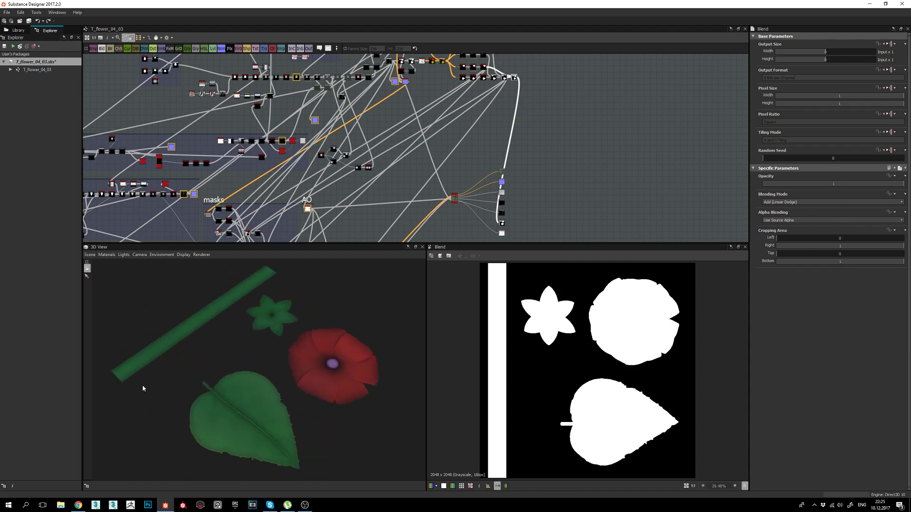
# Orbit the 3D preview to inspect the leaf and flowers, turning the stem upright.
pyautogui.moveTo(240, 380); pyautogui.dragTo(278, 383)
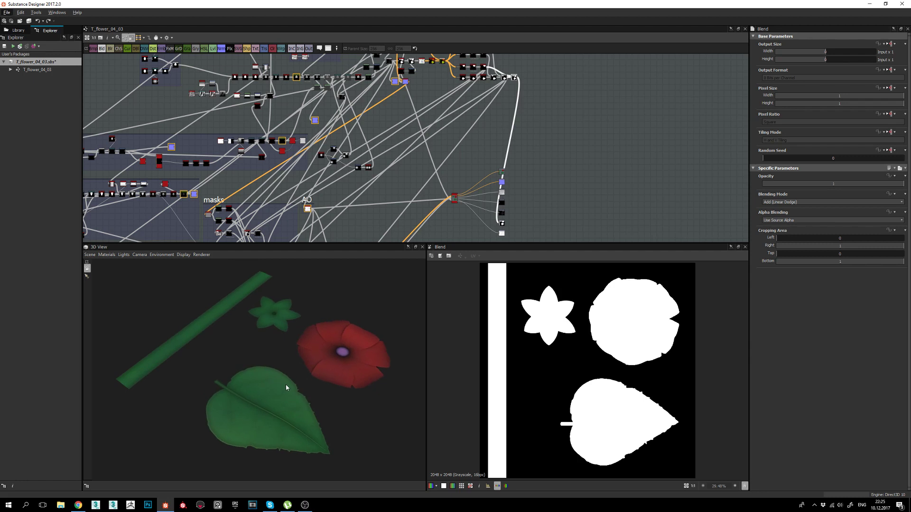
pyautogui.moveTo(260, 388); pyautogui.dragTo(346, 389)
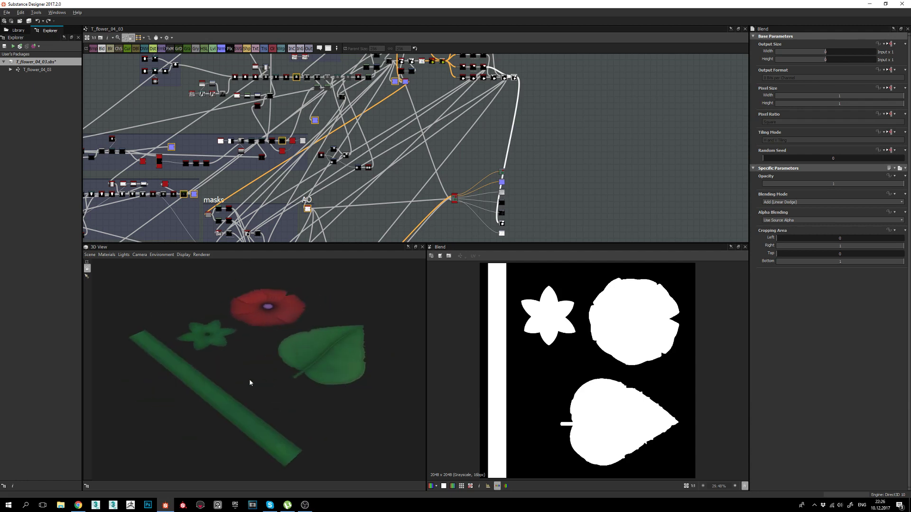
pyautogui.moveTo(250, 383); pyautogui.dragTo(225, 399)
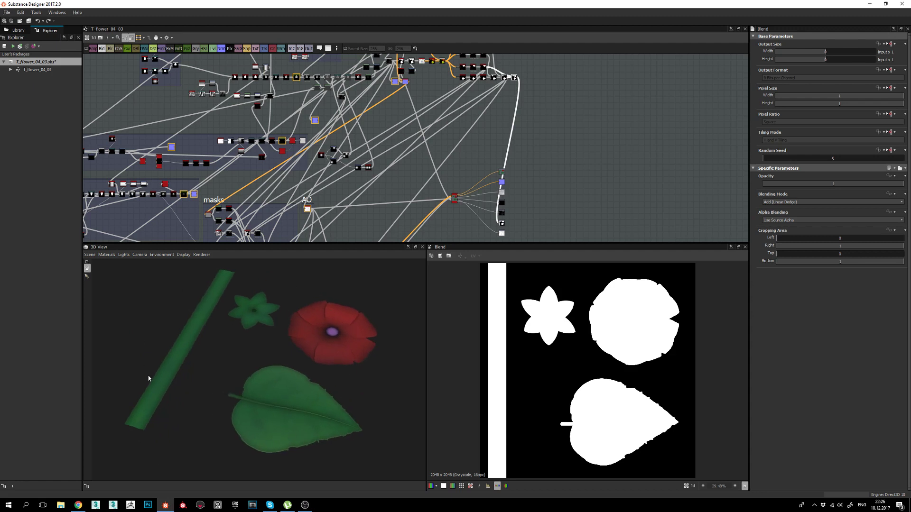
pyautogui.moveTo(286, 426)
pyautogui.mouseDown()
pyautogui.moveTo(269, 437)
pyautogui.moveTo(292, 422)
pyautogui.mouseUp()
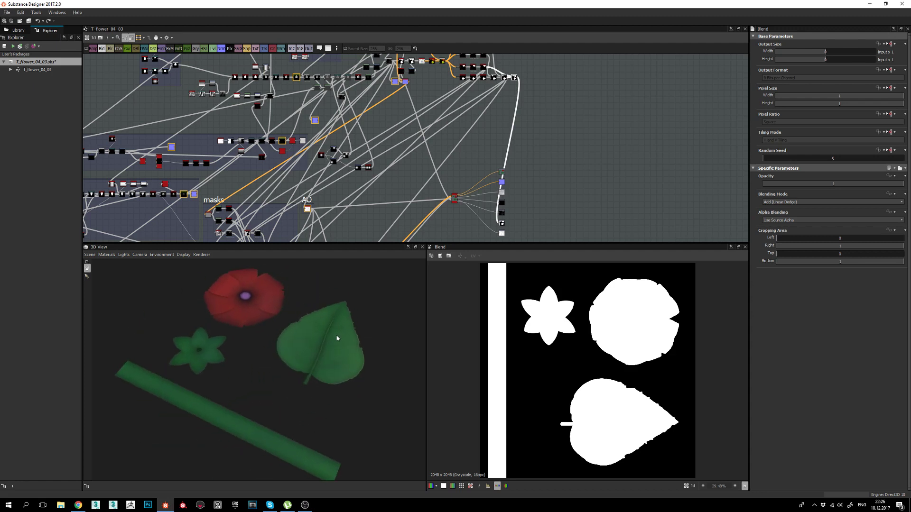
pyautogui.moveTo(308, 370)
pyautogui.mouseDown()
pyautogui.moveTo(238, 378)
pyautogui.moveTo(266, 391)
pyautogui.moveTo(307, 380)
pyautogui.mouseUp()
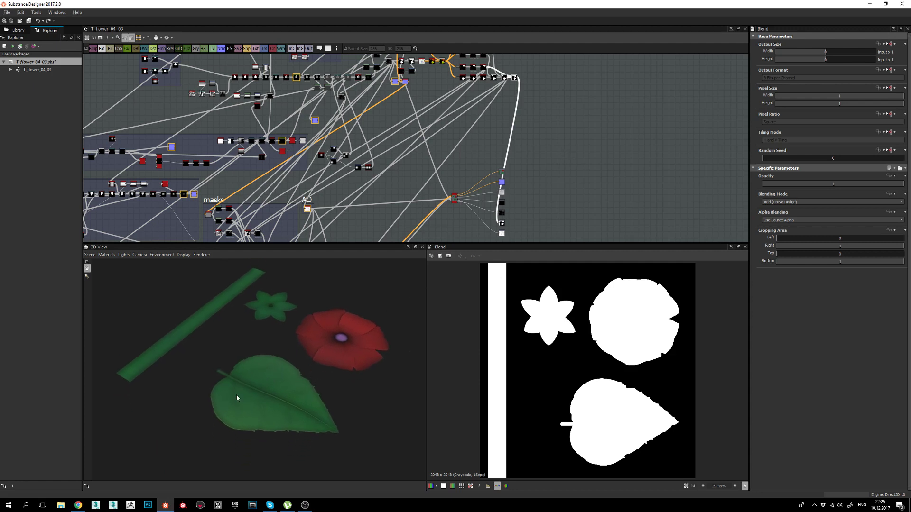
# Link the leaf result into the output node so the preview shows only the leaf.
pyautogui.moveTo(540, 144); pyautogui.dragTo(485, 143, button='middle')
pyautogui.scroll(2, 510, 129)
pyautogui.scroll(-2, 488, 151)
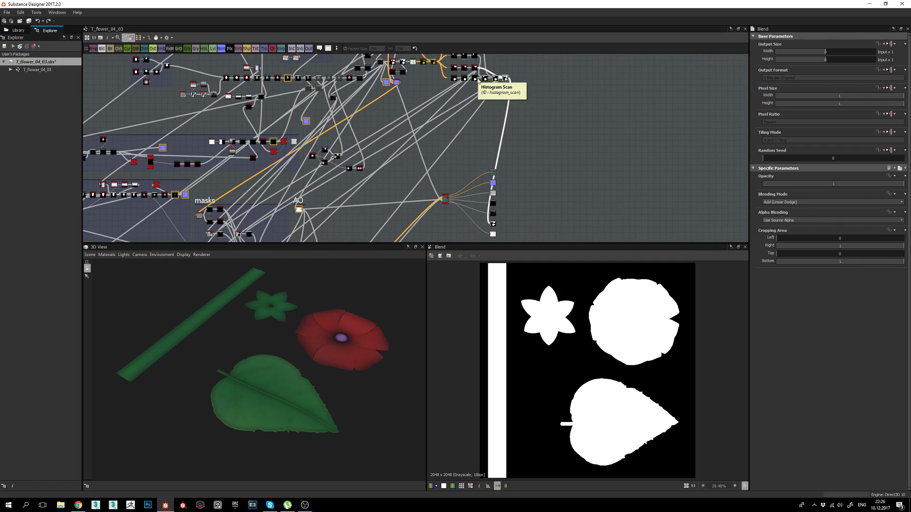
pyautogui.moveTo(478, 80); pyautogui.dragTo(492, 223)
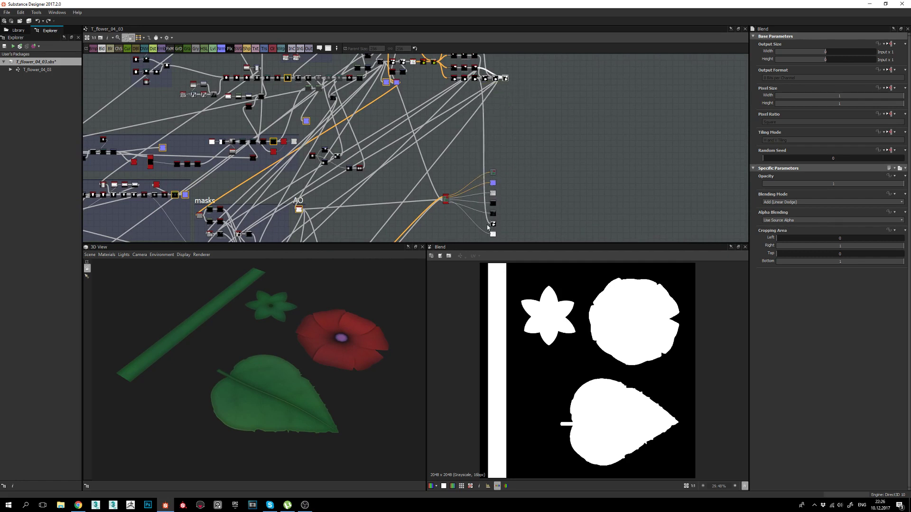
pyautogui.moveTo(467, 221); pyautogui.dragTo(486, 125, button='middle')
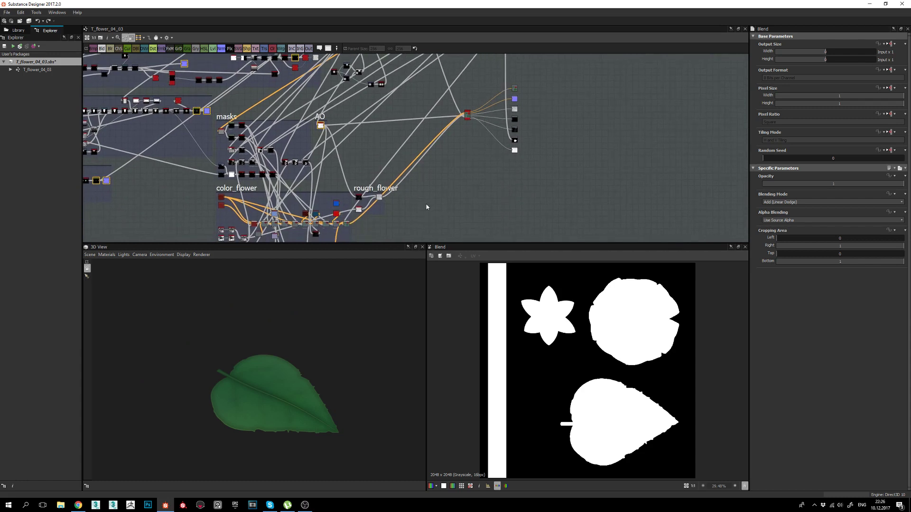
# Orbit and zoom the 3D view to frame the leaf, with the stem pointing lower left.
pyautogui.moveTo(295, 339); pyautogui.dragTo(275, 368)
pyautogui.moveTo(274, 368); pyautogui.dragTo(280, 357, button='middle')
pyautogui.moveTo(280, 357); pyautogui.dragTo(307, 369, button='right')
pyautogui.moveTo(307, 369); pyautogui.dragTo(305, 353, button='middle')
pyautogui.moveTo(305, 354); pyautogui.dragTo(305, 361)
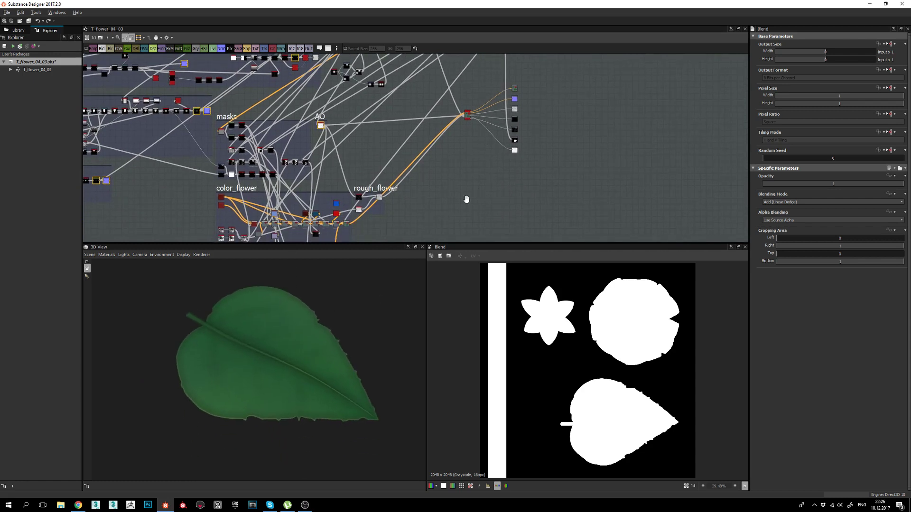
pyautogui.moveTo(465, 199); pyautogui.dragTo(468, 181, button='middle')
pyautogui.moveTo(426, 201); pyautogui.dragTo(437, 149, button='middle')
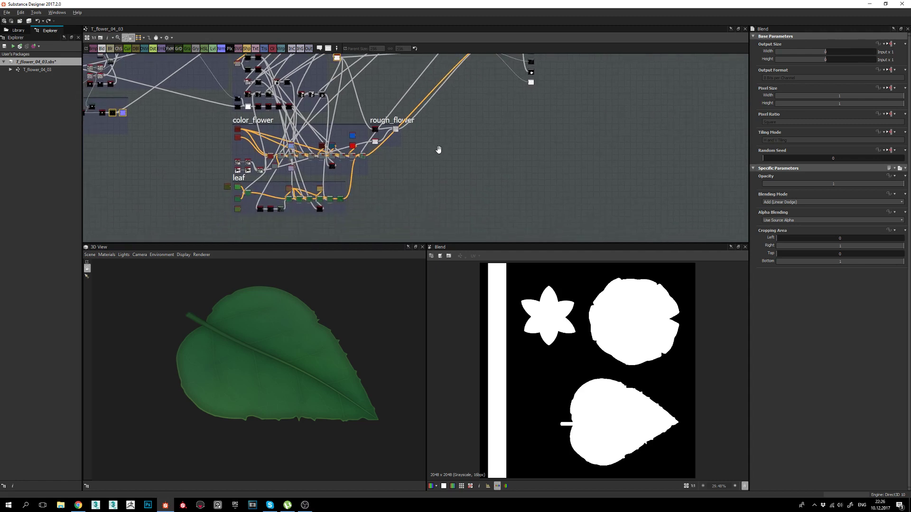
pyautogui.moveTo(305, 330); pyautogui.dragTo(258, 379)
pyautogui.moveTo(258, 378); pyautogui.dragTo(267, 337, button='right')
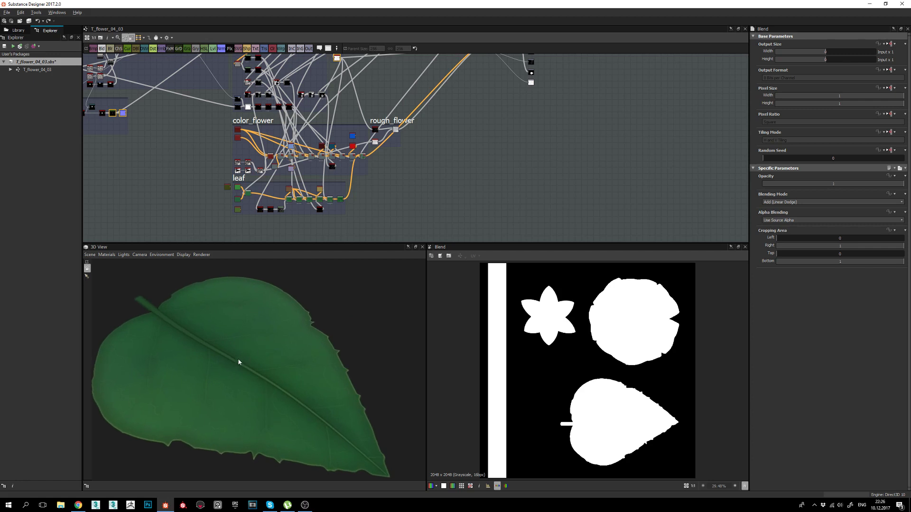
pyautogui.moveTo(240, 362)
pyautogui.mouseDown()
pyautogui.moveTo(297, 370)
pyautogui.moveTo(283, 366)
pyautogui.moveTo(329, 362)
pyautogui.moveTo(238, 366)
pyautogui.moveTo(240, 375)
pyautogui.moveTo(220, 366)
pyautogui.moveTo(253, 359)
pyautogui.moveTo(179, 372)
pyautogui.moveTo(231, 360)
pyautogui.moveTo(320, 360)
pyautogui.moveTo(167, 360)
pyautogui.moveTo(228, 362)
pyautogui.moveTo(237, 374)
pyautogui.mouseUp()
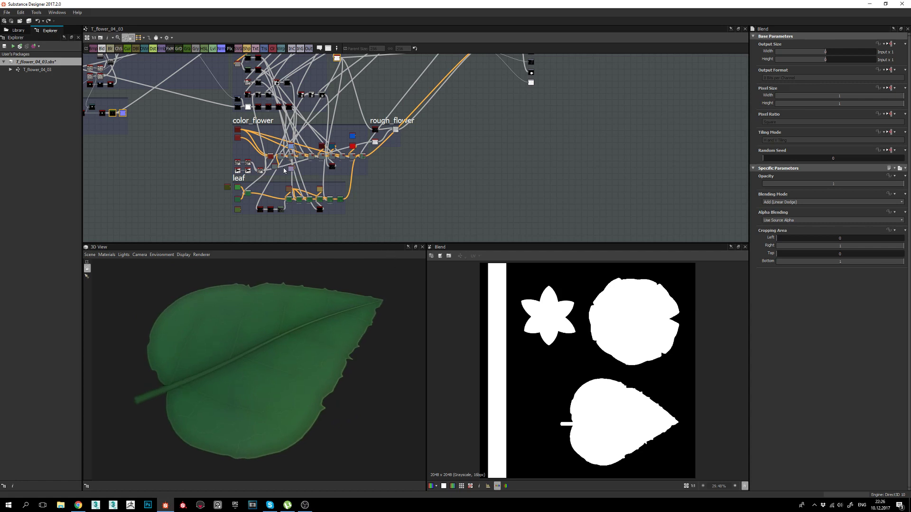
# Pan and zoom the graph to bring the leaf_shape frame into view.
pyautogui.moveTo(283, 171); pyautogui.dragTo(459, 176, button='middle')
pyautogui.scroll(-3, 459, 176)
pyautogui.moveTo(346, 156); pyautogui.dragTo(445, 220, button='middle')
pyautogui.scroll(2, 457, 133)
pyautogui.moveTo(457, 133); pyautogui.dragTo(428, 219, button='middle')
pyautogui.moveTo(472, 166); pyautogui.dragTo(433, 177, button='middle')
pyautogui.scroll(5, 457, 167)
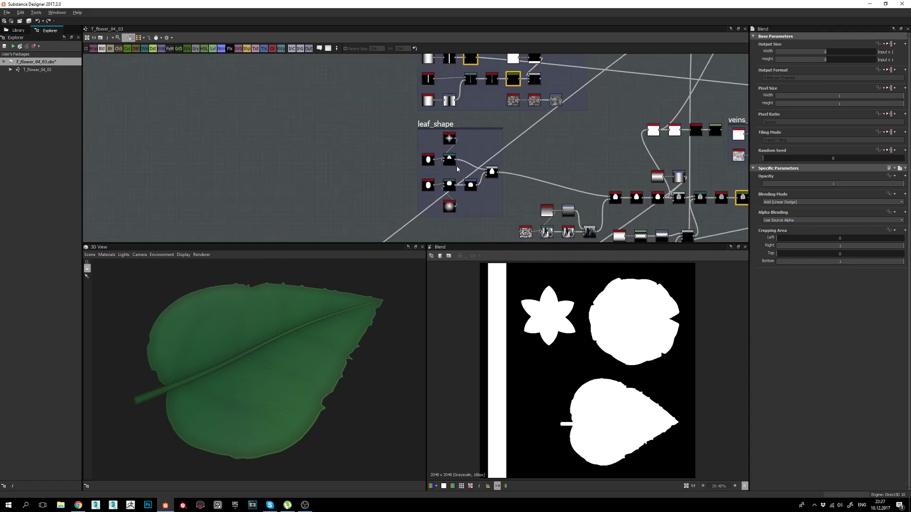
# Orbit the leaf to check its serrated outline, then show the upper Shape node's 0.36 × 0.55 Disc ellipse.
pyautogui.scroll(3, 441, 160)
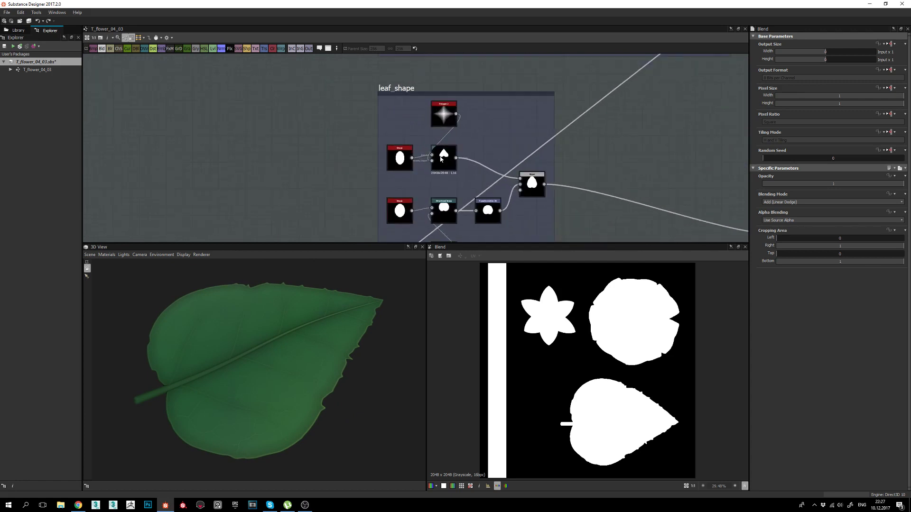
pyautogui.moveTo(283, 349); pyautogui.dragTo(218, 347)
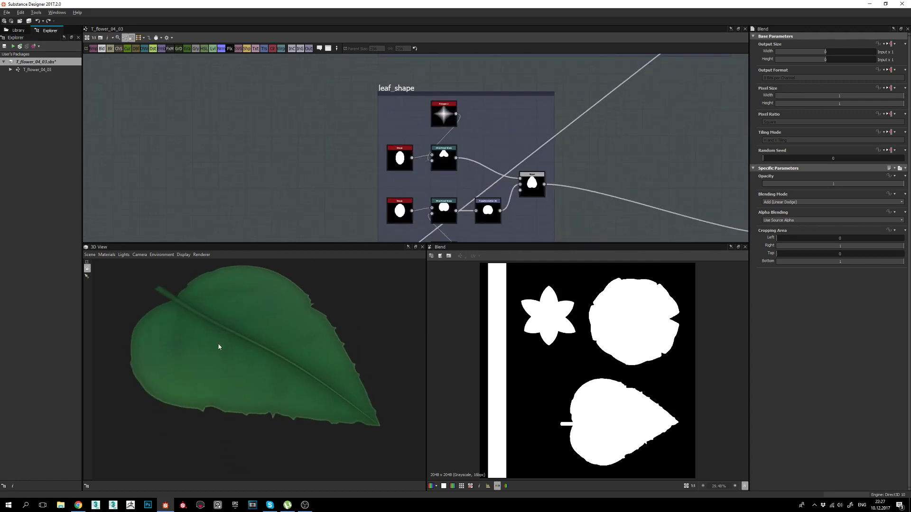
pyautogui.moveTo(419, 182); pyautogui.dragTo(413, 165, button='middle')
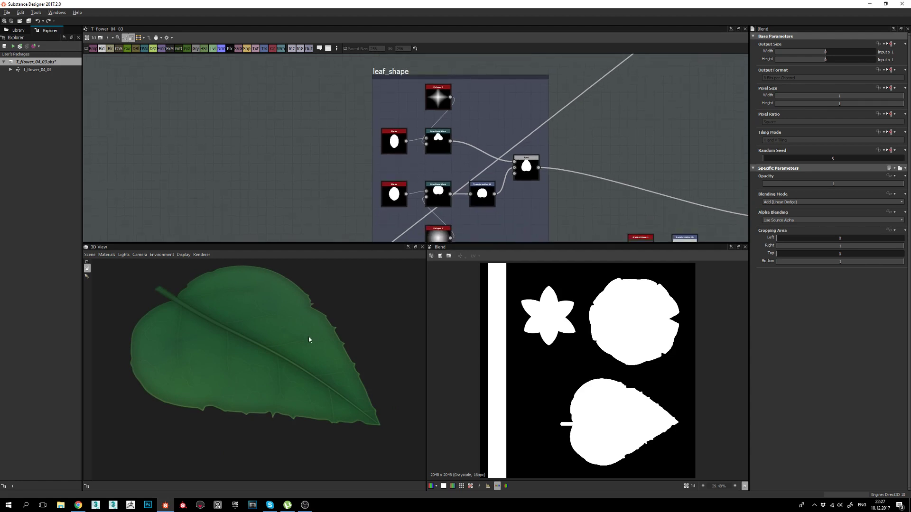
pyautogui.moveTo(309, 337); pyautogui.dragTo(315, 354)
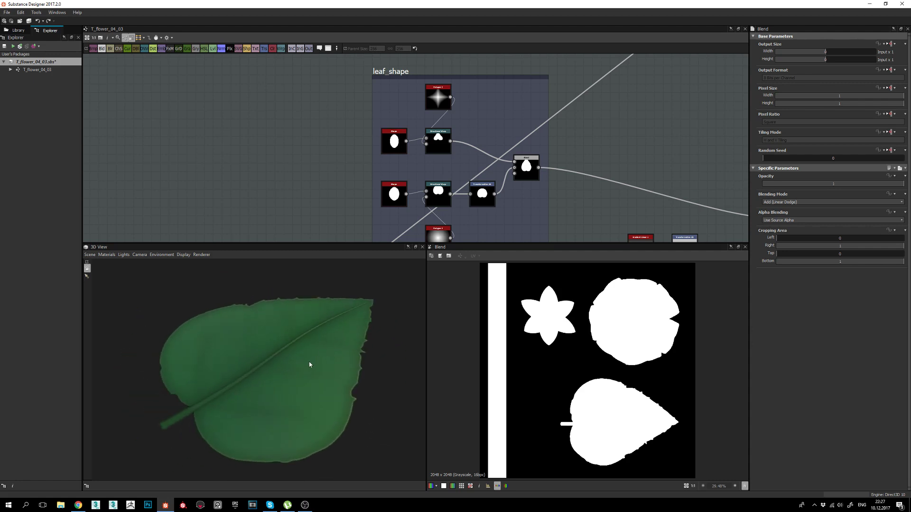
pyautogui.moveTo(302, 369); pyautogui.dragTo(333, 383)
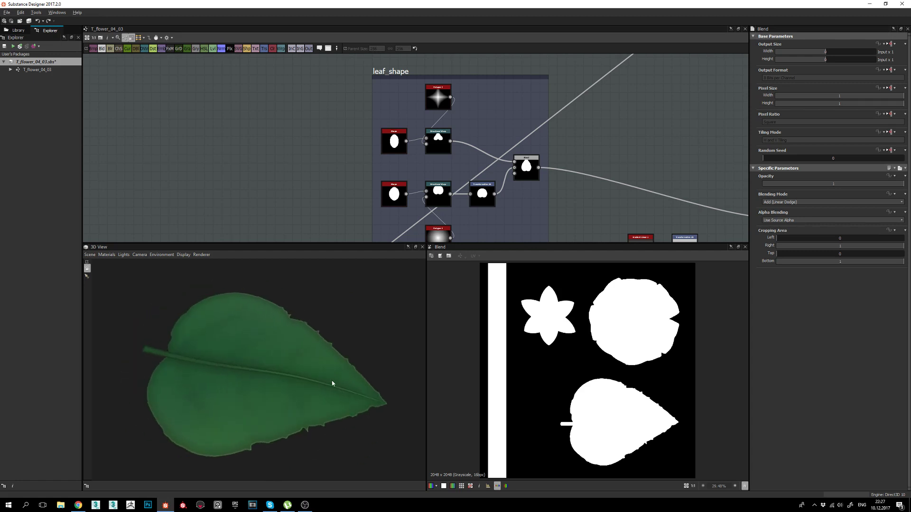
pyautogui.moveTo(172, 373); pyautogui.dragTo(349, 373)
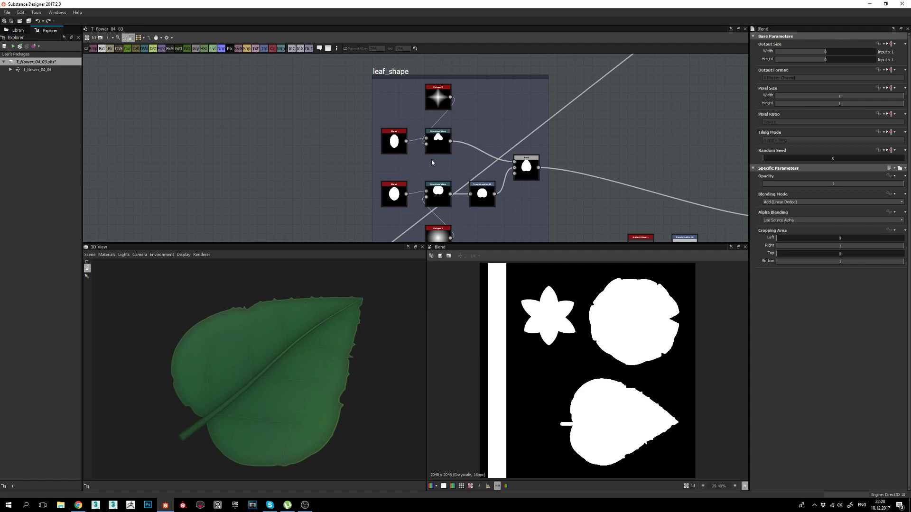
pyautogui.click(397, 141)
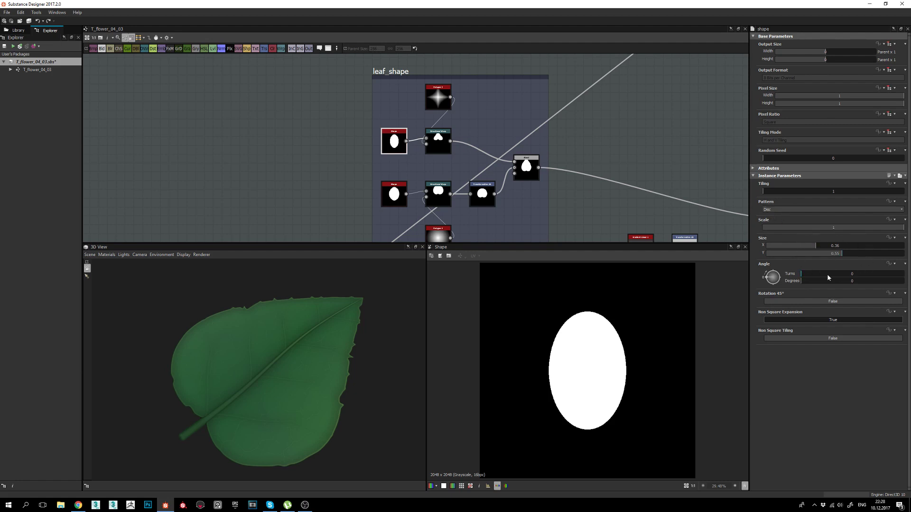
# Preview the upper Directional Warp's heart output and the Polygon 2 star gradient.
pyautogui.moveTo(490, 157); pyautogui.dragTo(492, 144, button='middle')
pyautogui.click(440, 129)
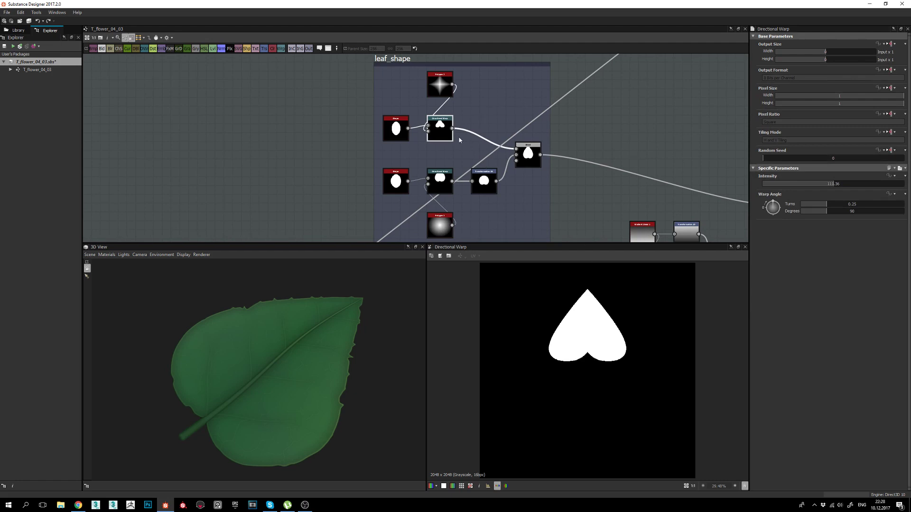
pyautogui.moveTo(357, 266); pyautogui.dragTo(319, 313)
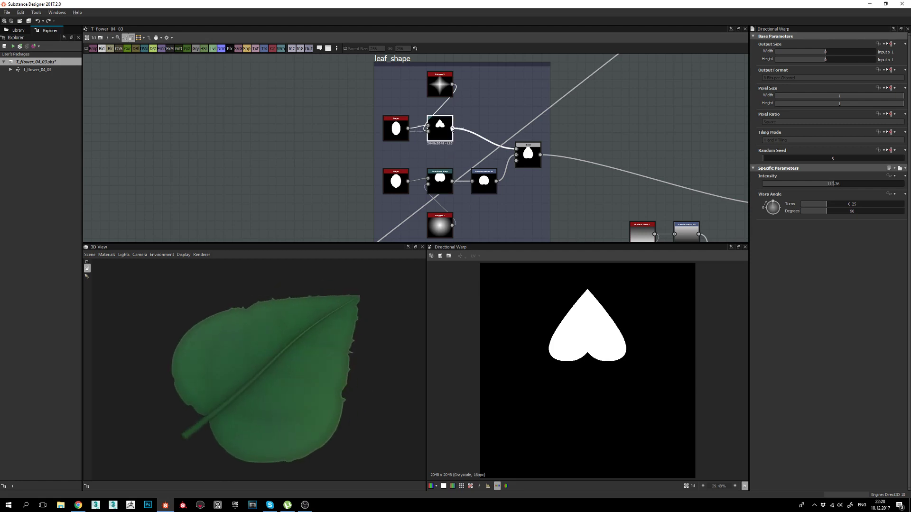
pyautogui.scroll(2, 448, 121)
pyautogui.moveTo(451, 121); pyautogui.dragTo(451, 135, button='middle')
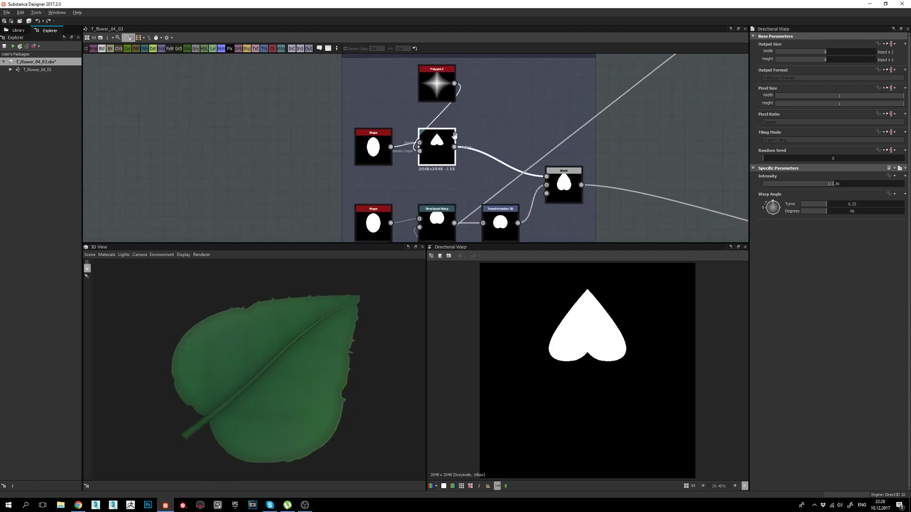
pyautogui.click(436, 84)
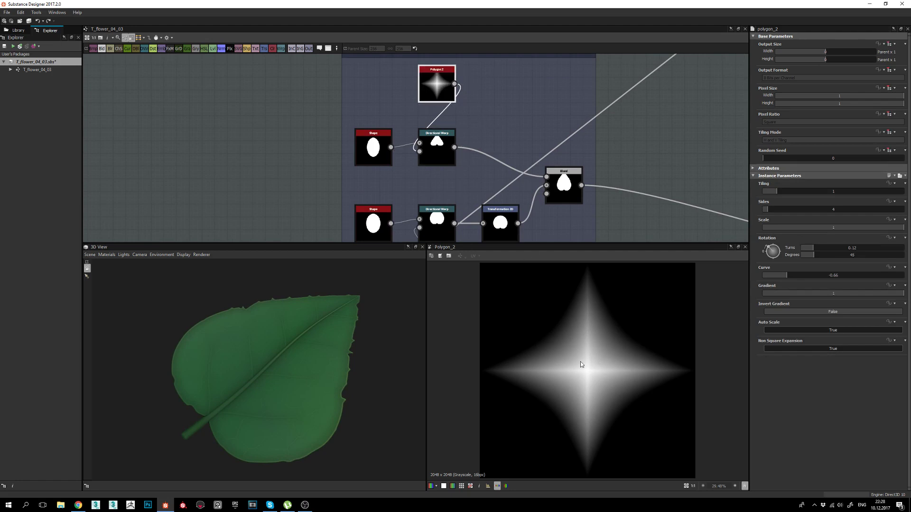
pyautogui.moveTo(460, 142); pyautogui.dragTo(460, 151, button='middle')
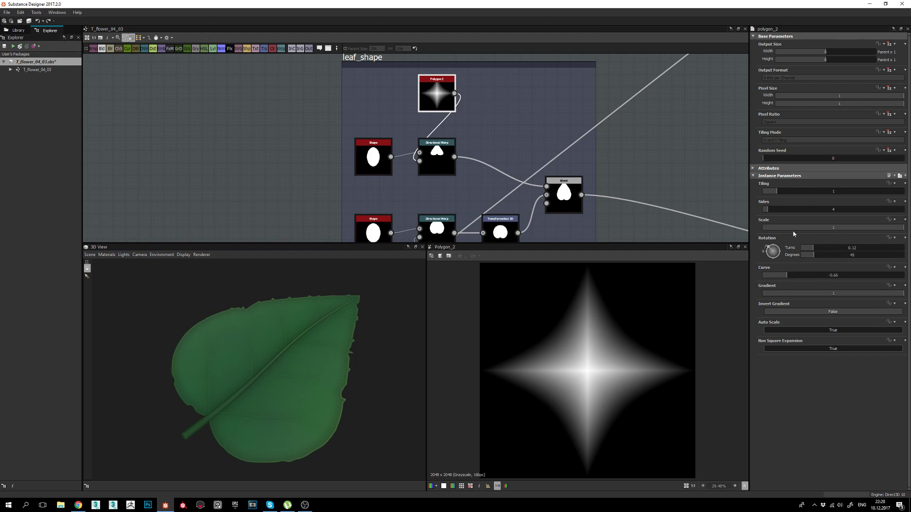
pyautogui.moveTo(267, 350)
pyautogui.mouseDown()
pyautogui.moveTo(258, 346)
pyautogui.moveTo(352, 336)
pyautogui.moveTo(264, 351)
pyautogui.mouseUp()
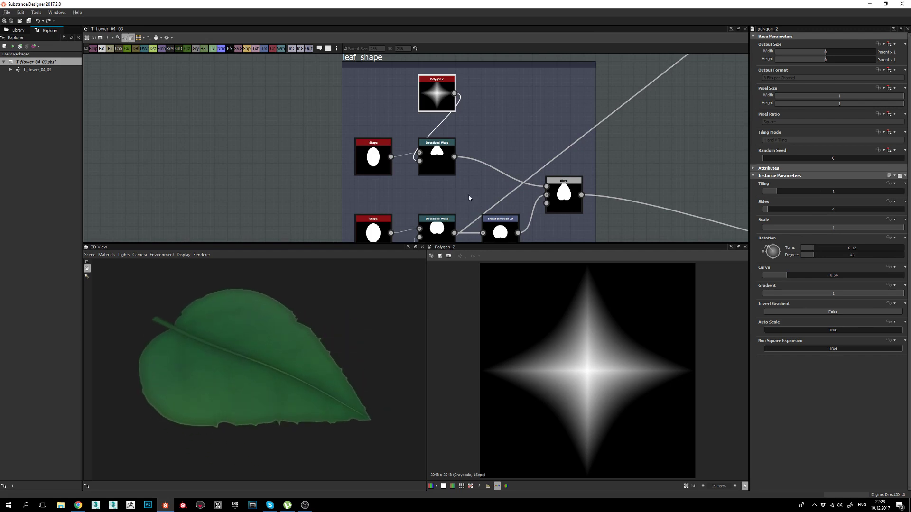
# Compare the upper branch's warped heart, Polygon 2 star and Shape ellipse outputs.
pyautogui.moveTo(448, 192); pyautogui.dragTo(451, 175, button='middle')
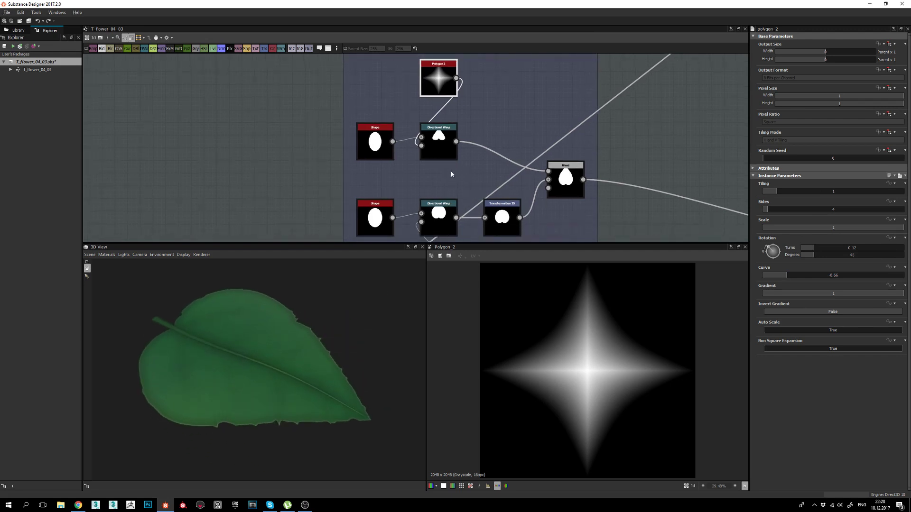
pyautogui.click(437, 136)
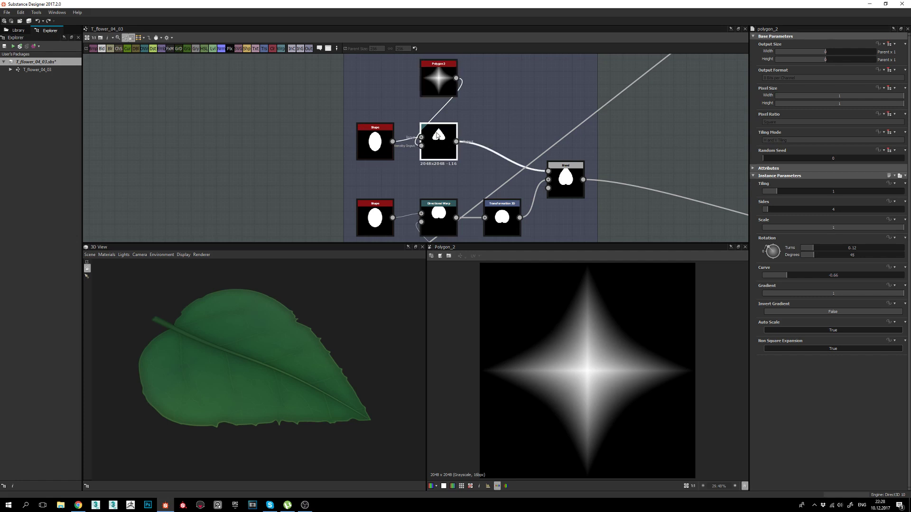
pyautogui.doubleClick(437, 136)
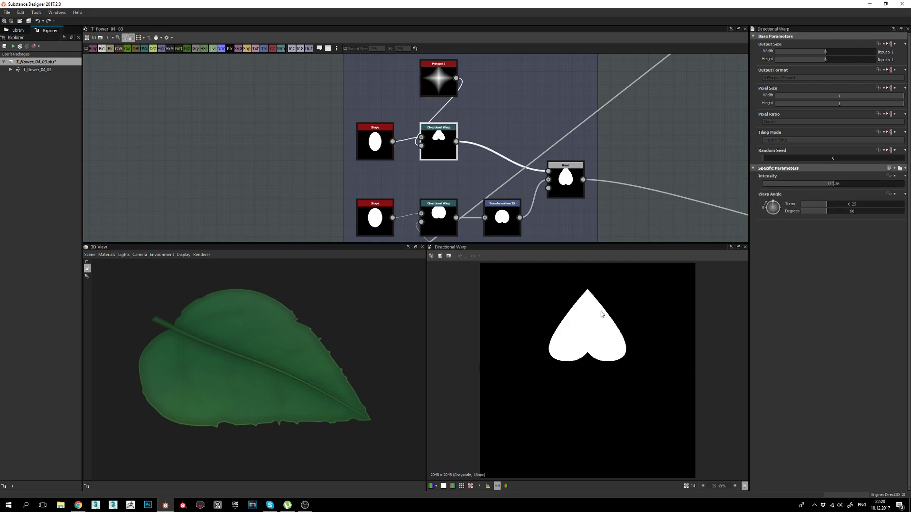
pyautogui.moveTo(449, 145); pyautogui.dragTo(450, 151, button='middle')
pyautogui.doubleClick(439, 85)
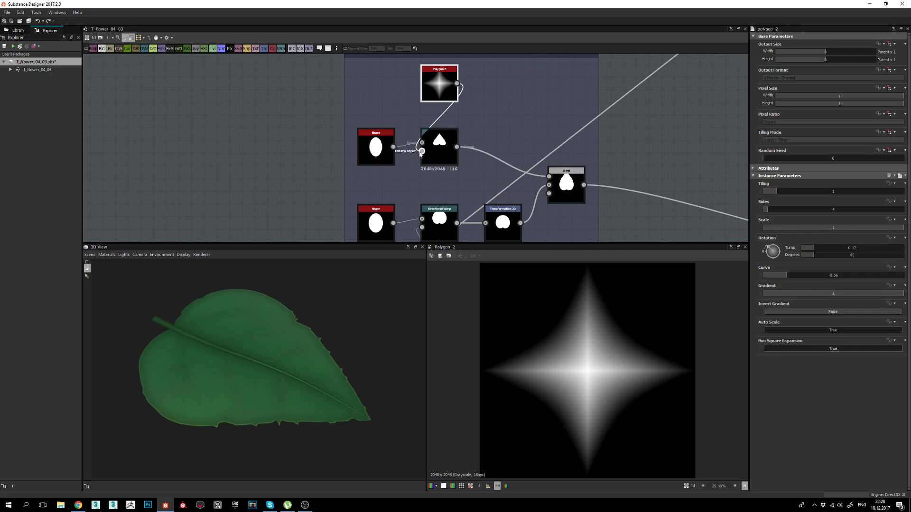
pyautogui.doubleClick(377, 154)
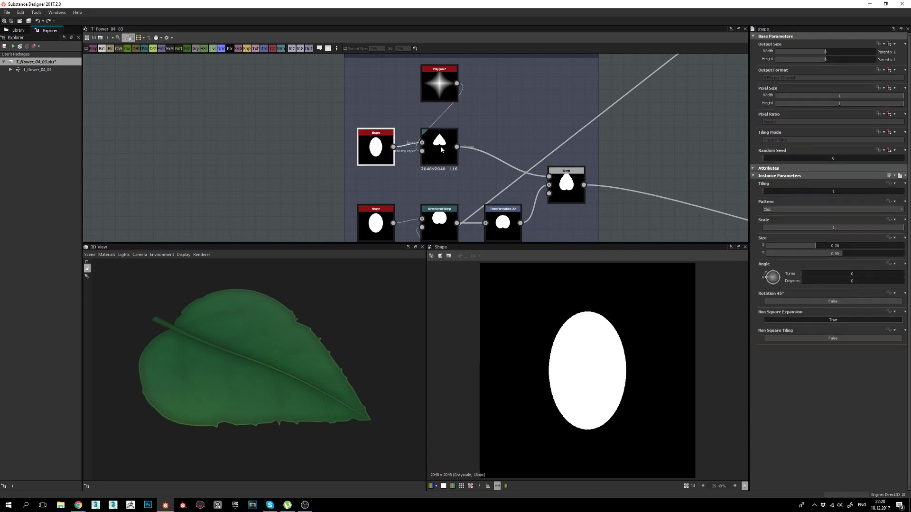
pyautogui.doubleClick(440, 146)
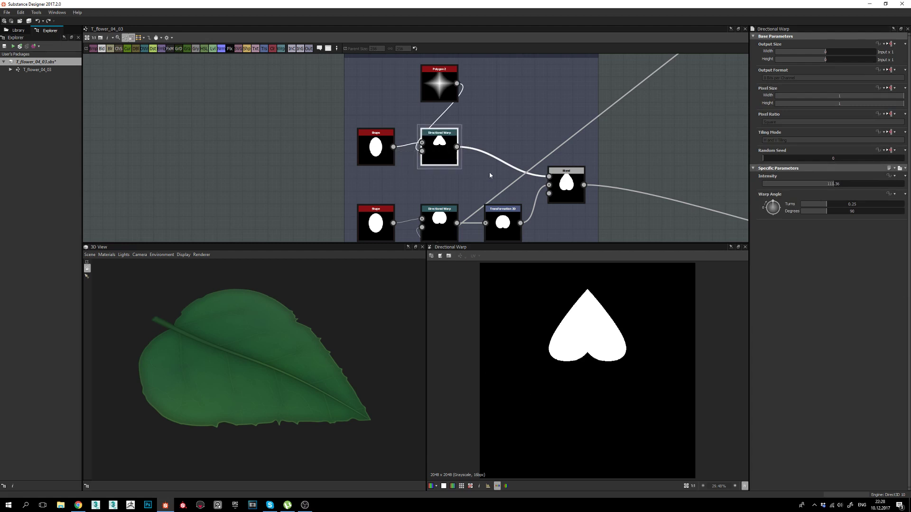
# Cycle through star, heart and ellipse again, ending on the warped heart (intensity 111.36, angle 90°).
pyautogui.doubleClick(440, 86)
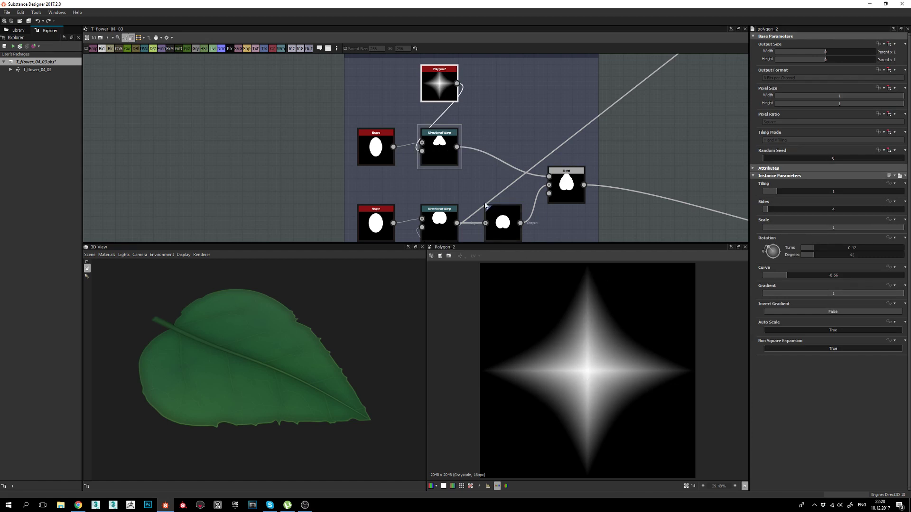
pyautogui.doubleClick(440, 151)
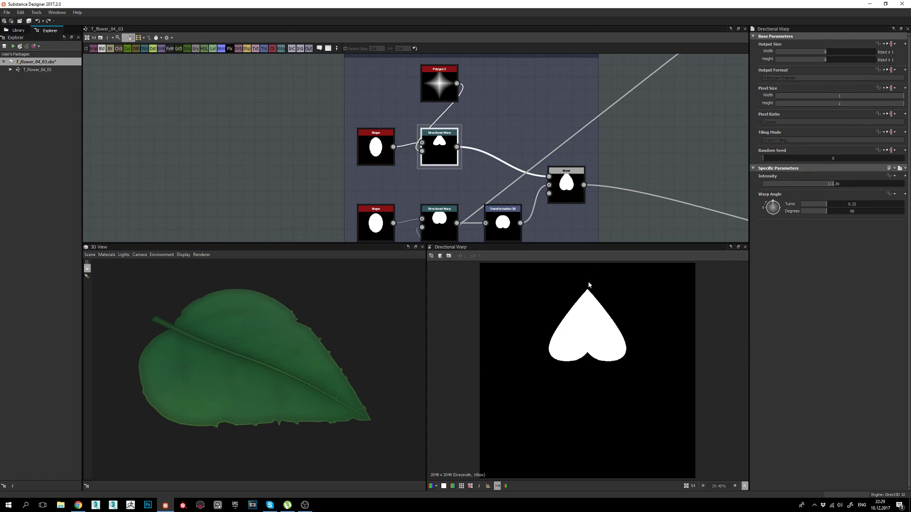
pyautogui.doubleClick(376, 147)
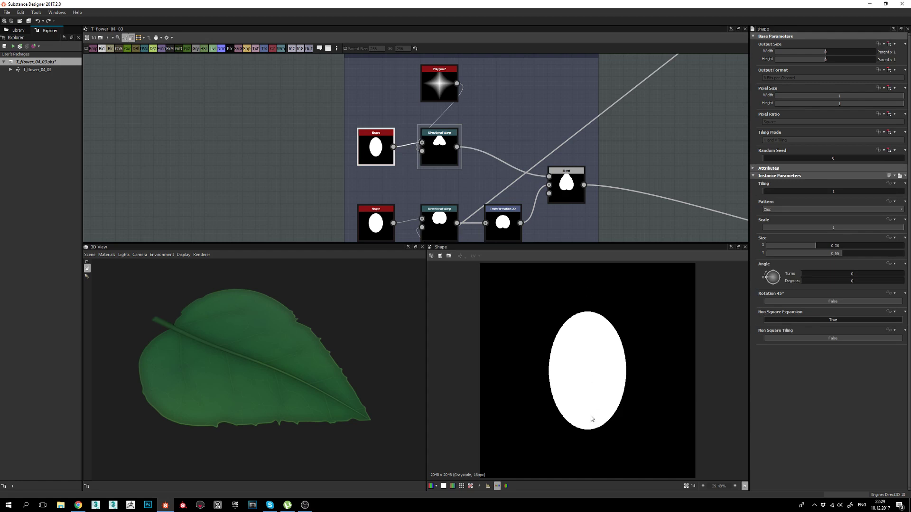
pyautogui.doubleClick(443, 158)
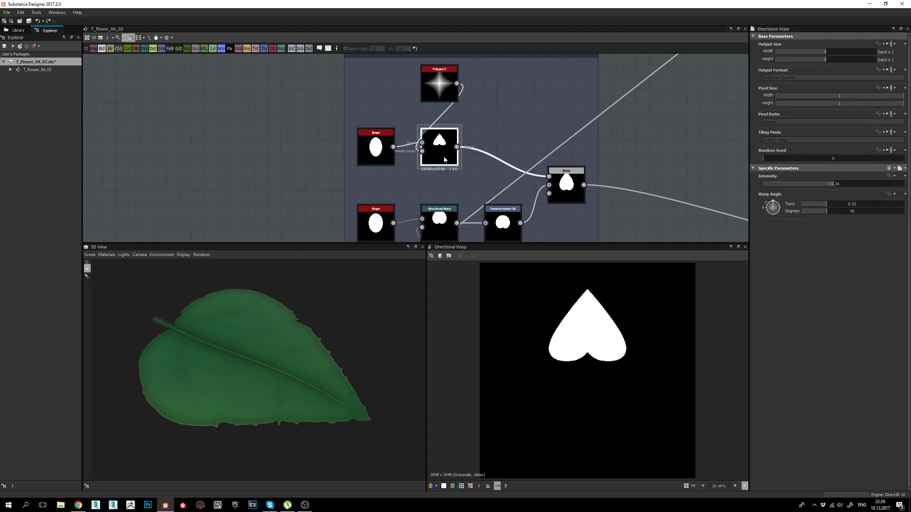
pyautogui.doubleClick(435, 81)
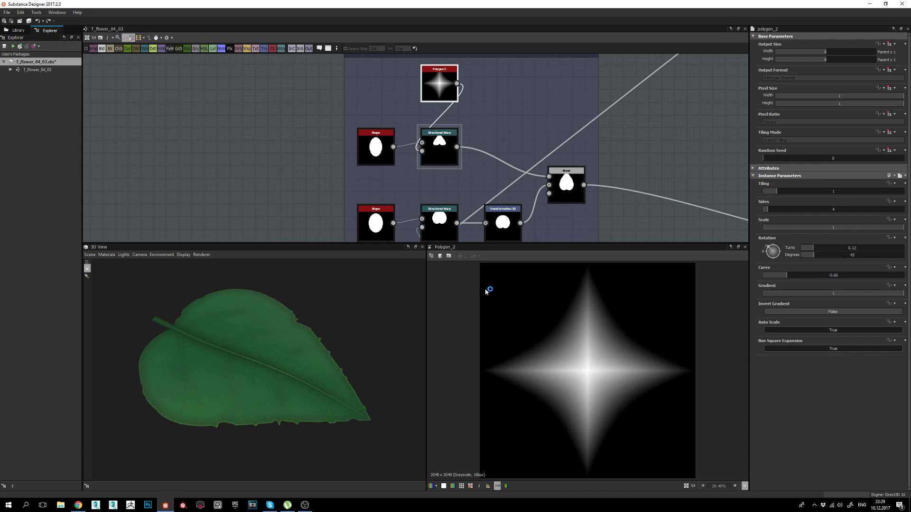
pyautogui.doubleClick(438, 141)
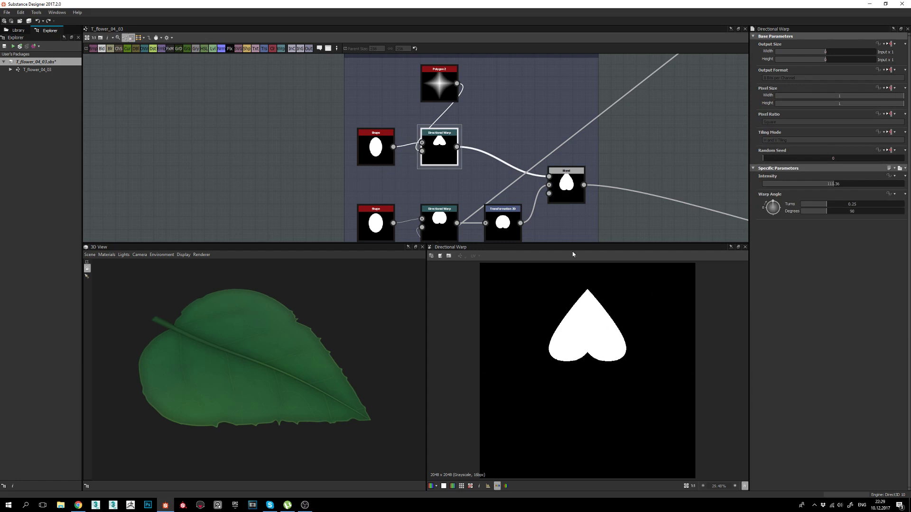
# Orbit the 3D leaf from a few angles and pan the graph to the lower branch.
pyautogui.moveTo(291, 402)
pyautogui.mouseDown()
pyautogui.moveTo(325, 392)
pyautogui.moveTo(276, 394)
pyautogui.mouseUp()
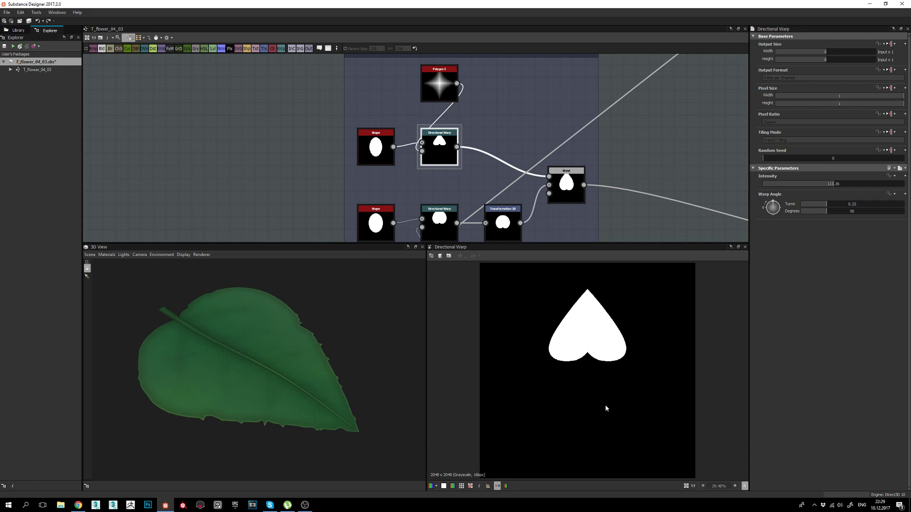
pyautogui.moveTo(260, 383); pyautogui.dragTo(294, 382)
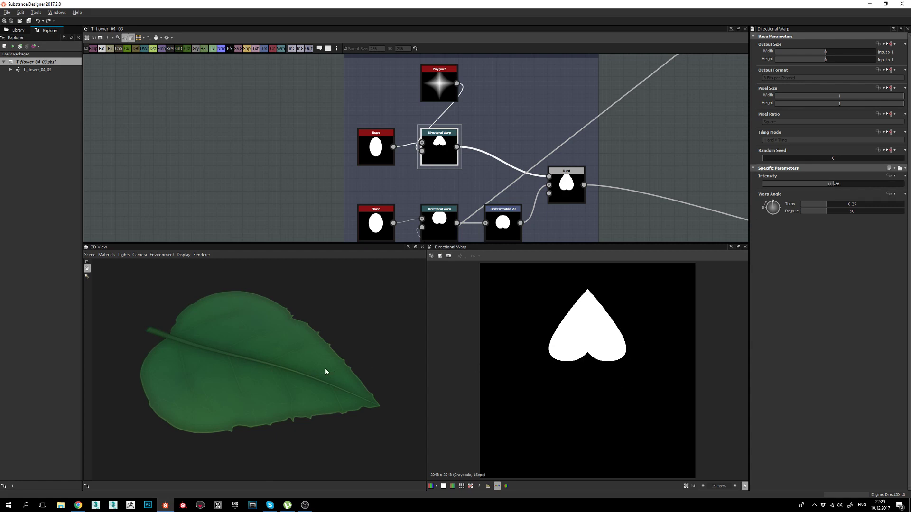
pyautogui.moveTo(326, 372); pyautogui.dragTo(314, 373)
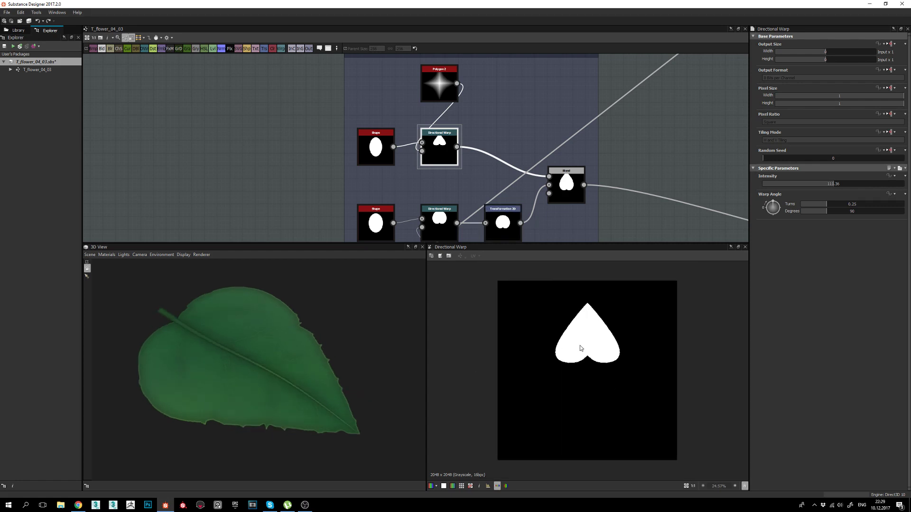
pyautogui.scroll(-1, 574, 323)
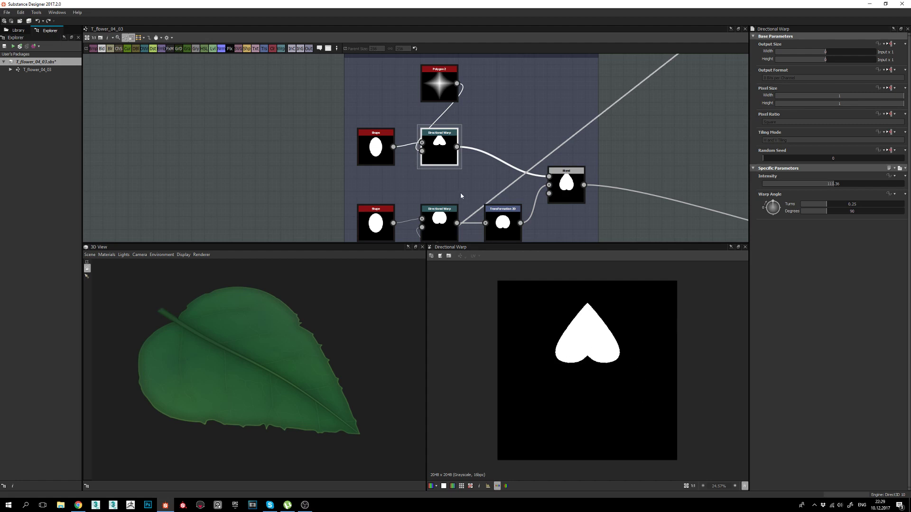
pyautogui.moveTo(439, 202); pyautogui.dragTo(437, 169, button='middle')
# Preview the lower branch's Shape ellipse, Polygon 2 radial gradient and Directional Warp result.
pyautogui.doubleClick(377, 197)
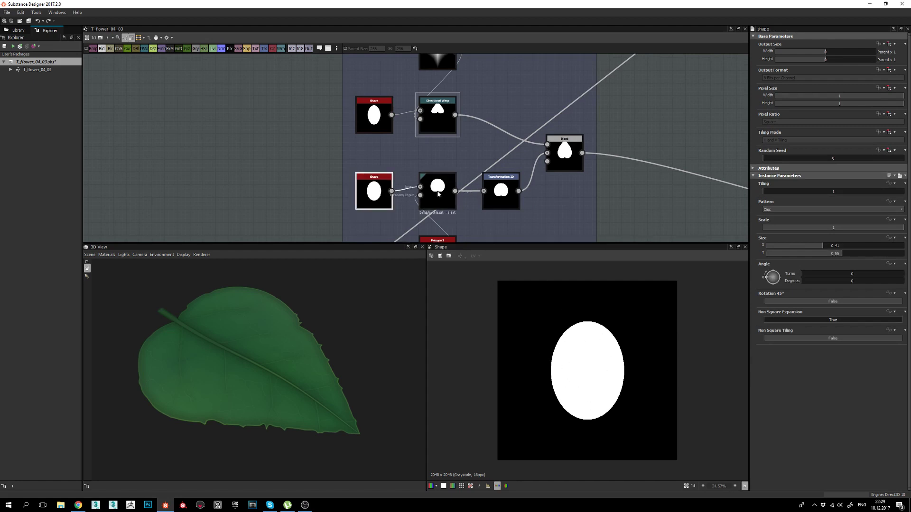
pyautogui.moveTo(438, 192); pyautogui.dragTo(437, 164, button='middle')
pyautogui.click(438, 164)
pyautogui.moveTo(469, 223); pyautogui.dragTo(464, 194, button='middle')
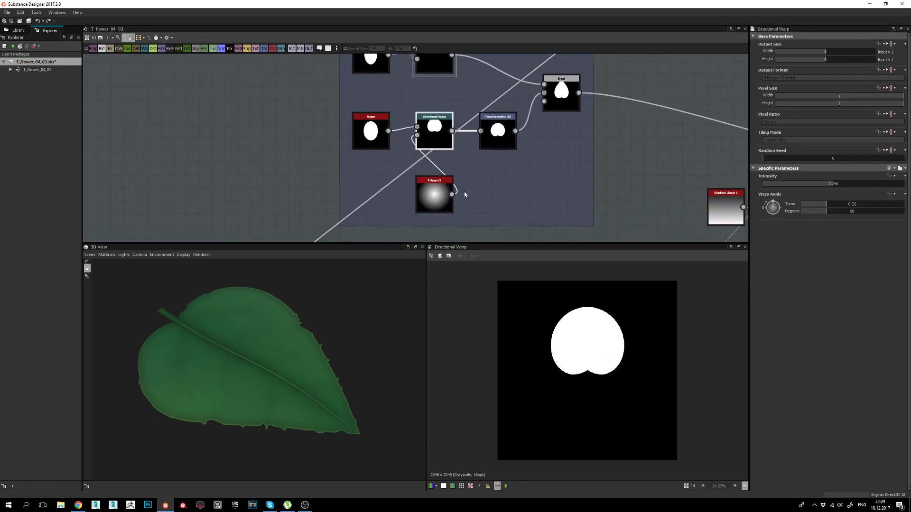
pyautogui.doubleClick(444, 192)
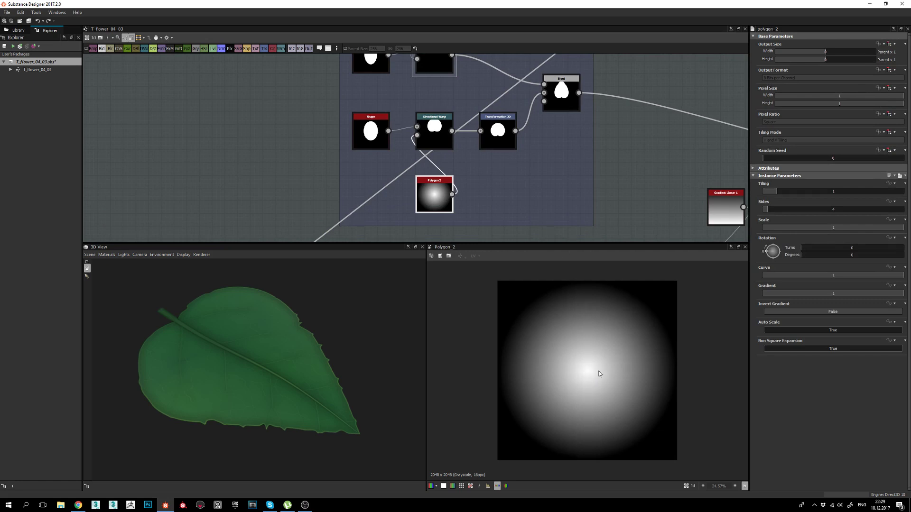
pyautogui.doubleClick(434, 133)
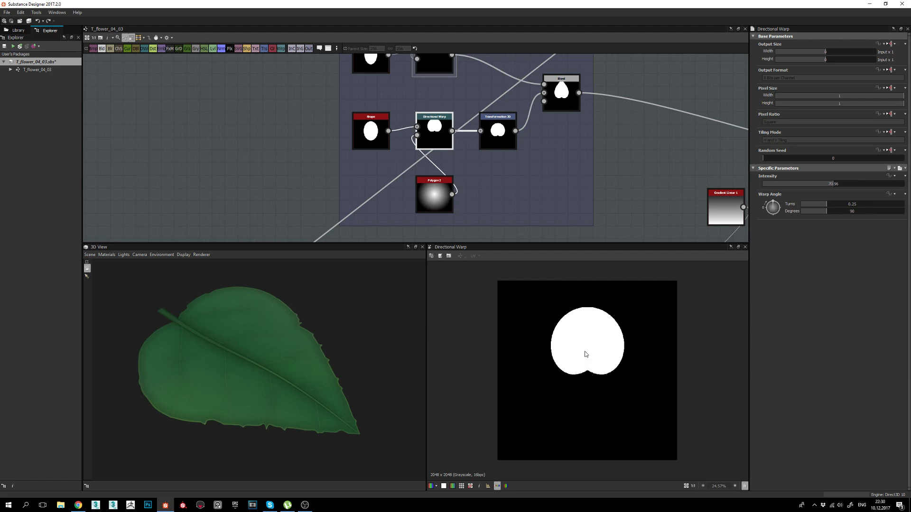
# Show the Transformation 2D offset shape and the Add-mode Blend leaf silhouette.
pyautogui.moveTo(528, 191)
pyautogui.mouseDown(button='middle')
pyautogui.moveTo(528, 200)
pyautogui.moveTo(518, 190)
pyautogui.mouseUp(button='middle')
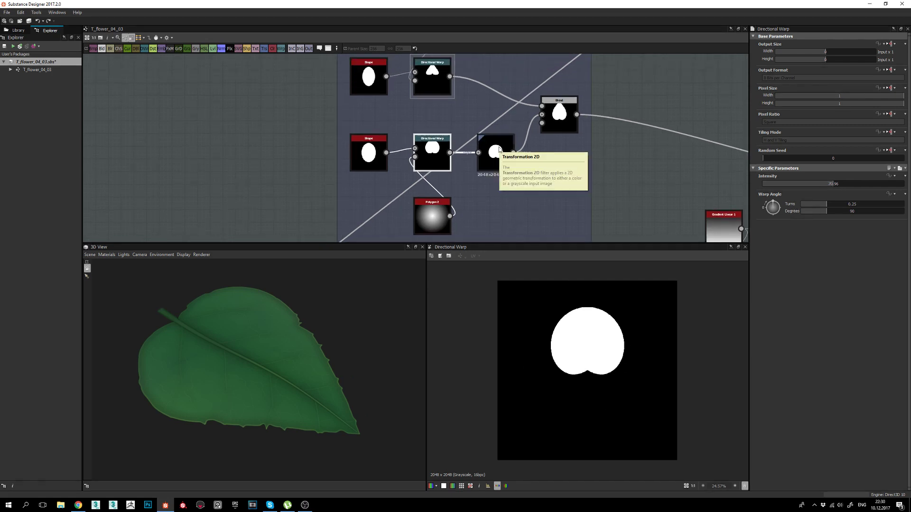
pyautogui.doubleClick(498, 167)
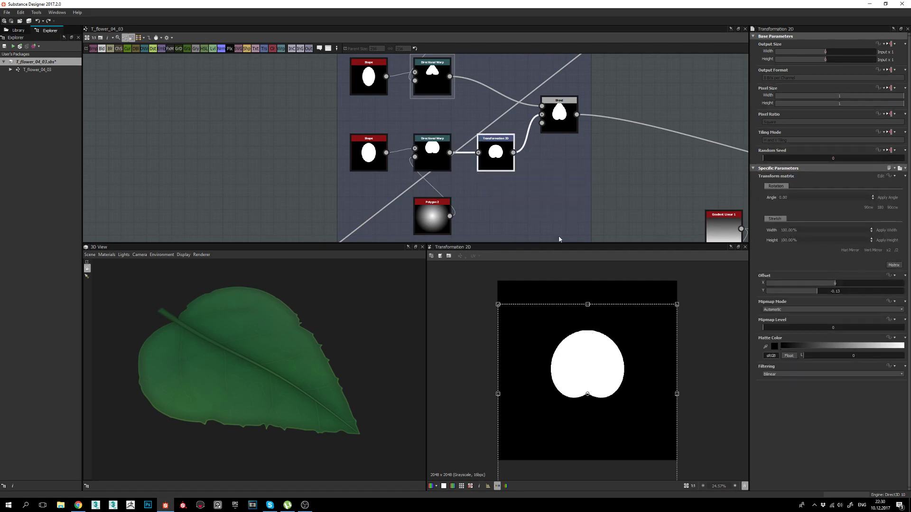
pyautogui.click(560, 123)
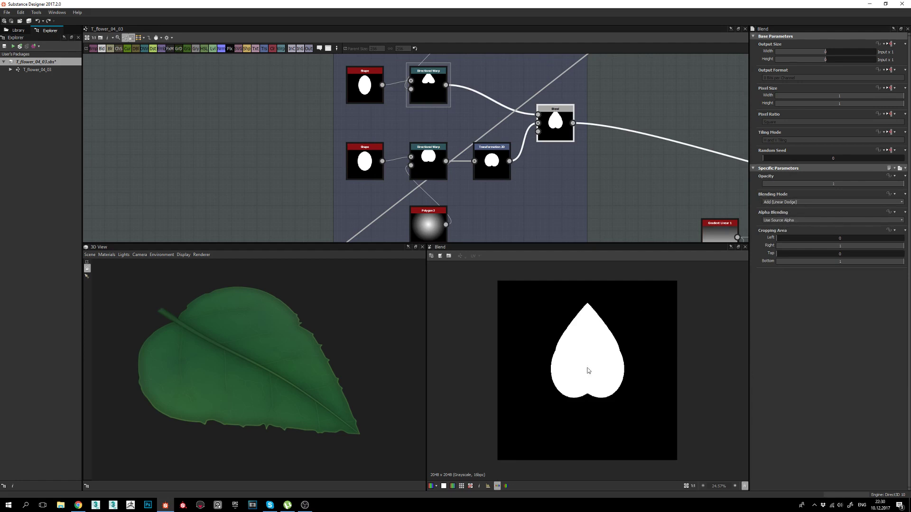
# Orbit the 3D leaf through several angles, ending on a low edge-on view.
pyautogui.moveTo(251, 372); pyautogui.dragTo(346, 386)
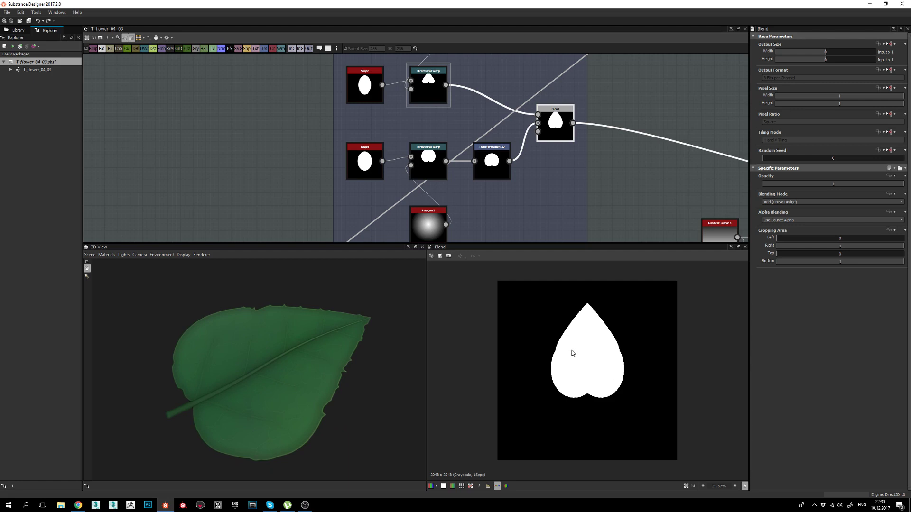
pyautogui.moveTo(291, 364); pyautogui.dragTo(240, 361)
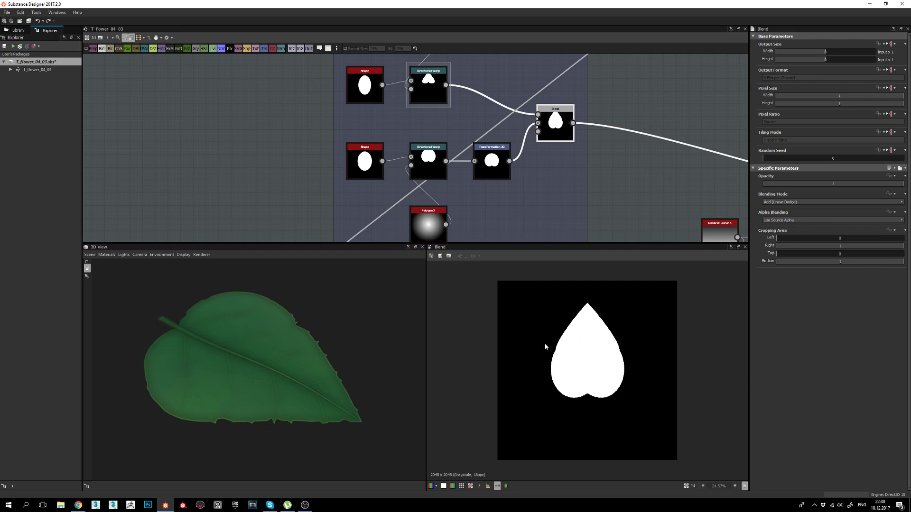
pyautogui.moveTo(375, 378); pyautogui.dragTo(277, 383)
pyautogui.moveTo(277, 383); pyautogui.dragTo(307, 421, button='right')
pyautogui.moveTo(308, 424); pyautogui.dragTo(288, 365)
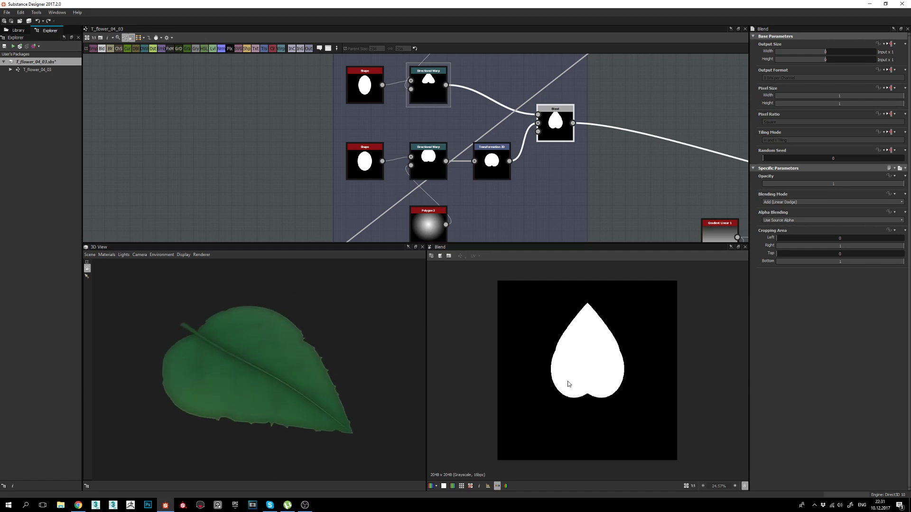
# Zoom out and pan the graph to reveal the nodes downstream of the Blend.
pyautogui.scroll(-1, 446, 189)
pyautogui.moveTo(555, 177); pyautogui.dragTo(448, 152, button='middle')
pyautogui.scroll(-1, 564, 173)
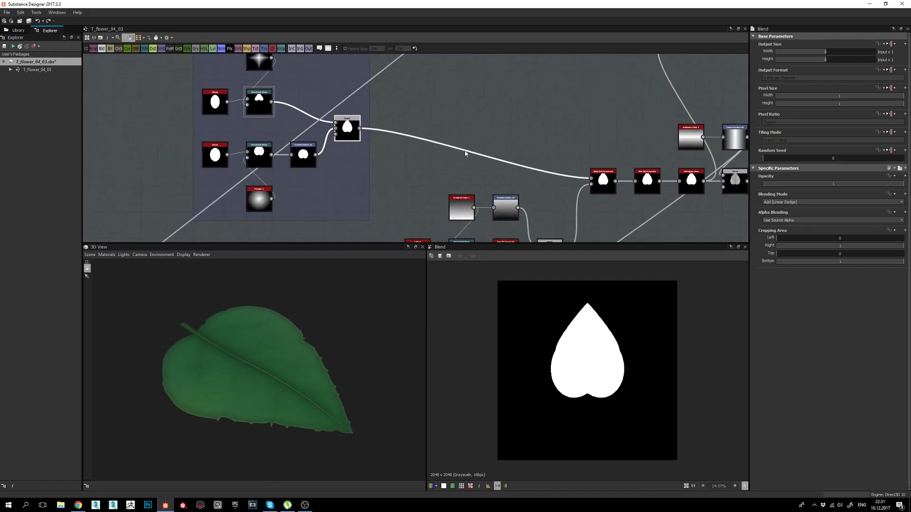
# Preview the Slope Blur Grayscale output, then the Cells 4 cellular pattern.
pyautogui.click(603, 181)
pyautogui.moveTo(605, 212); pyautogui.dragTo(543, 129, button='middle')
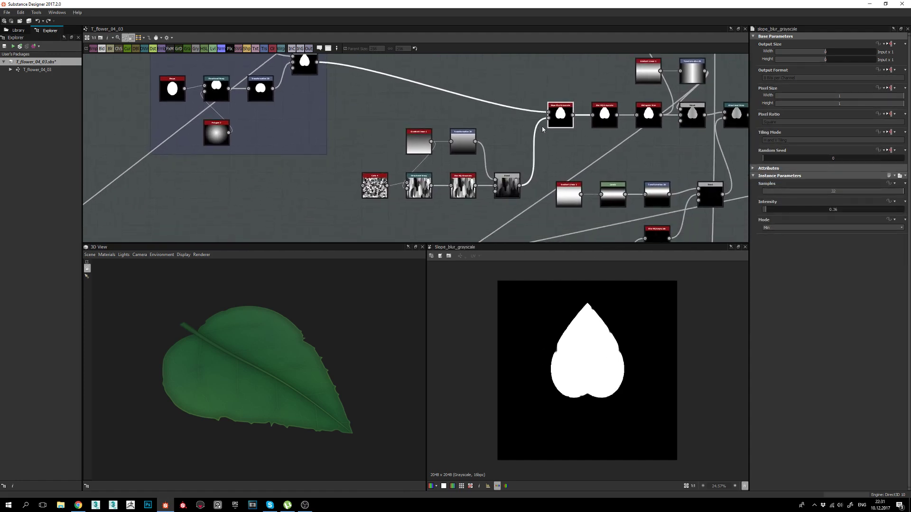
pyautogui.scroll(4, 572, 355)
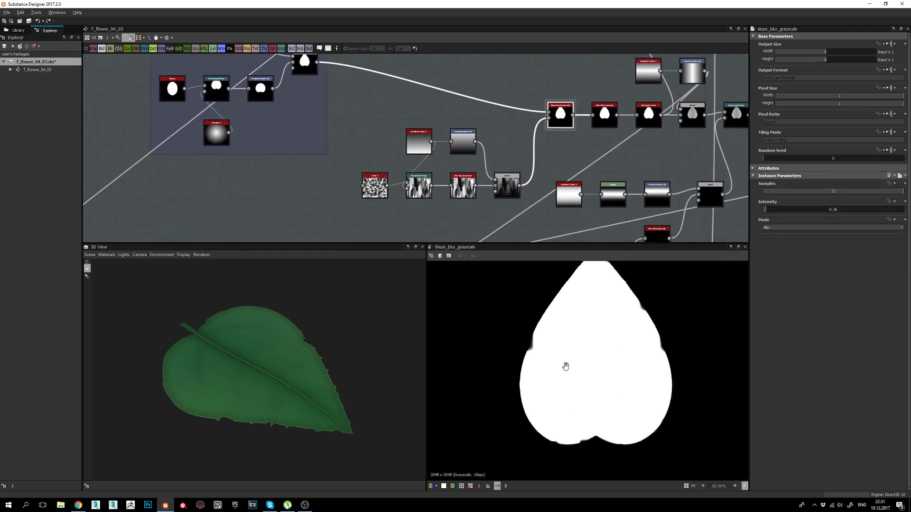
pyautogui.moveTo(554, 366); pyautogui.dragTo(551, 371, button='middle')
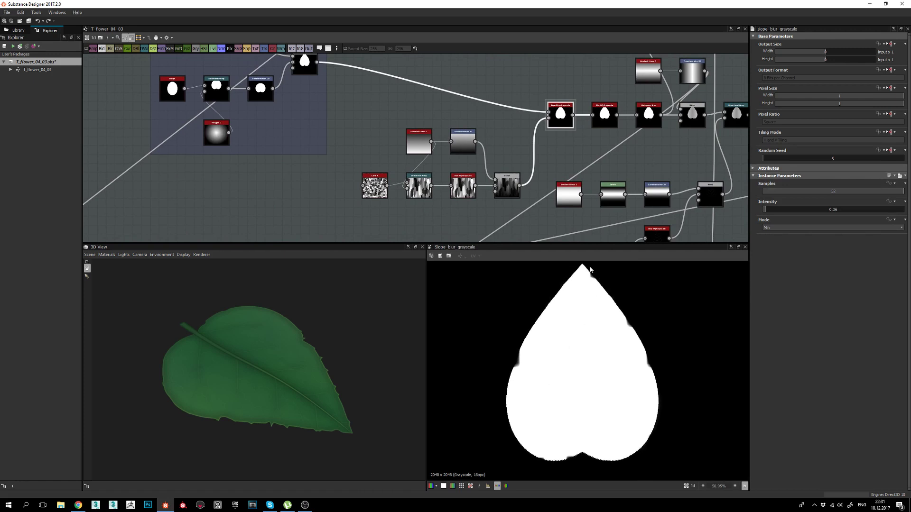
pyautogui.moveTo(437, 200); pyautogui.dragTo(452, 193, button='middle')
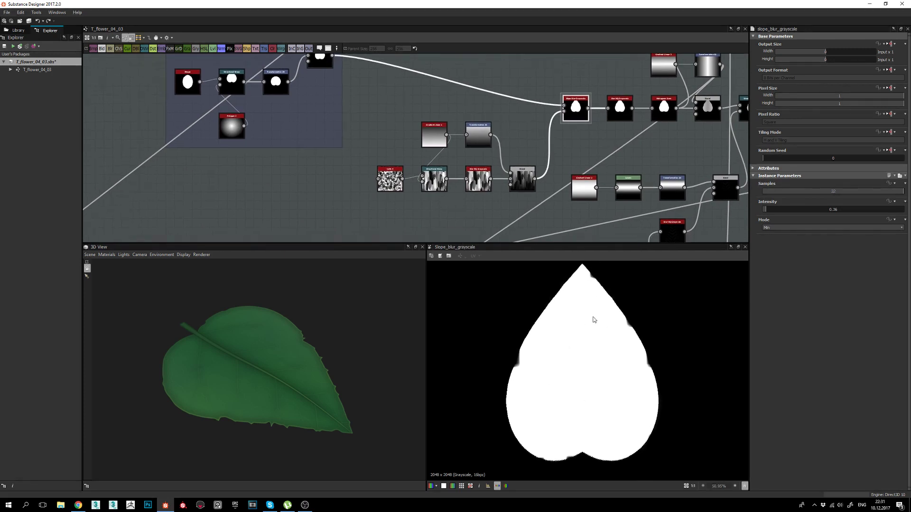
pyautogui.doubleClick(397, 181)
pyautogui.scroll(3, 393, 142)
pyautogui.scroll(-2, 551, 361)
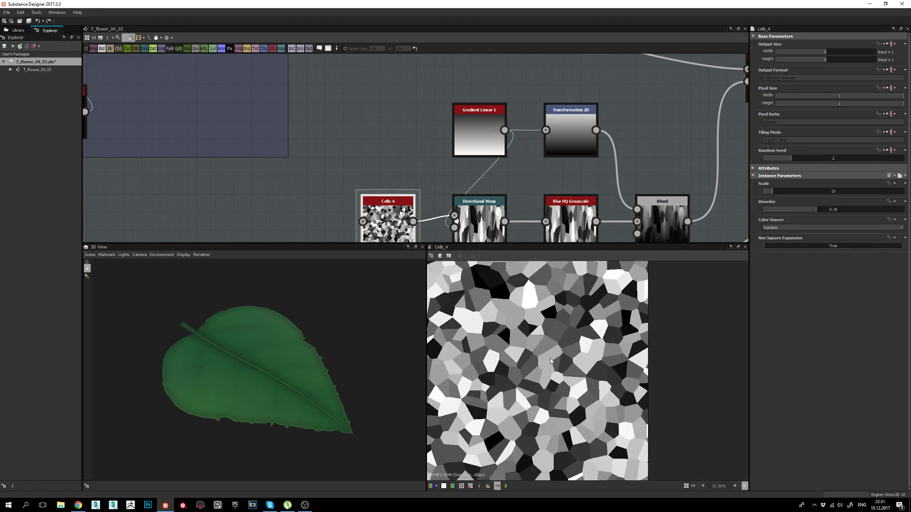
pyautogui.moveTo(565, 389); pyautogui.dragTo(623, 336, button='middle')
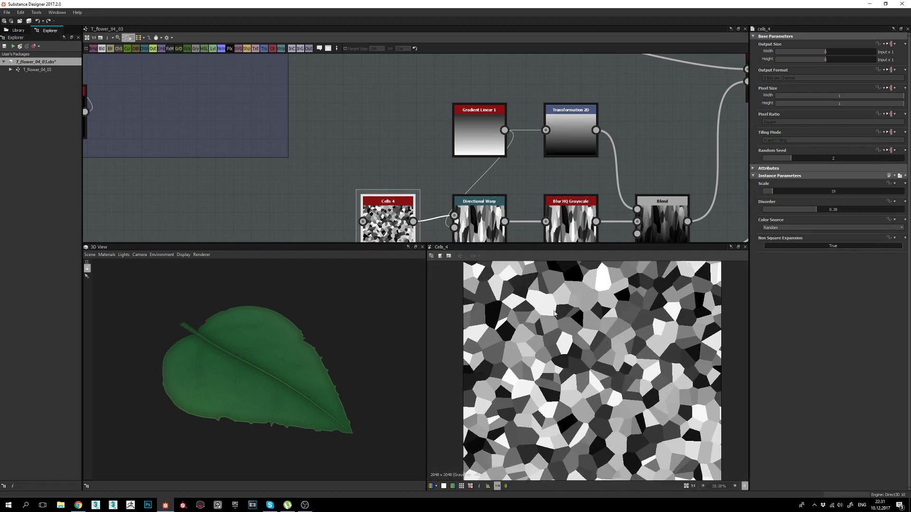
# Inspect the cells' Directional Warp and Gradient Linear 1, then show the Slope Blur mask (0.36, Min).
pyautogui.moveTo(509, 222); pyautogui.dragTo(506, 183, button='middle')
pyautogui.doubleClick(493, 180)
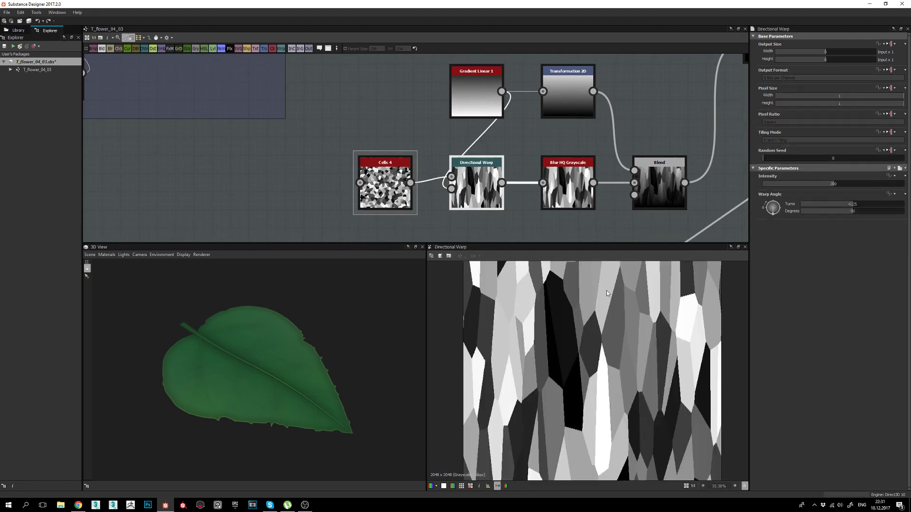
pyautogui.doubleClick(470, 89)
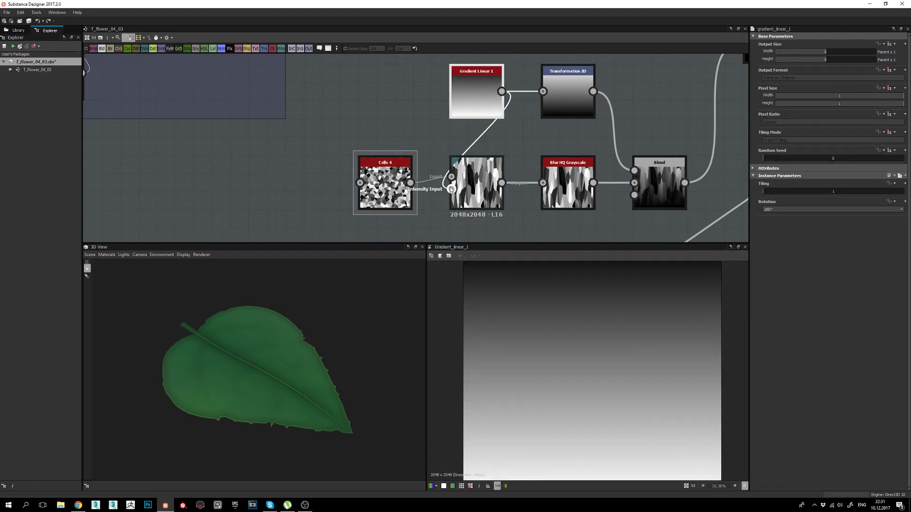
pyautogui.click(478, 185)
pyautogui.doubleClick(477, 185)
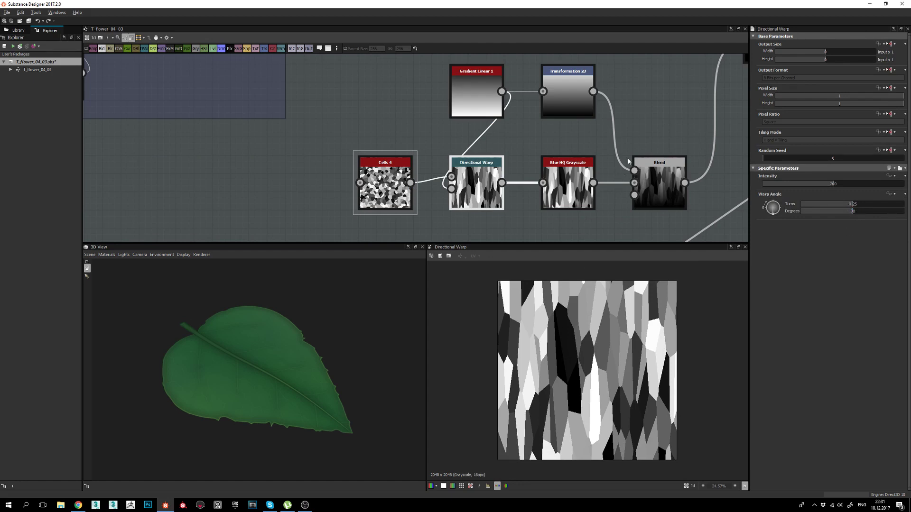
pyautogui.moveTo(629, 161); pyautogui.dragTo(462, 223, button='middle')
pyautogui.doubleClick(602, 111)
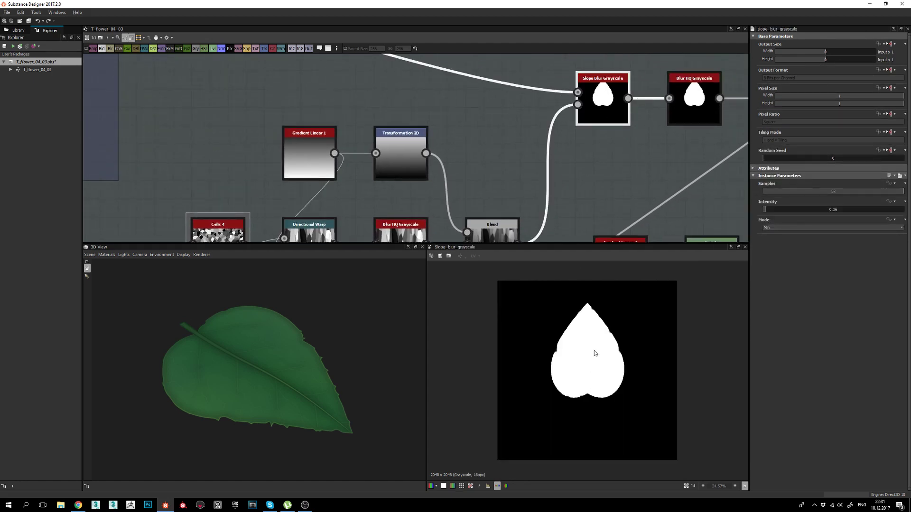
pyautogui.scroll(2, 553, 391)
pyautogui.scroll(3, 551, 350)
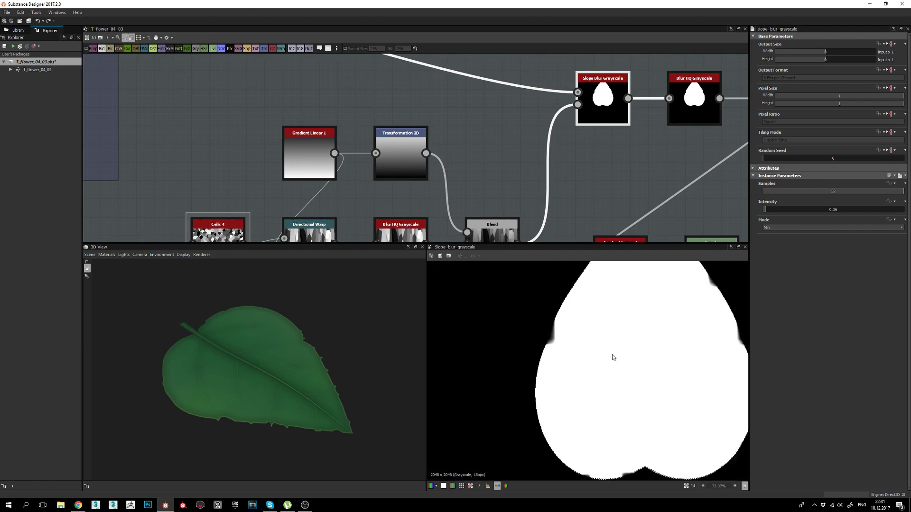
pyautogui.moveTo(690, 341); pyautogui.dragTo(587, 361, button='middle')
pyautogui.scroll(-2, 643, 362)
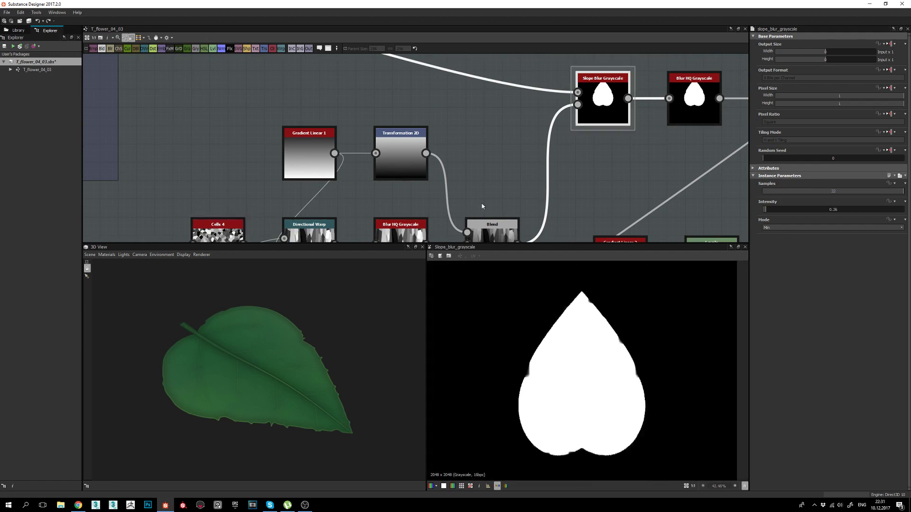
pyautogui.moveTo(482, 205); pyautogui.dragTo(500, 108, button='middle')
pyautogui.doubleClick(431, 174)
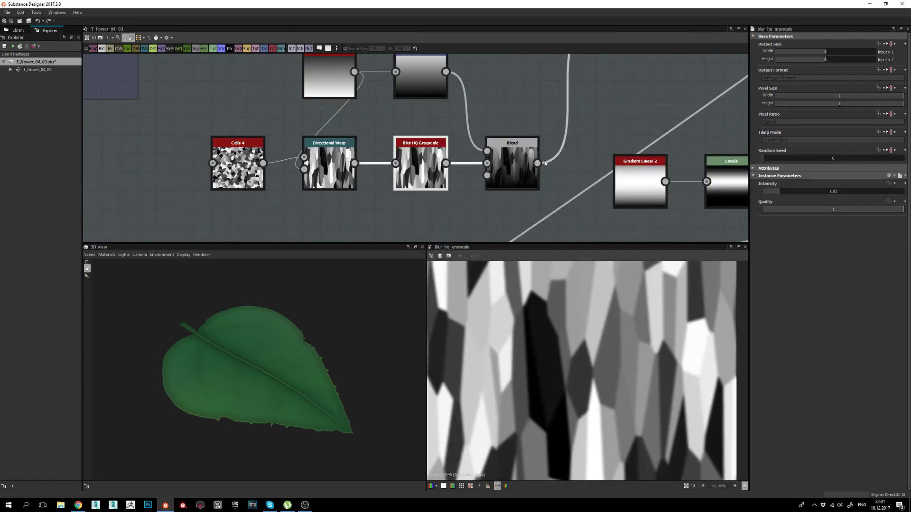
pyautogui.doubleClick(512, 166)
pyautogui.scroll(-3, 508, 190)
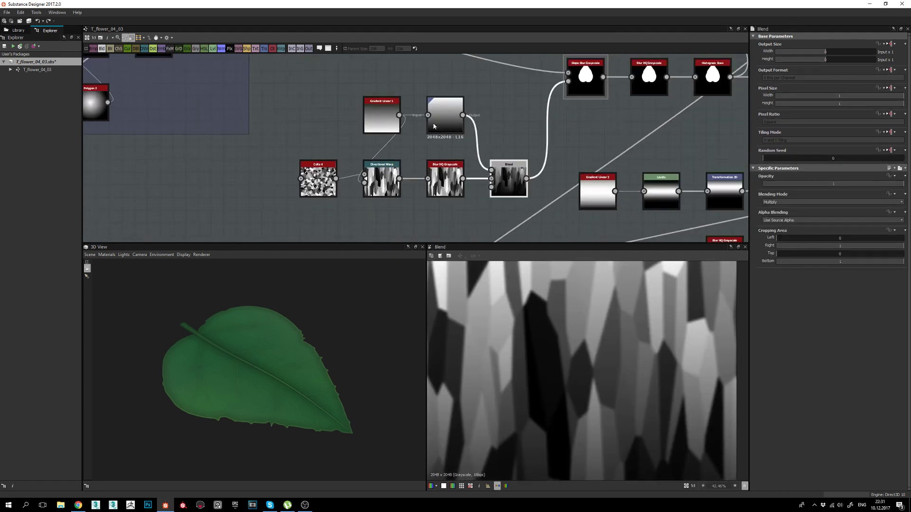
pyautogui.doubleClick(382, 116)
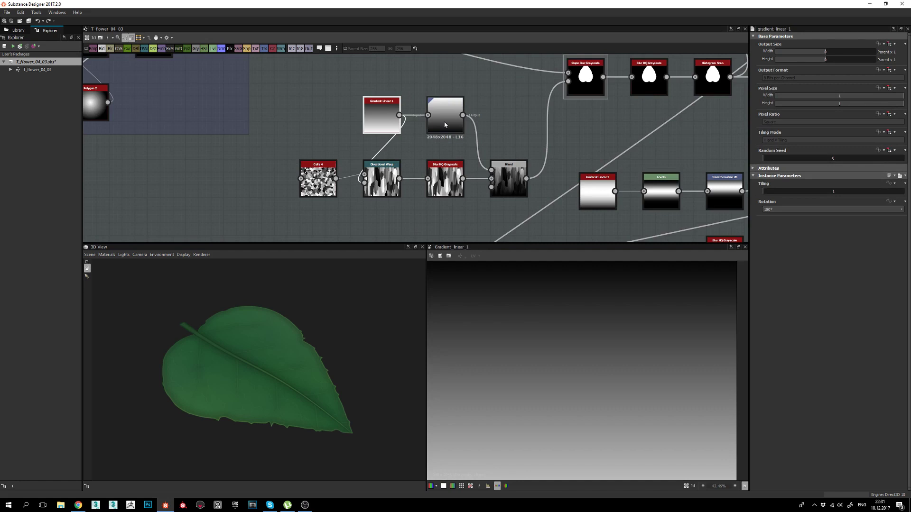
pyautogui.doubleClick(454, 112)
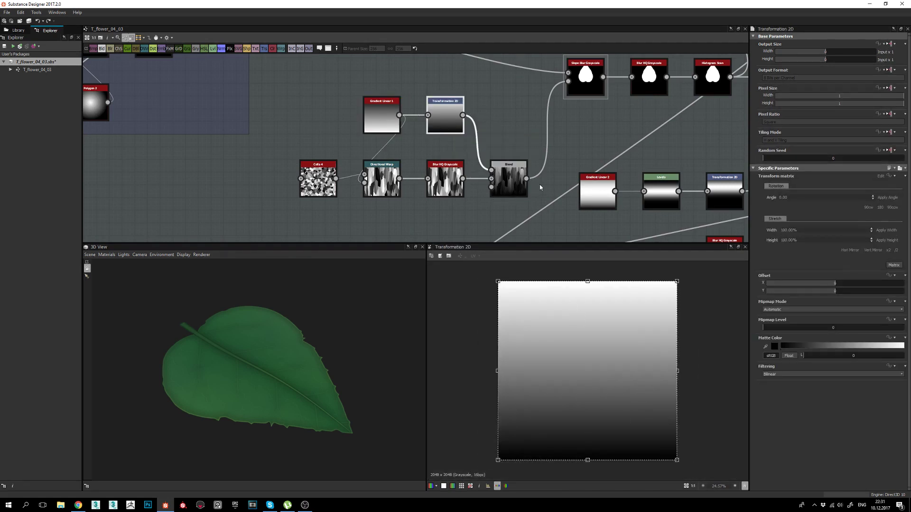
pyautogui.doubleClick(513, 173)
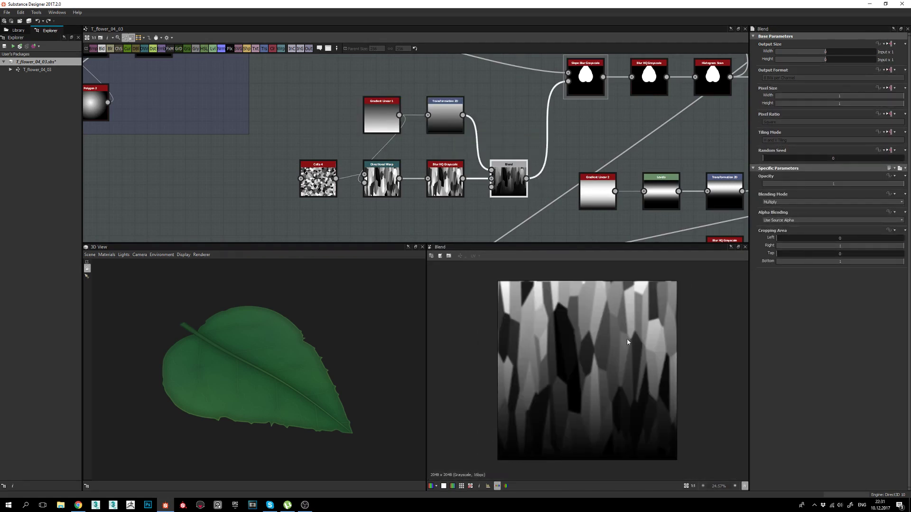
pyautogui.moveTo(517, 180); pyautogui.dragTo(475, 190, button='middle')
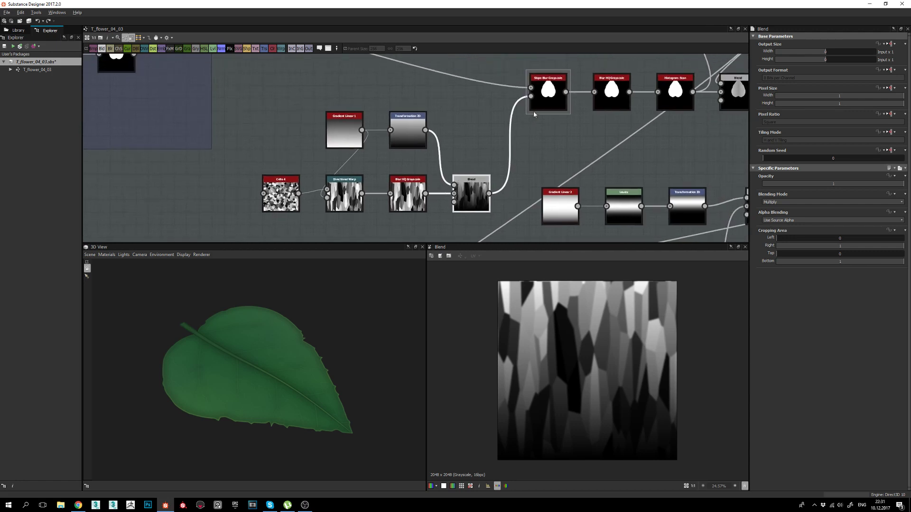
pyautogui.doubleClick(548, 91)
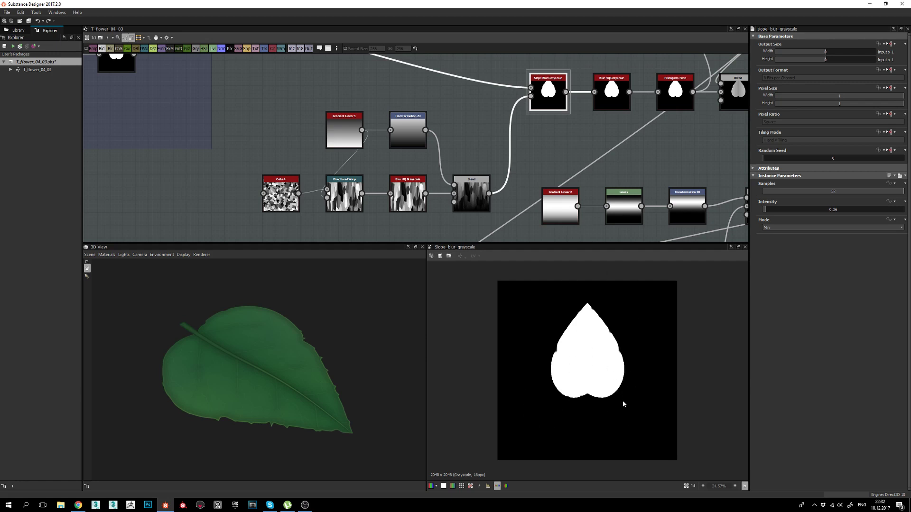
# View Blur HQ Grayscale, then zoom onto the Histogram Scan silhouette's serrated edge (Position 0.14, Contrast 0.44).
pyautogui.moveTo(582, 158); pyautogui.dragTo(538, 167, button='middle')
pyautogui.doubleClick(568, 90)
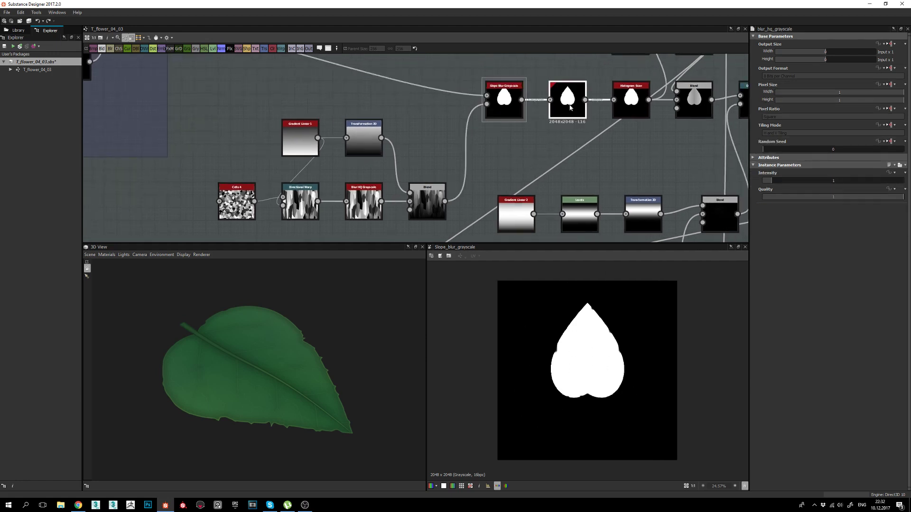
pyautogui.moveTo(603, 185); pyautogui.dragTo(525, 205, button='middle')
pyautogui.doubleClick(555, 128)
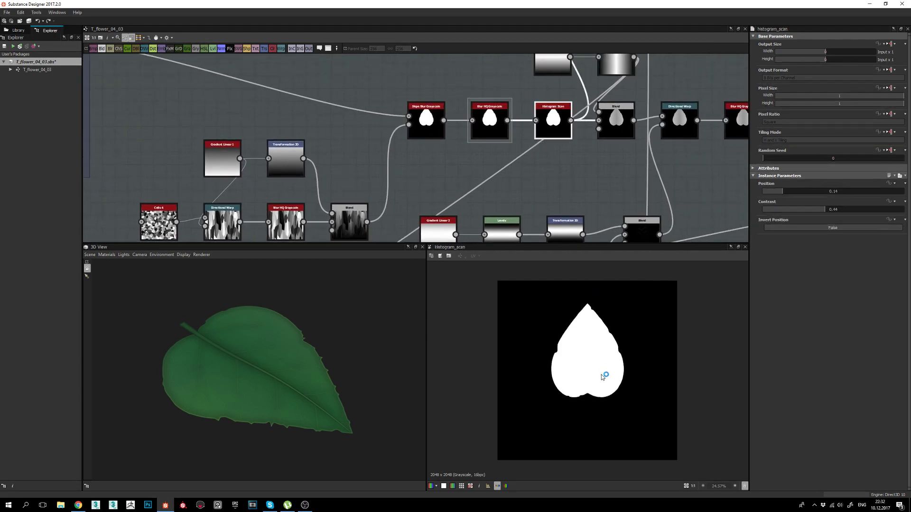
pyautogui.scroll(2, 601, 376)
pyautogui.moveTo(589, 133); pyautogui.dragTo(575, 145, button='middle')
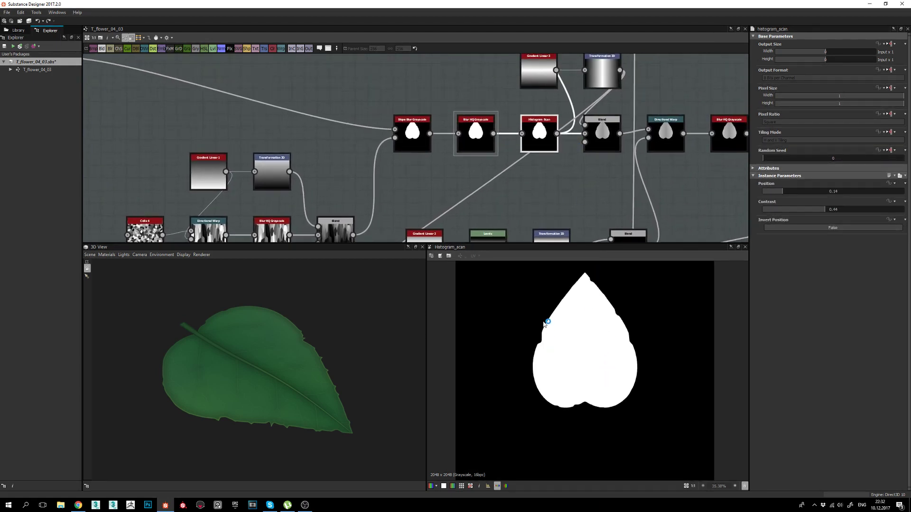
pyautogui.scroll(4, 556, 337)
pyautogui.scroll(2, 518, 392)
pyautogui.scroll(-2, 509, 400)
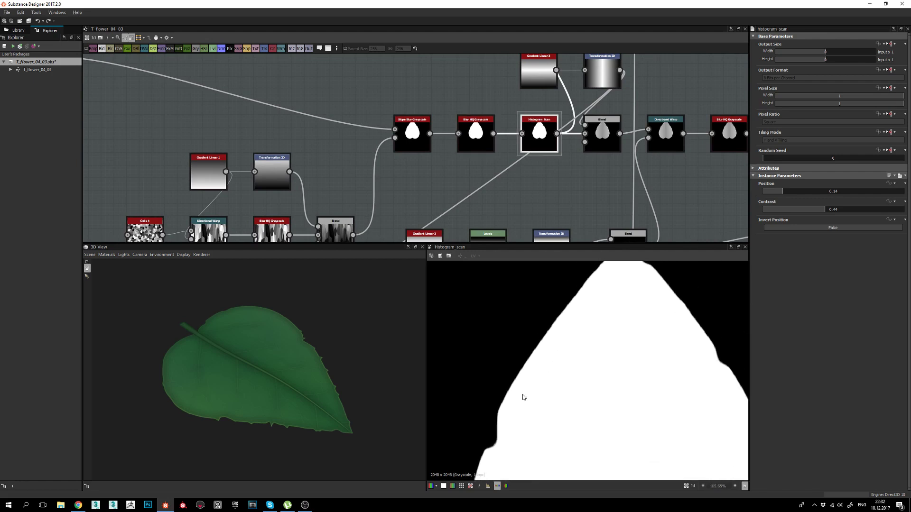
pyautogui.moveTo(563, 145); pyautogui.dragTo(510, 180, button='middle')
pyautogui.scroll(-2, 542, 148)
# Show the Subtract Blend at 0.42 opacity, compare with Histogram Scan, and orbit the 3D leaf.
pyautogui.doubleClick(551, 171)
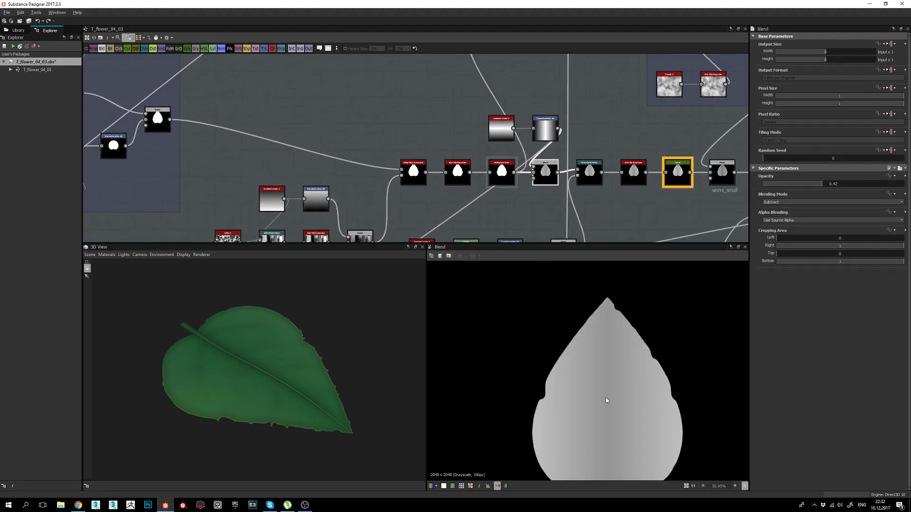
pyautogui.moveTo(606, 400); pyautogui.dragTo(593, 346, button='middle')
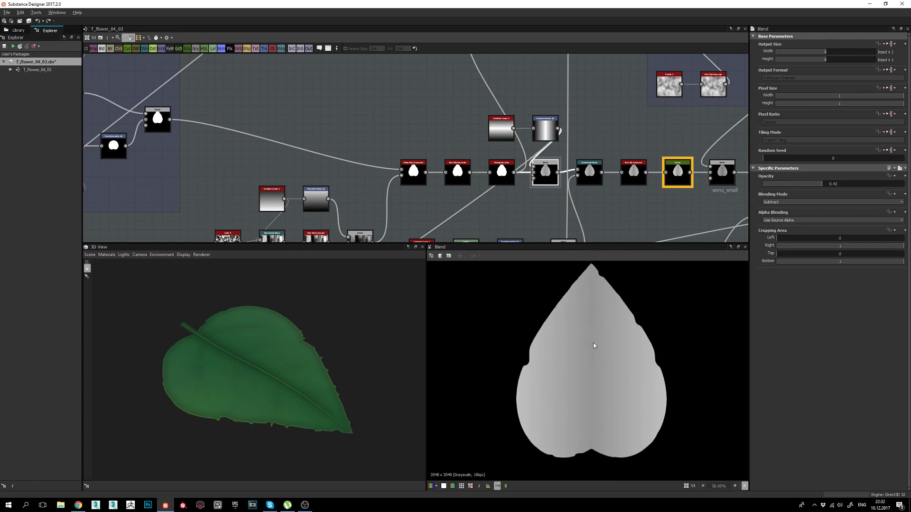
pyautogui.moveTo(306, 385); pyautogui.dragTo(300, 371)
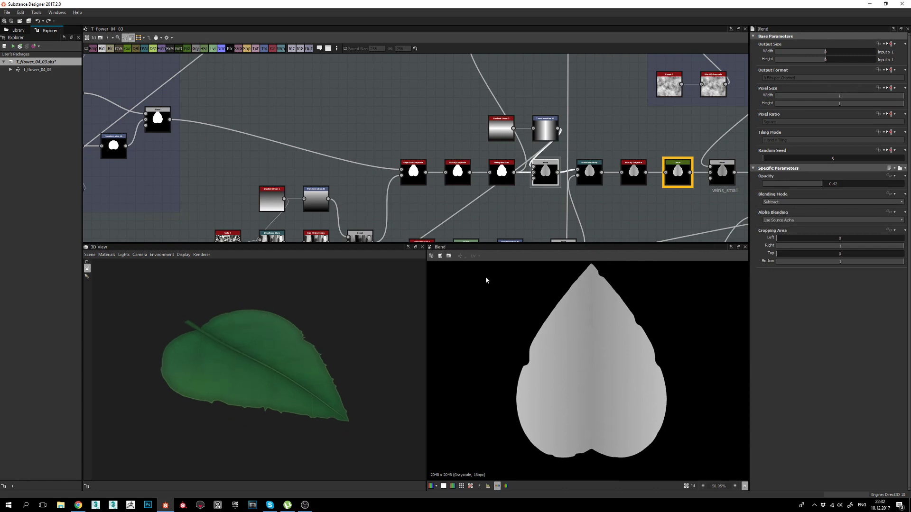
pyautogui.doubleClick(502, 172)
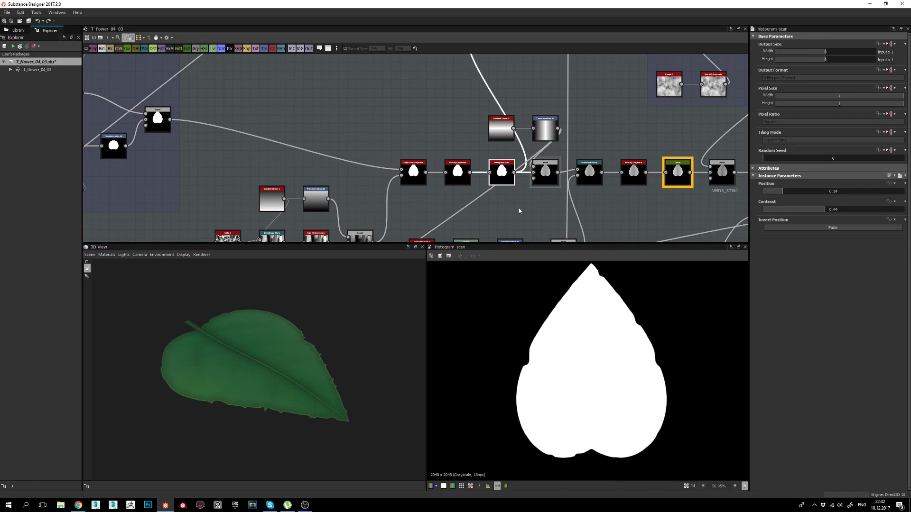
pyautogui.doubleClick(545, 173)
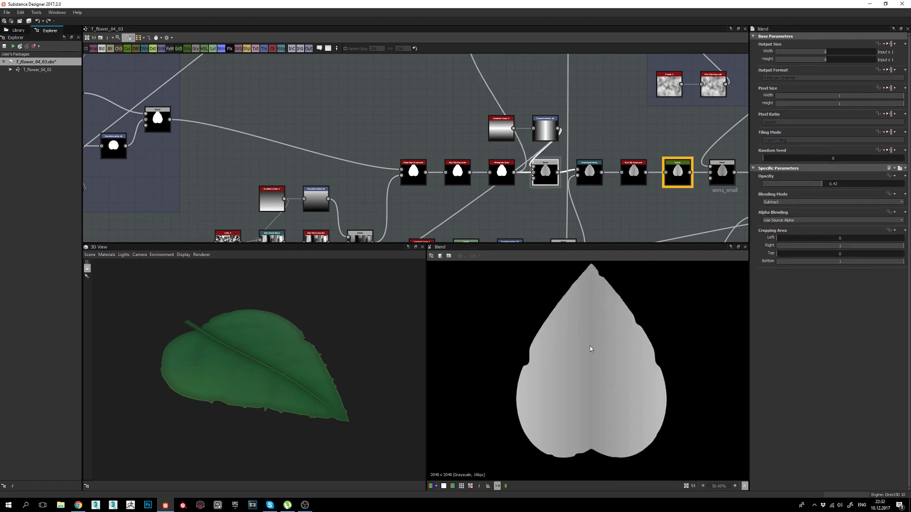
pyautogui.moveTo(252, 370); pyautogui.dragTo(244, 378)
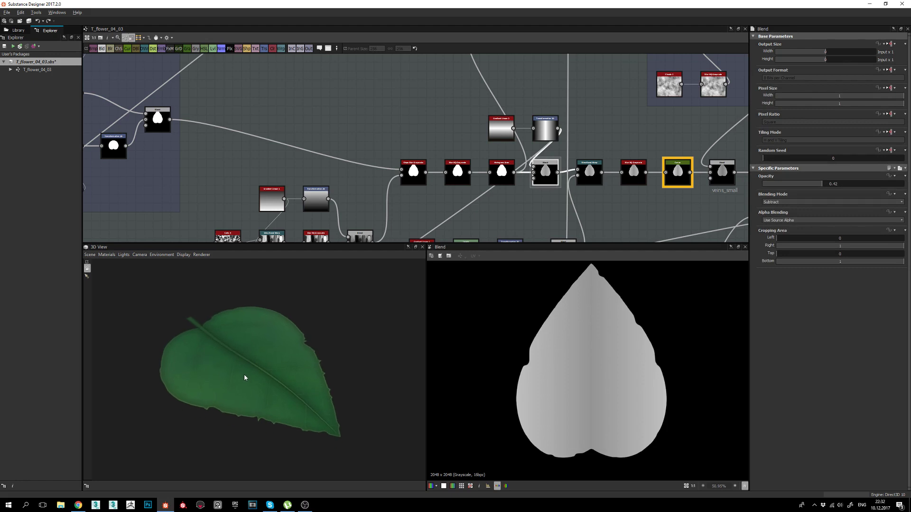
pyautogui.moveTo(367, 358); pyautogui.dragTo(296, 353)
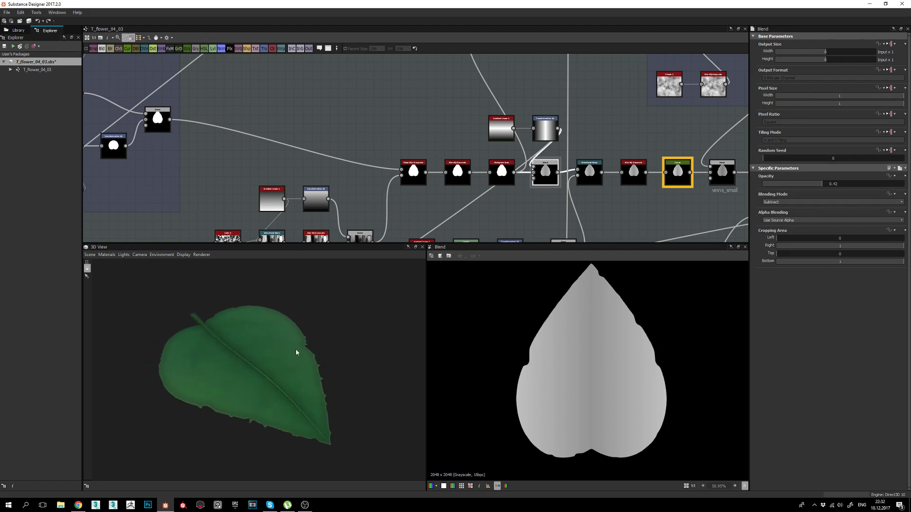
pyautogui.moveTo(575, 186); pyautogui.dragTo(558, 182, button='middle')
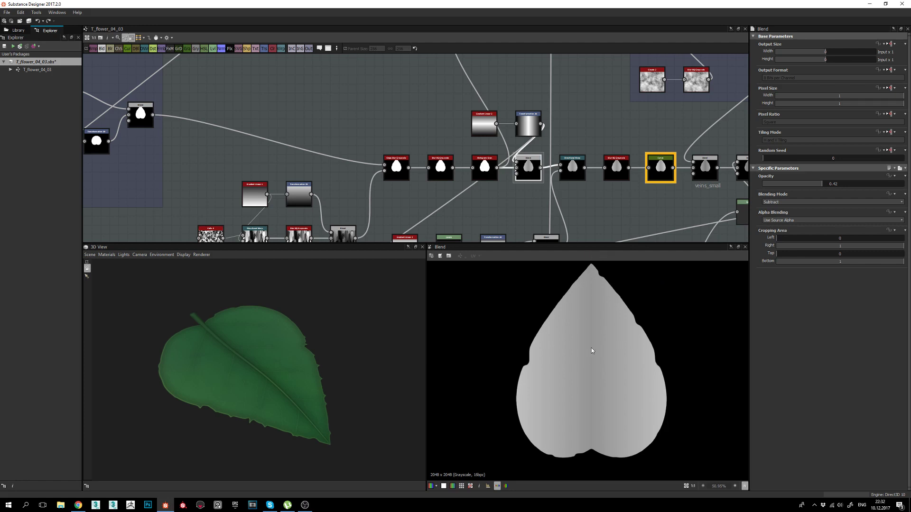
# View the Gradient Linear 3, Transformation 2D and Blend outputs in turn.
pyautogui.doubleClick(484, 124)
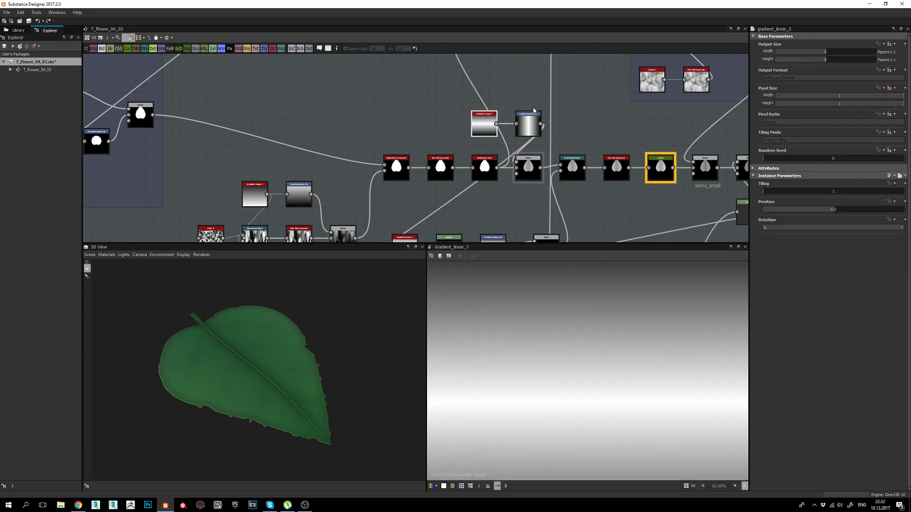
pyautogui.scroll(3, 522, 97)
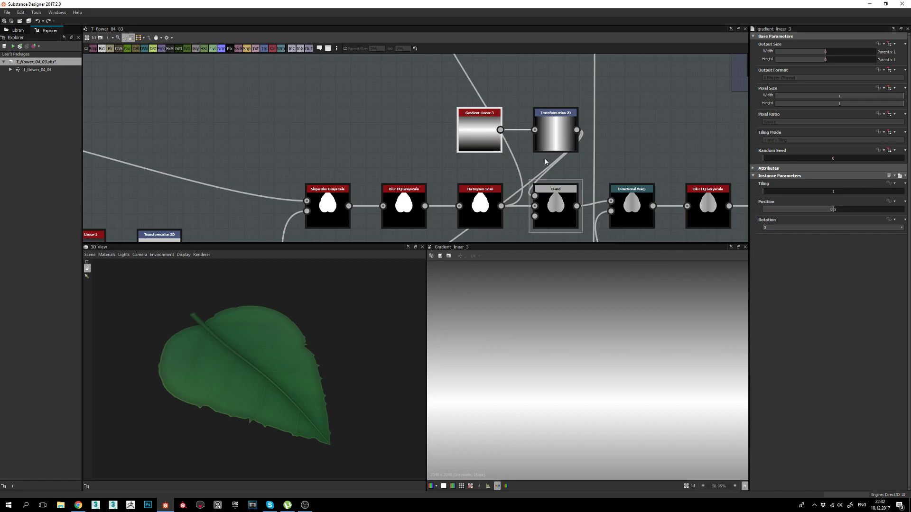
pyautogui.moveTo(545, 162); pyautogui.dragTo(541, 132, button='middle')
pyautogui.doubleClick(522, 128)
pyautogui.doubleClick(530, 159)
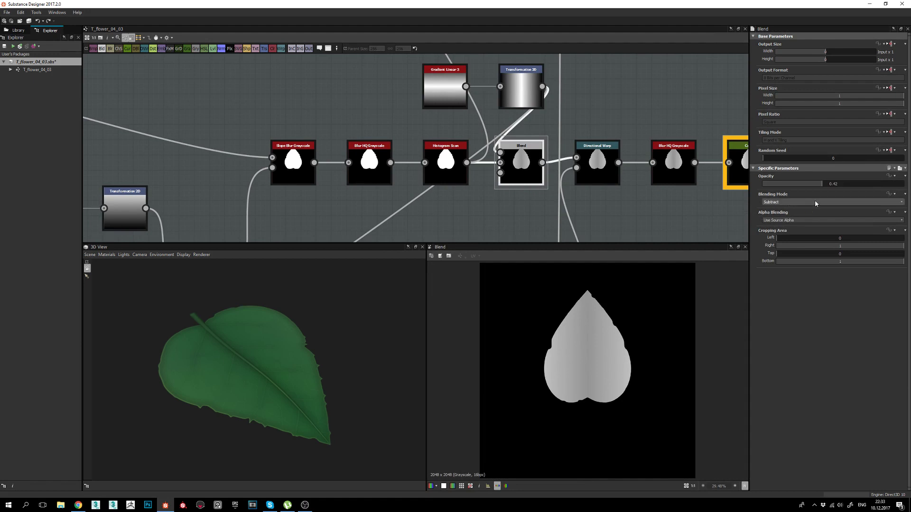
# Preview the jagged Directional Warp leaf (angle 90°), compare it with Blend, and return to it.
pyautogui.moveTo(562, 187); pyautogui.dragTo(558, 181, button='middle')
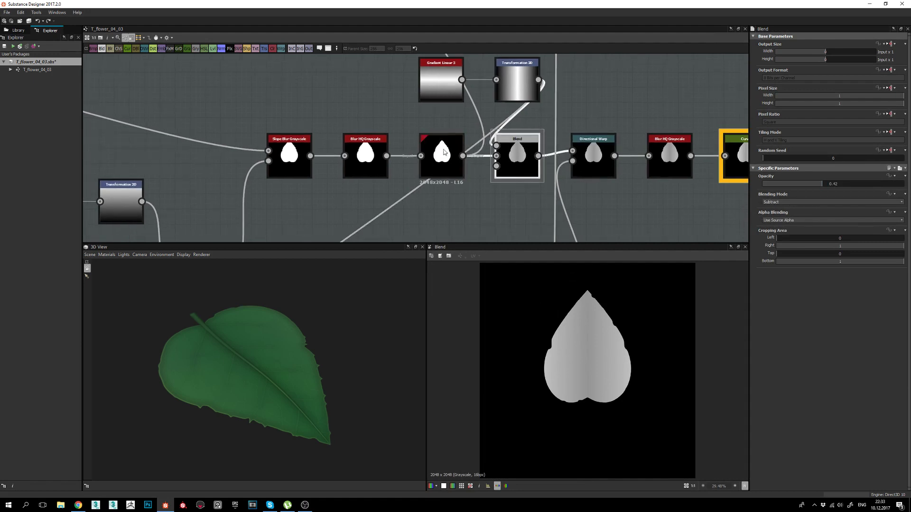
pyautogui.scroll(2, 596, 387)
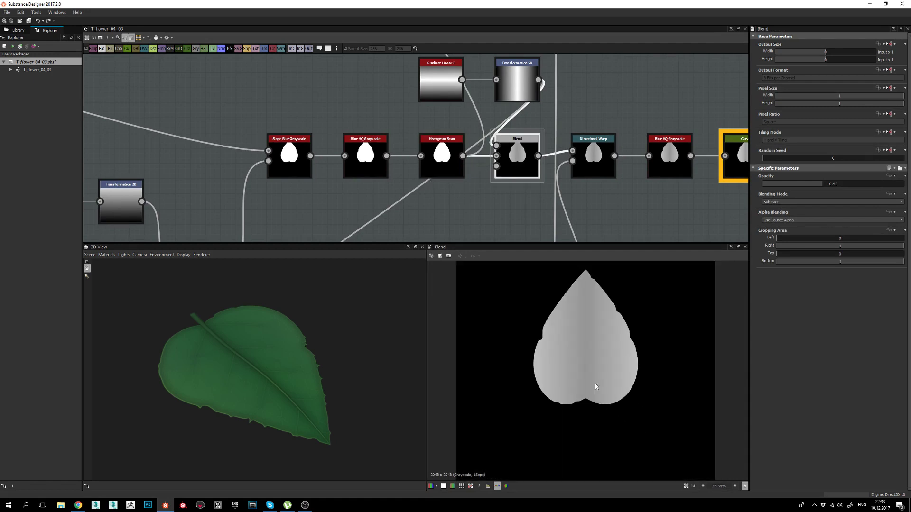
pyautogui.scroll(3, 589, 392)
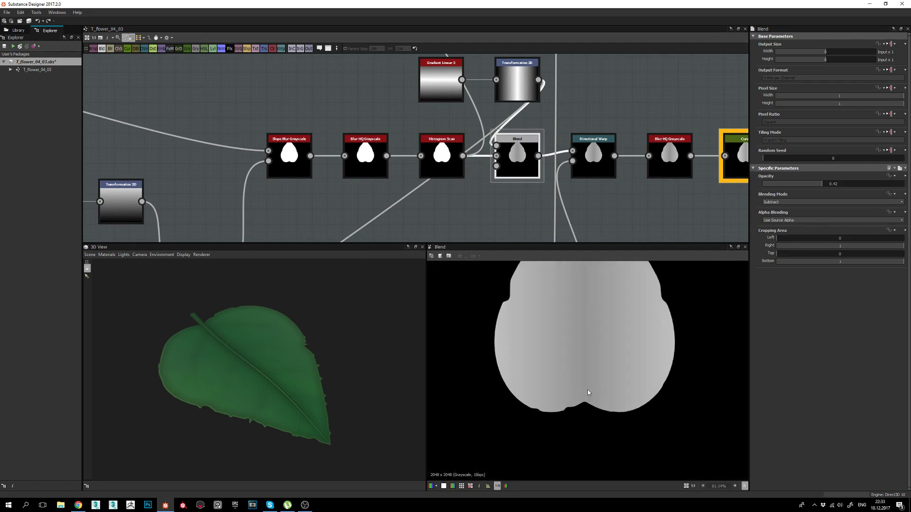
pyautogui.scroll(-2, 580, 336)
pyautogui.scroll(-4, 503, 176)
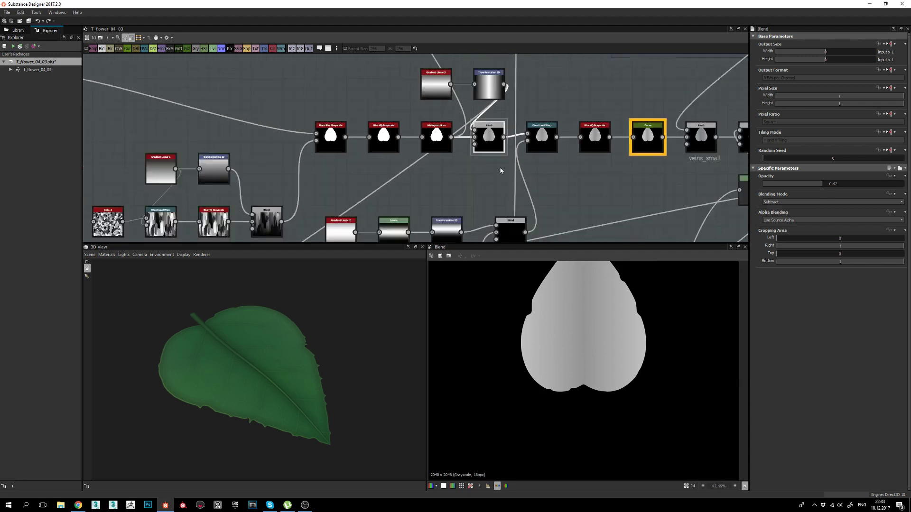
pyautogui.scroll(3, 474, 171)
pyautogui.click(493, 145)
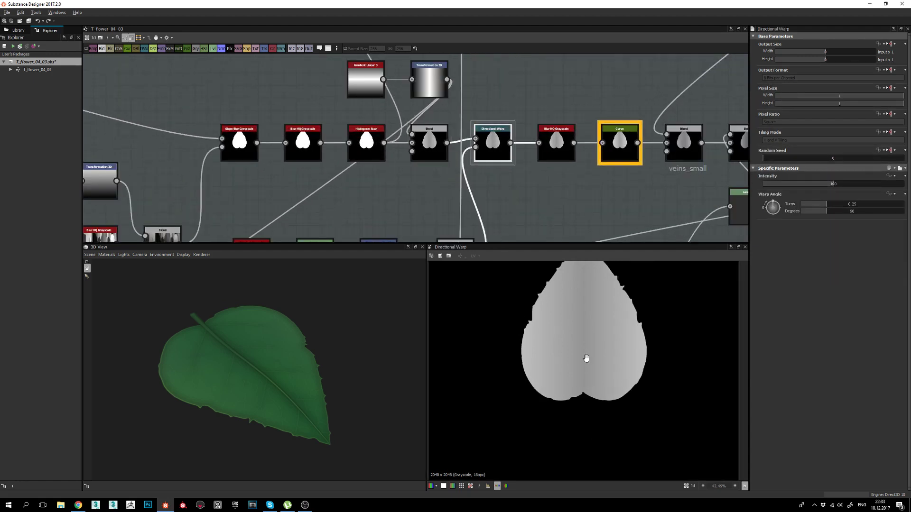
pyautogui.scroll(3, 550, 332)
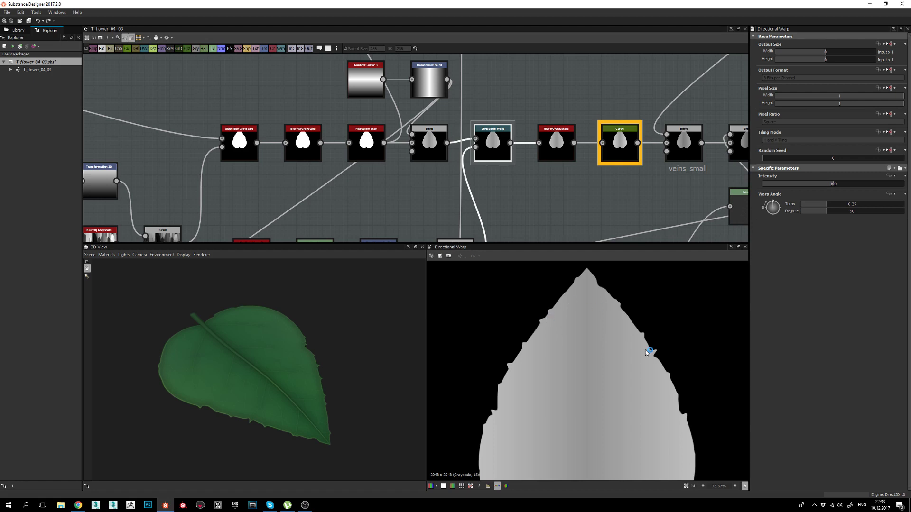
pyautogui.scroll(-2, 589, 326)
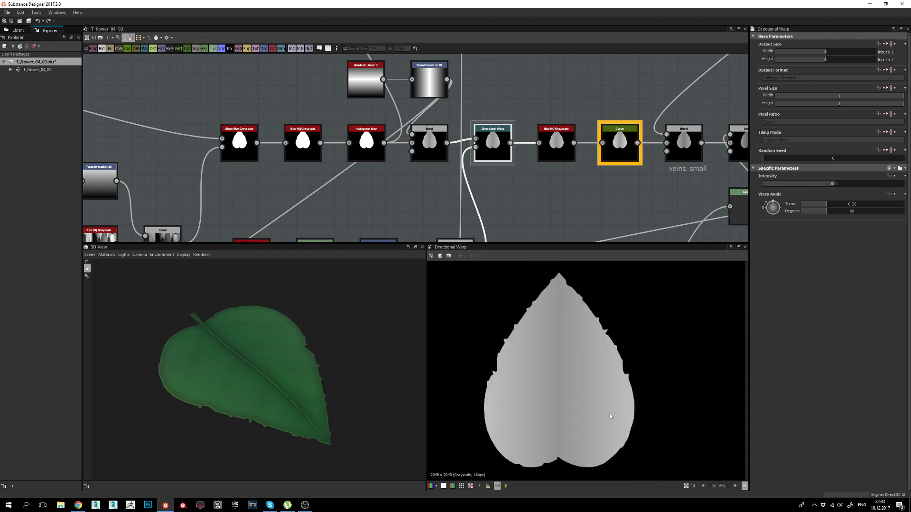
pyautogui.click(429, 140)
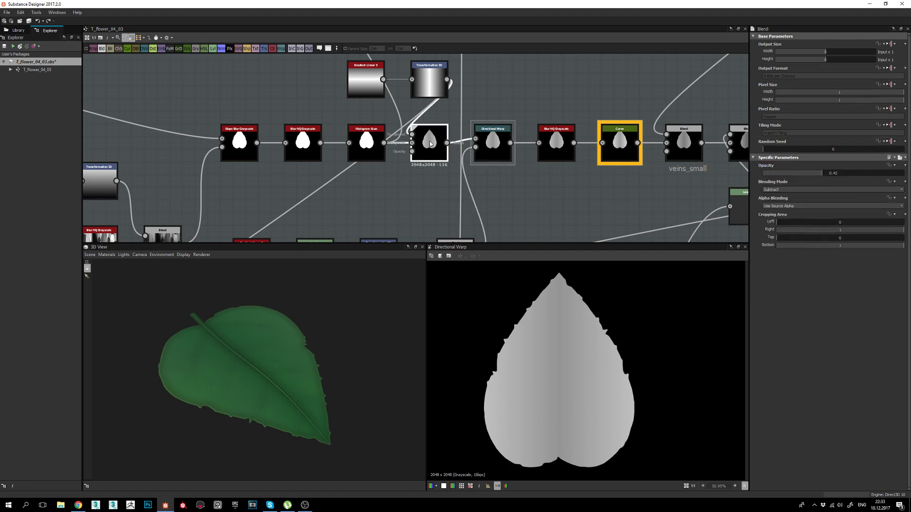
pyautogui.doubleClick(493, 145)
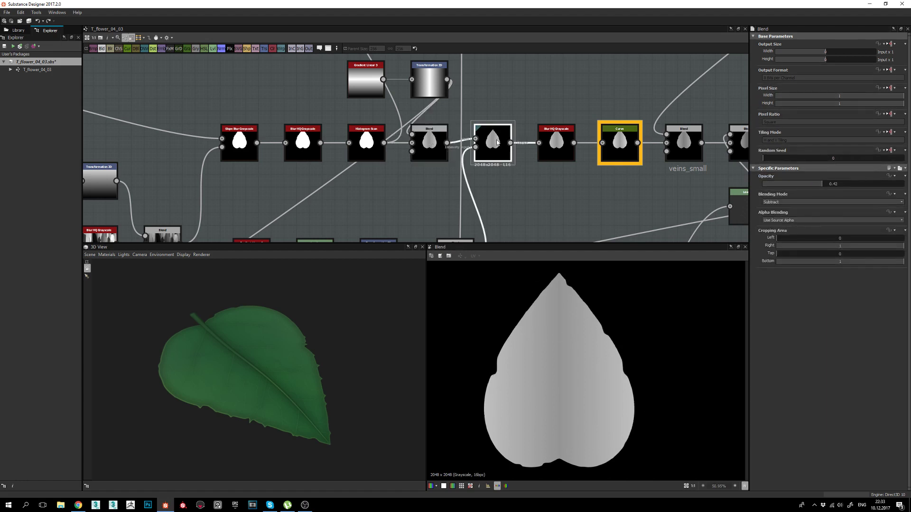
# Orbit and zoom the 3D view onto the leaf's midrib, running it diagonally.
pyautogui.moveTo(511, 173); pyautogui.dragTo(518, 169, button='middle')
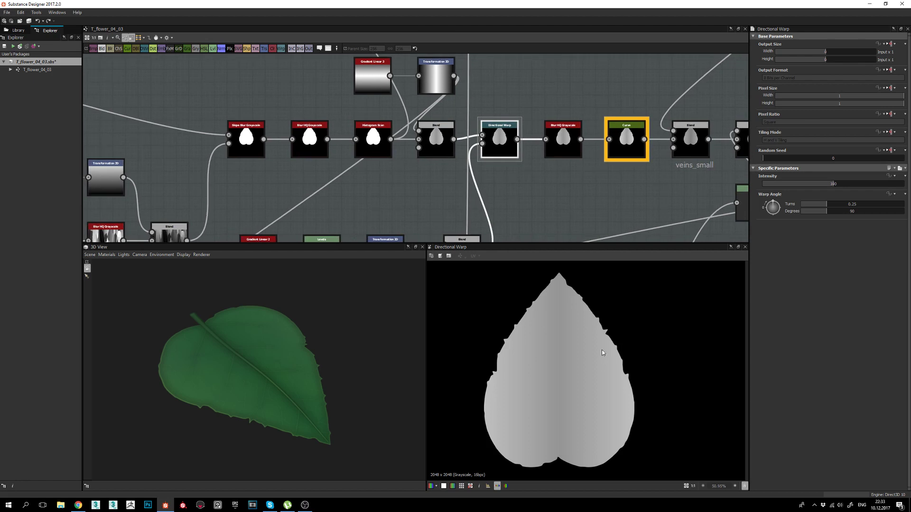
pyautogui.scroll(2, 607, 338)
pyautogui.moveTo(461, 137); pyautogui.dragTo(487, 98, button='middle')
pyautogui.scroll(-1, 519, 334)
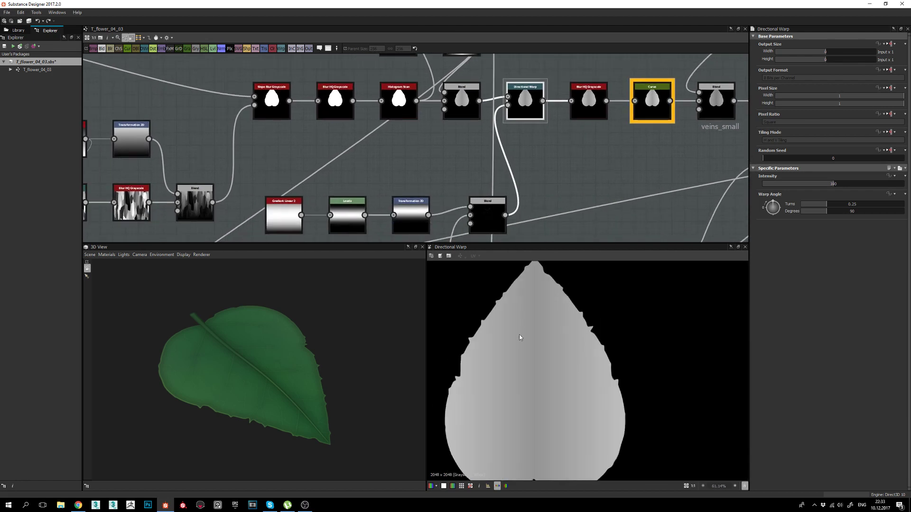
pyautogui.moveTo(524, 176); pyautogui.dragTo(543, 158, button='middle')
pyautogui.moveTo(275, 390); pyautogui.dragTo(301, 402)
pyautogui.moveTo(300, 402); pyautogui.dragTo(294, 339, button='right')
pyautogui.moveTo(294, 338); pyautogui.dragTo(274, 409)
pyautogui.scroll(2, 264, 435)
pyautogui.moveTo(257, 350); pyautogui.dragTo(248, 356)
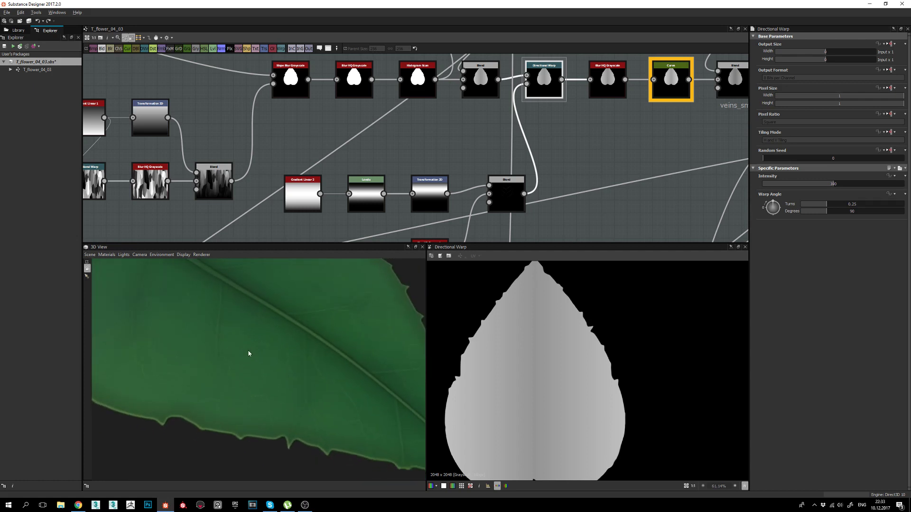
pyautogui.moveTo(255, 432); pyautogui.dragTo(391, 387)
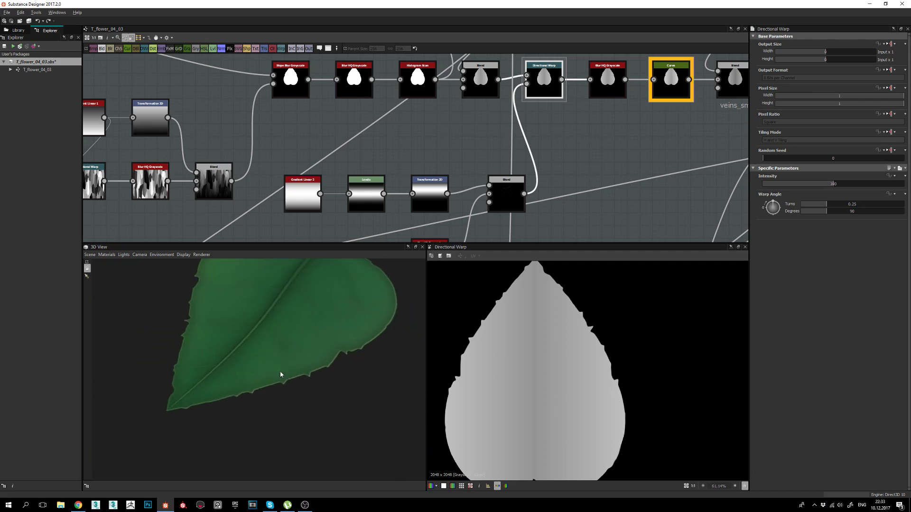
pyautogui.moveTo(281, 375); pyautogui.dragTo(246, 404)
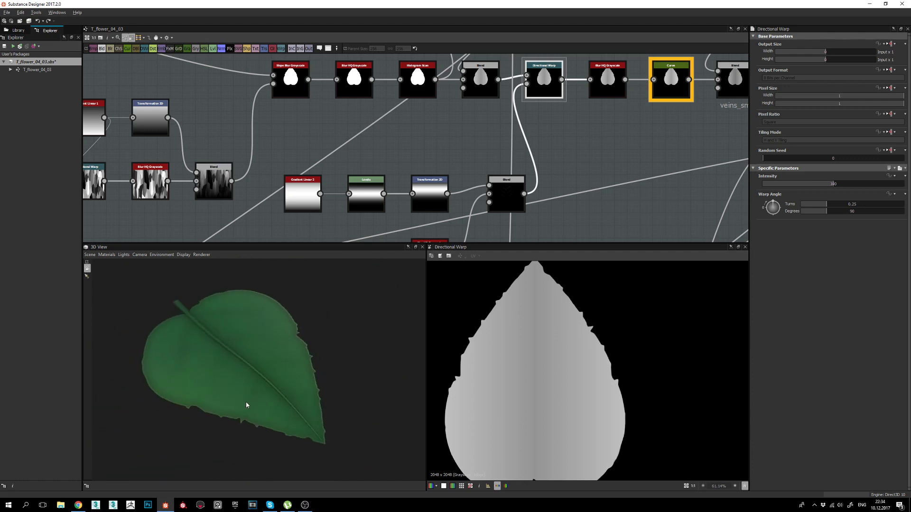
pyautogui.scroll(-3, 505, 194)
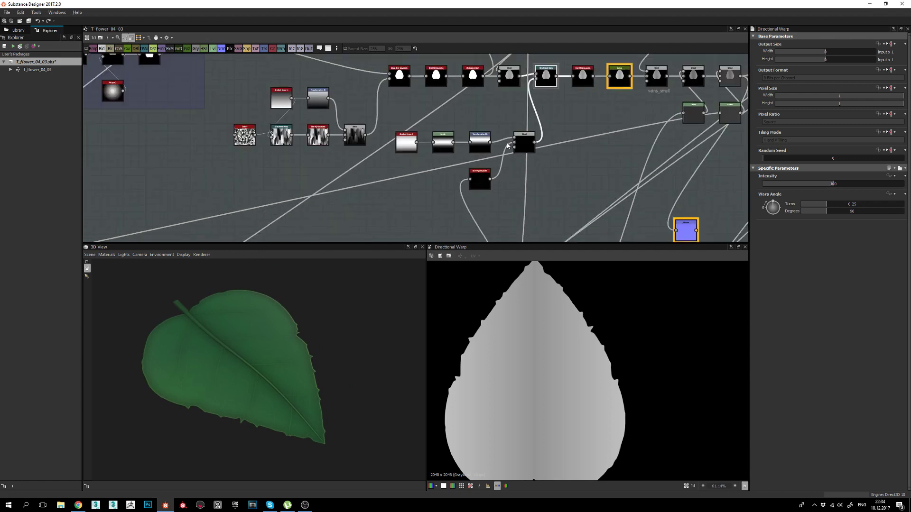
# Pan and zoom the node graph over to the veins frame's middle row.
pyautogui.moveTo(460, 185); pyautogui.dragTo(527, 163, button='middle')
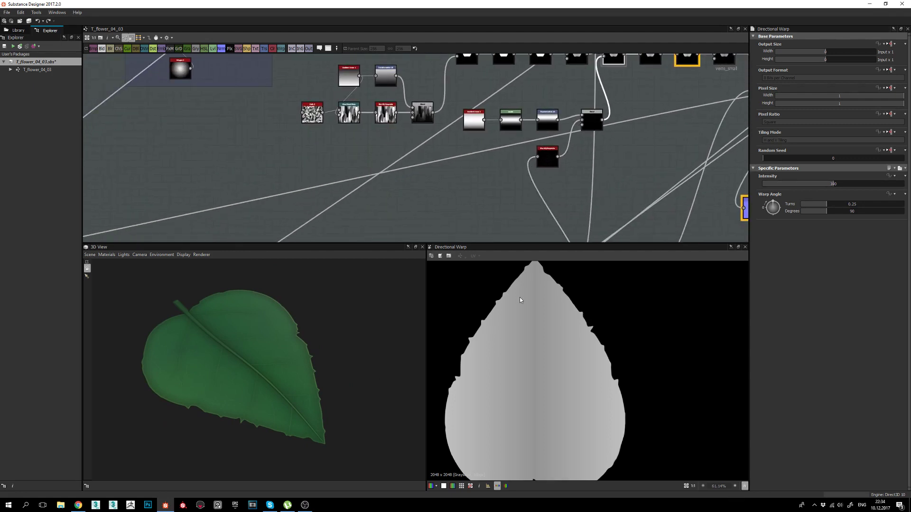
pyautogui.moveTo(402, 198); pyautogui.dragTo(488, 146, button='middle')
pyautogui.scroll(-2, 488, 146)
pyautogui.moveTo(327, 179); pyautogui.dragTo(453, 170, button='middle')
pyautogui.moveTo(550, 174); pyautogui.dragTo(572, 169, button='middle')
pyautogui.scroll(3, 333, 122)
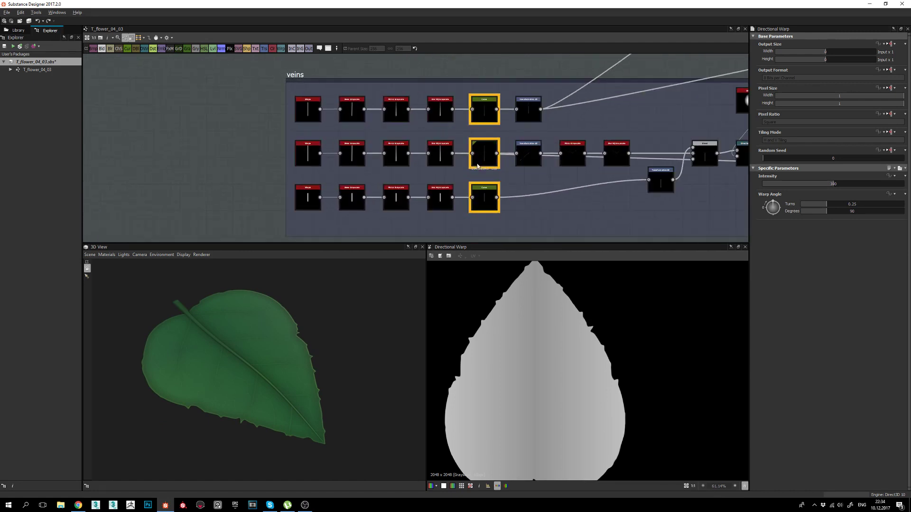
pyautogui.moveTo(478, 166); pyautogui.dragTo(466, 168, button='middle')
# Preview the middle-row Shape's thin vertical line, then its Skew Grayscale output.
pyautogui.doubleClick(290, 155)
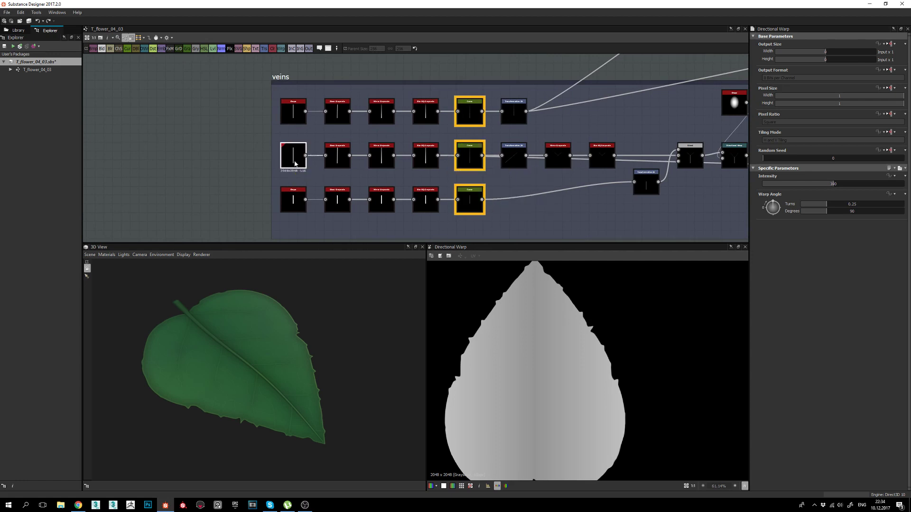
pyautogui.scroll(-2, 548, 380)
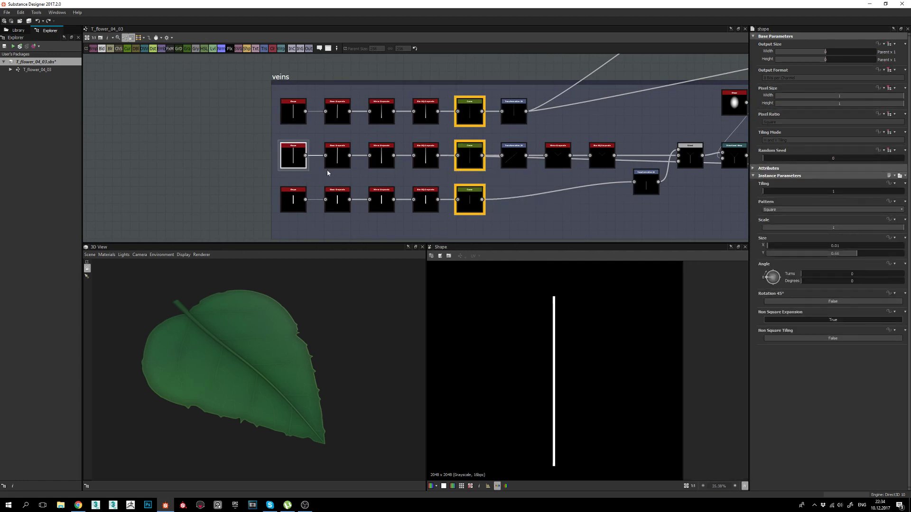
pyautogui.moveTo(562, 374); pyautogui.dragTo(560, 358, button='middle')
pyautogui.scroll(2, 356, 167)
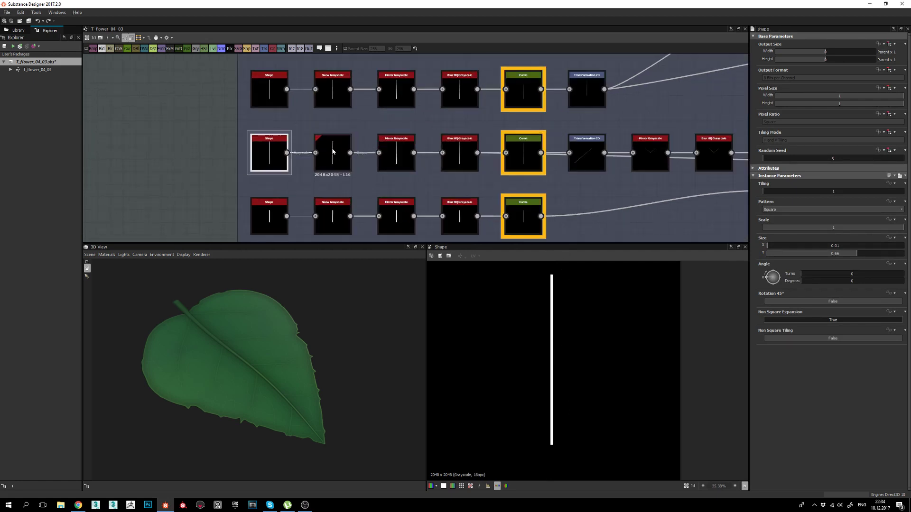
pyautogui.doubleClick(333, 155)
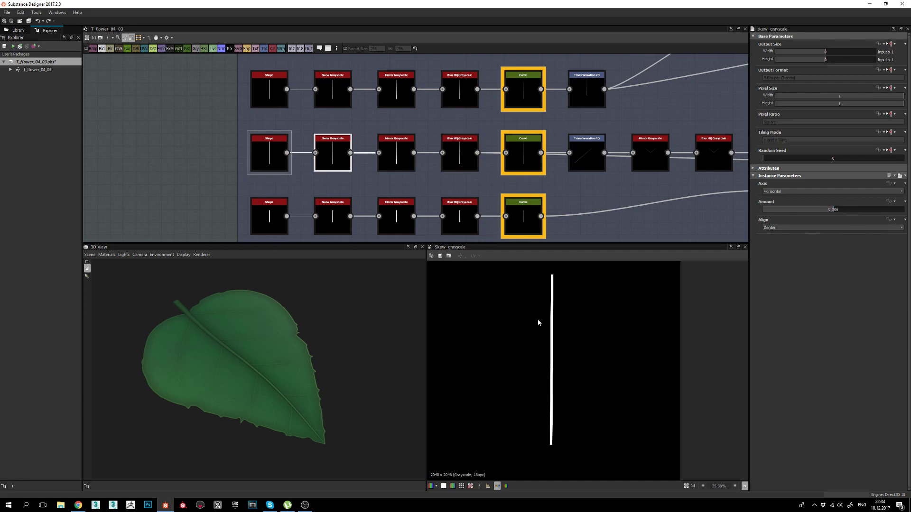
# Preview the middle-row Mirror Grayscale output and recentre the vein line in the 2D view.
pyautogui.doubleClick(396, 155)
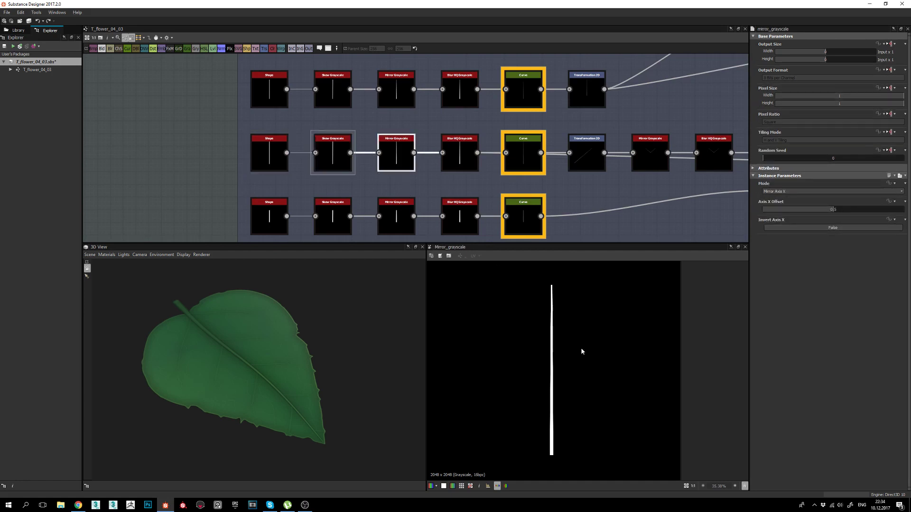
pyautogui.moveTo(566, 415); pyautogui.dragTo(567, 382, button='middle')
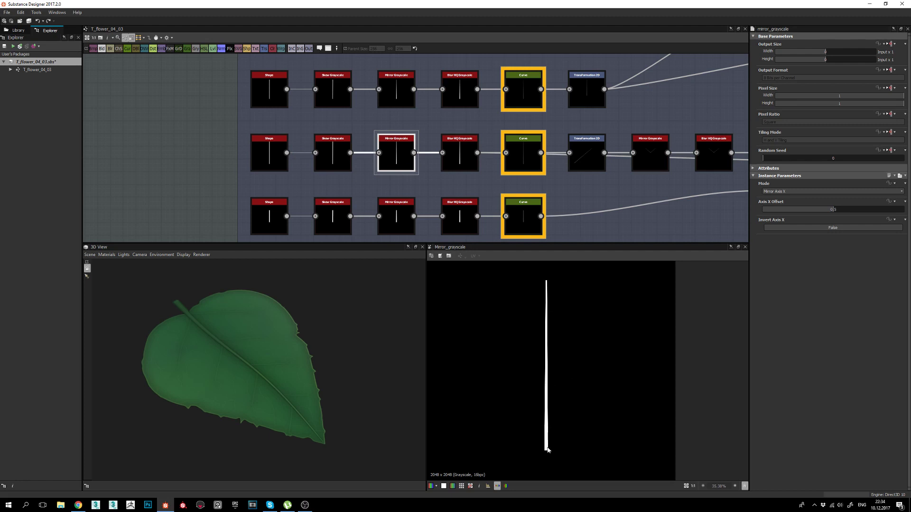
pyautogui.moveTo(552, 446); pyautogui.dragTo(547, 433, button='middle')
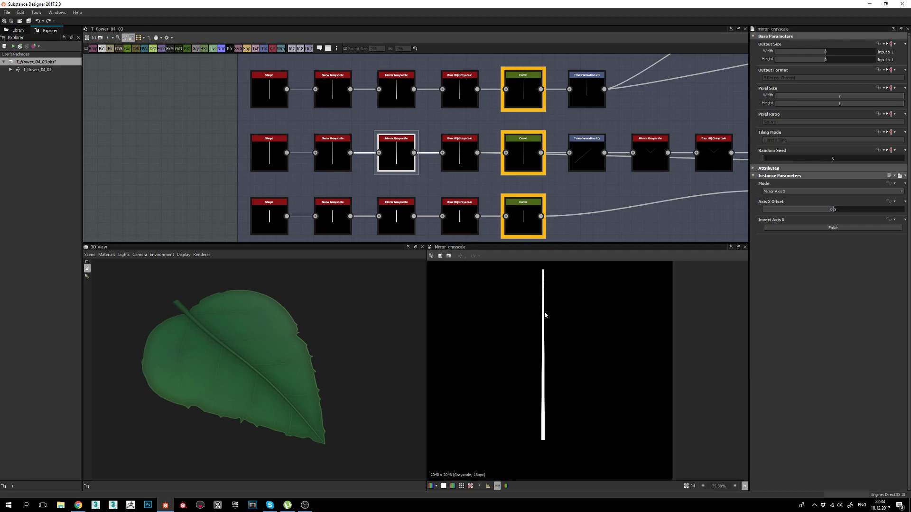
pyautogui.moveTo(550, 295); pyautogui.dragTo(548, 316, button='middle')
pyautogui.moveTo(543, 413); pyautogui.dragTo(561, 383, button='middle')
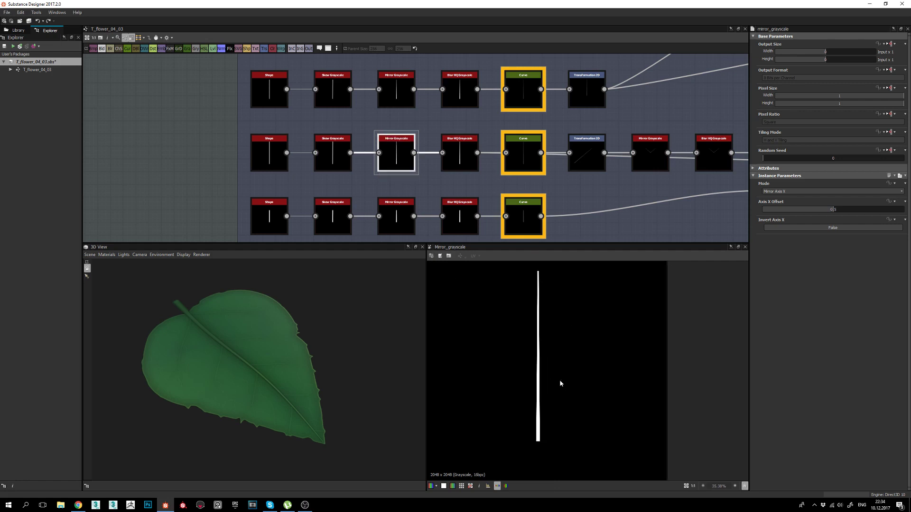
# Zoom along the white line, then preview the Blur HQ Grayscale's softened line at intensity 0.8.
pyautogui.scroll(6, 550, 360)
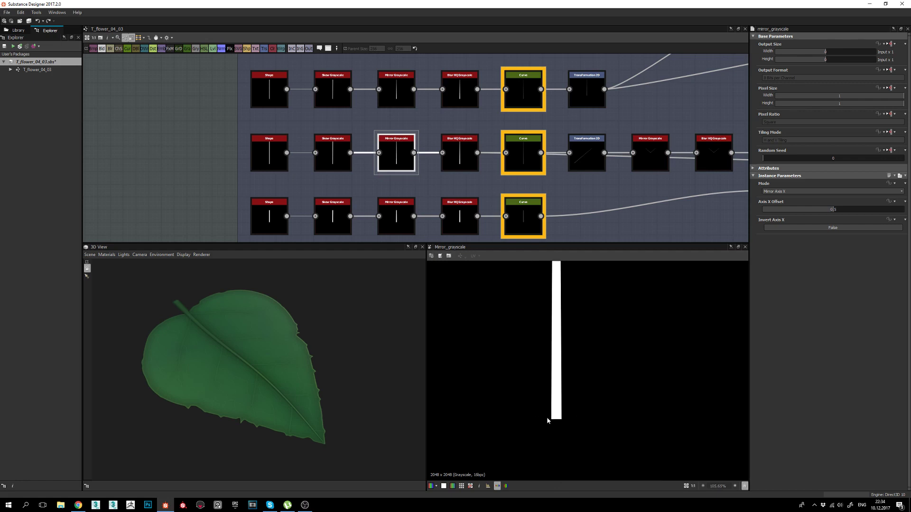
pyautogui.scroll(-3, 579, 471)
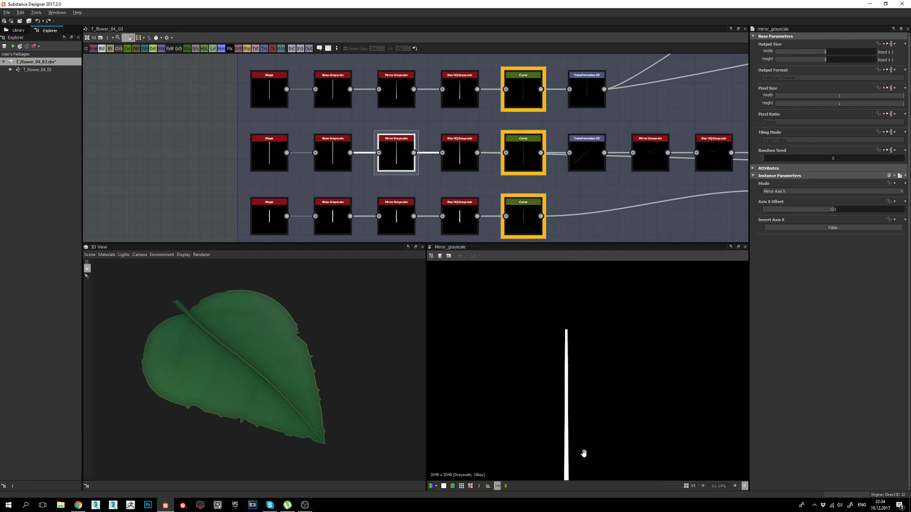
pyautogui.scroll(2, 569, 349)
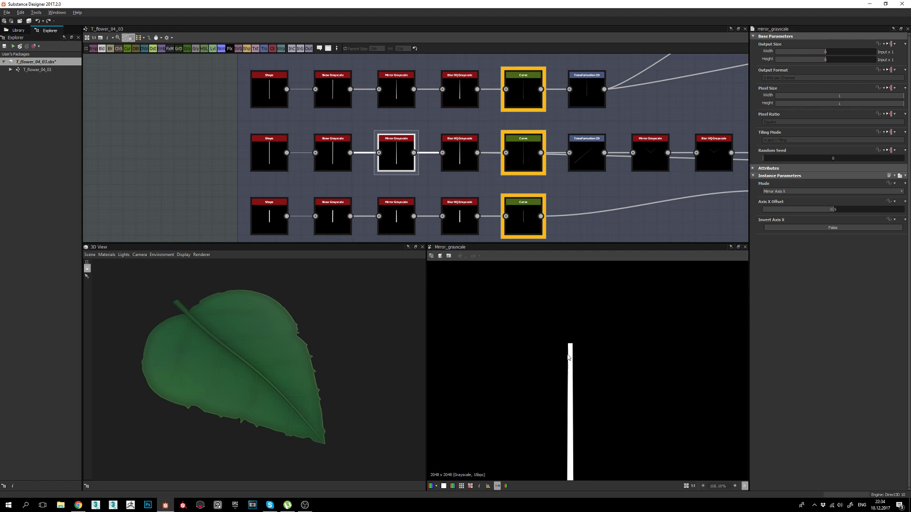
pyautogui.scroll(4, 569, 371)
pyautogui.scroll(-8, 569, 372)
pyautogui.moveTo(613, 409); pyautogui.dragTo(612, 342, button='middle')
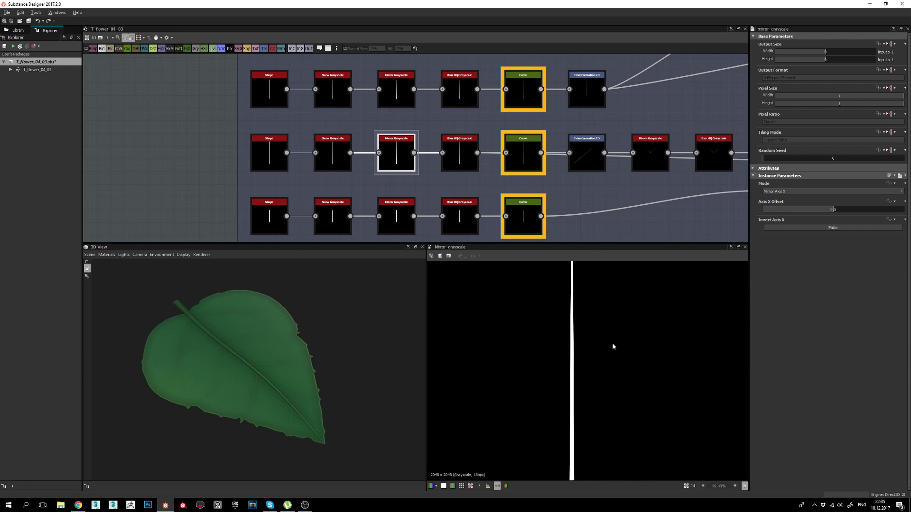
pyautogui.scroll(-2, 611, 342)
pyautogui.click(460, 145)
pyautogui.doubleClick(460, 147)
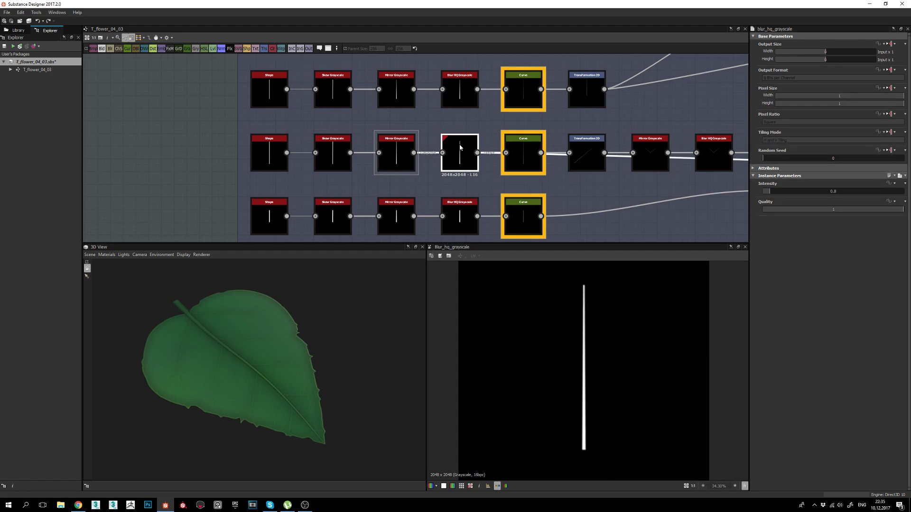
# Preview the Curve node's output and recentre it in the 2D view.
pyautogui.doubleClick(531, 153)
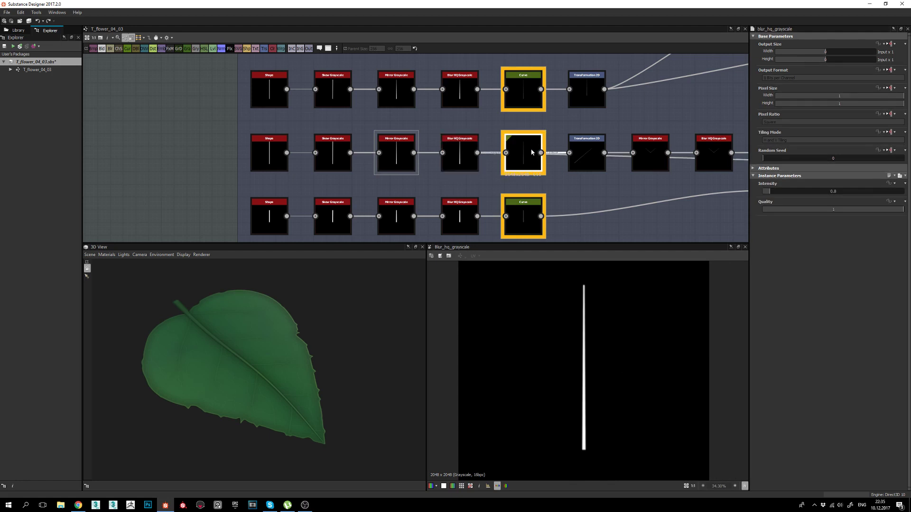
pyautogui.moveTo(569, 188); pyautogui.dragTo(550, 188, button='middle')
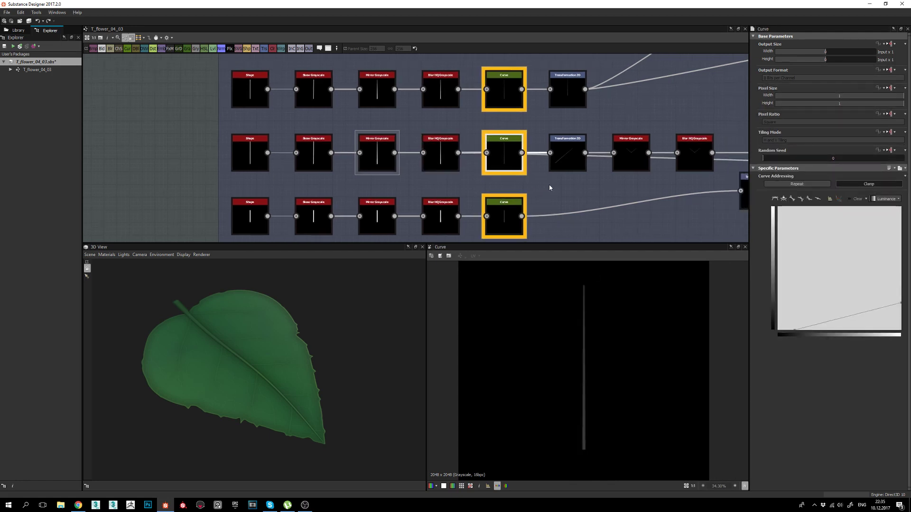
pyautogui.moveTo(601, 339); pyautogui.dragTo(579, 310, button='middle')
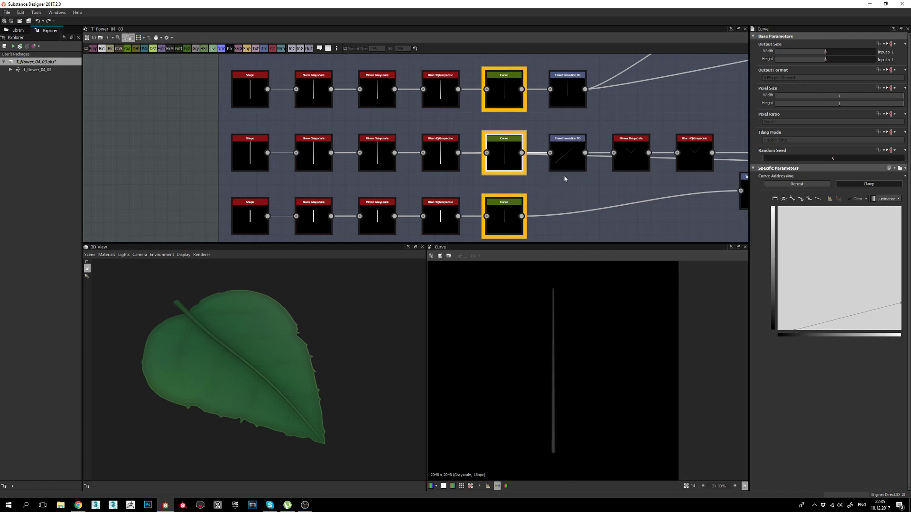
pyautogui.moveTo(564, 175); pyautogui.dragTo(506, 144, button='middle')
pyautogui.moveTo(541, 301); pyautogui.dragTo(550, 312, button='middle')
# Show the middle-row Transformation 2D settings: the vein line turned diagonal with Y offset -0.14.
pyautogui.scroll(-4, 480, 153)
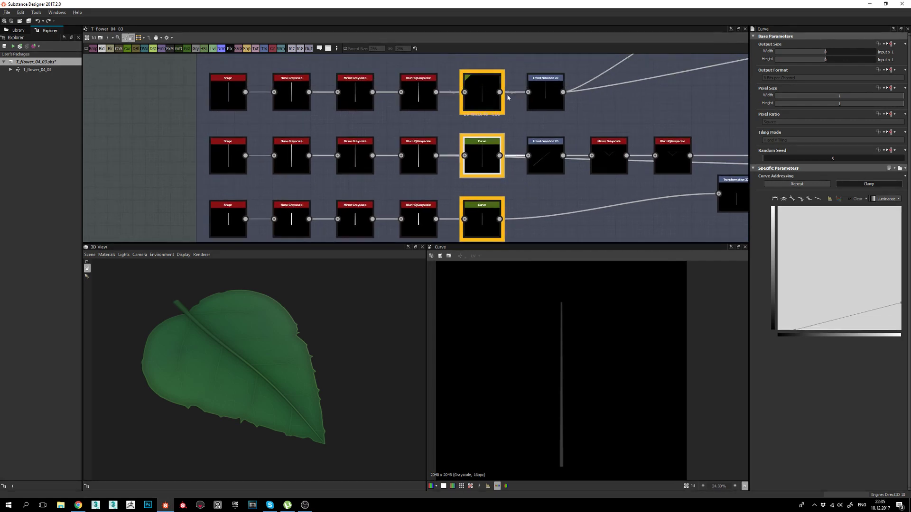
pyautogui.scroll(3, 531, 173)
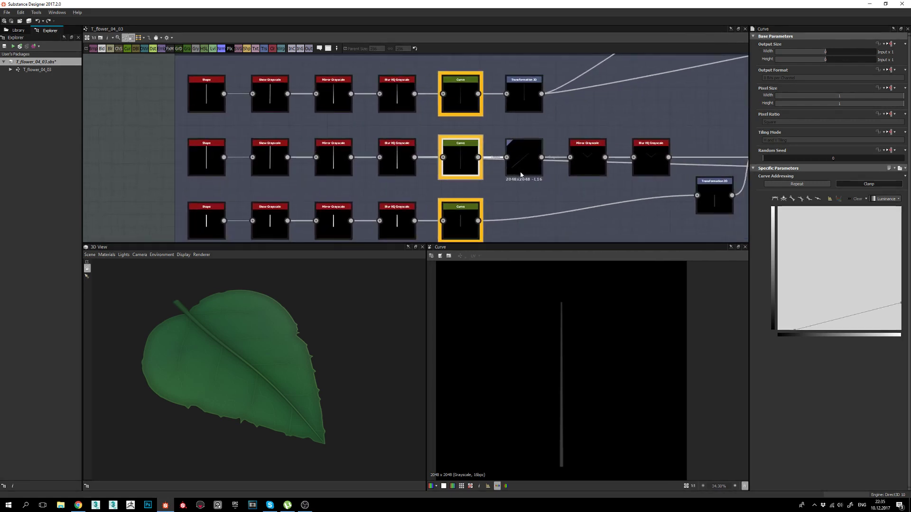
pyautogui.scroll(2, 485, 174)
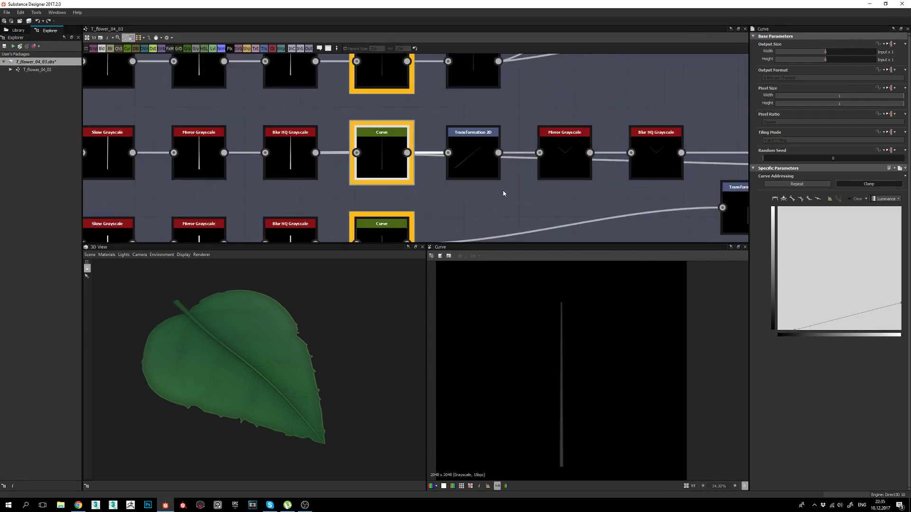
pyautogui.click(477, 154)
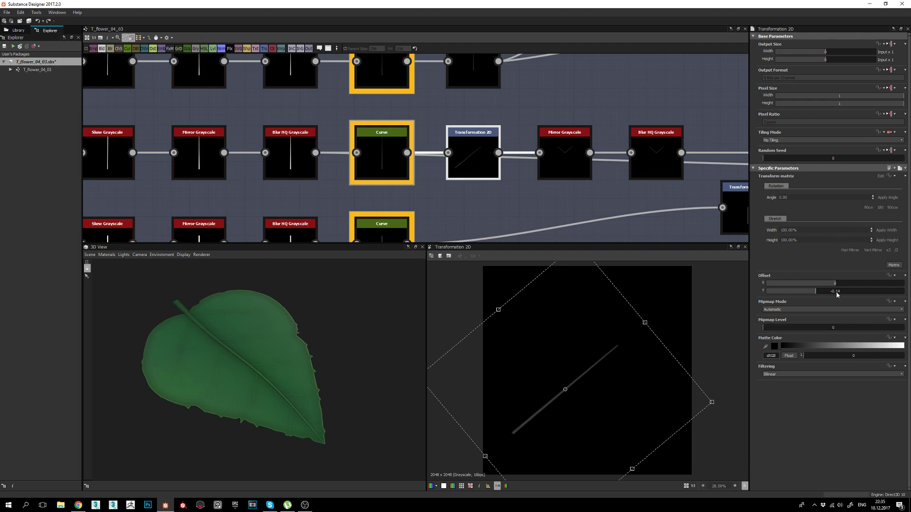
# Preview the Mirror Grayscale's V-shaped output, then the Blur HQ Grayscale result.
pyautogui.moveTo(561, 203); pyautogui.dragTo(526, 203, button='middle')
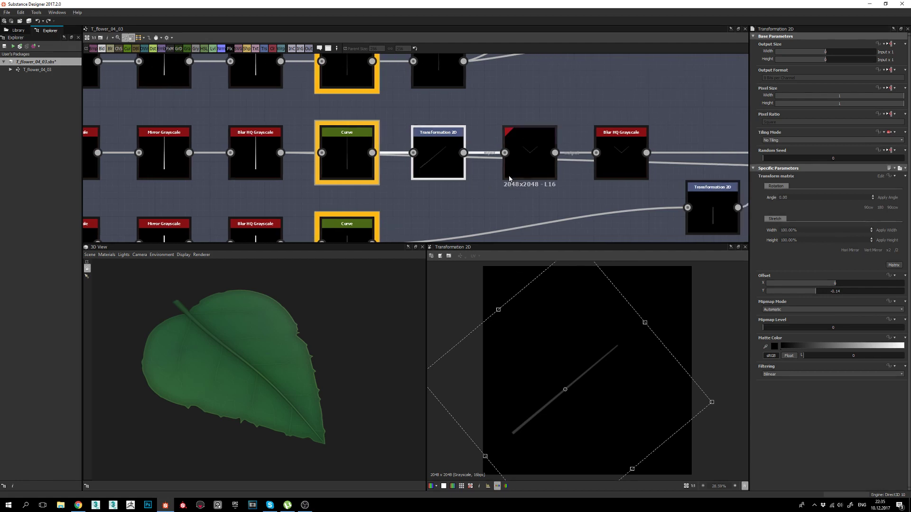
pyautogui.doubleClick(530, 159)
pyautogui.scroll(3, 560, 364)
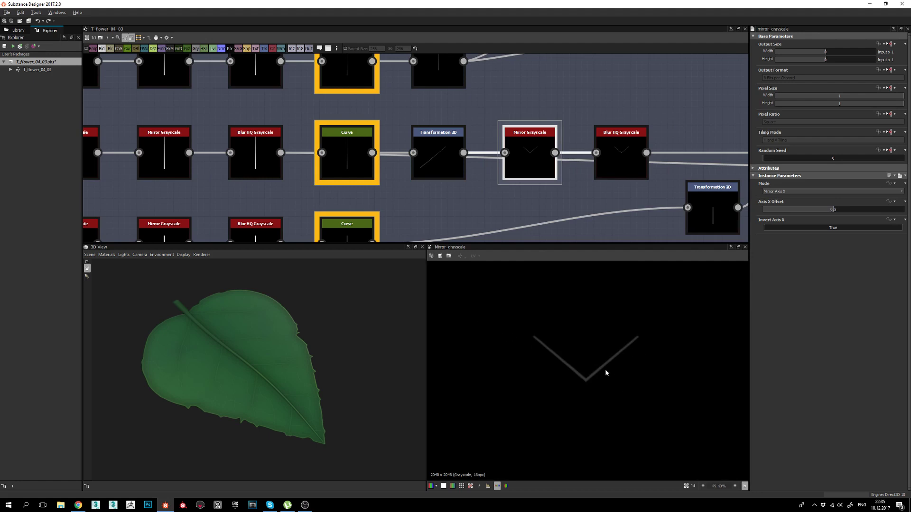
pyautogui.scroll(-2, 606, 373)
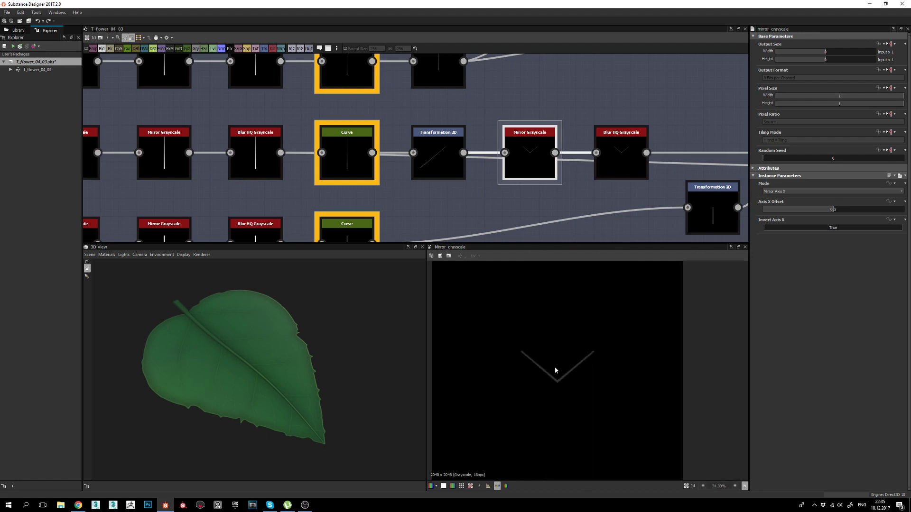
pyautogui.moveTo(601, 181); pyautogui.dragTo(537, 181, button='middle')
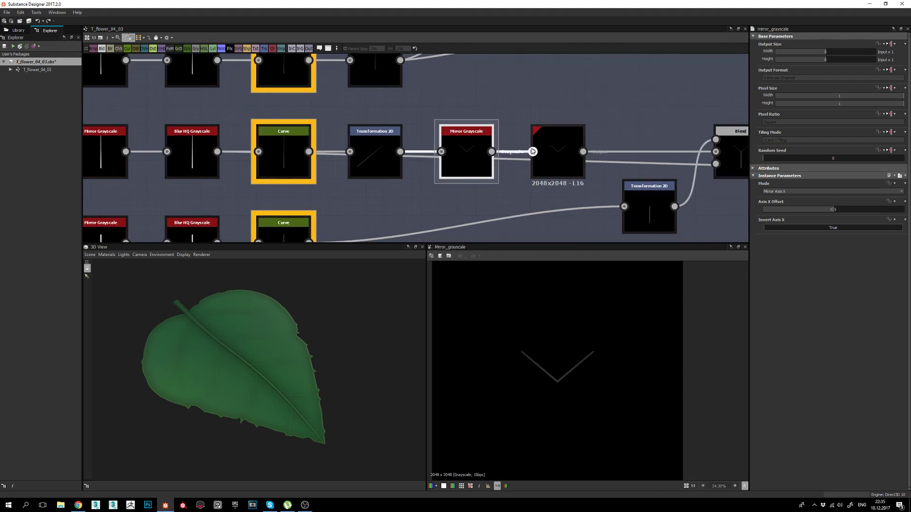
pyautogui.moveTo(560, 150); pyautogui.dragTo(541, 140, button='middle')
pyautogui.doubleClick(540, 140)
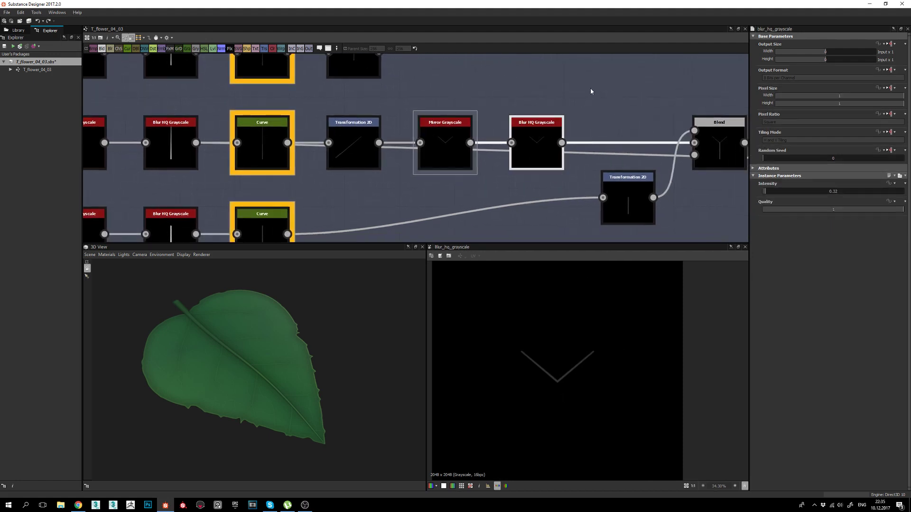
# Preview the Blend's Y-shaped junction in Max (Lighten) mode, then pan back and zoom out.
pyautogui.moveTo(729, 146); pyautogui.dragTo(553, 91, button='middle')
pyautogui.doubleClick(448, 143)
pyautogui.moveTo(432, 157); pyautogui.dragTo(676, 139, button='middle')
pyautogui.scroll(-3, 676, 139)
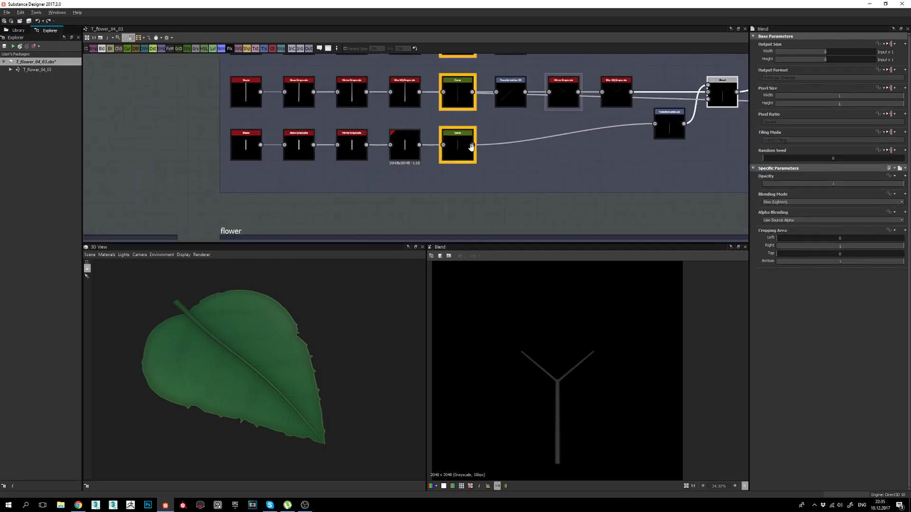
pyautogui.moveTo(471, 146); pyautogui.dragTo(558, 171, button='middle')
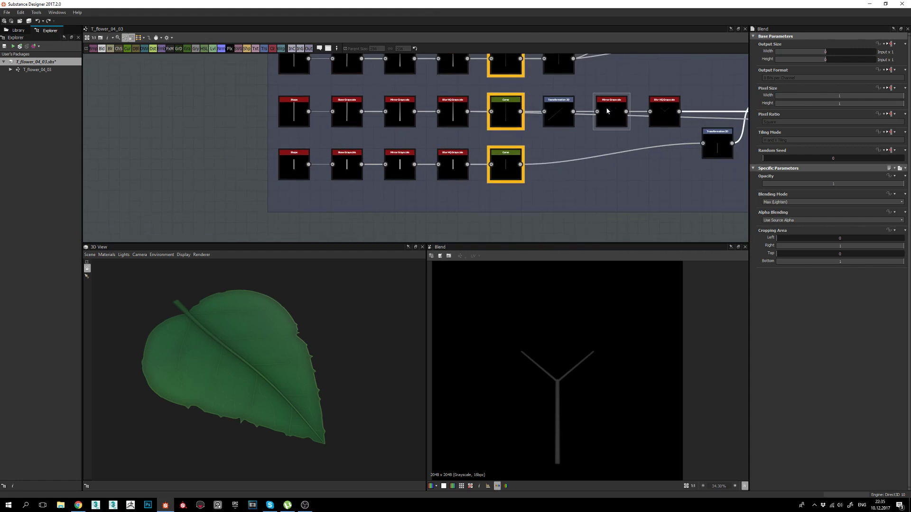
pyautogui.scroll(2, 252, 160)
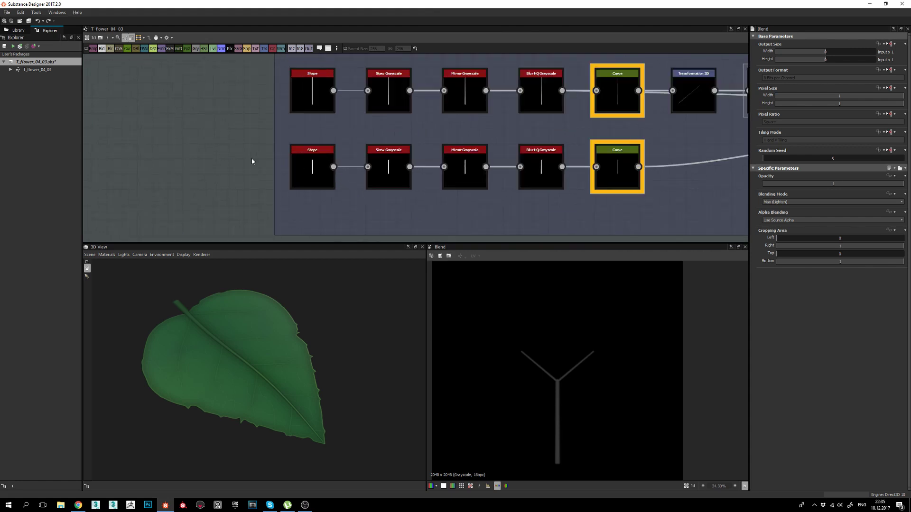
pyautogui.moveTo(333, 166); pyautogui.dragTo(343, 121)
pyautogui.click(312, 171)
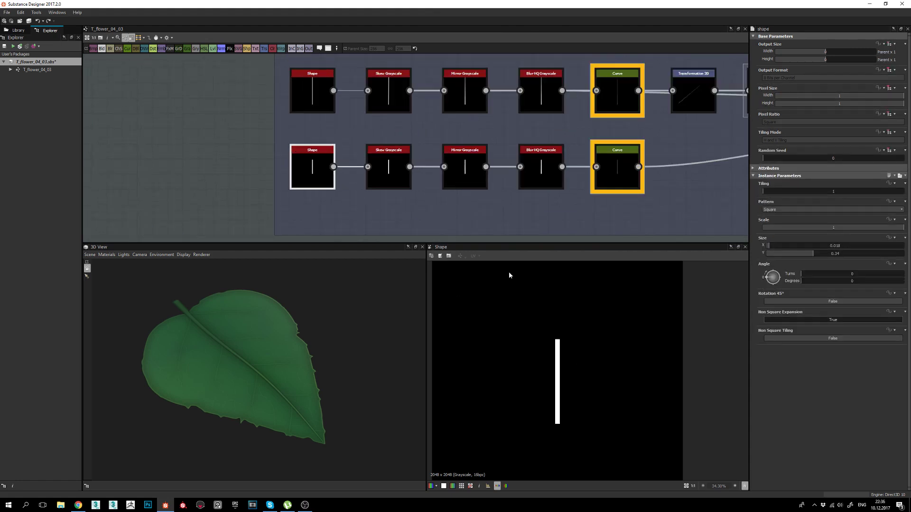
pyautogui.click(394, 160)
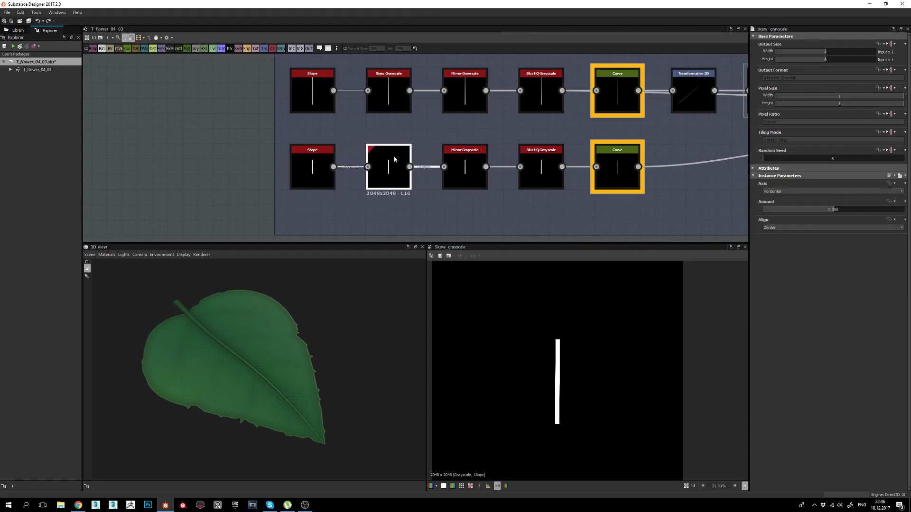
pyautogui.click(454, 162)
pyautogui.click(550, 173)
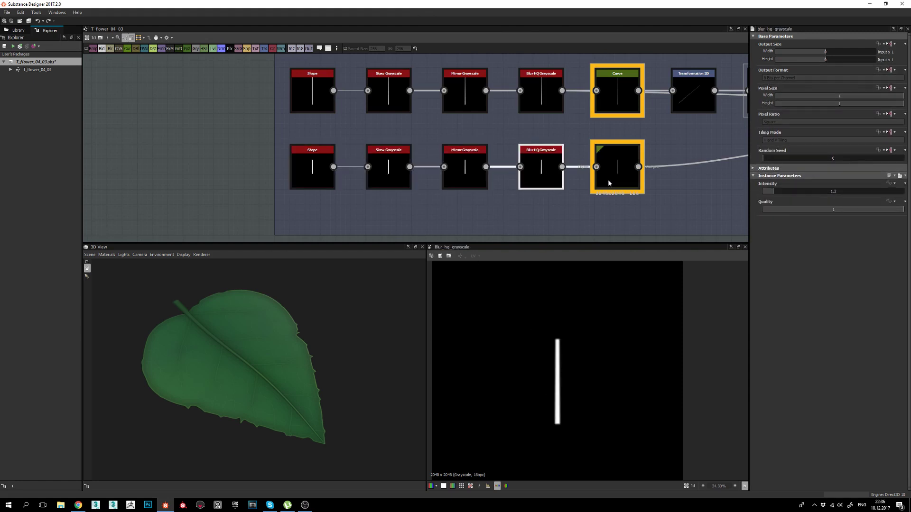
pyautogui.doubleClick(619, 182)
pyautogui.moveTo(728, 157); pyautogui.dragTo(368, 179, button='middle')
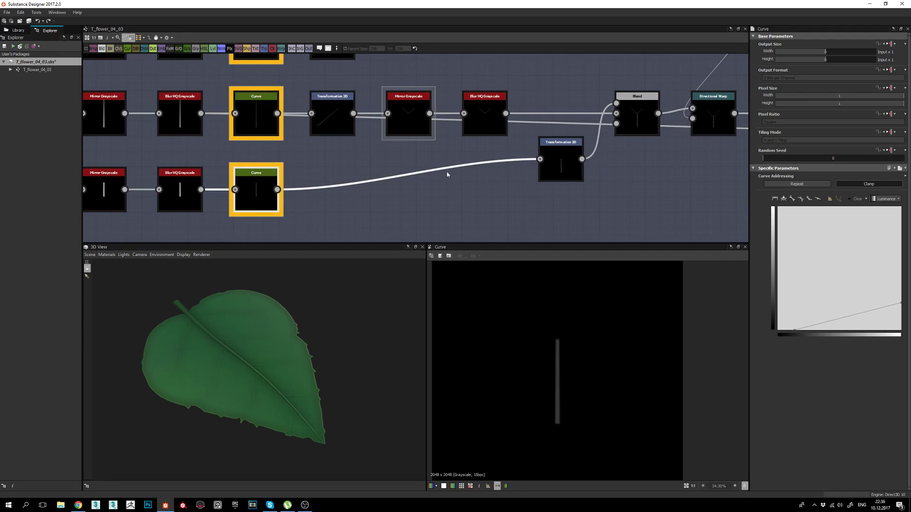
pyautogui.click(563, 155)
pyautogui.moveTo(655, 182); pyautogui.dragTo(571, 212, button='middle')
pyautogui.click(554, 147)
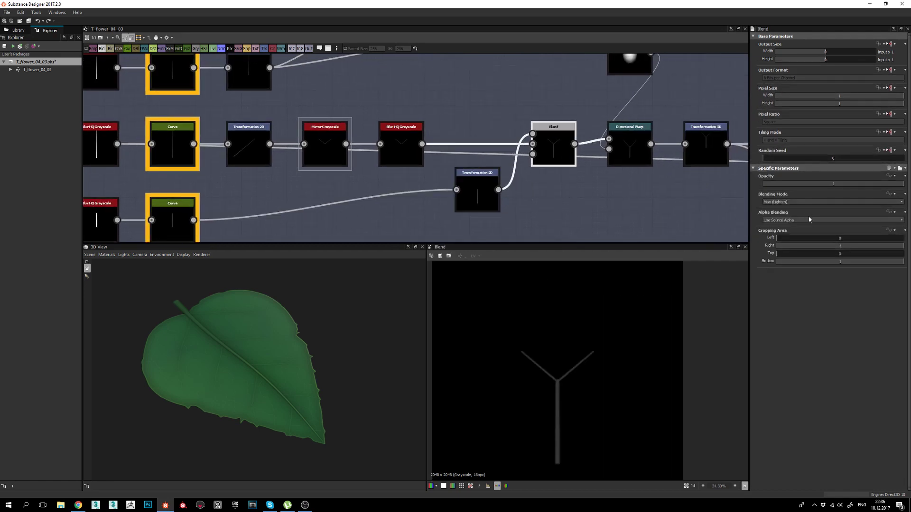
pyautogui.moveTo(660, 215); pyautogui.dragTo(581, 179, button='middle')
# Add a Normal node via the 'normal' search and feed the Blend output into it.
pyautogui.press('space')
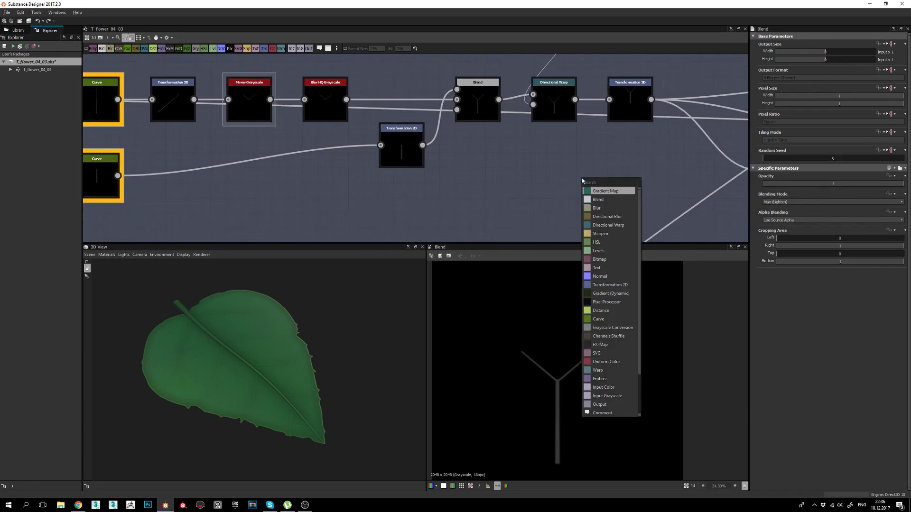
pyautogui.write('norm')
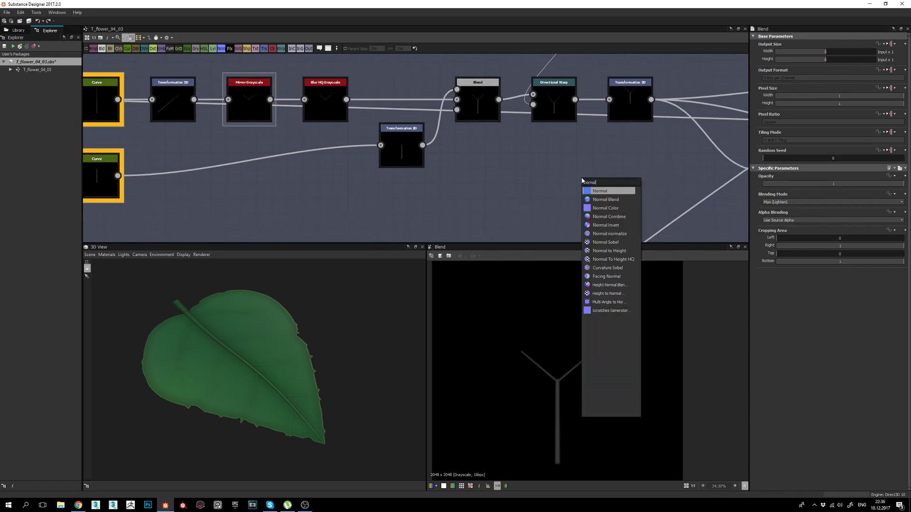
pyautogui.write('al')
pyautogui.press('Return')
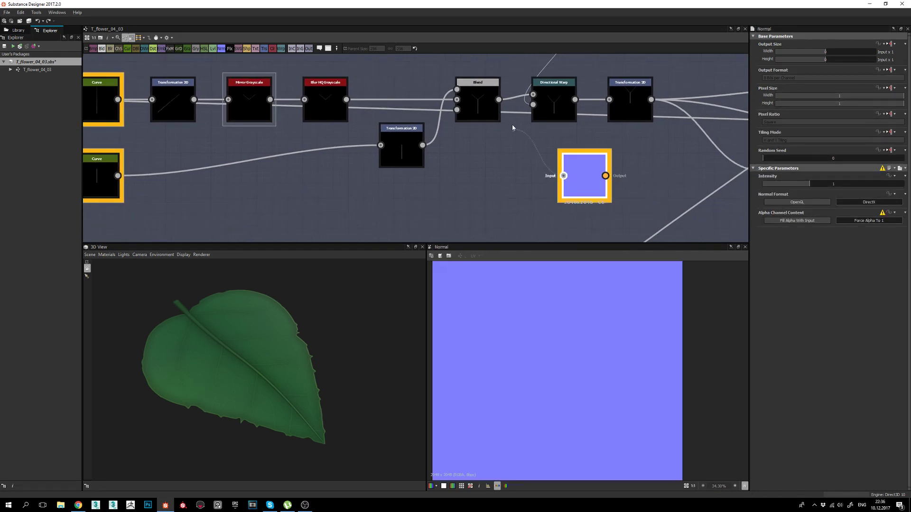
pyautogui.moveTo(513, 127); pyautogui.dragTo(499, 100)
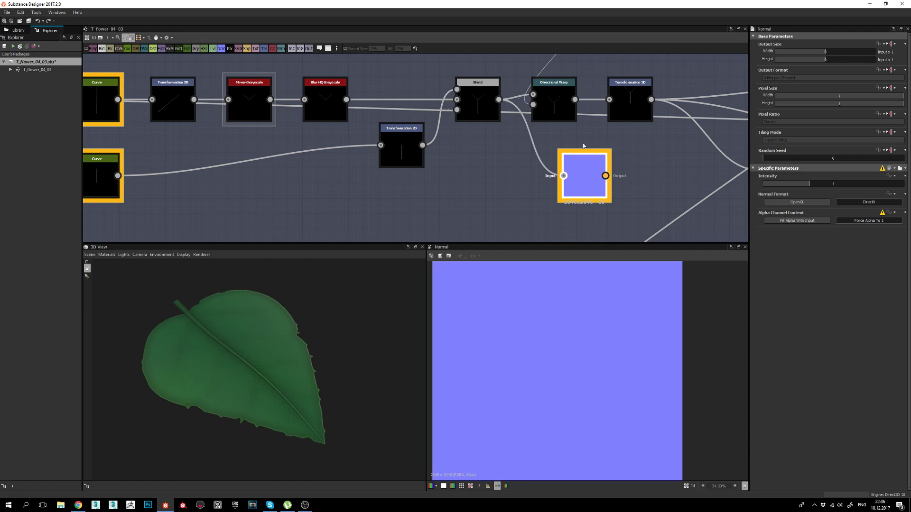
# Set the Normal format to OpenGL with intensity 3 and view it at actual pixel size.
pyautogui.click(822, 203)
pyautogui.doubleClick(832, 184)
pyautogui.write('3')
pyautogui.press('Return')
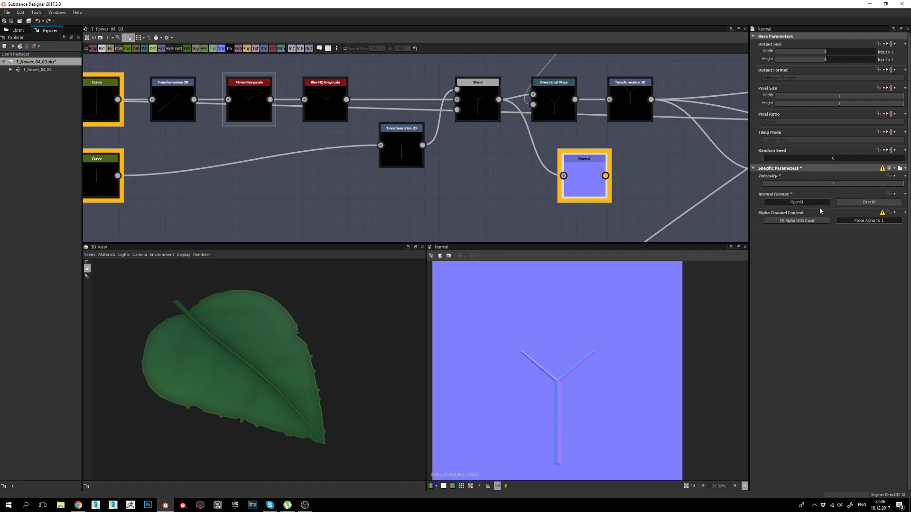
pyautogui.scroll(4, 596, 384)
pyautogui.scroll(2, 519, 346)
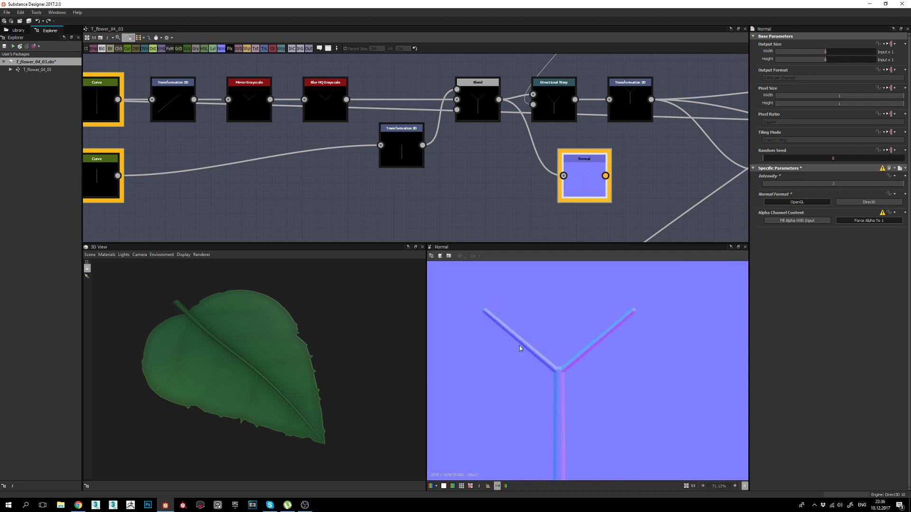
pyautogui.click(692, 487)
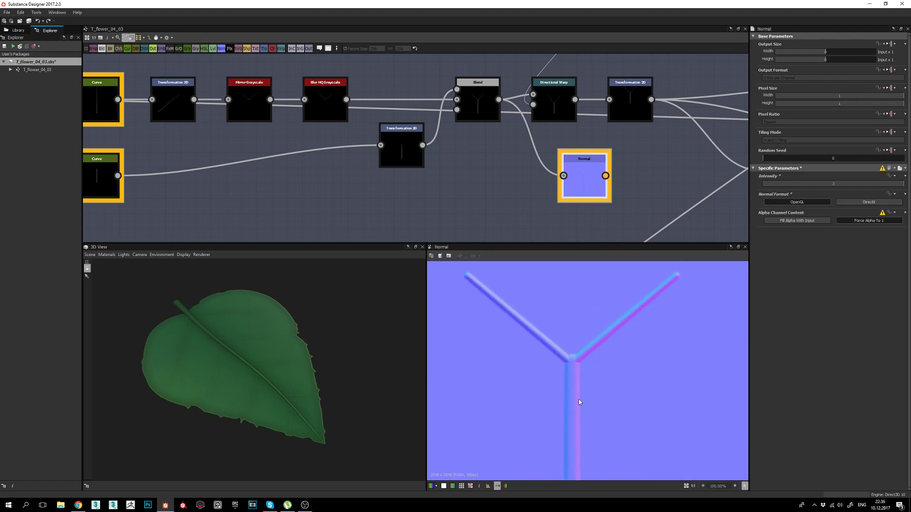
pyautogui.scroll(2, 582, 379)
pyautogui.scroll(-2, 581, 366)
pyautogui.scroll(-1, 601, 291)
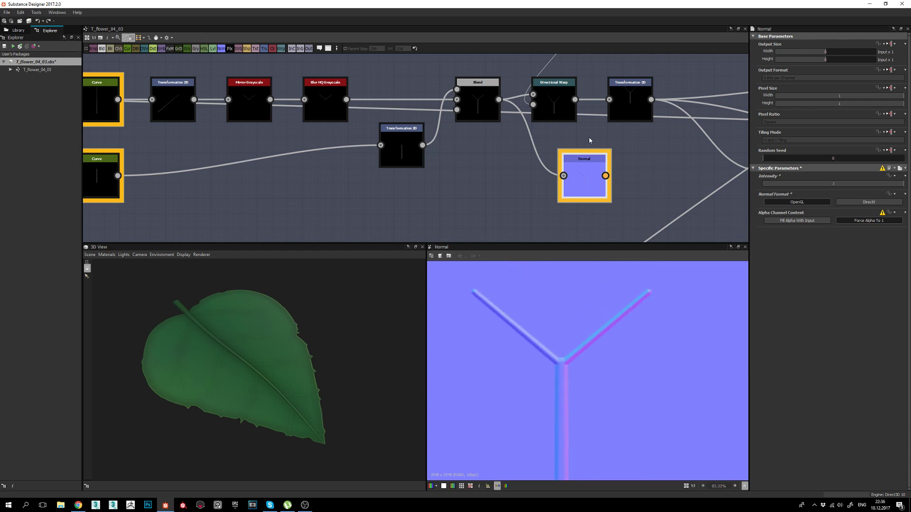
# Preview the Directional Warp's bent vein output, centred in the 2D view.
pyautogui.doubleClick(554, 102)
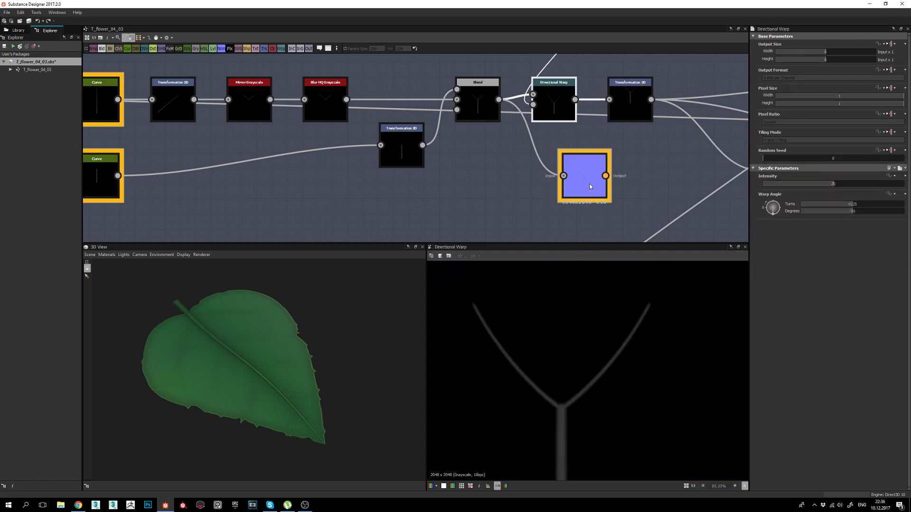
pyautogui.scroll(-3, 558, 337)
pyautogui.scroll(2, 558, 337)
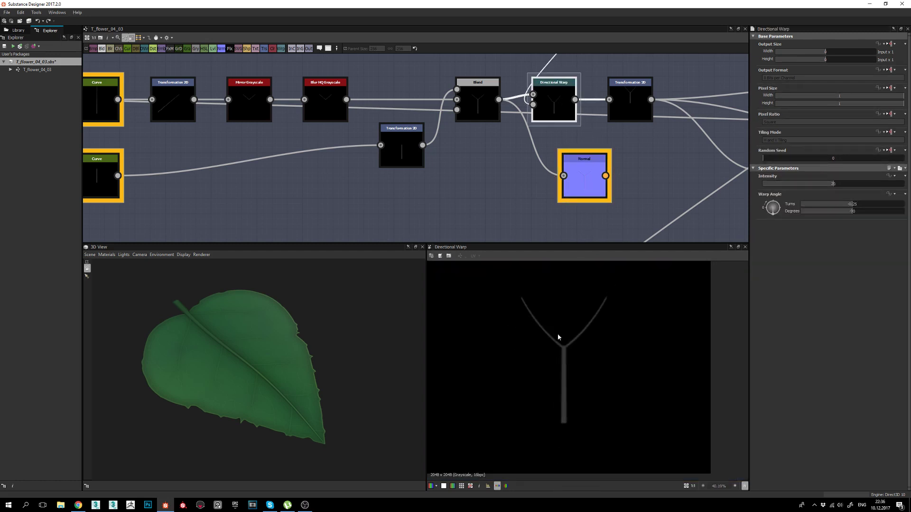
pyautogui.moveTo(555, 308); pyautogui.dragTo(552, 358, button='middle')
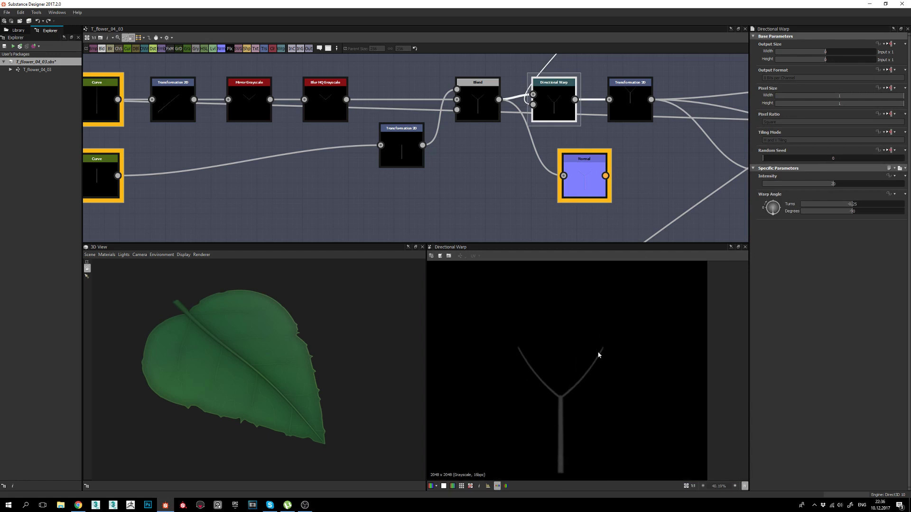
# Inspect the ellipse Shape driving the warp, then return to the Directional Warp result and settings.
pyautogui.moveTo(551, 100); pyautogui.dragTo(498, 192, button='middle')
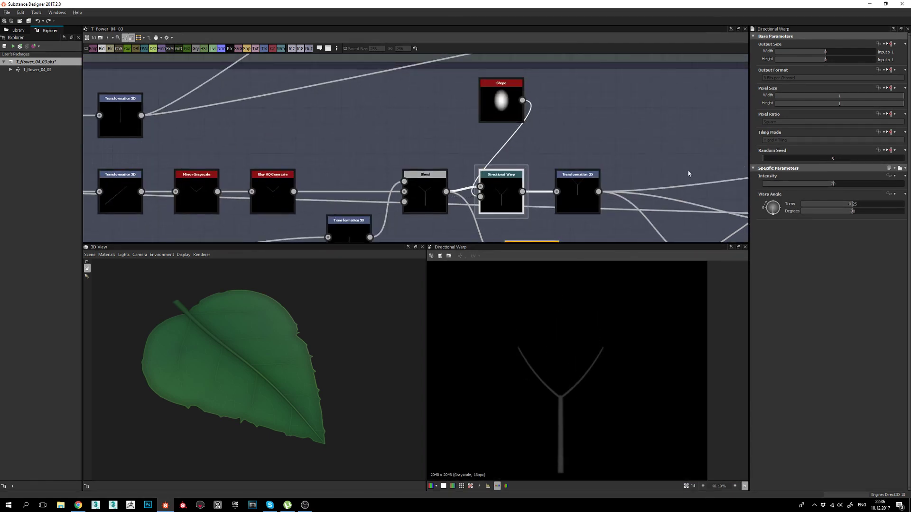
pyautogui.doubleClick(494, 98)
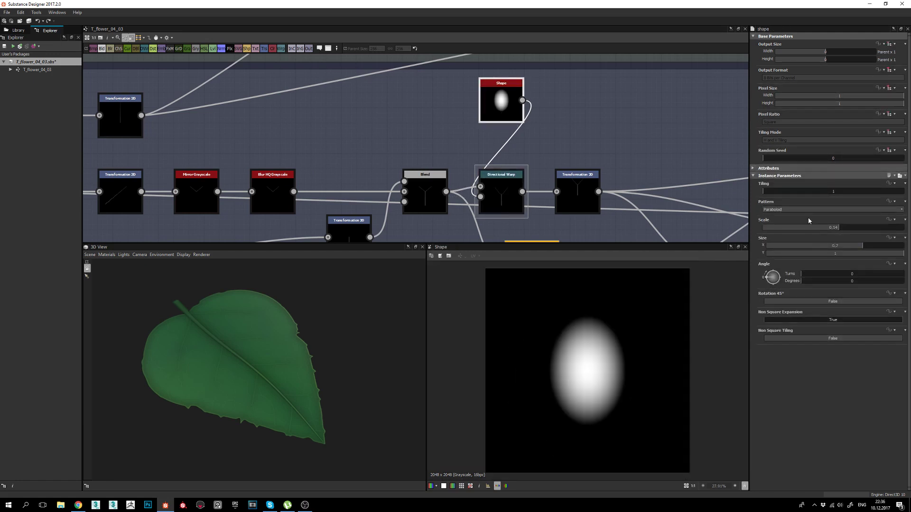
pyautogui.moveTo(505, 199); pyautogui.dragTo(504, 180, button='middle')
pyautogui.doubleClick(505, 180)
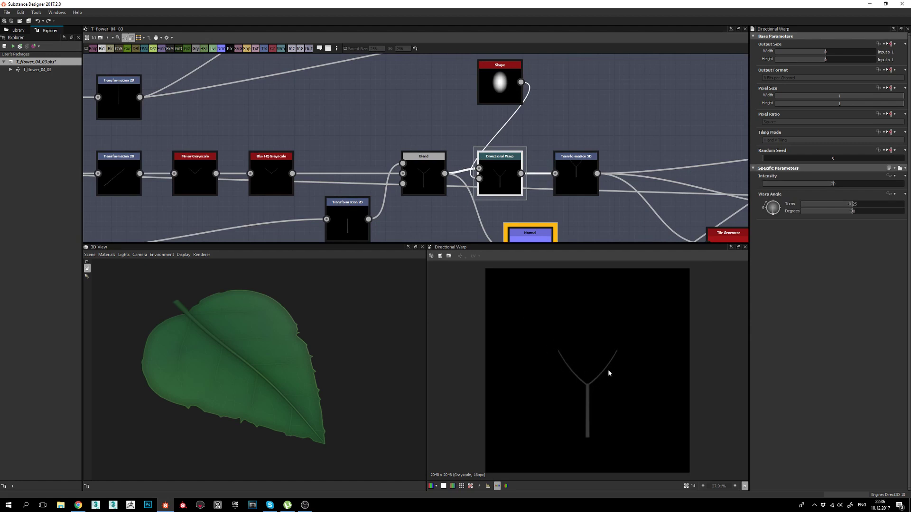
# Show the Transformation 2D's Y-shaped vein with gently curved branches and orbit the 3D leaf.
pyautogui.moveTo(530, 219); pyautogui.dragTo(513, 188, button='middle')
pyautogui.doubleClick(566, 134)
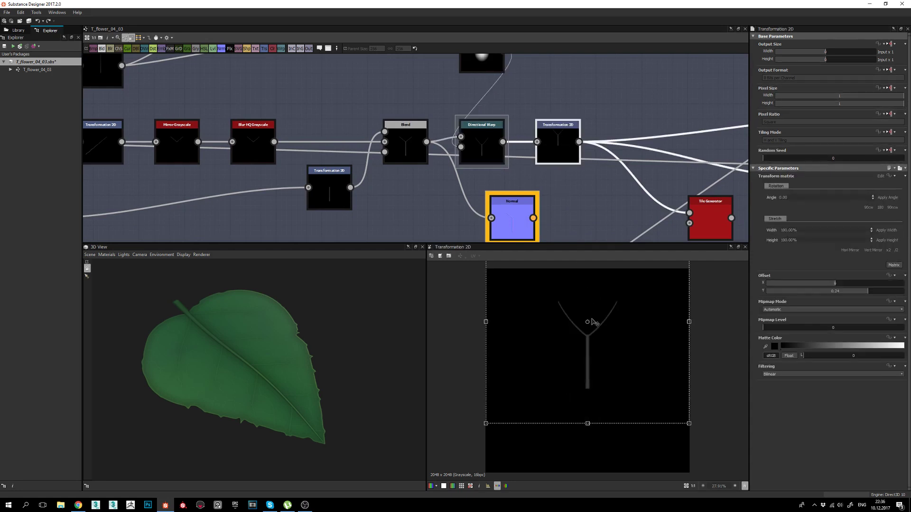
pyautogui.moveTo(578, 164); pyautogui.dragTo(546, 163, button='middle')
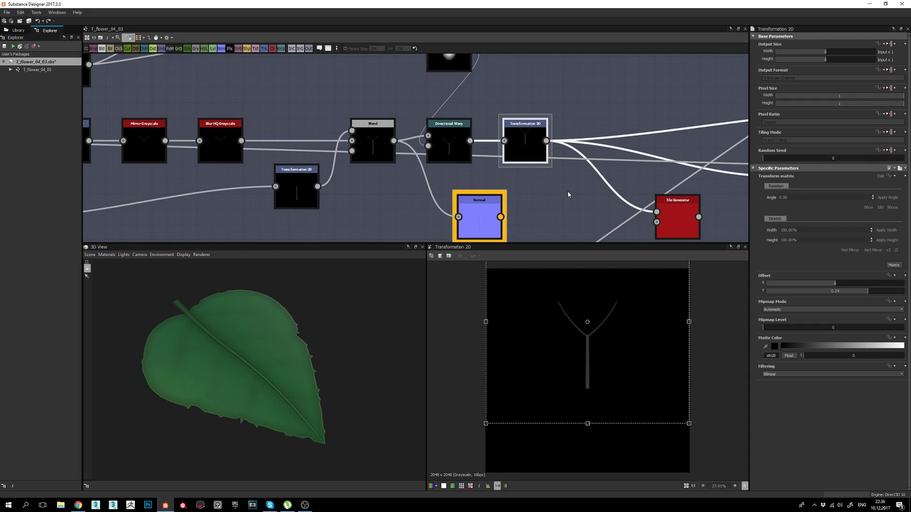
pyautogui.moveTo(179, 375); pyautogui.dragTo(217, 378)
pyautogui.moveTo(217, 378); pyautogui.dragTo(218, 252, button='right')
pyautogui.moveTo(231, 450); pyautogui.dragTo(279, 409, button='middle')
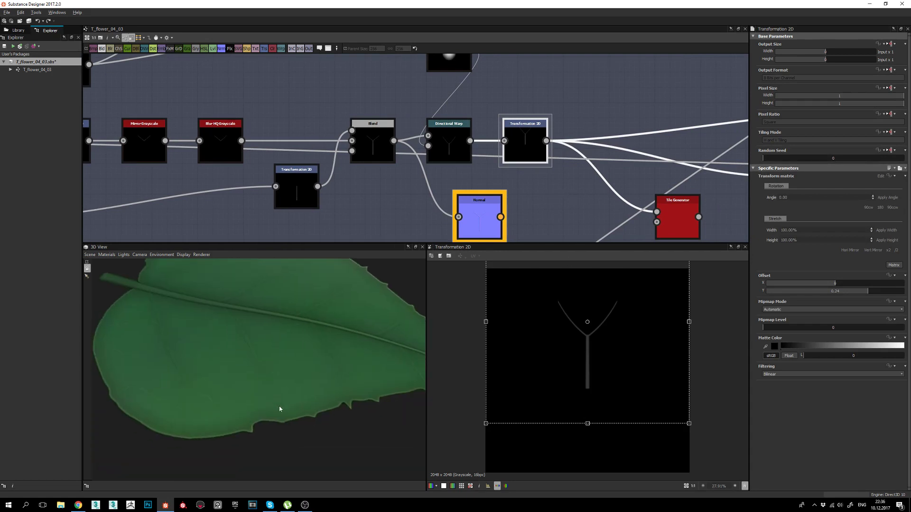
pyautogui.moveTo(293, 390)
pyautogui.mouseDown()
pyautogui.moveTo(299, 366)
pyautogui.moveTo(268, 389)
pyautogui.moveTo(260, 411)
pyautogui.moveTo(234, 394)
pyautogui.moveTo(240, 362)
pyautogui.moveTo(229, 395)
pyautogui.moveTo(296, 376)
pyautogui.mouseUp()
pyautogui.moveTo(215, 372); pyautogui.dragTo(280, 420)
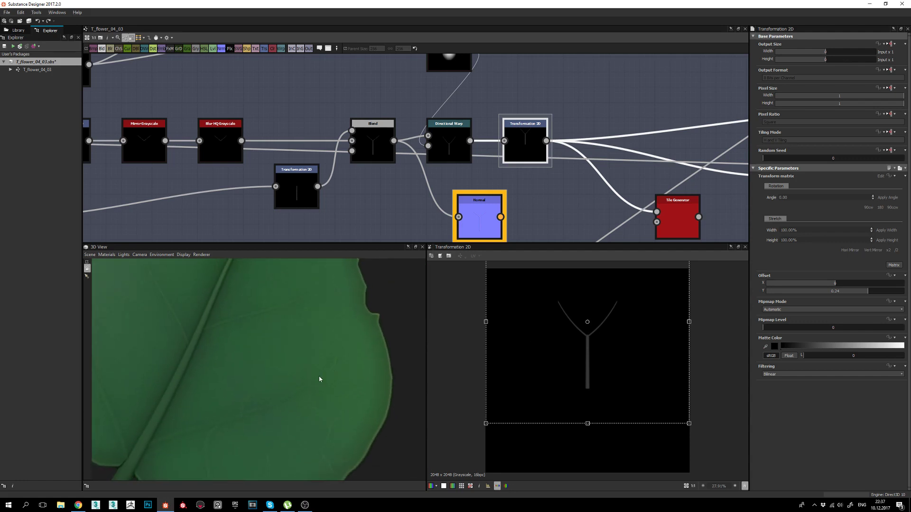
pyautogui.moveTo(320, 380); pyautogui.dragTo(265, 405)
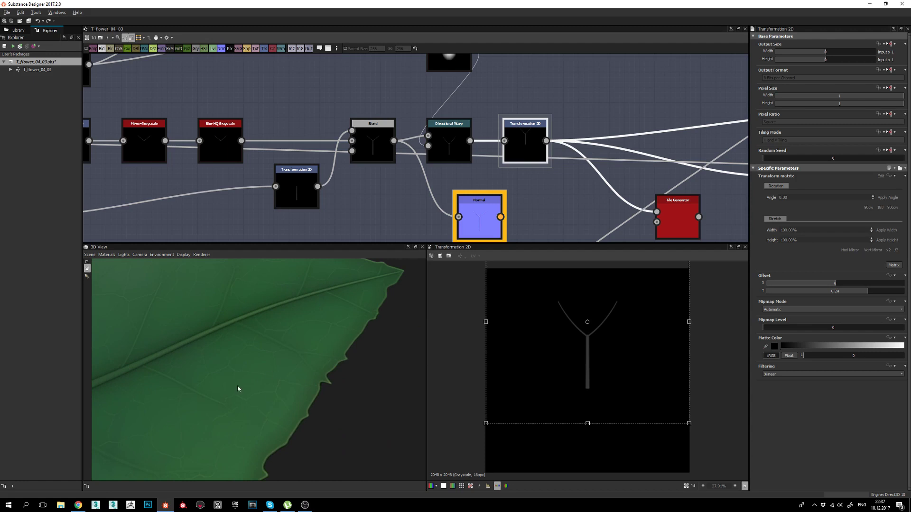
pyautogui.moveTo(227, 346); pyautogui.dragTo(246, 391)
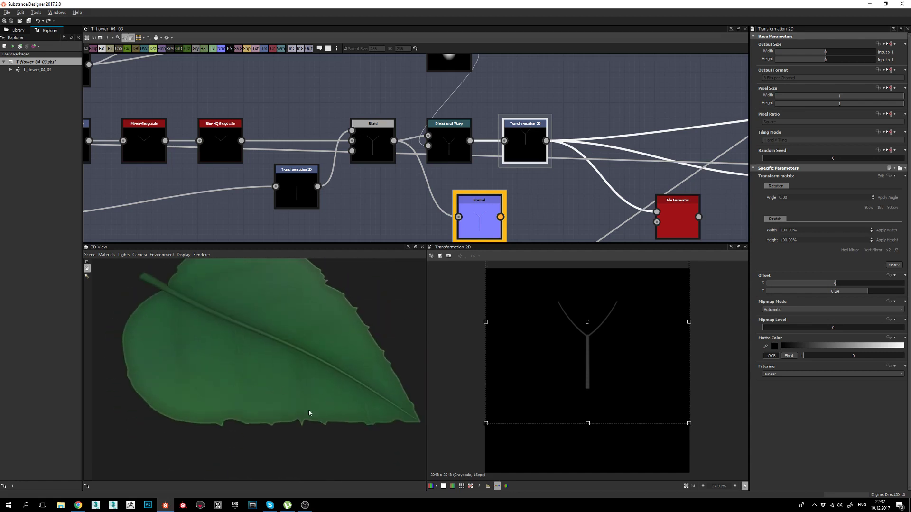
pyautogui.moveTo(308, 412); pyautogui.dragTo(337, 400)
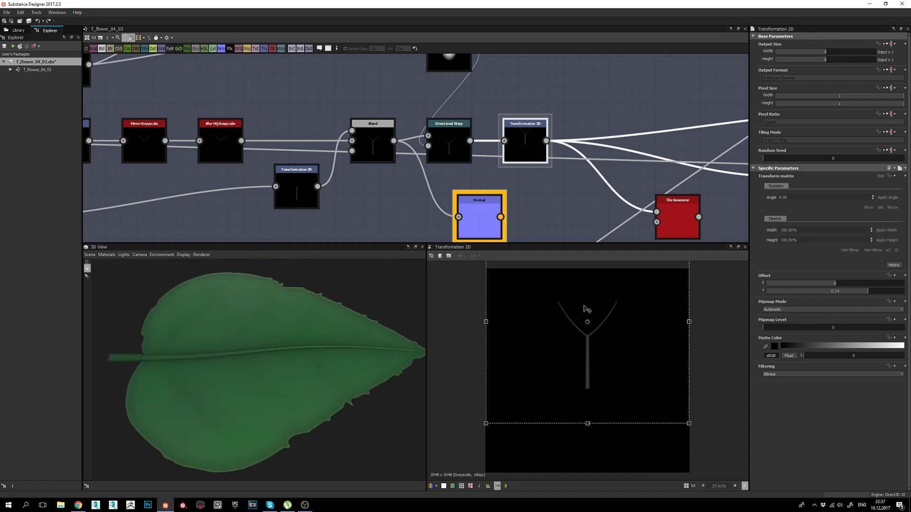
pyautogui.moveTo(256, 361); pyautogui.dragTo(311, 349)
pyautogui.moveTo(349, 323); pyautogui.dragTo(280, 377)
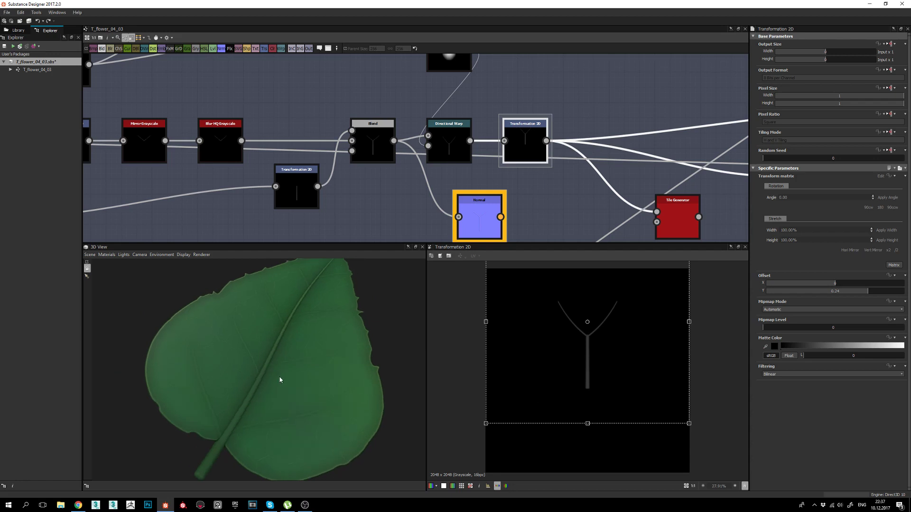
pyautogui.moveTo(280, 380); pyautogui.dragTo(317, 379)
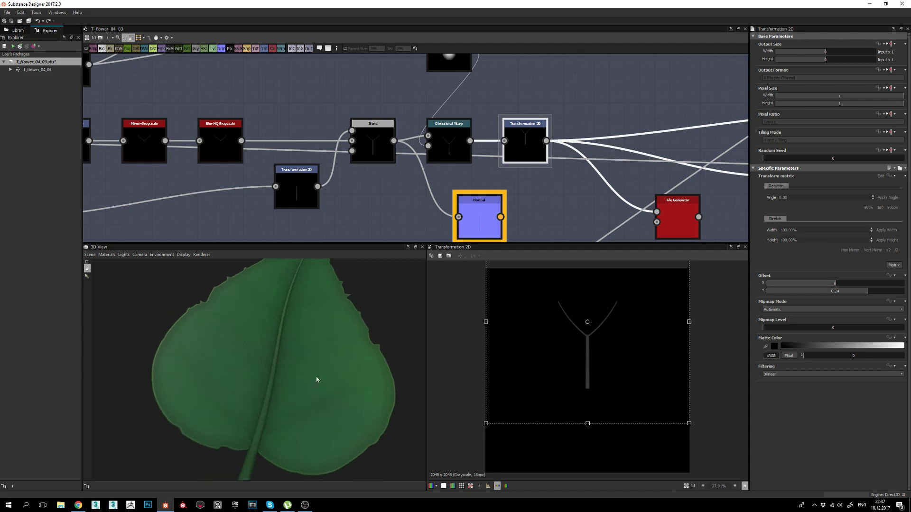
pyautogui.moveTo(410, 356); pyautogui.dragTo(269, 364)
pyautogui.moveTo(637, 185); pyautogui.dragTo(496, 166, button='middle')
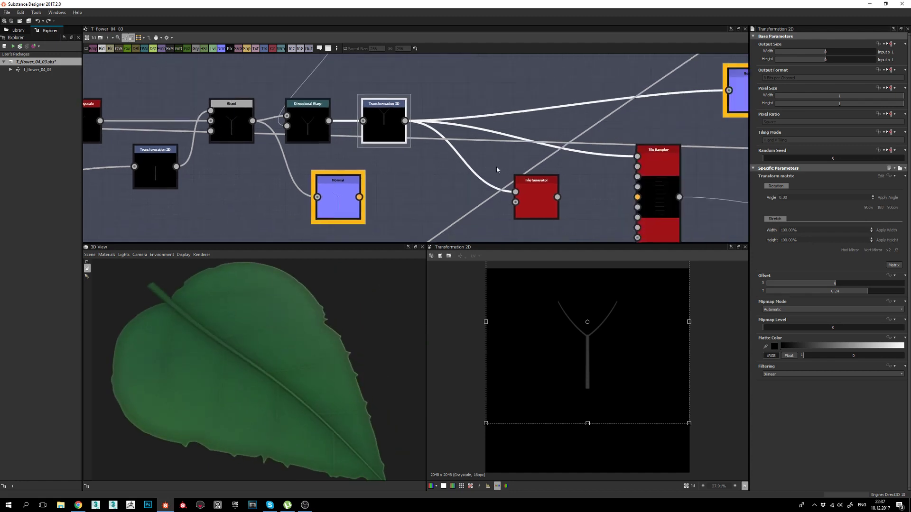
# Show the Tile Sampler settings, keeping the Pattern set to Pattern Input.
pyautogui.scroll(-1, 497, 166)
pyautogui.moveTo(622, 173); pyautogui.dragTo(544, 158, button='middle')
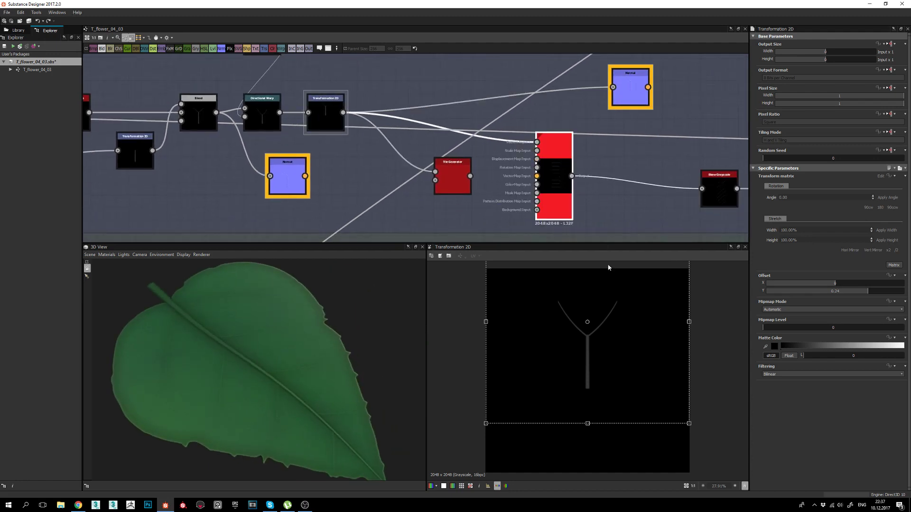
pyautogui.doubleClick(554, 201)
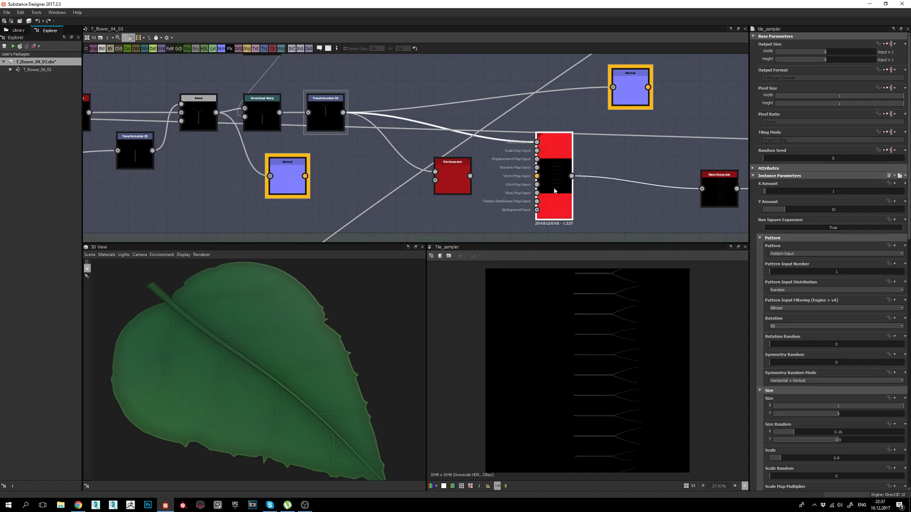
pyautogui.click(782, 256)
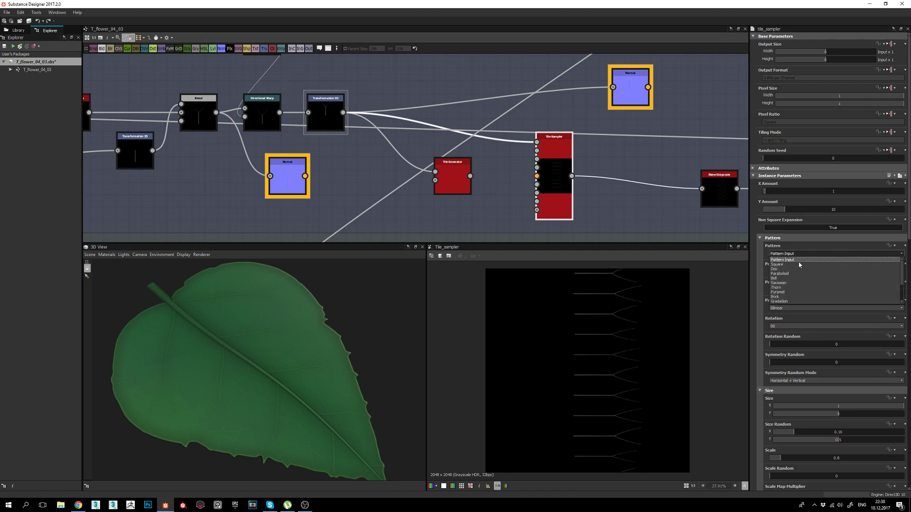
pyautogui.click(321, 112)
pyautogui.doubleClick(321, 112)
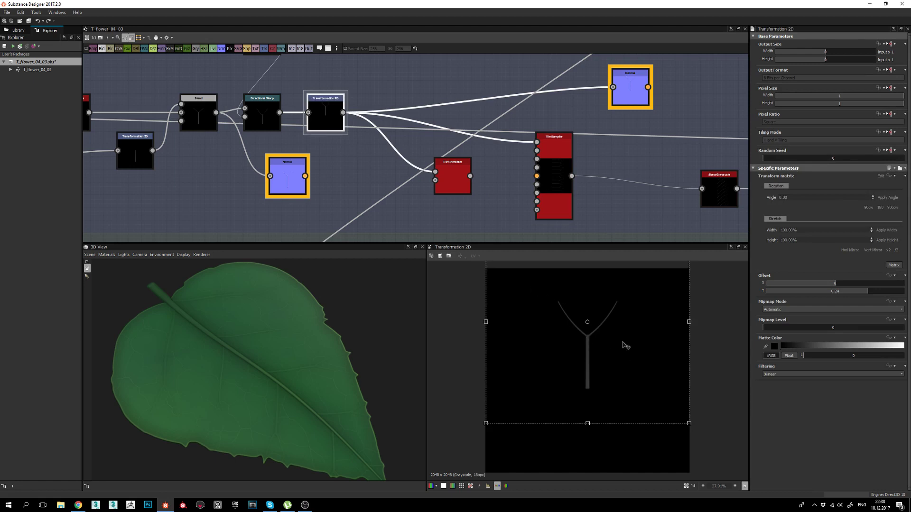
# Preview the Tile Sampler again and look over the rows of tiled forked veins.
pyautogui.moveTo(601, 232); pyautogui.dragTo(551, 218, button='middle')
pyautogui.click(514, 176)
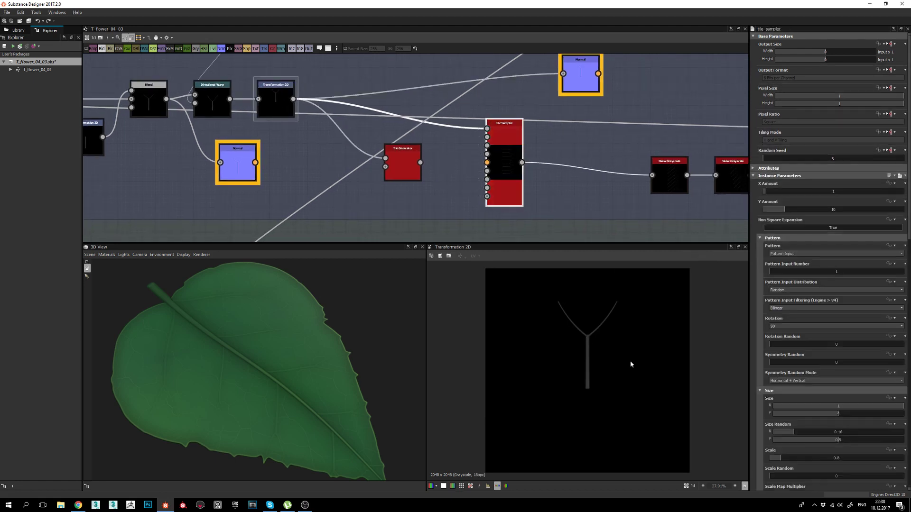
pyautogui.doubleClick(513, 184)
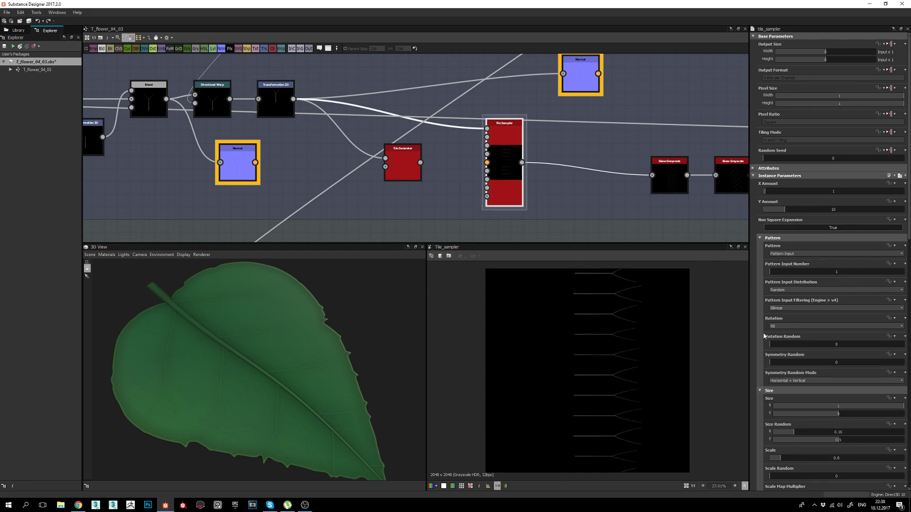
pyautogui.scroll(5, 622, 344)
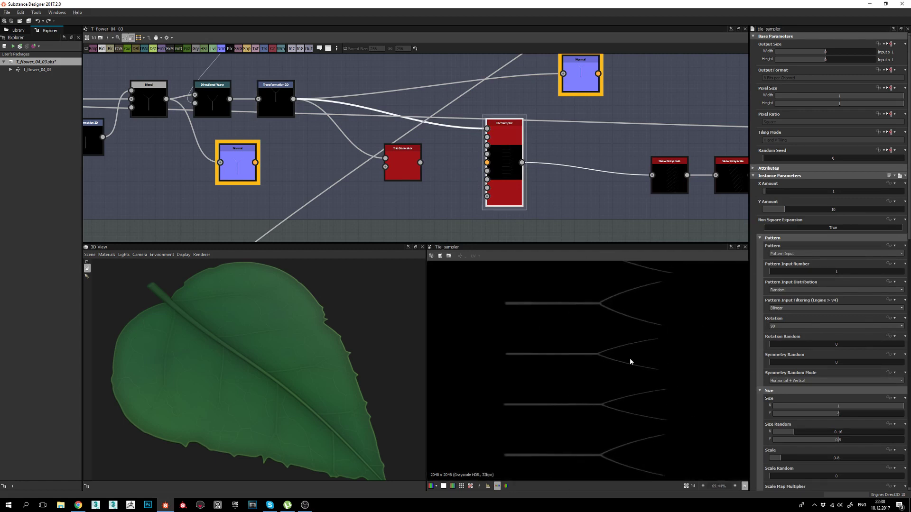
pyautogui.scroll(-3, 849, 413)
pyautogui.scroll(-3, 826, 416)
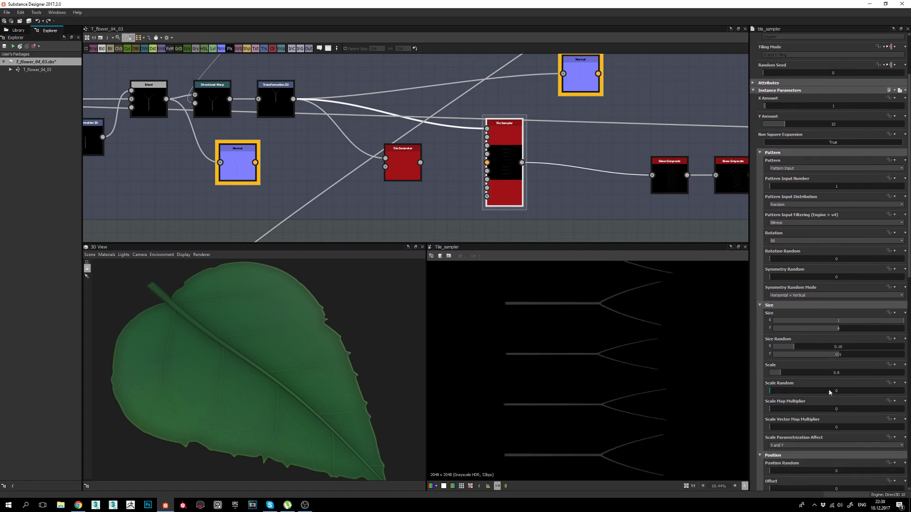
pyautogui.scroll(2, 849, 379)
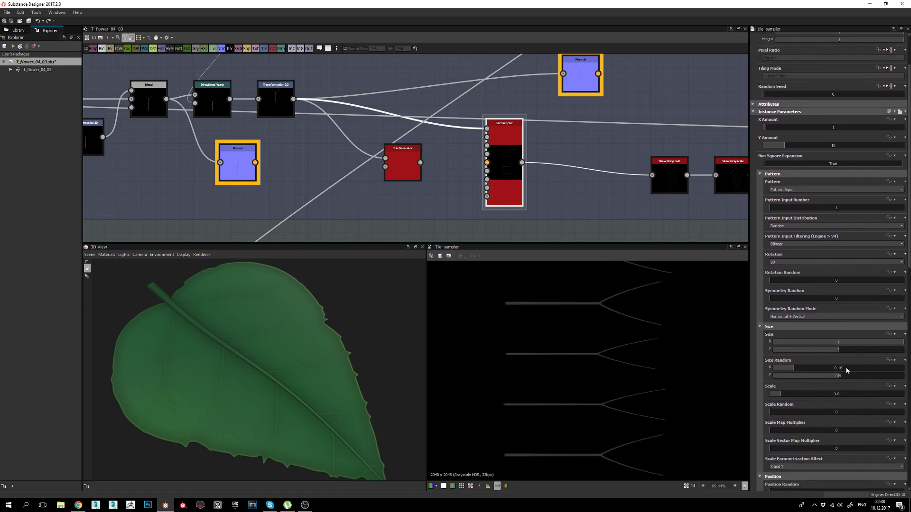
pyautogui.moveTo(618, 351); pyautogui.dragTo(615, 373, button='middle')
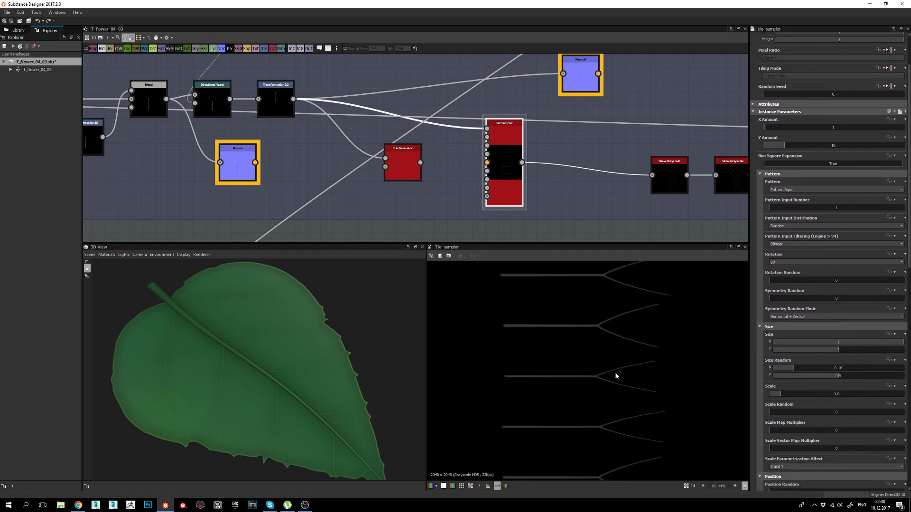
pyautogui.moveTo(635, 280); pyautogui.dragTo(632, 398, button='middle')
pyautogui.scroll(-1, 628, 392)
pyautogui.moveTo(625, 307); pyautogui.dragTo(598, 404, button='middle')
pyautogui.scroll(-2, 611, 358)
# Preview the first Skew Grayscale: the vein column slanted diagonally on the vertical axis.
pyautogui.moveTo(611, 171); pyautogui.dragTo(472, 169, button='middle')
pyautogui.doubleClick(540, 170)
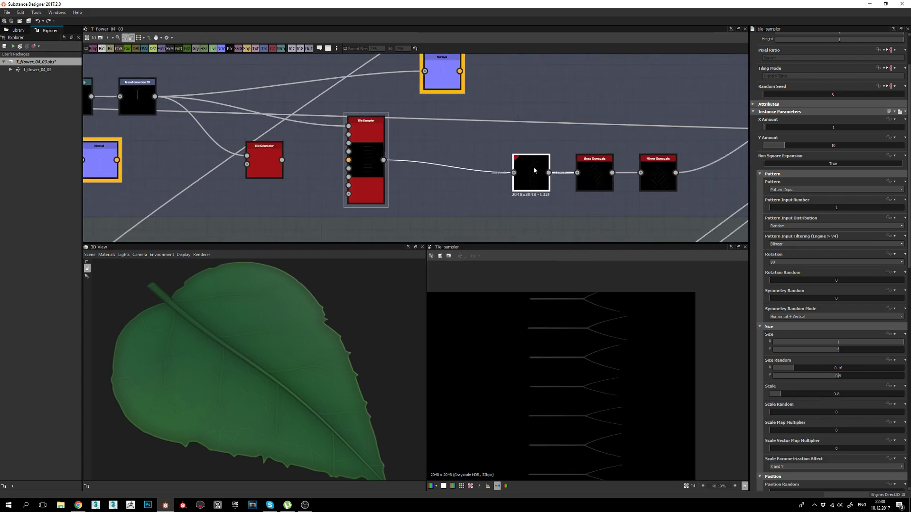
pyautogui.scroll(-1, 564, 311)
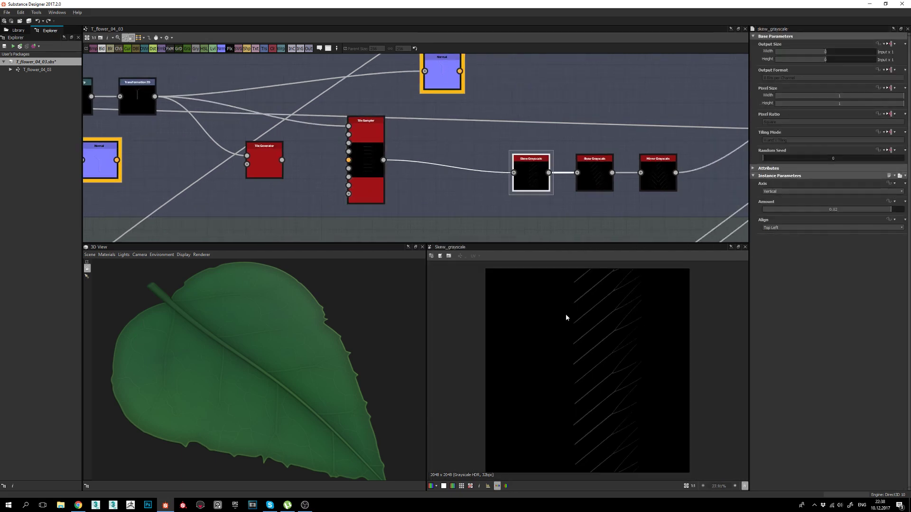
# Show the second skew step's settings and orbit the 3D leaf to view it from several sides.
pyautogui.click(595, 173)
pyautogui.moveTo(599, 186); pyautogui.dragTo(539, 177, button='middle')
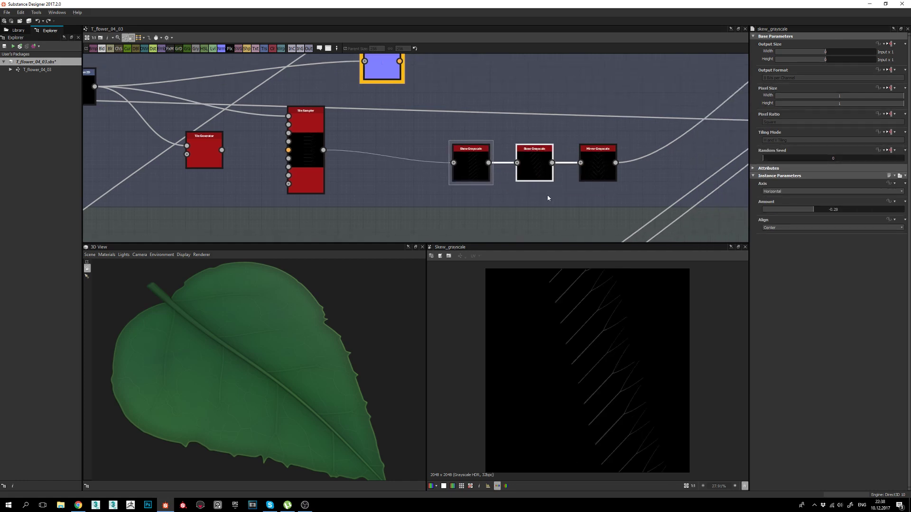
pyautogui.moveTo(250, 368); pyautogui.dragTo(263, 366)
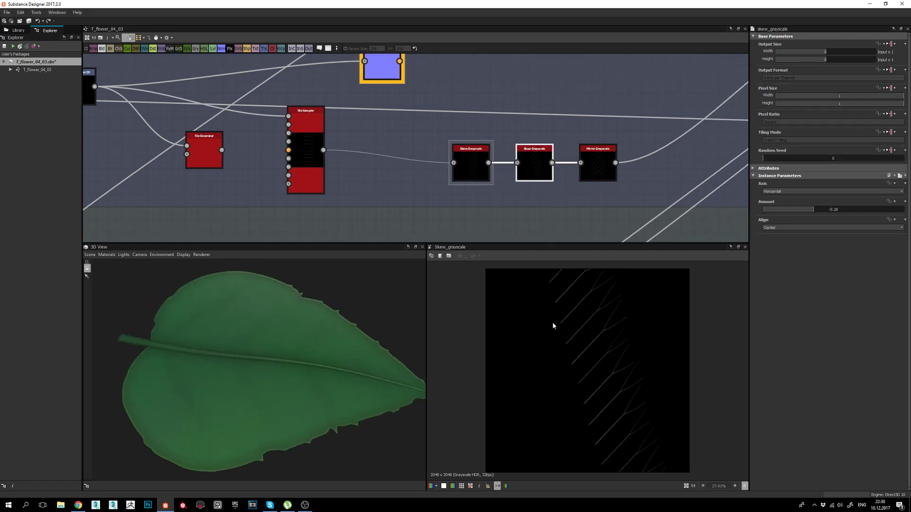
pyautogui.moveTo(319, 395); pyautogui.dragTo(221, 450)
pyautogui.moveTo(426, 346); pyautogui.dragTo(263, 432)
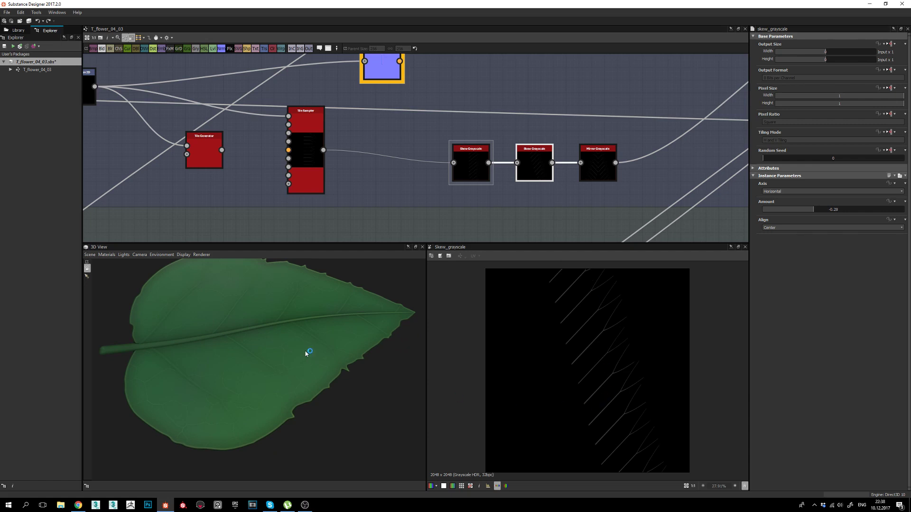
pyautogui.moveTo(270, 409); pyautogui.dragTo(289, 394)
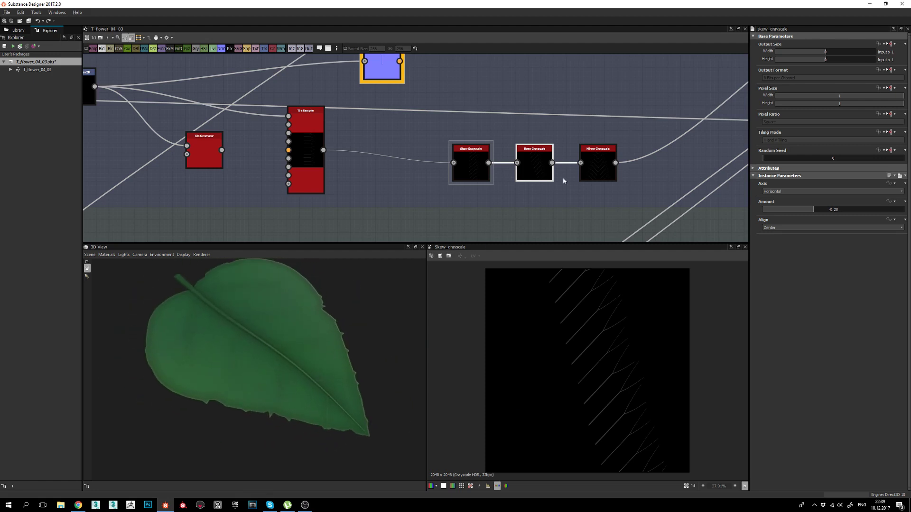
# Preview the Mirror Grayscale's paired chevron side veins and fit the whole image in view.
pyautogui.doubleClick(591, 161)
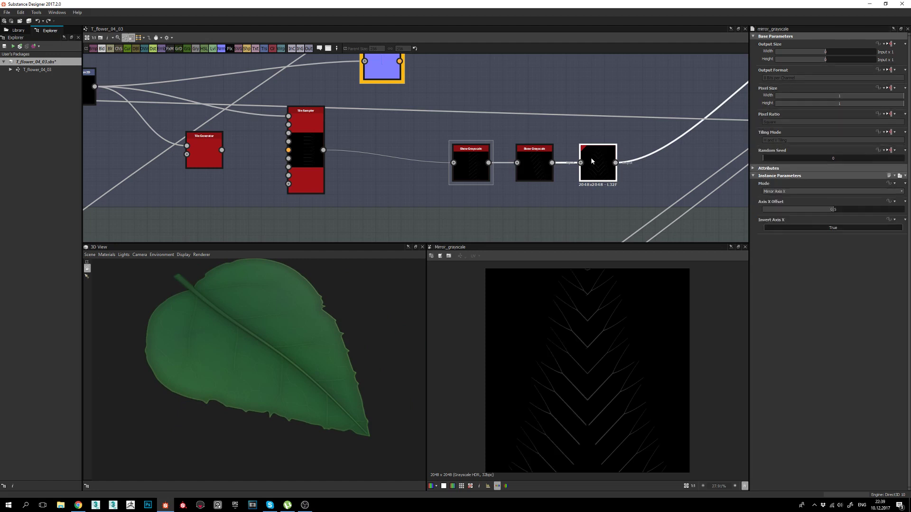
pyautogui.moveTo(631, 166); pyautogui.dragTo(590, 176, button='middle')
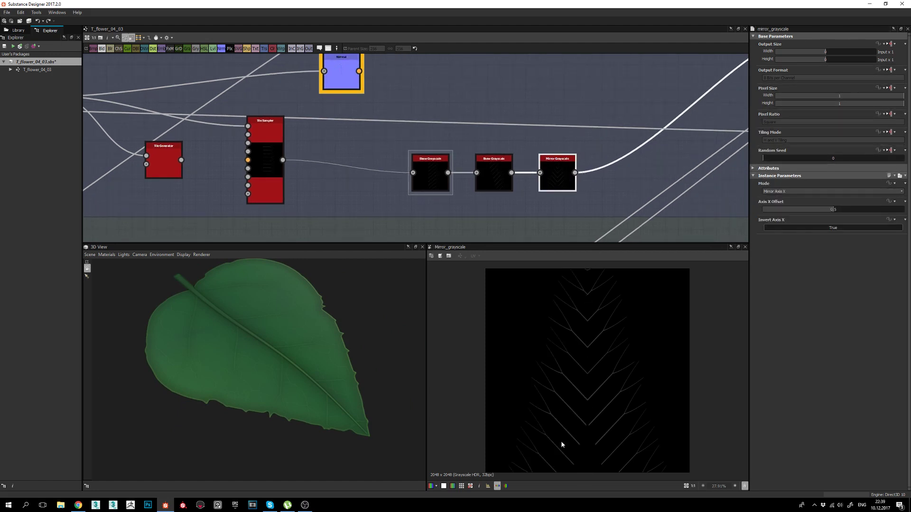
pyautogui.scroll(2, 612, 354)
pyautogui.scroll(-1, 612, 351)
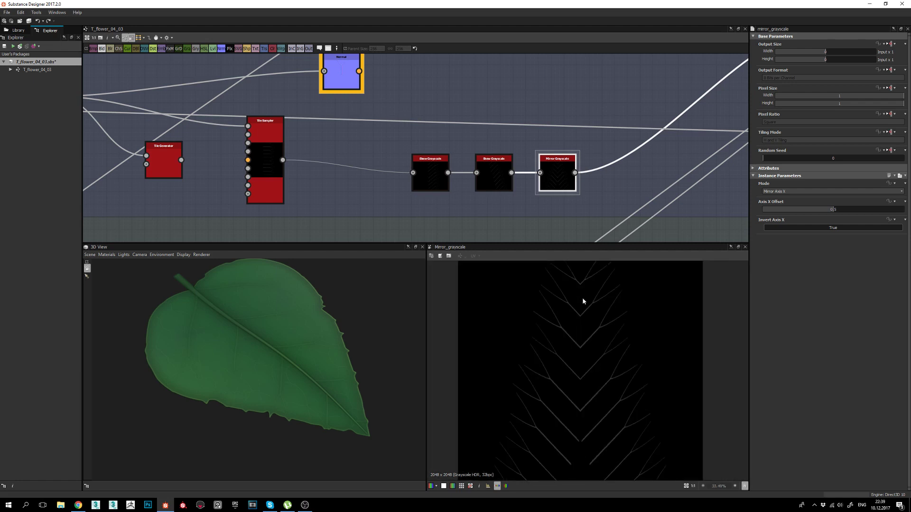
pyautogui.moveTo(580, 369); pyautogui.dragTo(574, 389, button='middle')
pyautogui.press('f')
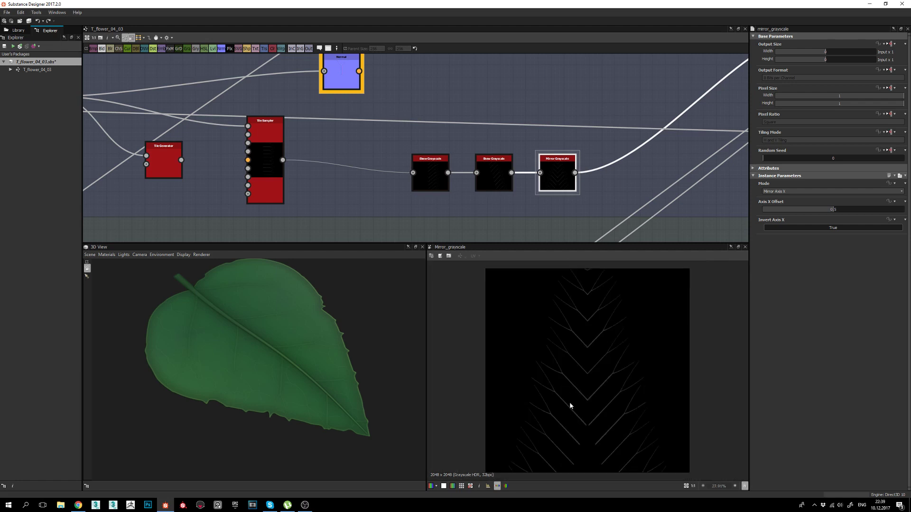
pyautogui.moveTo(727, 120); pyautogui.dragTo(452, 186, button='middle')
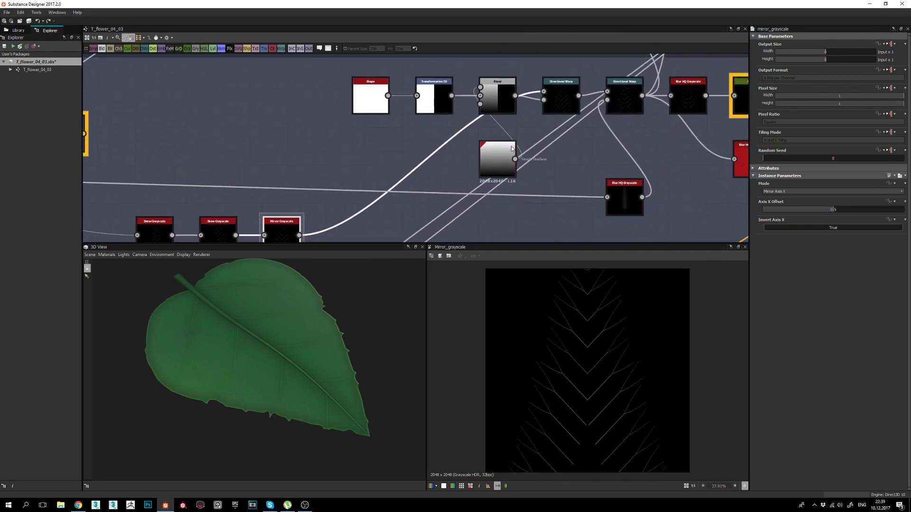
# Compare the first Directional Warp's output with the Mirror Grayscale output, framing the warp chain.
pyautogui.moveTo(583, 178); pyautogui.dragTo(578, 186, button='middle')
pyautogui.click(560, 106)
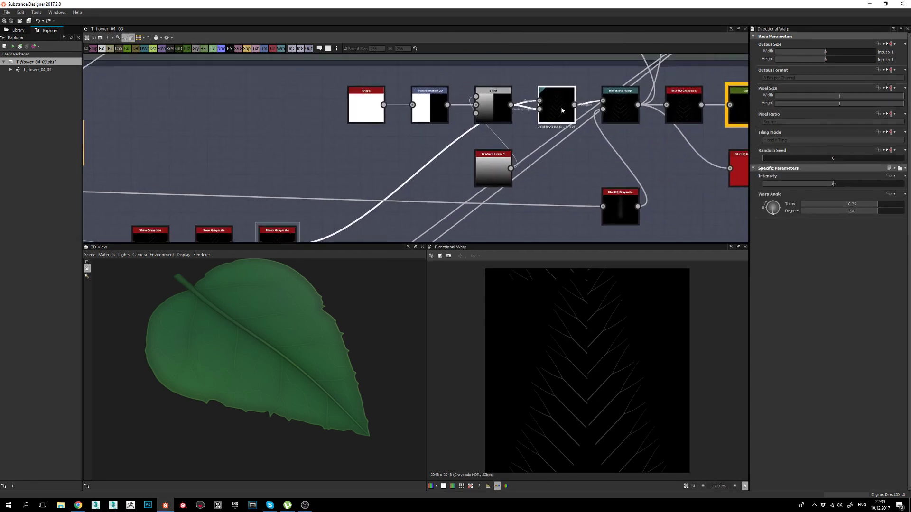
pyautogui.moveTo(427, 190); pyautogui.dragTo(433, 166, button='middle')
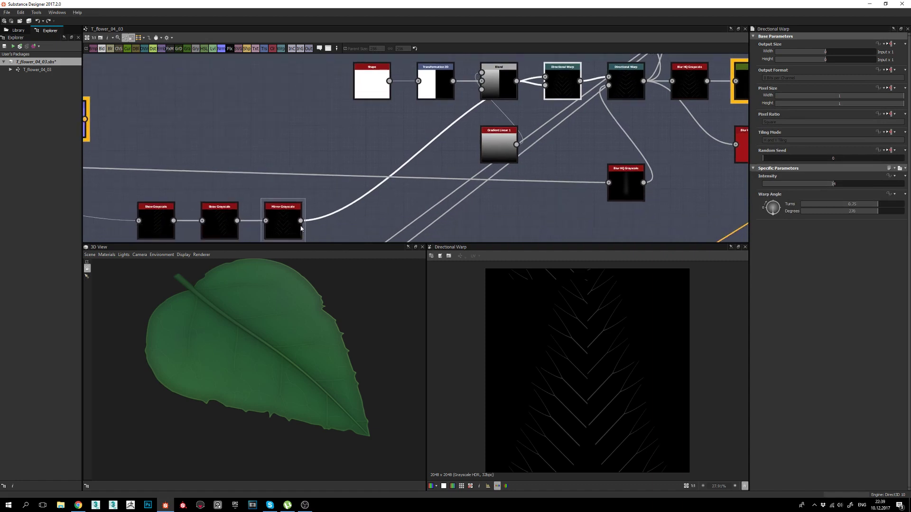
pyautogui.click(291, 228)
pyautogui.click(574, 80)
pyautogui.scroll(3, 593, 320)
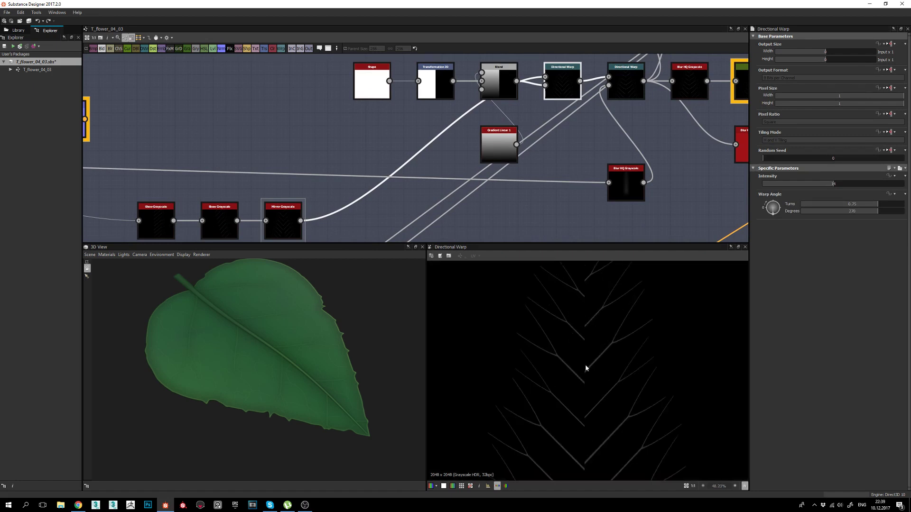
pyautogui.scroll(-1, 570, 319)
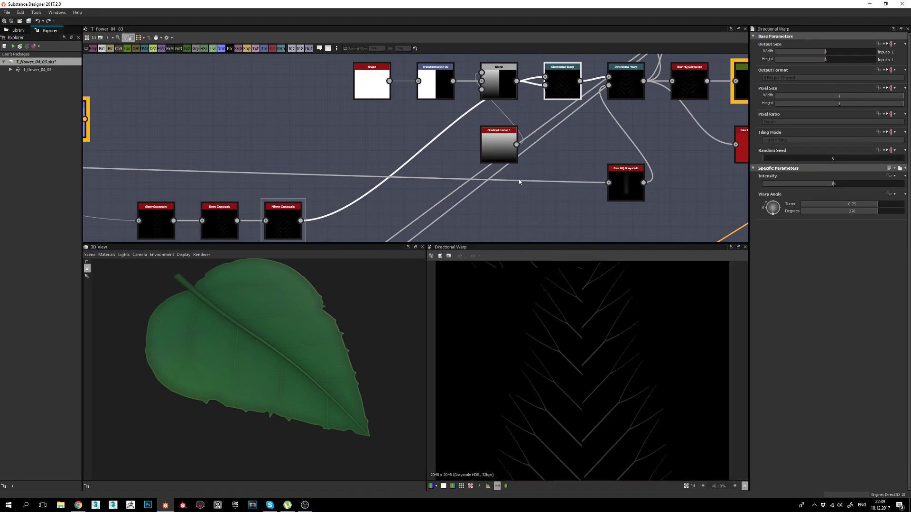
pyautogui.moveTo(494, 102); pyautogui.dragTo(485, 115, button='middle')
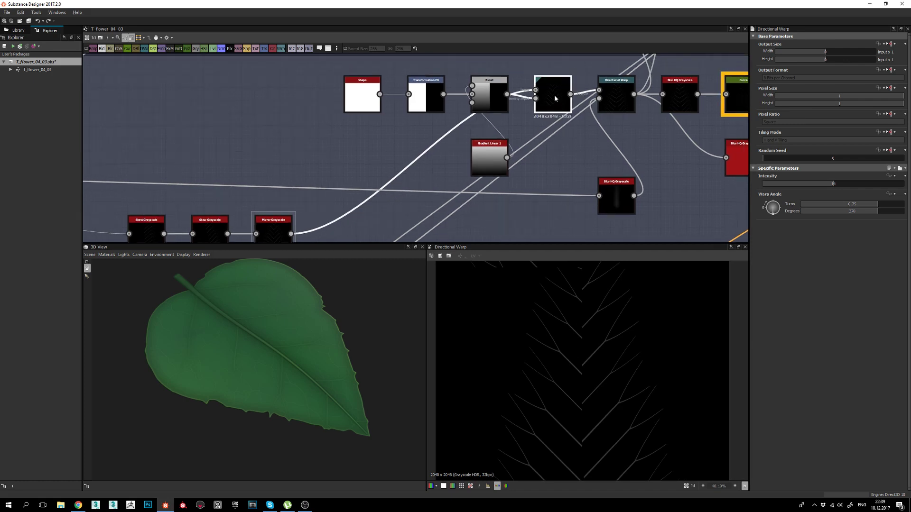
pyautogui.moveTo(547, 160); pyautogui.dragTo(551, 185, button='middle')
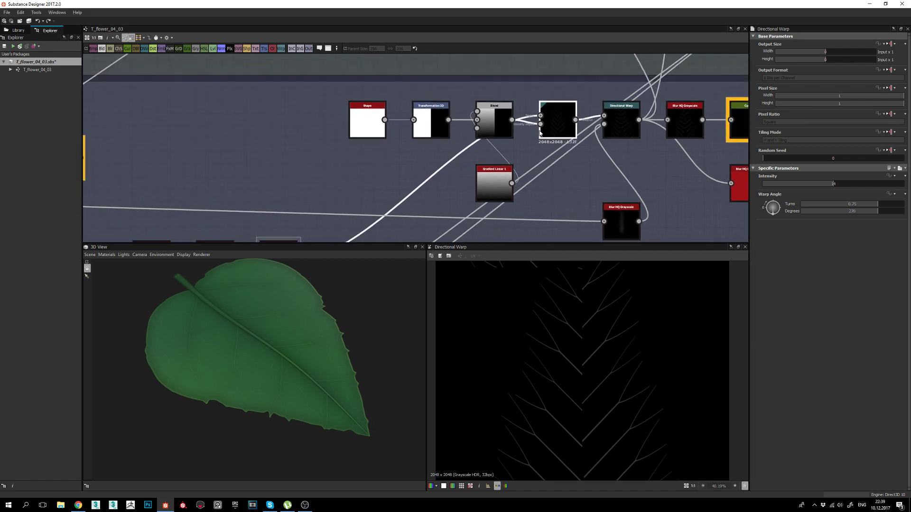
# Check the Blend, white Shape, half-white Transformation 2D and Gradient Linear 1 inputs, ending on the 270° Directional Warp.
pyautogui.doubleClick(541, 124)
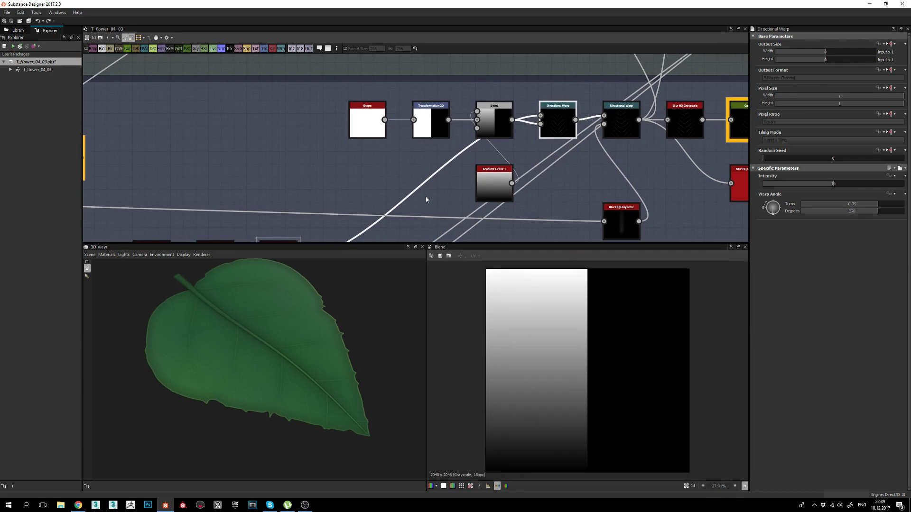
pyautogui.doubleClick(370, 123)
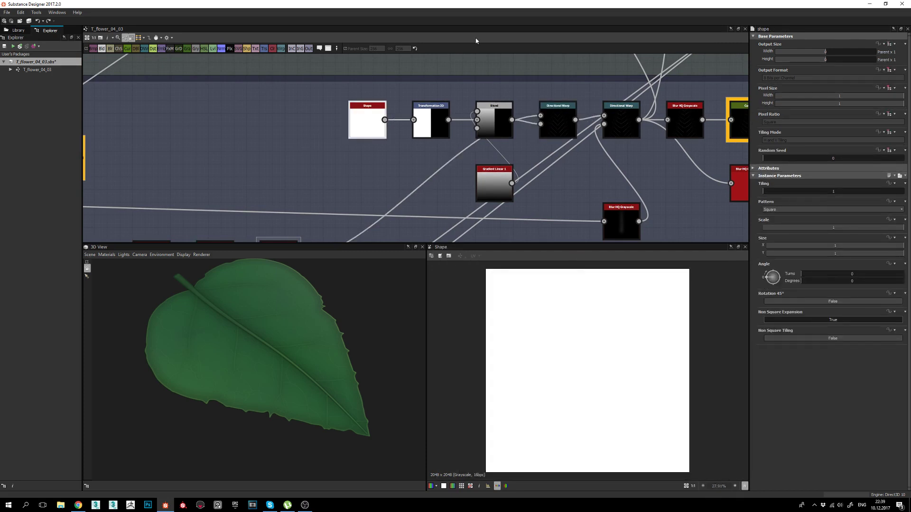
pyautogui.doubleClick(443, 132)
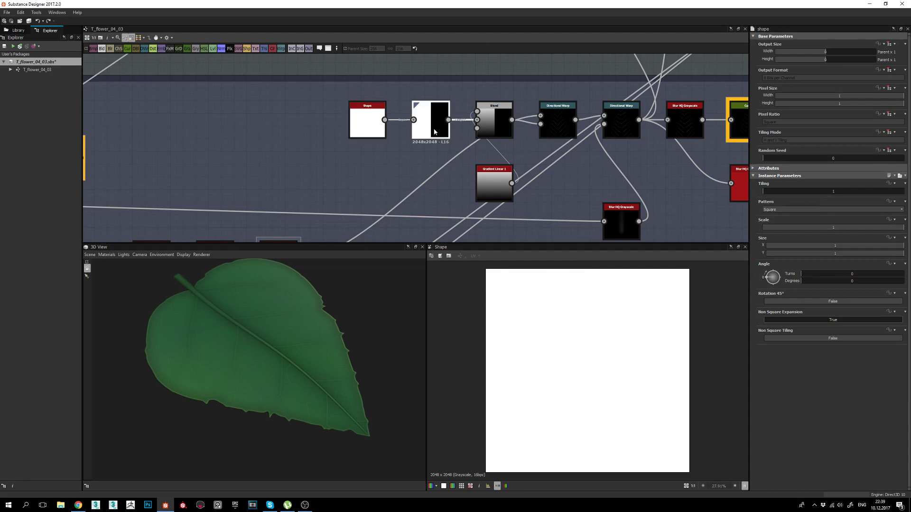
pyautogui.doubleClick(499, 129)
pyautogui.click(492, 184)
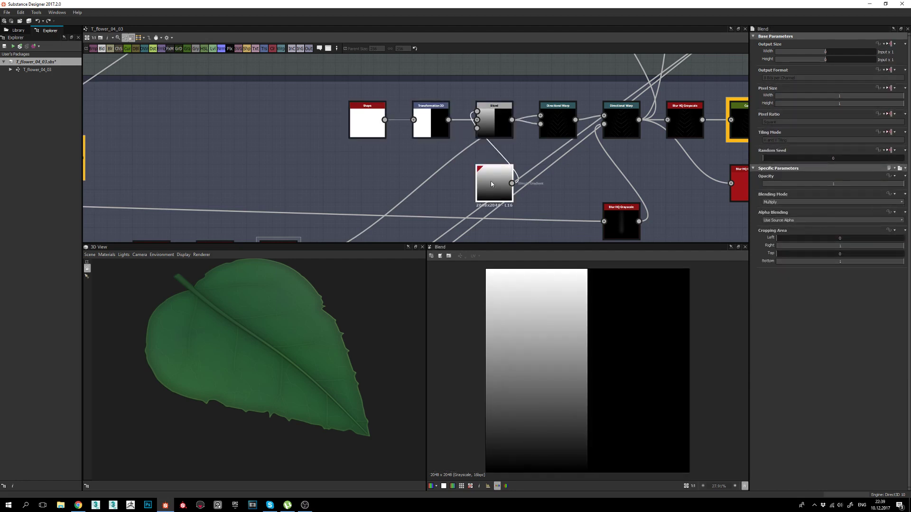
pyautogui.doubleClick(491, 184)
pyautogui.doubleClick(550, 120)
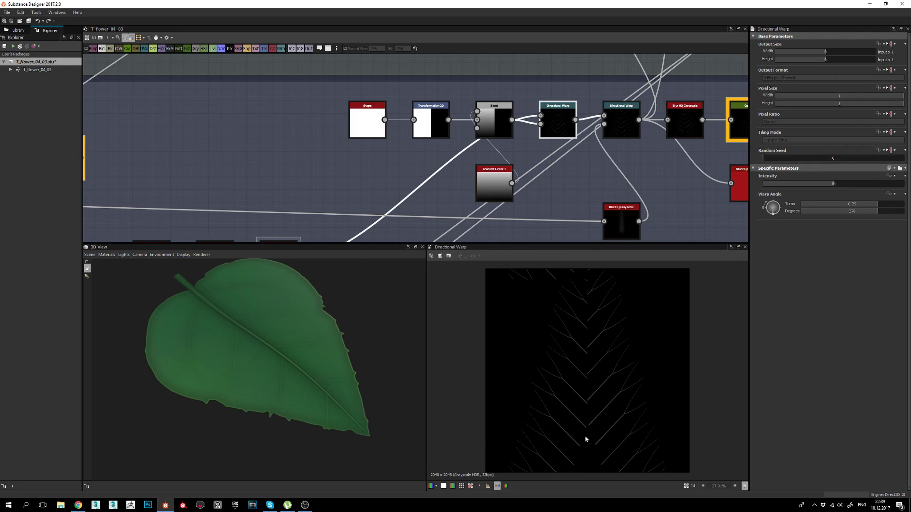
# Inspect the second Directional Warp's settings, then preview the Blur HQ Grayscale mask.
pyautogui.scroll(2, 586, 439)
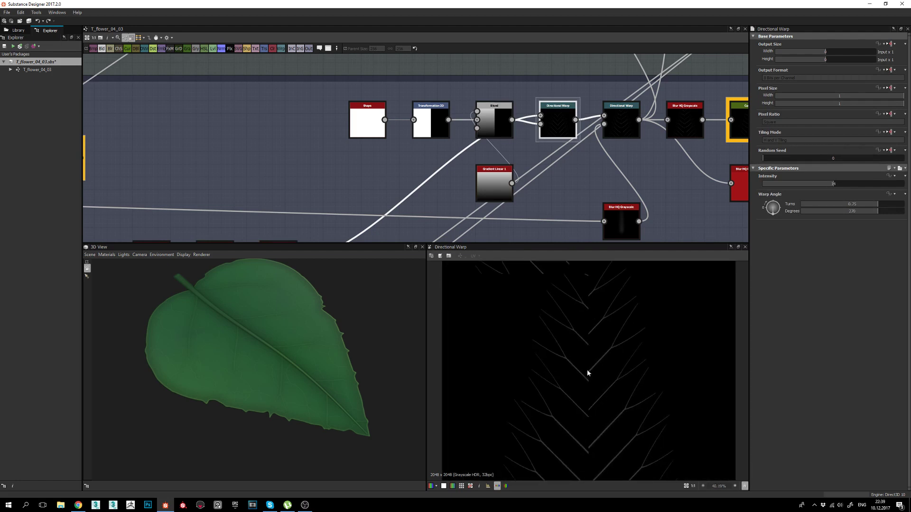
pyautogui.moveTo(586, 430); pyautogui.dragTo(592, 318, button='middle')
pyautogui.click(628, 107)
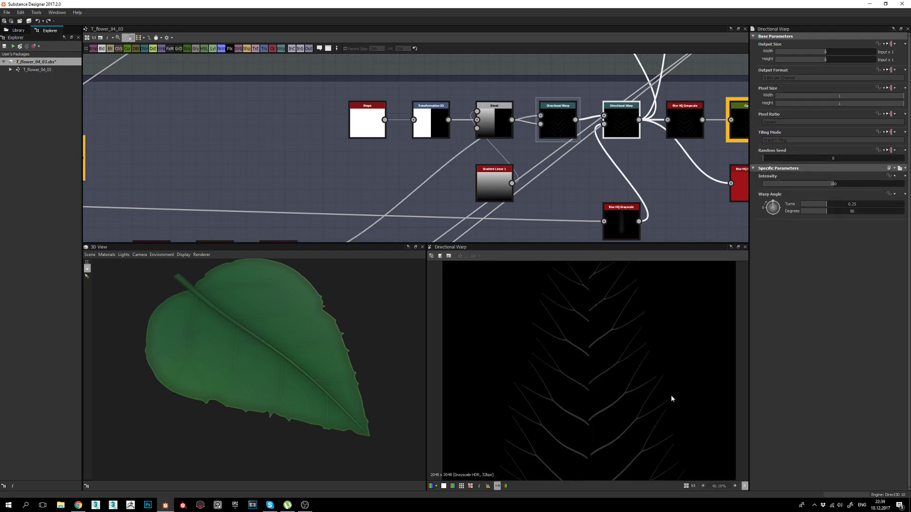
pyautogui.moveTo(631, 223); pyautogui.dragTo(588, 189, button='middle')
pyautogui.doubleClick(582, 183)
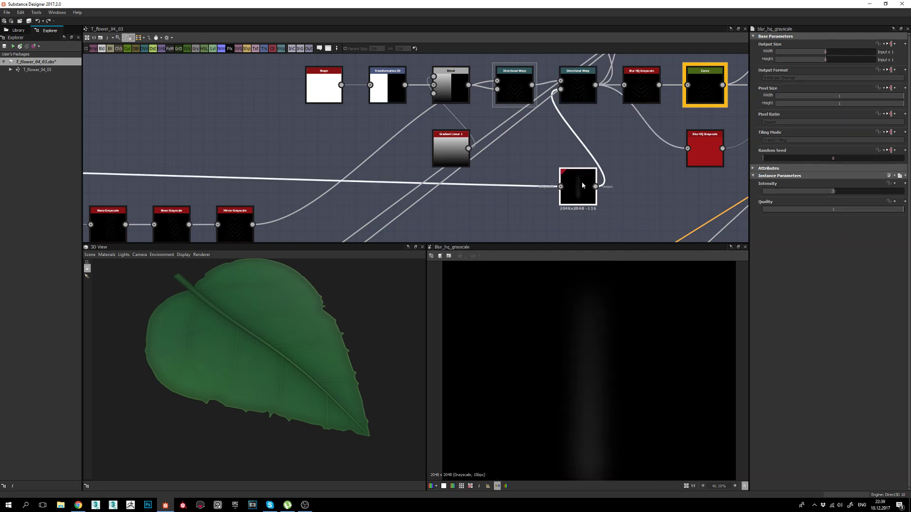
# Compare the first and second Directional Warp outputs and the Blur HQ mask below them.
pyautogui.scroll(-4, 591, 355)
pyautogui.moveTo(342, 150); pyautogui.dragTo(422, 135, button='middle')
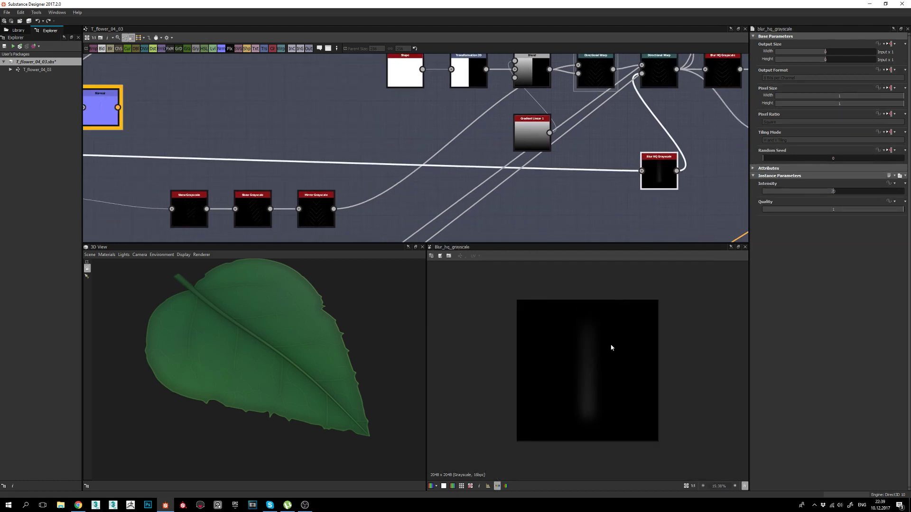
pyautogui.moveTo(516, 194); pyautogui.dragTo(431, 230, button='middle')
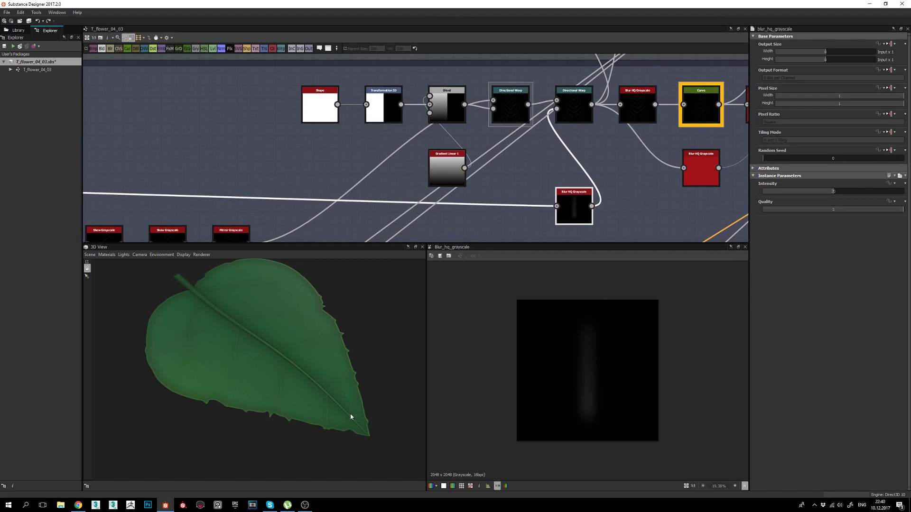
pyautogui.doubleClick(511, 108)
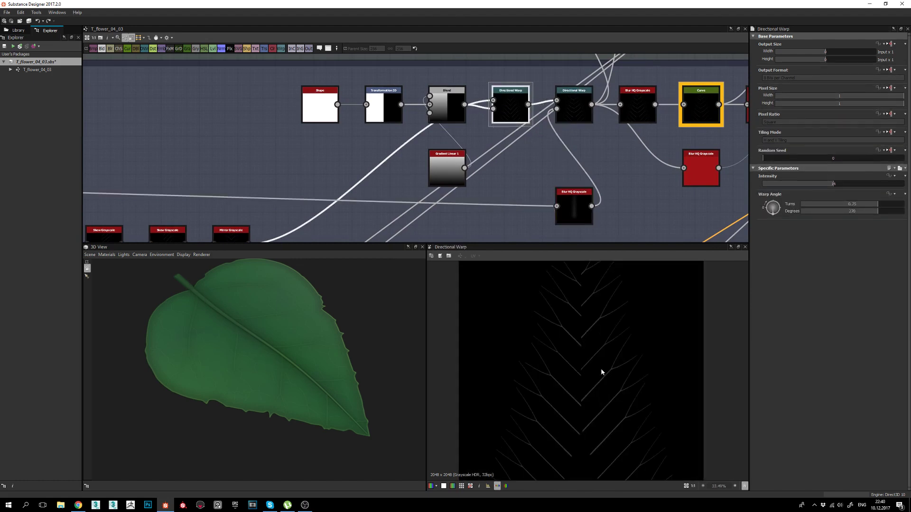
pyautogui.scroll(4, 536, 337)
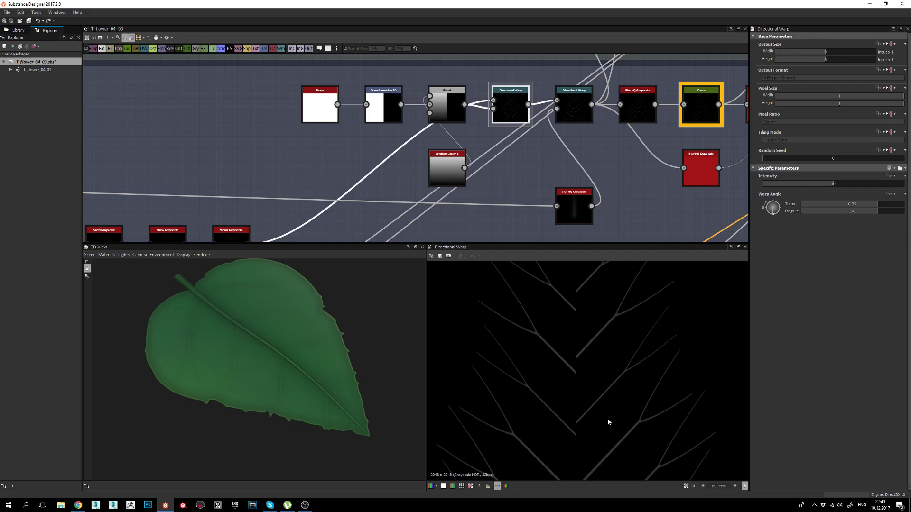
pyautogui.scroll(-2, 589, 430)
pyautogui.moveTo(572, 437); pyautogui.dragTo(562, 391, button='middle')
pyautogui.scroll(1, 578, 384)
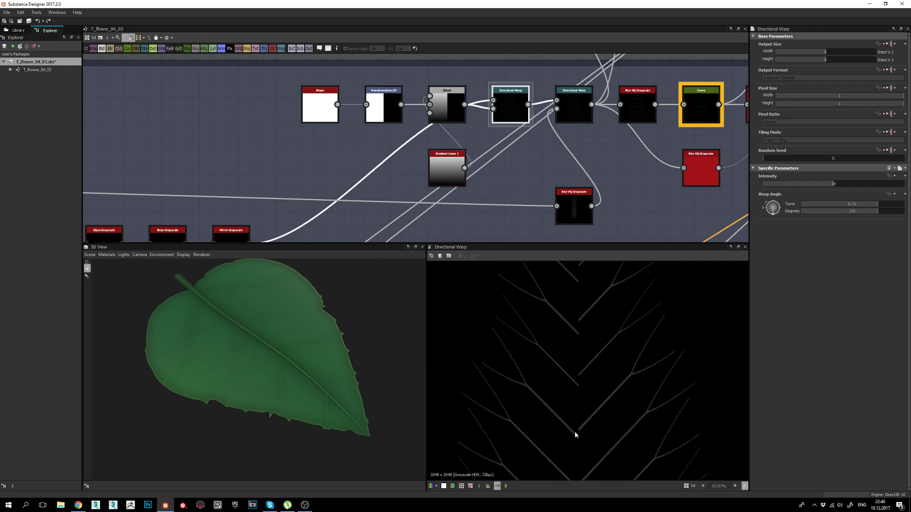
pyautogui.doubleClick(574, 108)
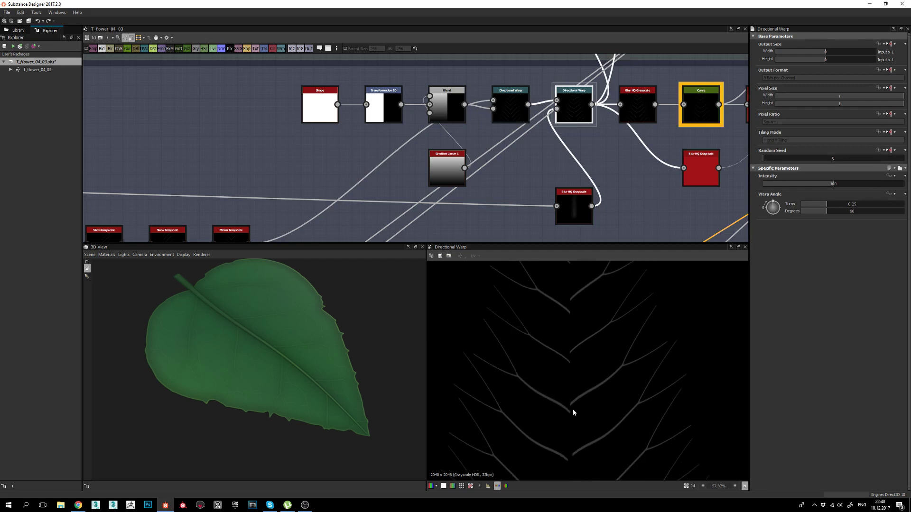
pyautogui.scroll(-2, 575, 417)
pyautogui.moveTo(570, 405); pyautogui.dragTo(562, 466, button='middle')
pyautogui.doubleClick(578, 203)
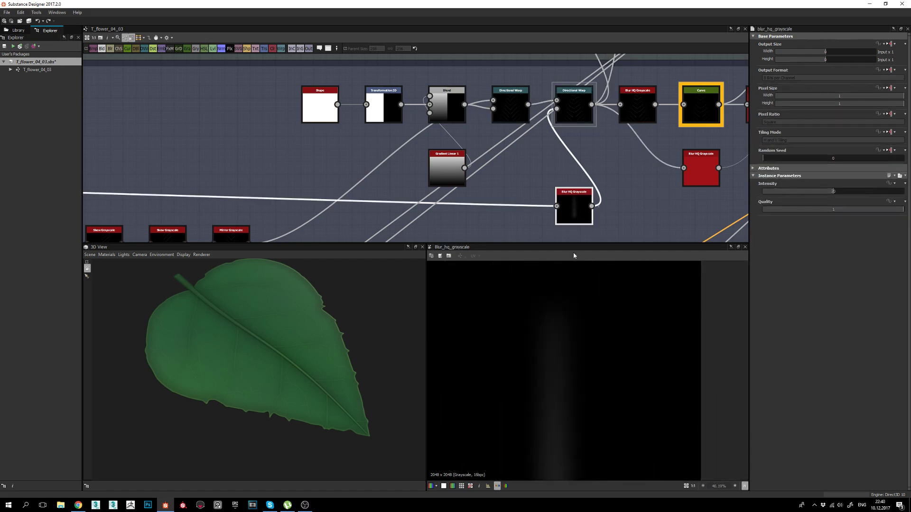
# Pan back to the veins frame and preview the middle-row Curve's thin vertical line.
pyautogui.scroll(-3, 508, 176)
pyautogui.moveTo(449, 194); pyautogui.dragTo(579, 170, button='middle')
pyautogui.moveTo(216, 160); pyautogui.dragTo(393, 154, button='middle')
pyautogui.moveTo(369, 161); pyautogui.dragTo(535, 162, button='middle')
pyautogui.doubleClick(270, 137)
pyautogui.scroll(-2, 569, 411)
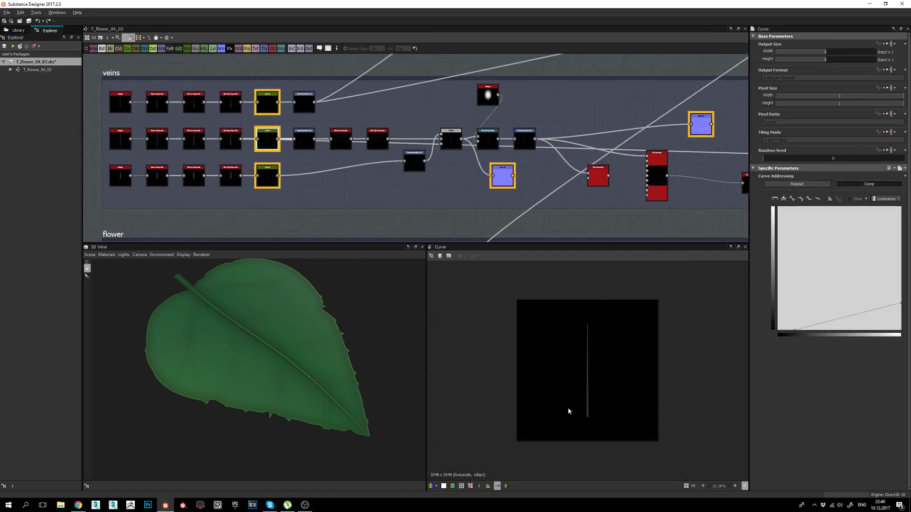
pyautogui.moveTo(643, 104); pyautogui.dragTo(443, 113, button='middle')
pyautogui.moveTo(688, 169); pyautogui.dragTo(424, 185, button='middle')
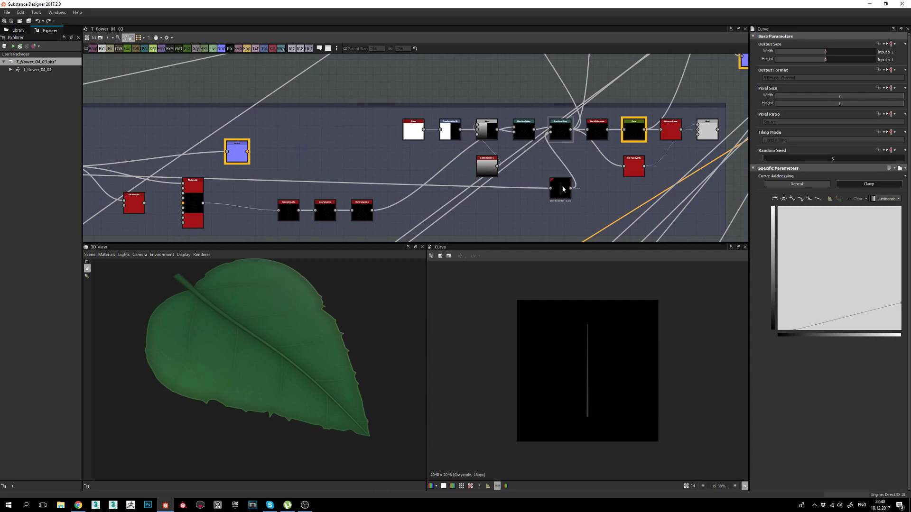
pyautogui.doubleClick(563, 189)
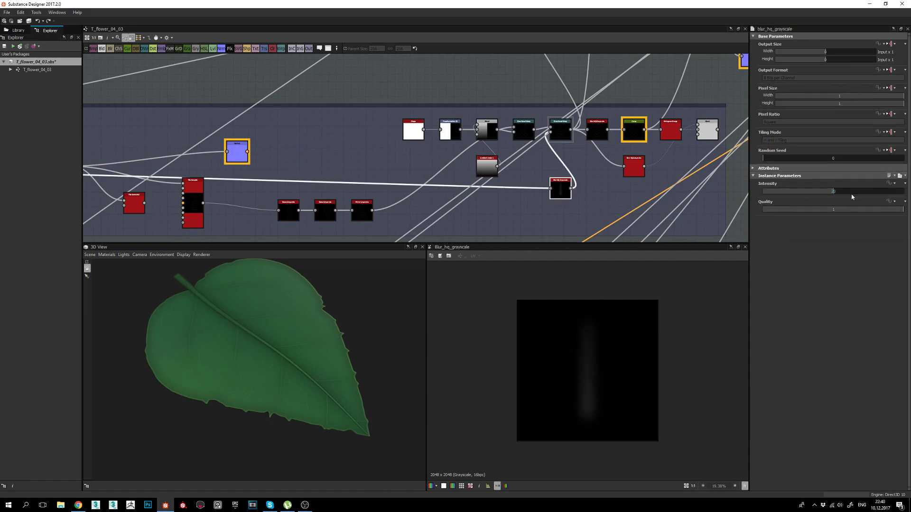
pyautogui.scroll(2, 553, 362)
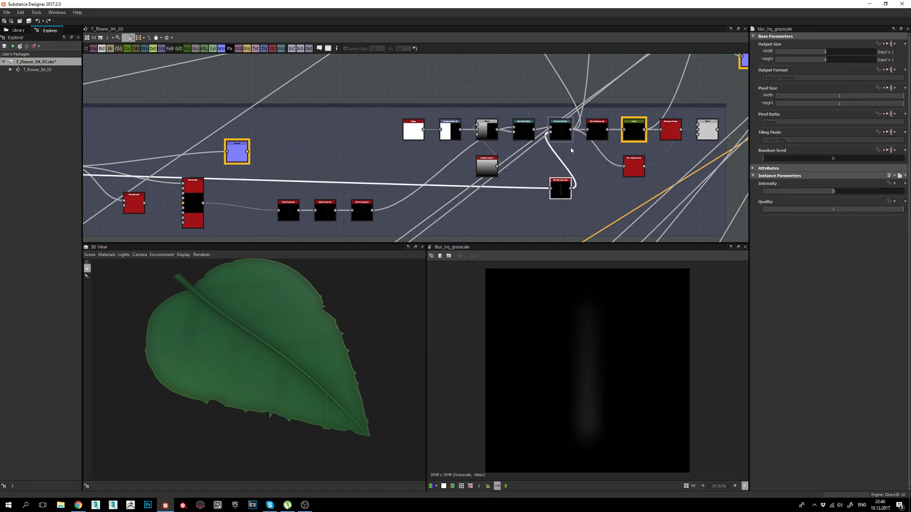
pyautogui.doubleClick(561, 132)
pyautogui.scroll(3, 599, 384)
pyautogui.moveTo(564, 320); pyautogui.dragTo(565, 362, button='middle')
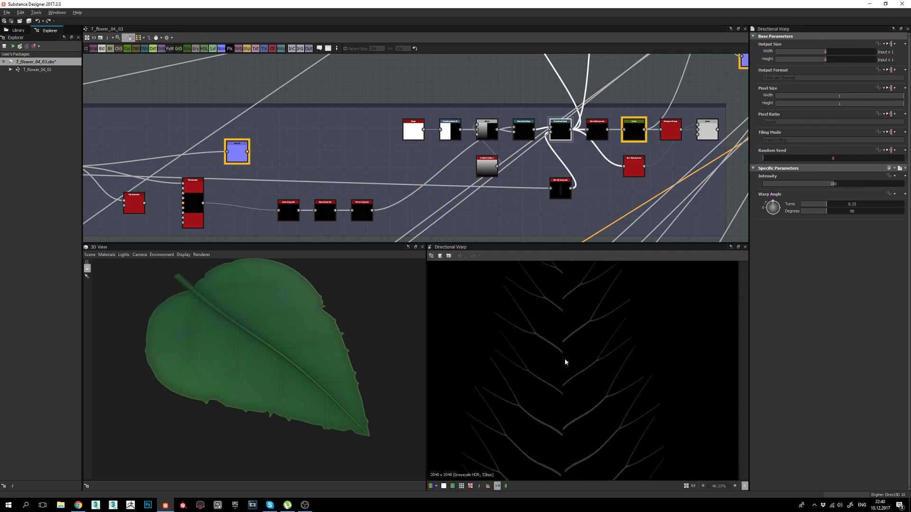
pyautogui.click(597, 128)
pyautogui.moveTo(596, 128); pyautogui.dragTo(577, 181, button='middle')
pyautogui.doubleClick(575, 134)
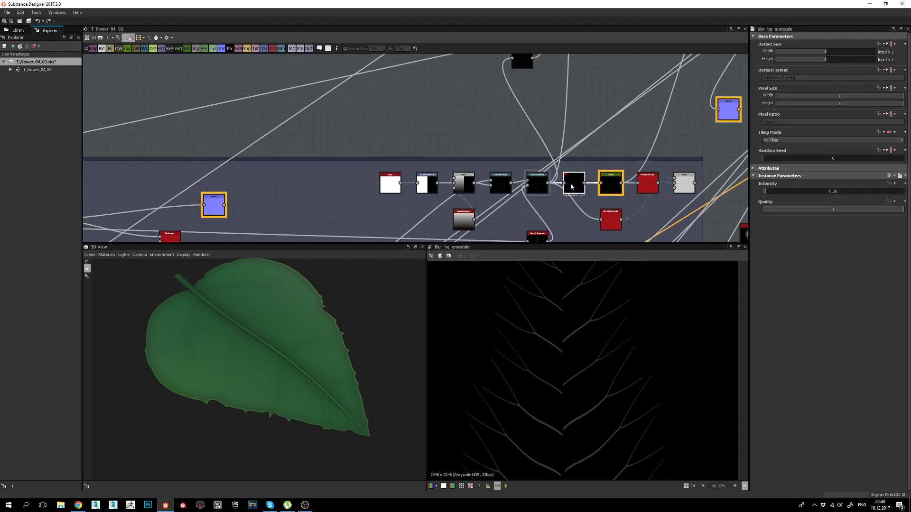
pyautogui.click(612, 184)
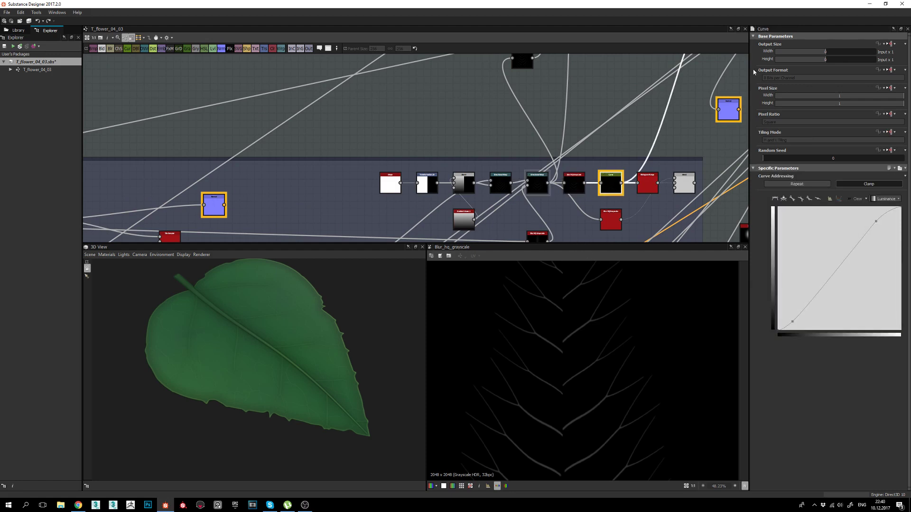
pyautogui.moveTo(197, 394); pyautogui.dragTo(239, 325)
pyautogui.moveTo(222, 382); pyautogui.dragTo(218, 338)
pyautogui.moveTo(259, 378); pyautogui.dragTo(209, 358)
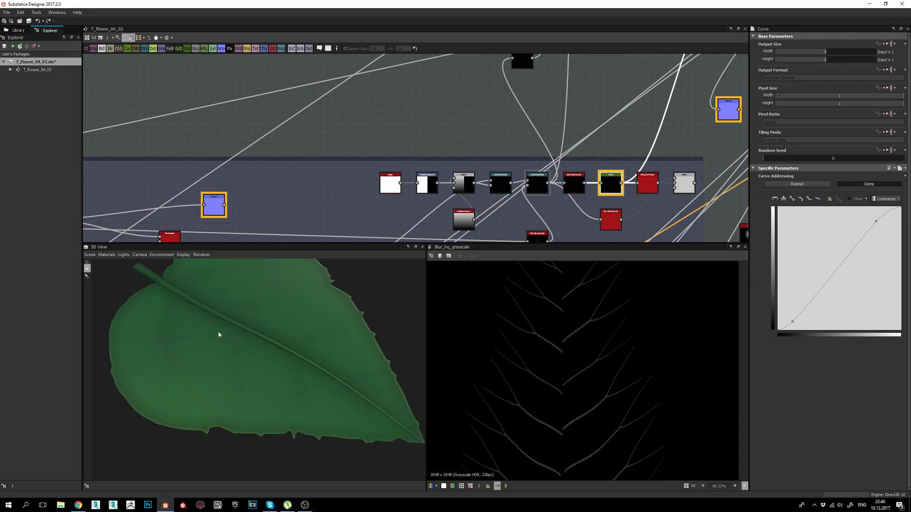
pyautogui.moveTo(318, 399); pyautogui.dragTo(360, 384)
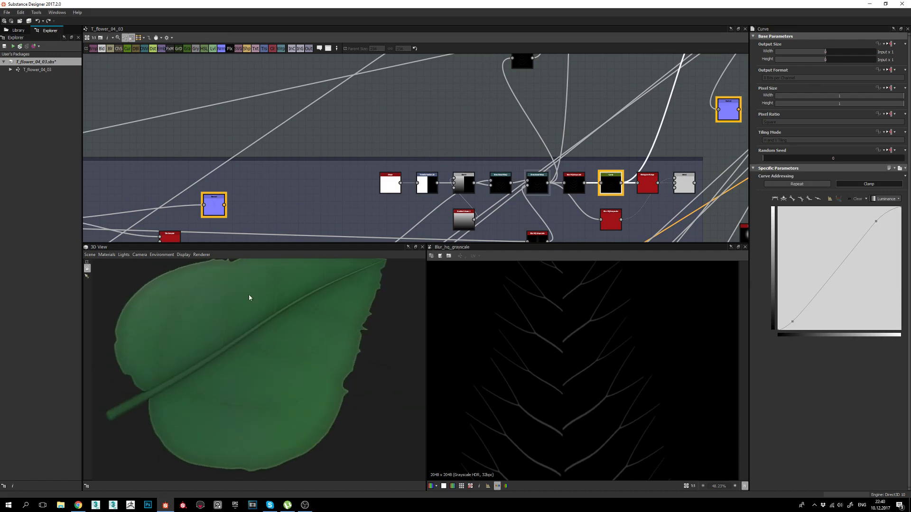
pyautogui.moveTo(230, 348); pyautogui.dragTo(176, 348)
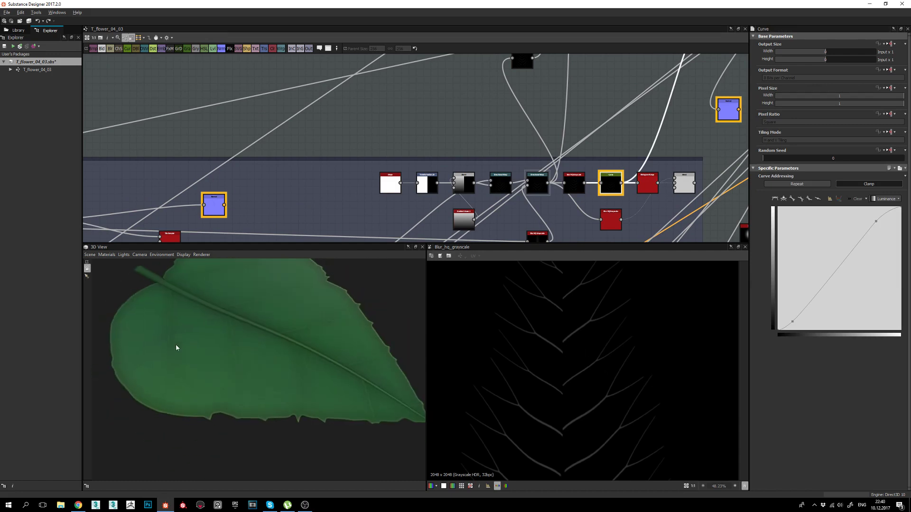
pyautogui.moveTo(232, 357); pyautogui.dragTo(302, 342)
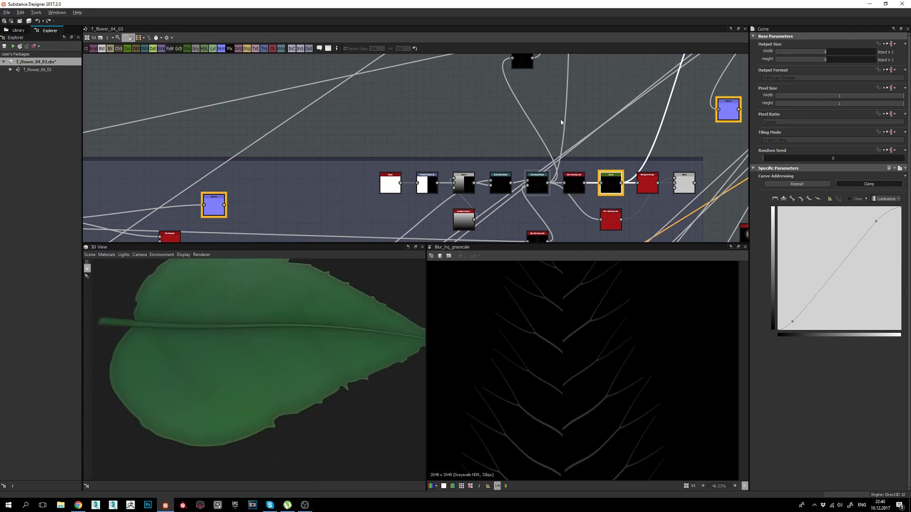
pyautogui.moveTo(539, 86); pyautogui.dragTo(540, 241, button='middle')
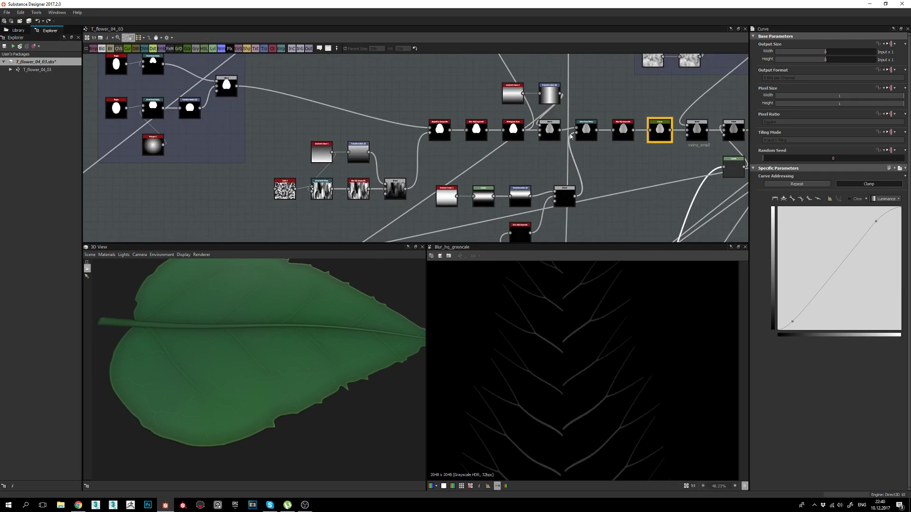
# Preview the Directional Warp and the second Directional Warp's vein output in the lower row.
pyautogui.doubleClick(585, 127)
pyautogui.scroll(3, 526, 324)
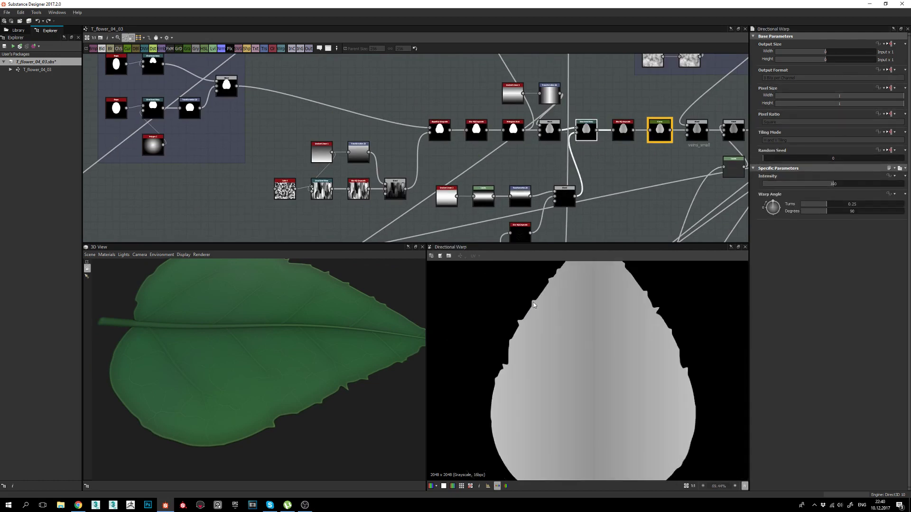
pyautogui.moveTo(617, 153); pyautogui.dragTo(588, 122, button='middle')
pyautogui.moveTo(557, 192); pyautogui.dragTo(540, 81, button='middle')
pyautogui.doubleClick(518, 165)
pyautogui.scroll(-2, 593, 334)
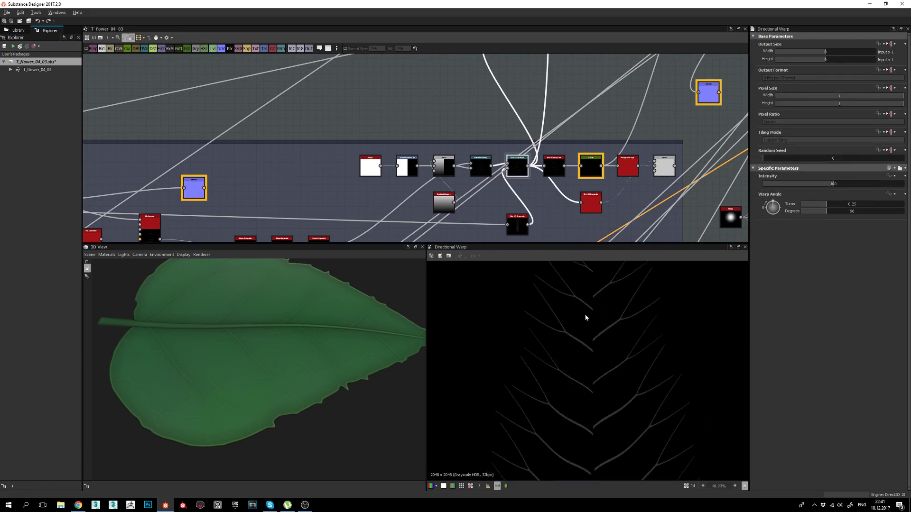
# Move to the veins_small frame and preview its Directional Warp leaf shape and lower Blend.
pyautogui.moveTo(586, 317); pyautogui.dragTo(580, 362, button='middle')
pyautogui.moveTo(544, 101); pyautogui.dragTo(540, 201, button='middle')
pyautogui.moveTo(542, 127); pyautogui.dragTo(535, 202, button='middle')
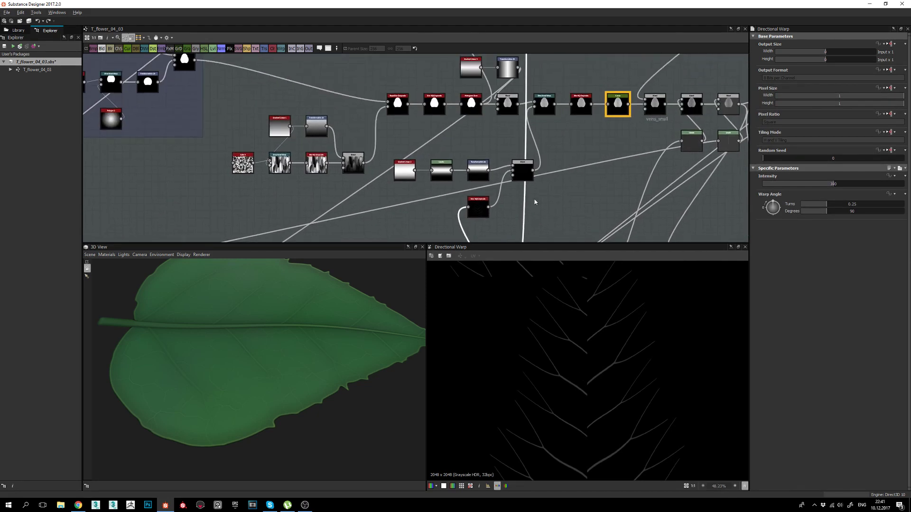
pyautogui.moveTo(536, 95); pyautogui.dragTo(518, 220, button='middle')
pyautogui.moveTo(509, 111); pyautogui.dragTo(511, 61, button='middle')
pyautogui.doubleClick(522, 175)
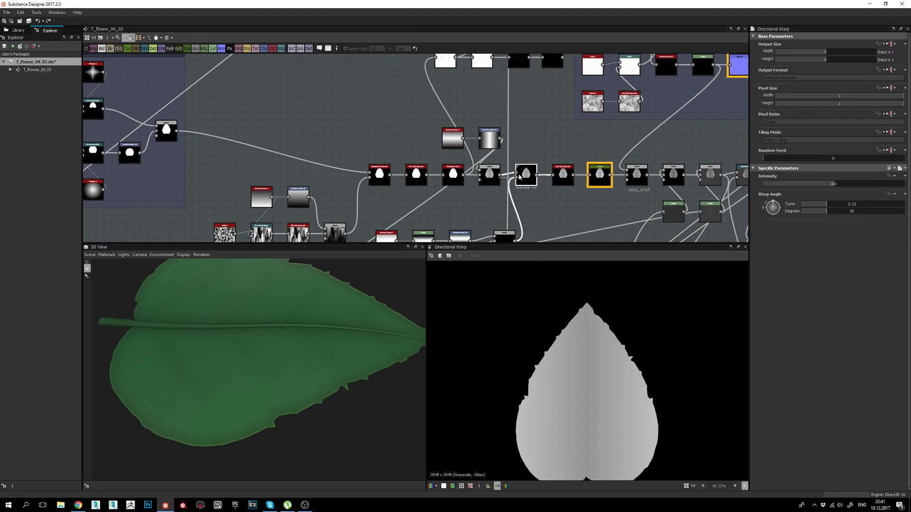
pyautogui.doubleClick(507, 237)
# Preview the Blur HQ Grayscale output, then the multiply-blended small-vein Blend result.
pyautogui.moveTo(532, 224); pyautogui.dragTo(541, 137, button='middle')
pyautogui.scroll(2, 511, 179)
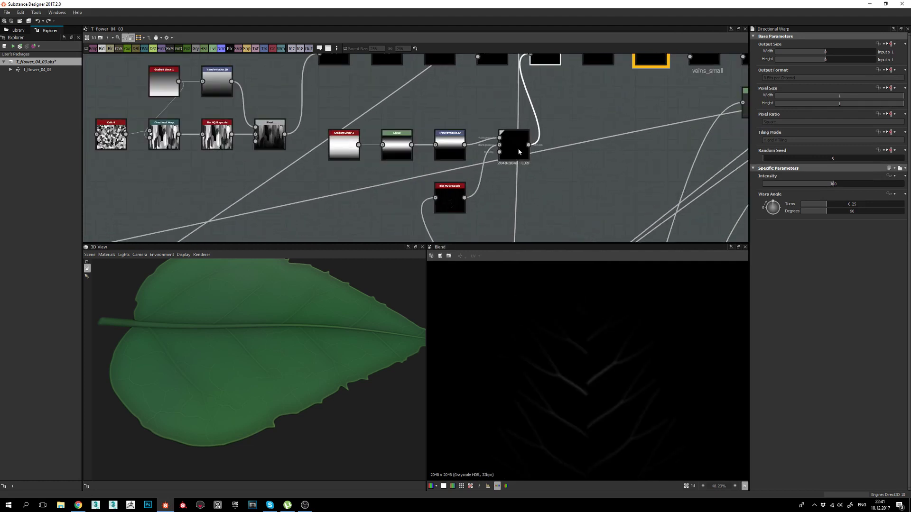
pyautogui.moveTo(510, 209); pyautogui.dragTo(506, 188, button='middle')
pyautogui.scroll(-2, 576, 358)
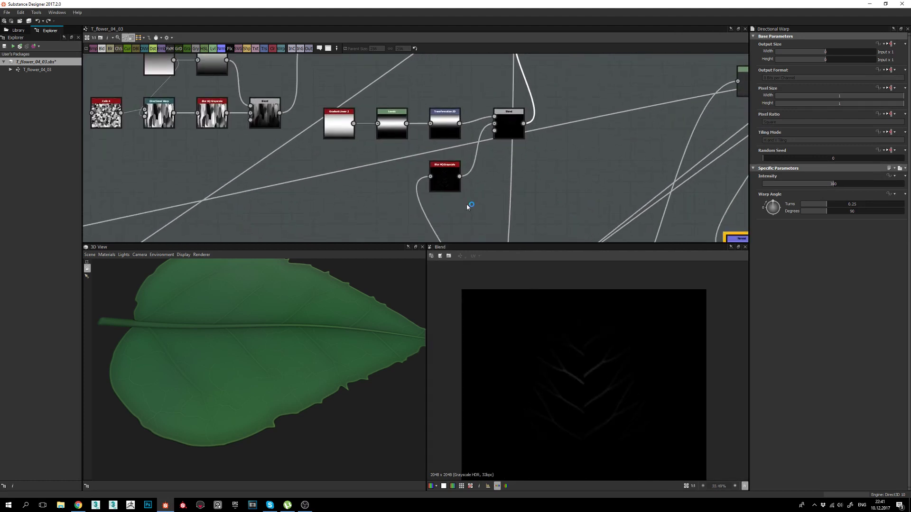
pyautogui.doubleClick(445, 180)
pyautogui.moveTo(590, 400); pyautogui.dragTo(588, 319, button='middle')
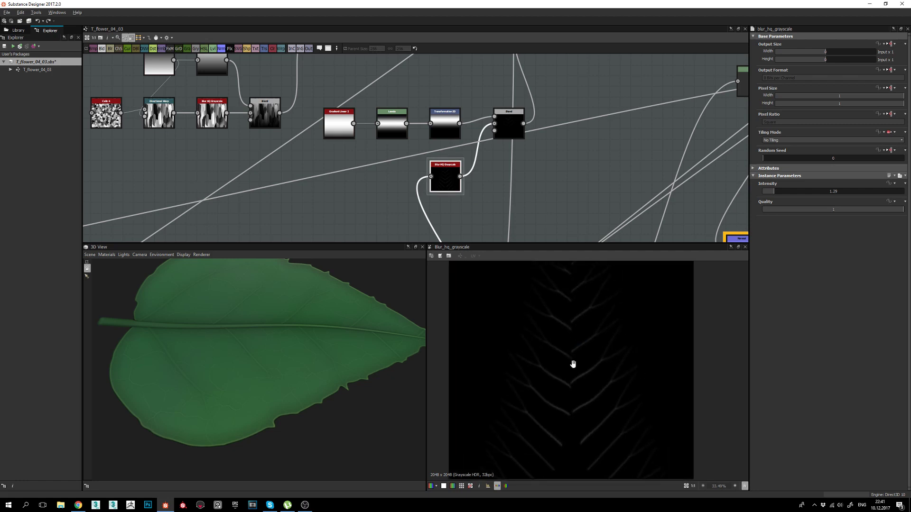
pyautogui.moveTo(573, 364); pyautogui.dragTo(572, 393, button='middle')
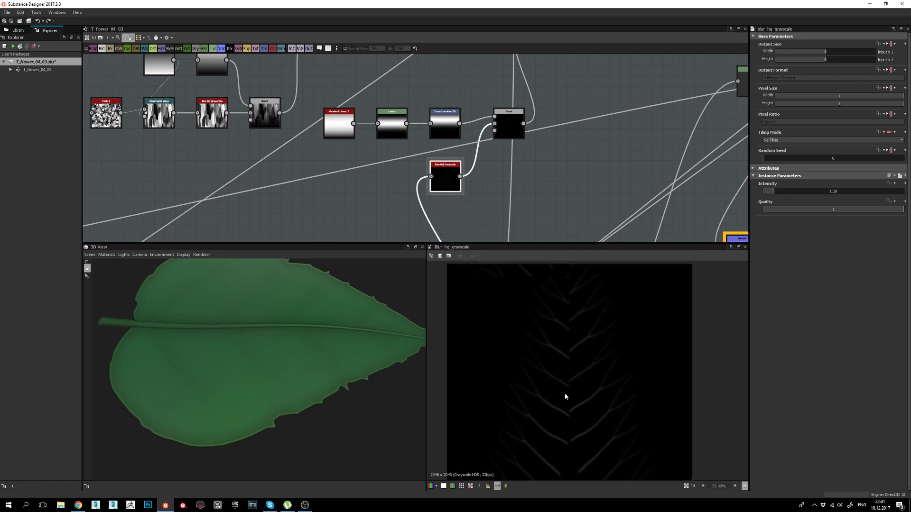
pyautogui.moveTo(475, 164); pyautogui.dragTo(478, 175, button='middle')
pyautogui.doubleClick(510, 129)
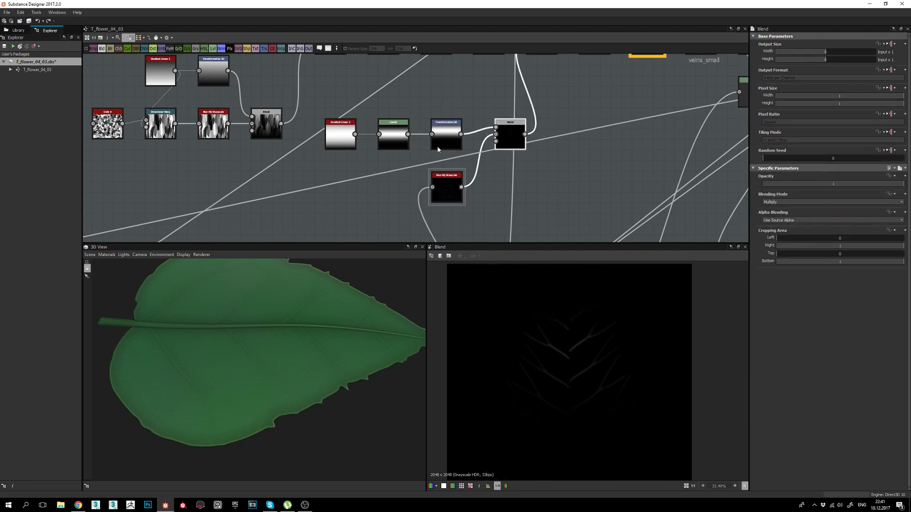
pyautogui.moveTo(547, 330); pyautogui.dragTo(539, 325, button='middle')
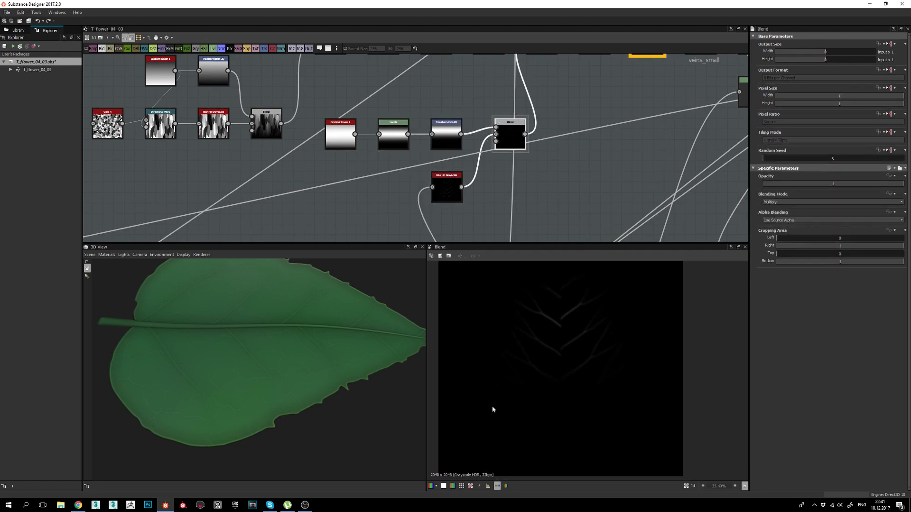
pyautogui.moveTo(594, 365); pyautogui.dragTo(586, 434, button='middle')
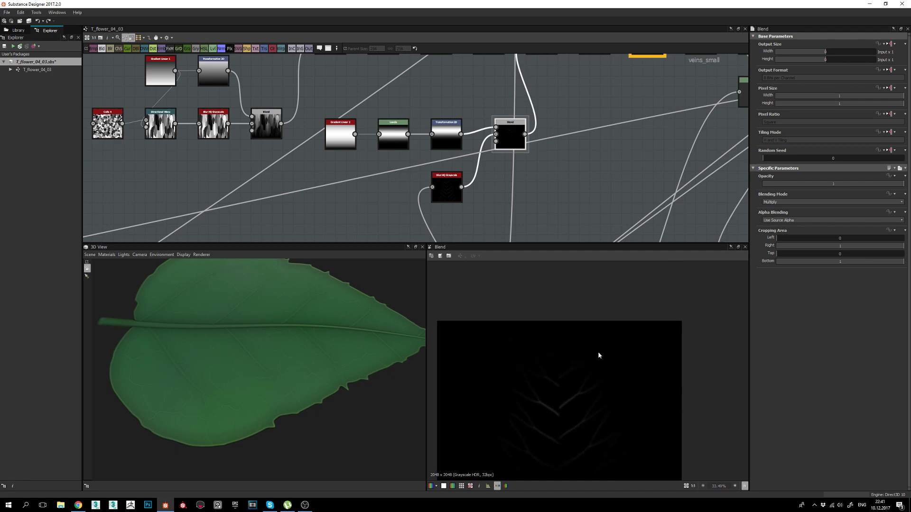
# Orbit the 3D view to inspect the leaf from several angles.
pyautogui.moveTo(345, 374); pyautogui.dragTo(270, 373, button='middle')
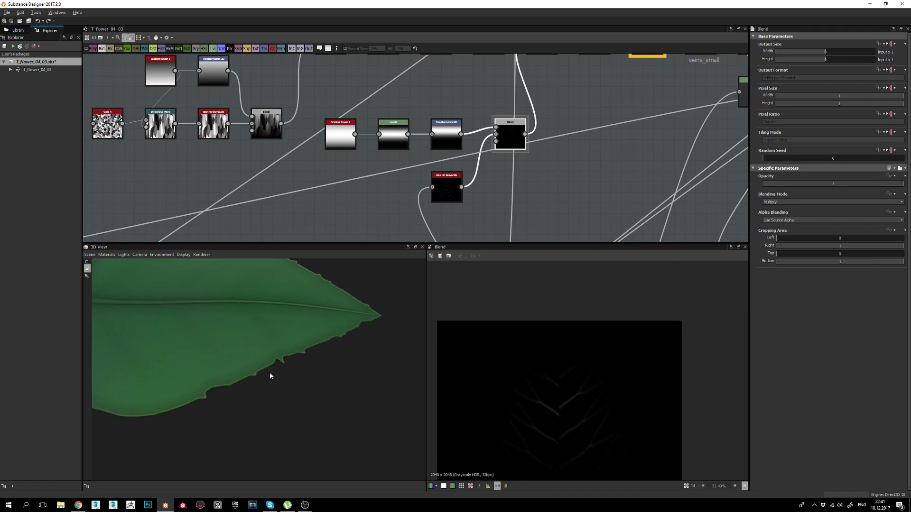
pyautogui.moveTo(270, 373); pyautogui.dragTo(303, 370)
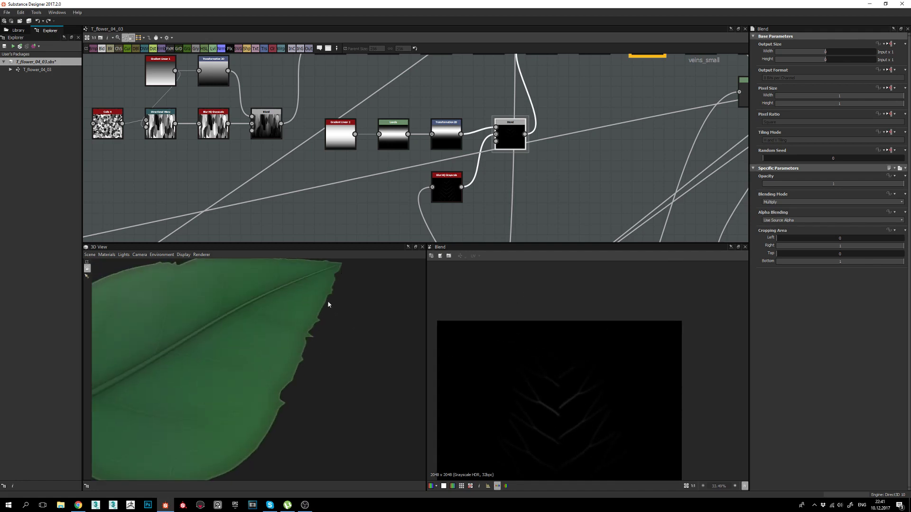
pyautogui.moveTo(267, 422); pyautogui.dragTo(307, 399, button='middle')
pyautogui.moveTo(307, 398); pyautogui.dragTo(328, 348, button='right')
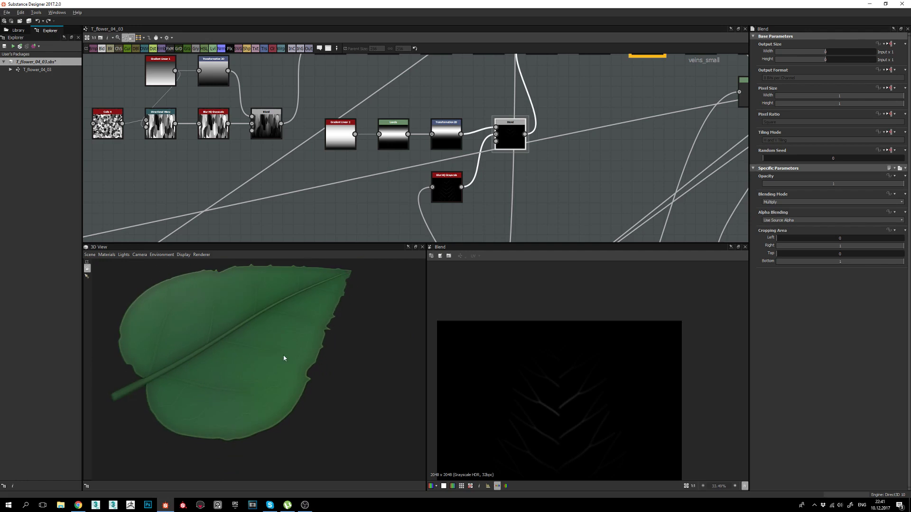
pyautogui.moveTo(227, 350); pyautogui.dragTo(263, 377)
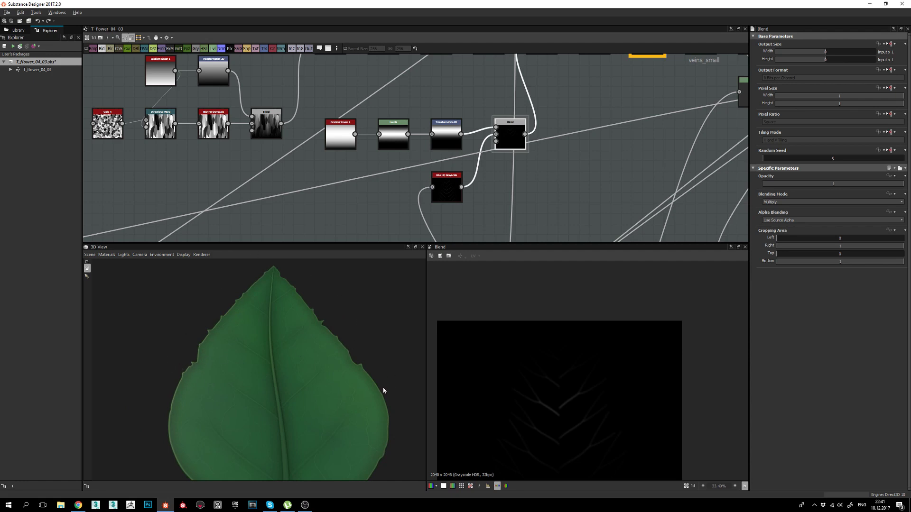
pyautogui.moveTo(385, 391); pyautogui.dragTo(418, 390)
pyautogui.moveTo(545, 399); pyautogui.dragTo(548, 352, button='middle')
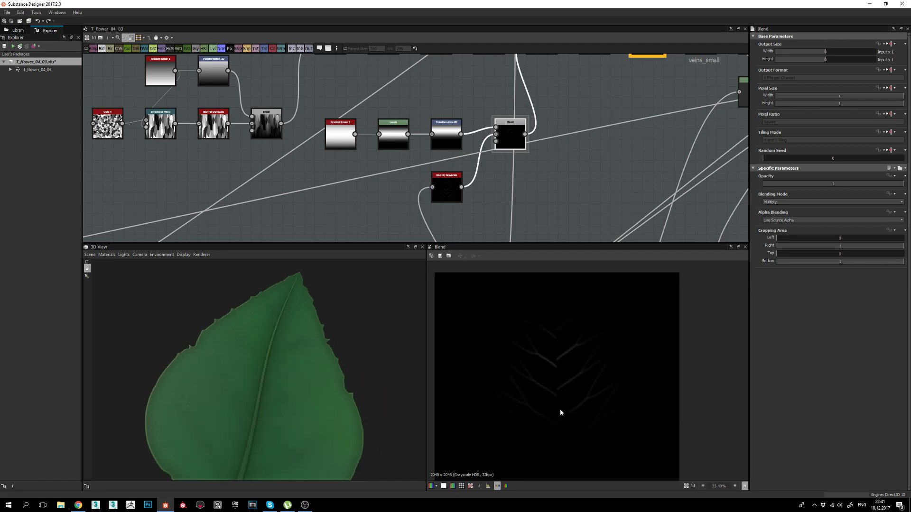
pyautogui.moveTo(280, 360); pyautogui.dragTo(325, 398)
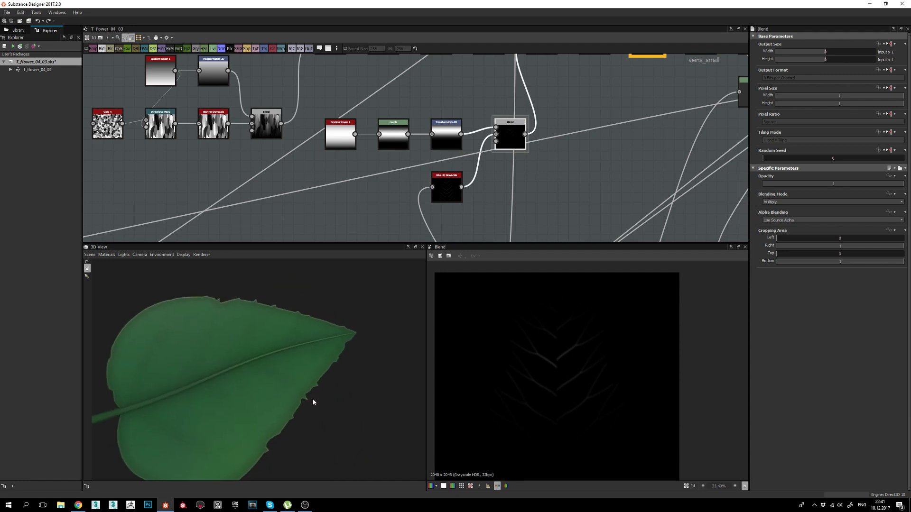
pyautogui.moveTo(551, 167); pyautogui.dragTo(520, 230, button='middle')
# Step through the Directional Warp, Blend, Blur HQ and Curve previews, ending on the veins_small Blend.
pyautogui.click(511, 102)
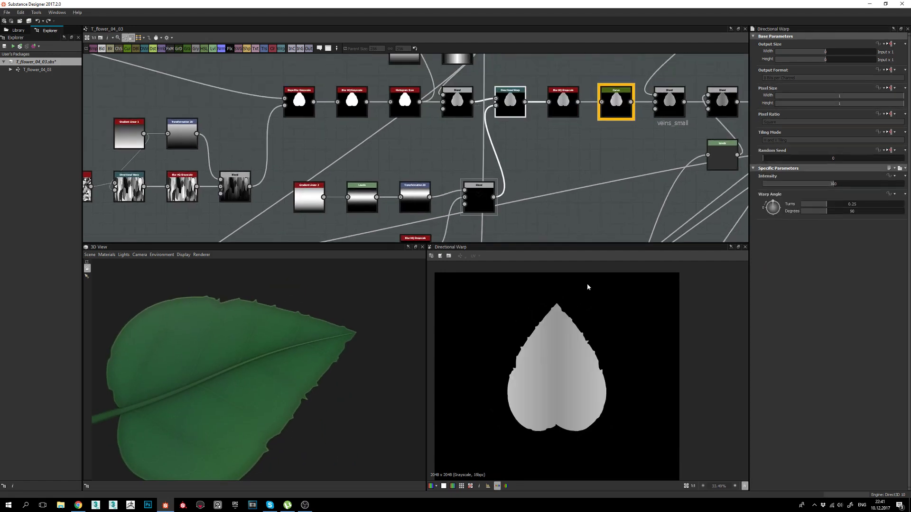
pyautogui.click(478, 200)
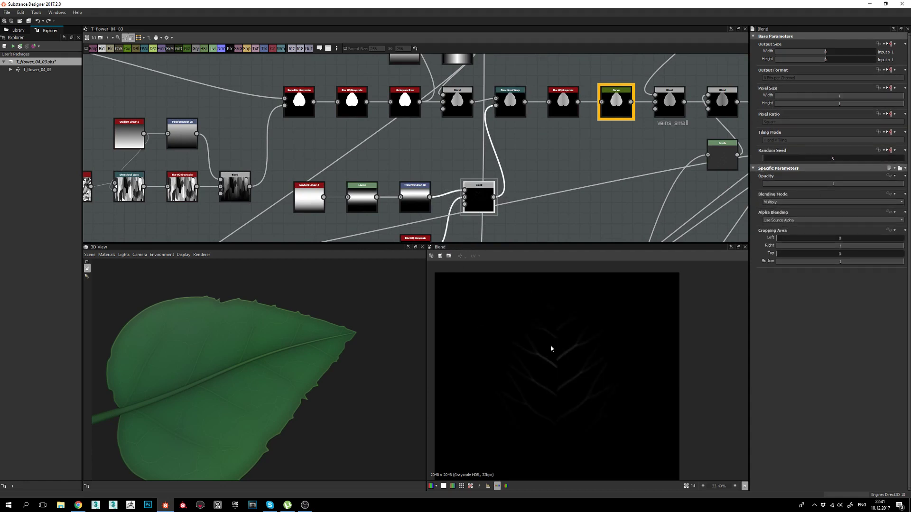
pyautogui.scroll(-2, 553, 393)
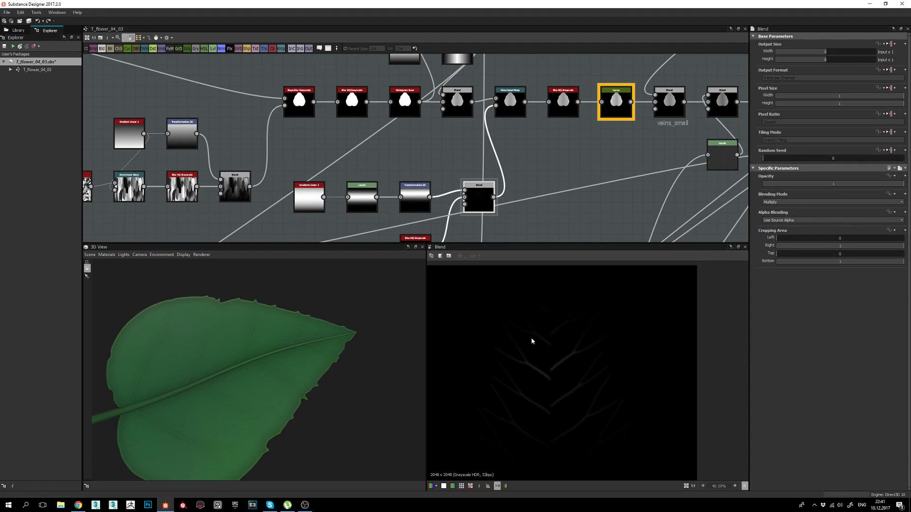
pyautogui.click(512, 106)
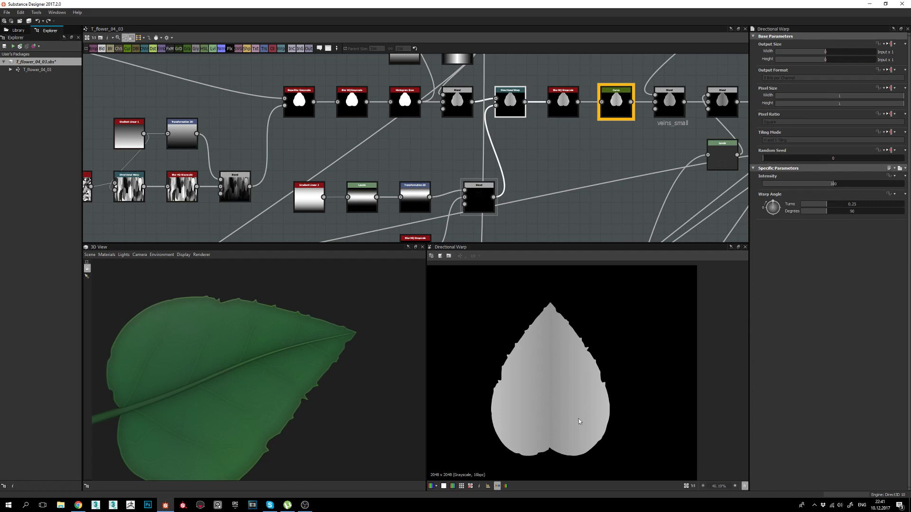
pyautogui.click(568, 107)
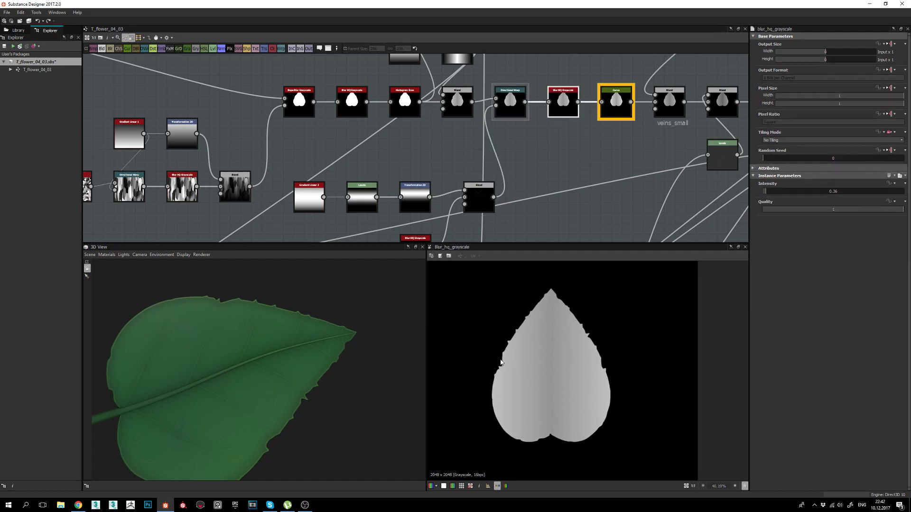
pyautogui.click(616, 105)
pyautogui.moveTo(636, 126); pyautogui.dragTo(428, 164, button='middle')
pyautogui.click(462, 140)
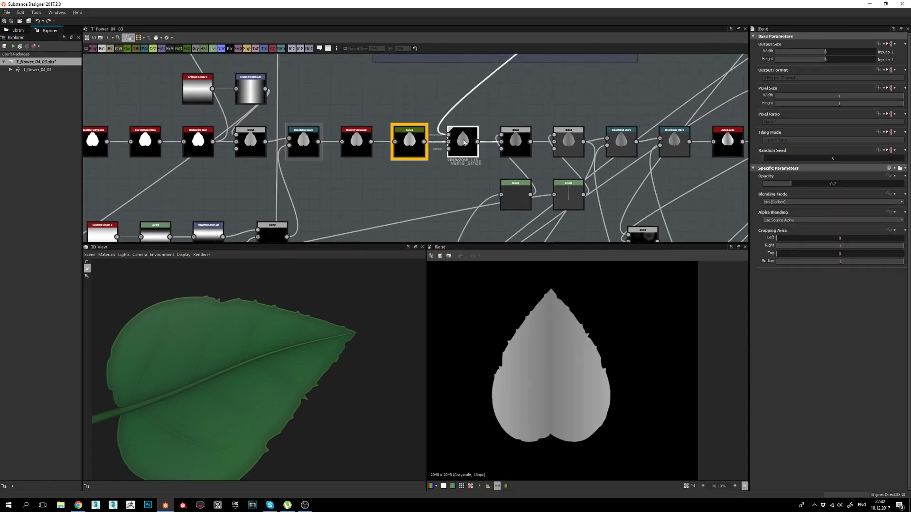
pyautogui.scroll(1, 423, 149)
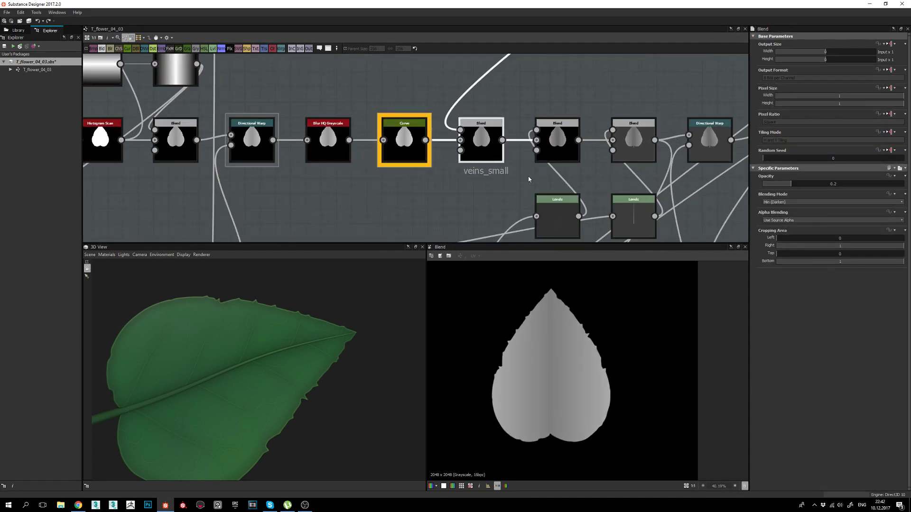
# Orbit and zoom the 3D view to examine the leaf's midrib closely.
pyautogui.moveTo(223, 362); pyautogui.dragTo(204, 380)
pyautogui.moveTo(203, 380); pyautogui.dragTo(291, 376, button='right')
pyautogui.moveTo(292, 376); pyautogui.dragTo(280, 389)
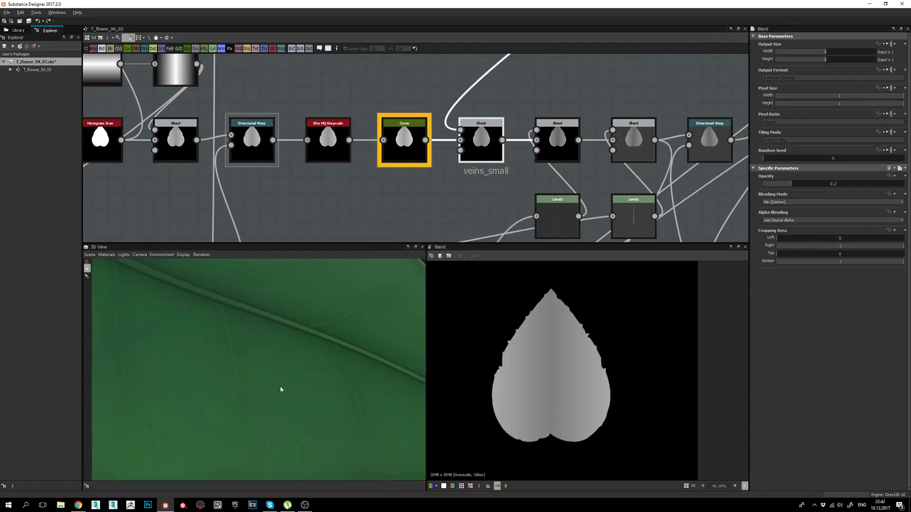
pyautogui.moveTo(281, 389); pyautogui.dragTo(266, 358, button='middle')
pyautogui.moveTo(249, 368); pyautogui.dragTo(292, 378)
pyautogui.moveTo(293, 379); pyautogui.dragTo(295, 309, button='right')
pyautogui.moveTo(295, 309); pyautogui.dragTo(319, 349)
pyautogui.moveTo(319, 349); pyautogui.dragTo(322, 395, button='middle')
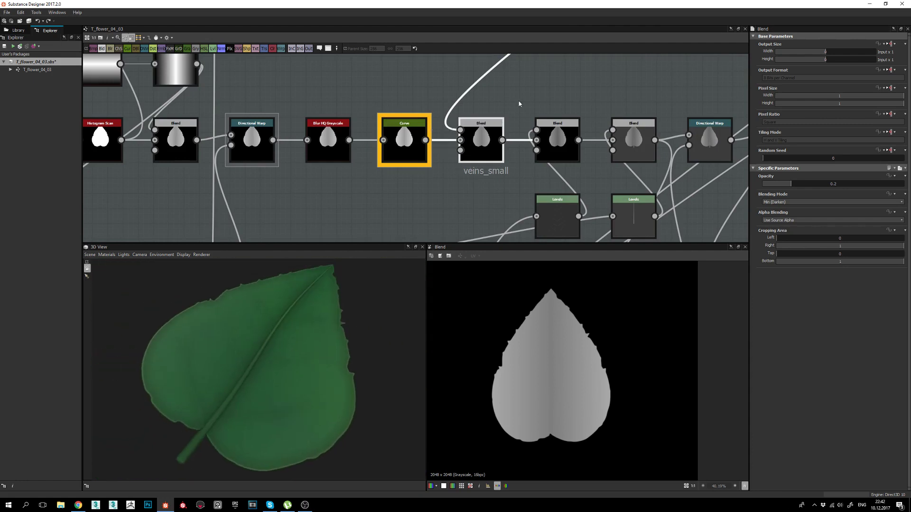
# Pan the graph down until the veins_small group is in view.
pyautogui.moveTo(428, 89); pyautogui.dragTo(500, 142, button='middle')
pyautogui.moveTo(662, 109); pyautogui.dragTo(494, 175, button='middle')
pyautogui.scroll(-1, 494, 175)
pyautogui.moveTo(398, 162); pyautogui.dragTo(408, 242, button='middle')
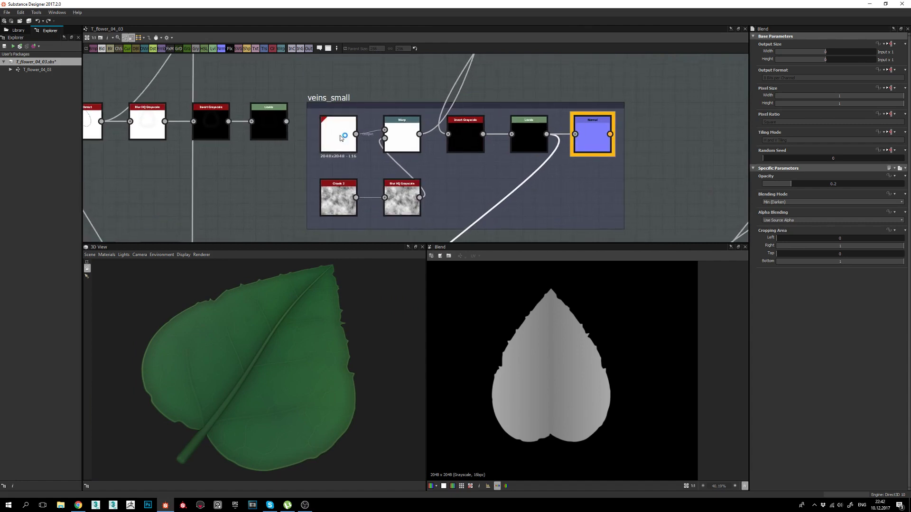
# Preview Cells 3's white cellular pattern (Scale 40, Hardness 0.22) and turn the leaf horizontal in 3D.
pyautogui.doubleClick(338, 135)
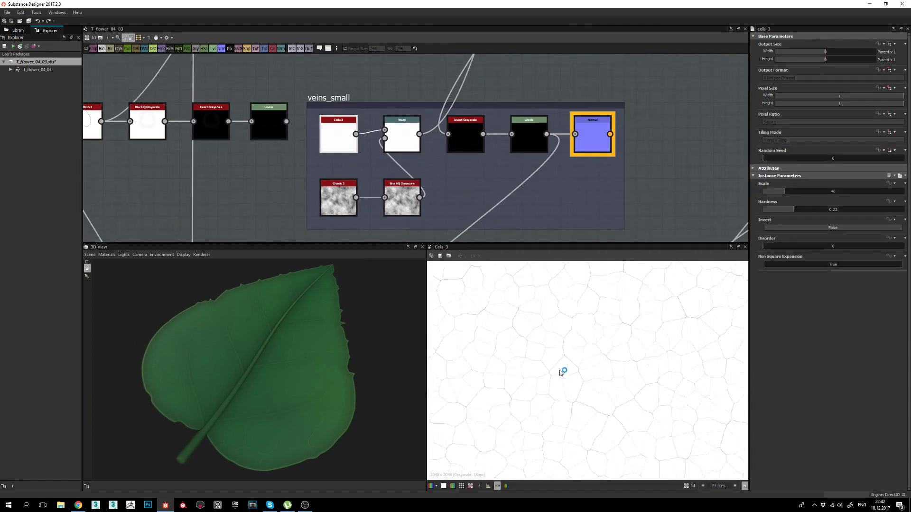
pyautogui.scroll(5, 560, 365)
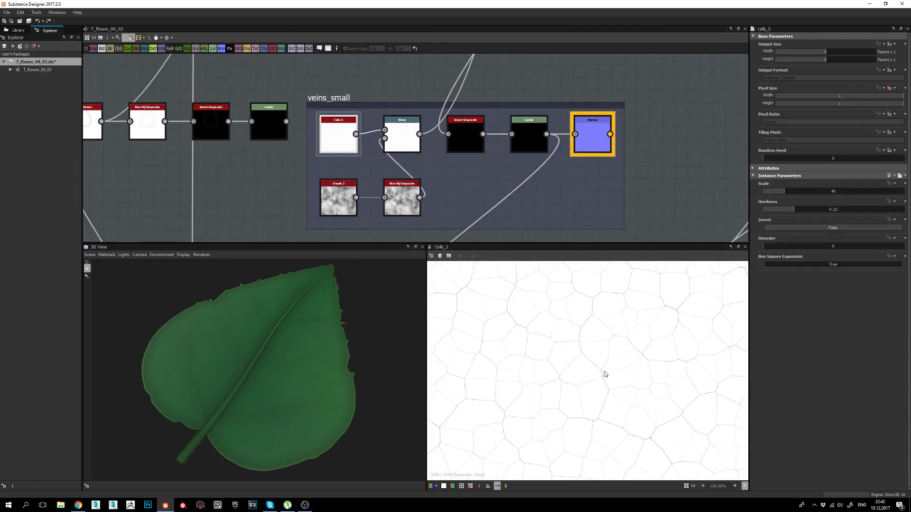
pyautogui.scroll(-1, 605, 375)
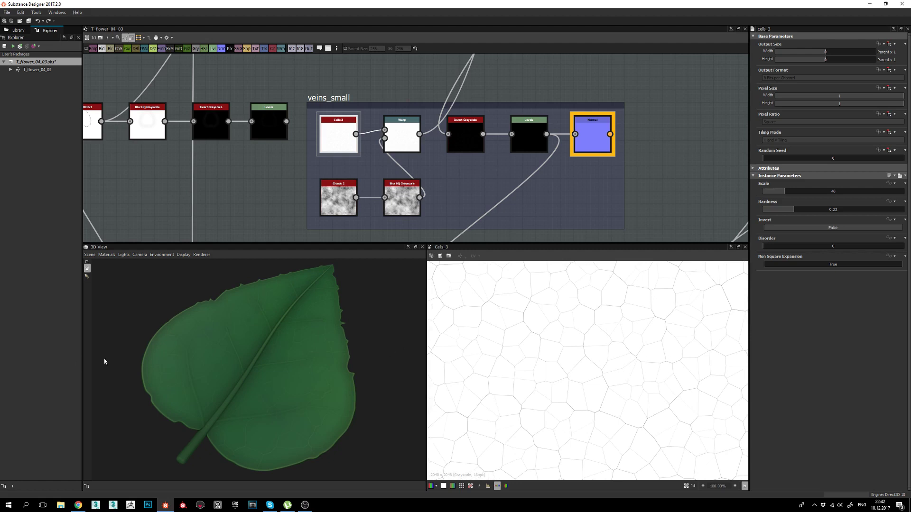
pyautogui.moveTo(106, 362); pyautogui.dragTo(252, 388)
pyautogui.scroll(3, 249, 380)
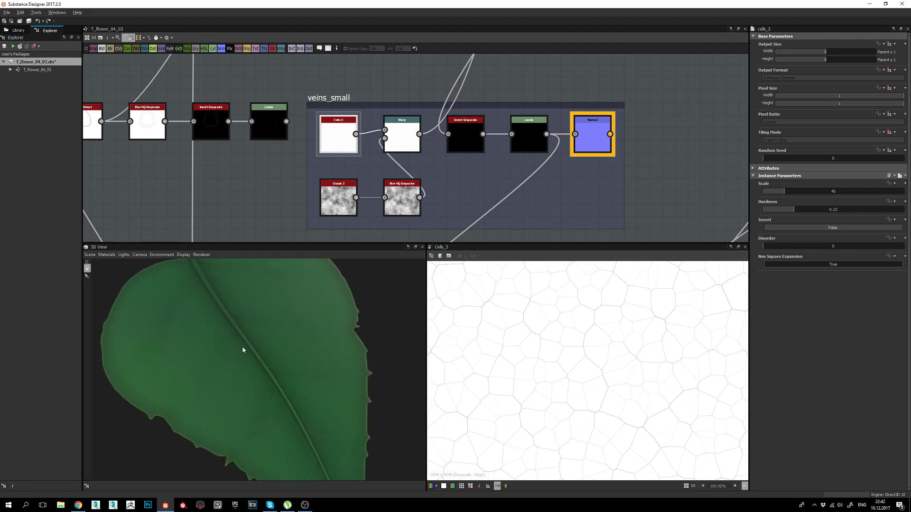
pyautogui.scroll(-4, 637, 396)
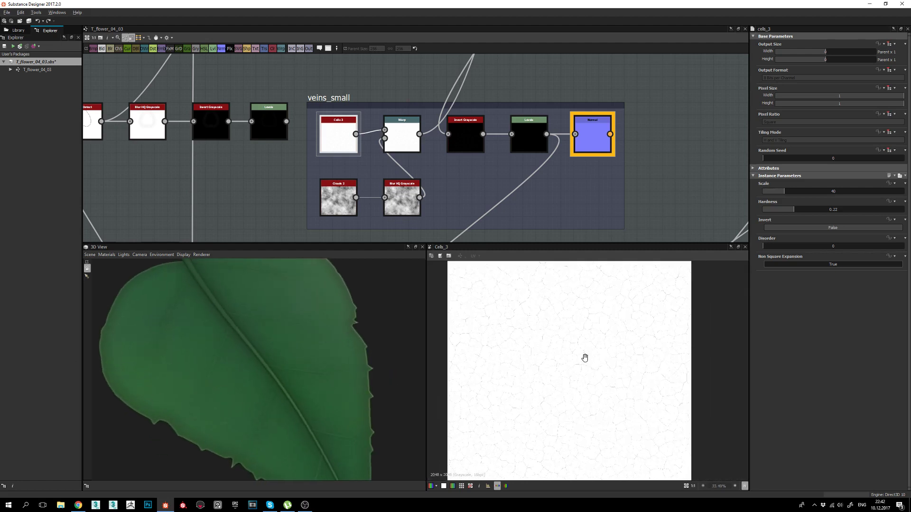
pyautogui.scroll(2, 563, 354)
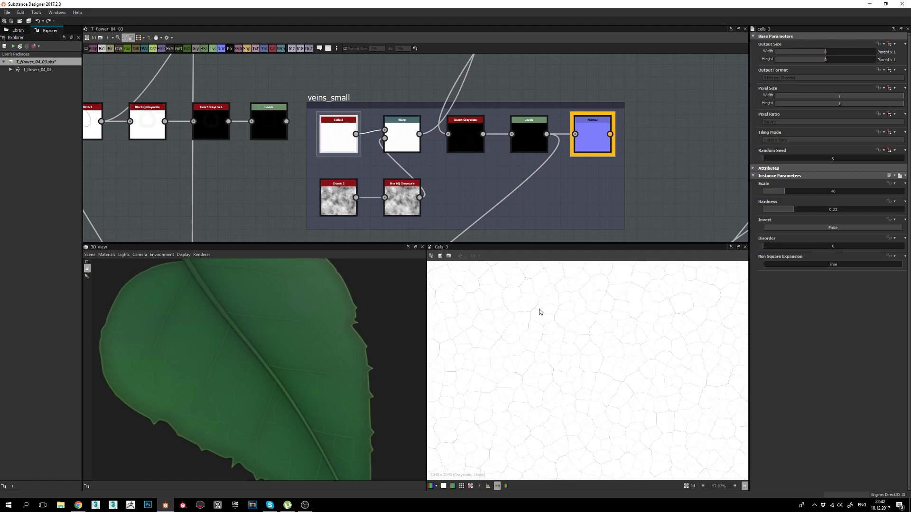
pyautogui.scroll(-2, 539, 313)
pyautogui.moveTo(574, 420); pyautogui.dragTo(578, 414, button='middle')
pyautogui.moveTo(199, 334); pyautogui.dragTo(280, 415)
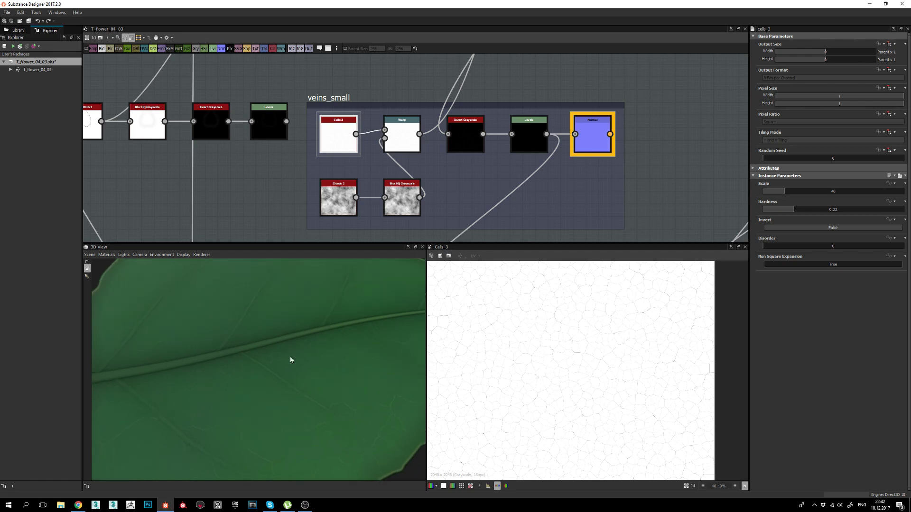
pyautogui.moveTo(291, 360); pyautogui.dragTo(297, 389)
pyautogui.moveTo(294, 446); pyautogui.dragTo(276, 400)
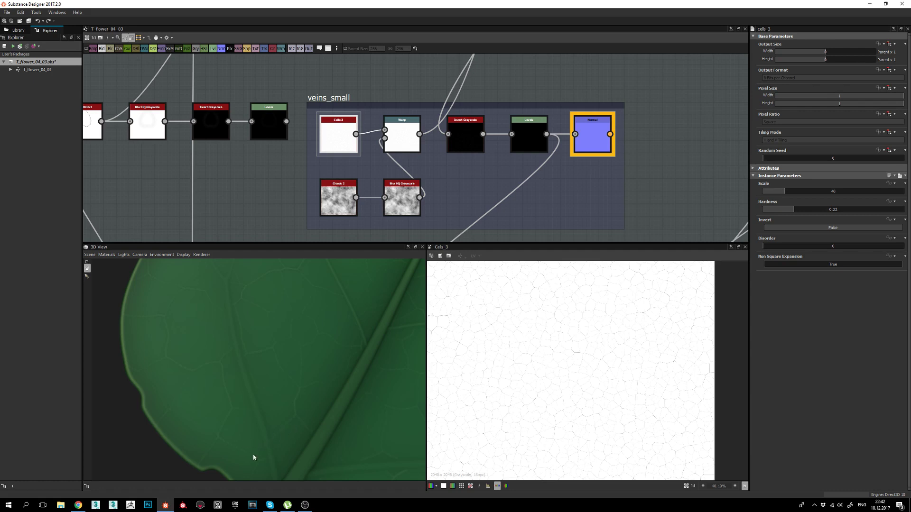
pyautogui.moveTo(301, 378); pyautogui.dragTo(298, 419)
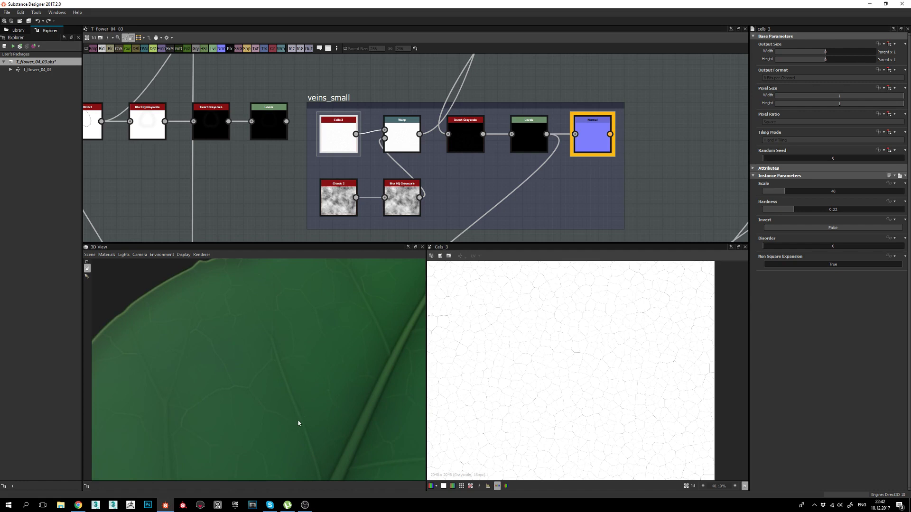
pyautogui.moveTo(286, 363); pyautogui.dragTo(222, 402)
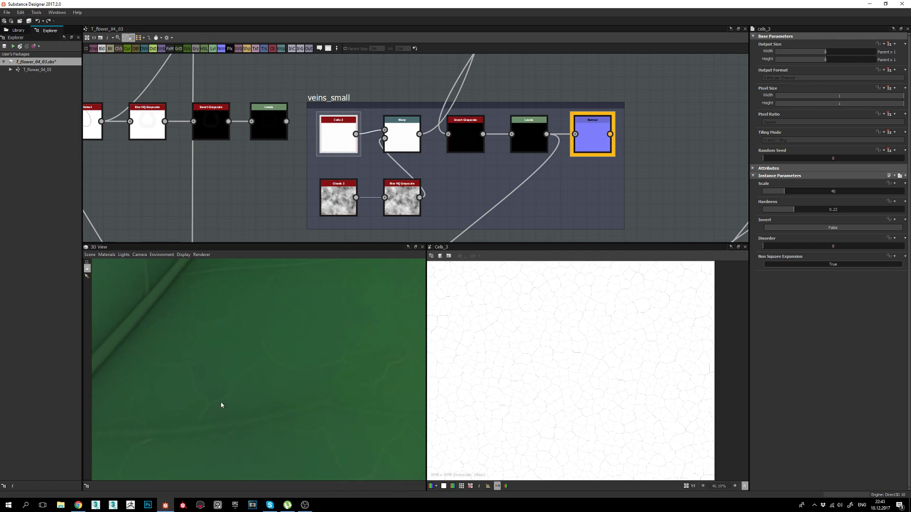
pyautogui.moveTo(291, 374); pyautogui.dragTo(340, 336)
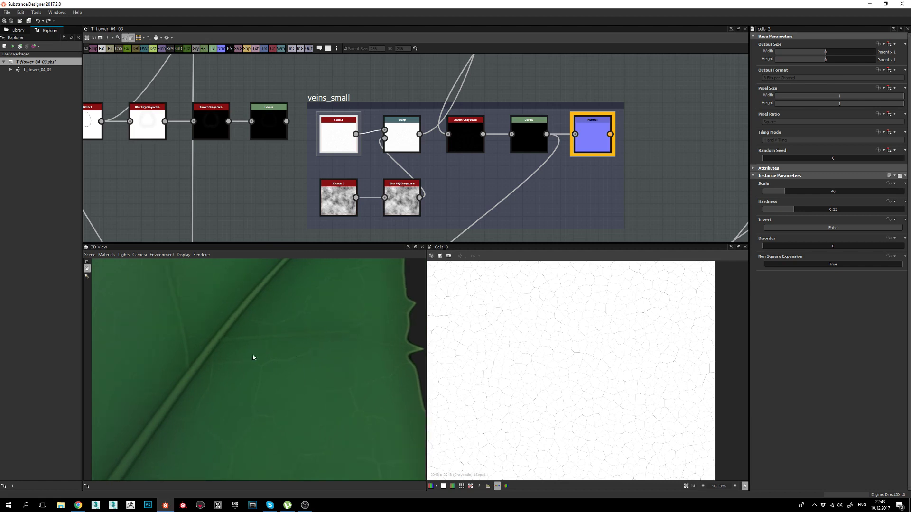
pyautogui.moveTo(267, 362); pyautogui.dragTo(236, 409)
pyautogui.scroll(-4, 300, 392)
pyautogui.moveTo(236, 408); pyautogui.dragTo(250, 403, button='middle')
pyautogui.scroll(4, 292, 355)
pyautogui.moveTo(292, 354); pyautogui.dragTo(266, 361)
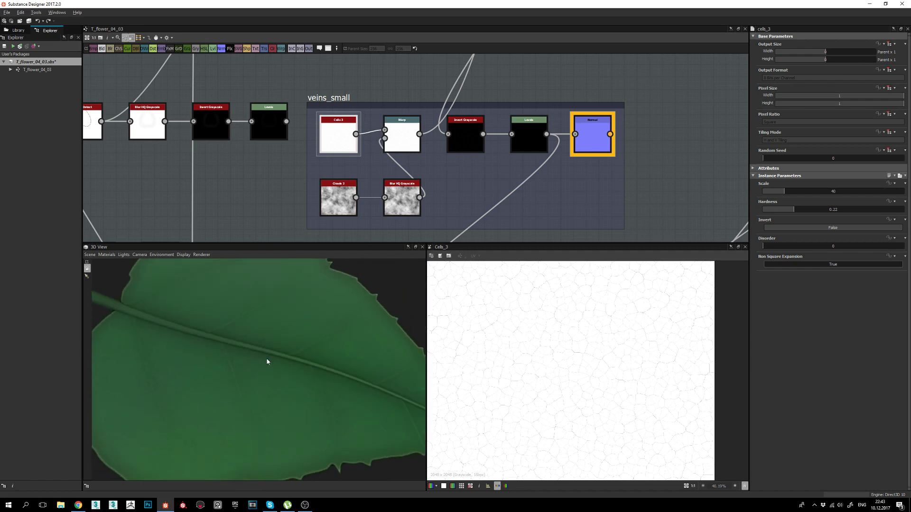
pyautogui.scroll(-3, 299, 395)
pyautogui.moveTo(298, 392); pyautogui.dragTo(280, 400)
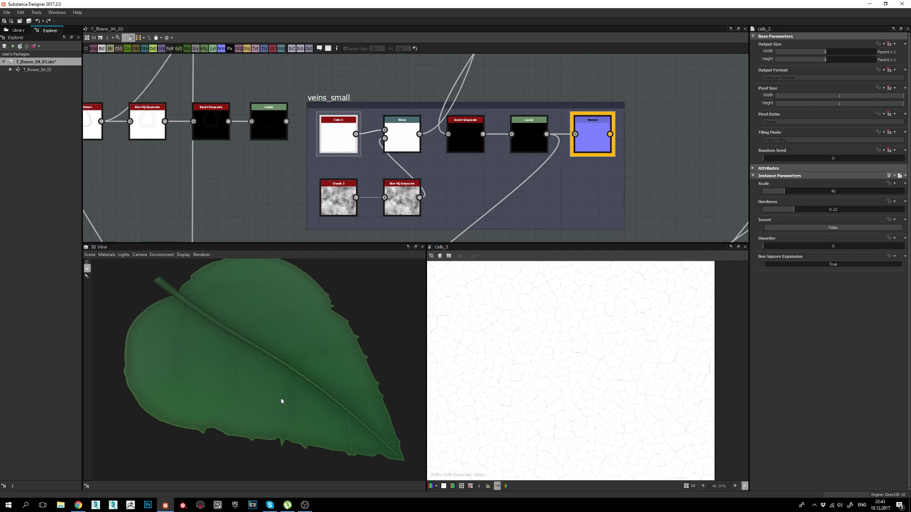
pyautogui.moveTo(281, 402); pyautogui.dragTo(309, 401)
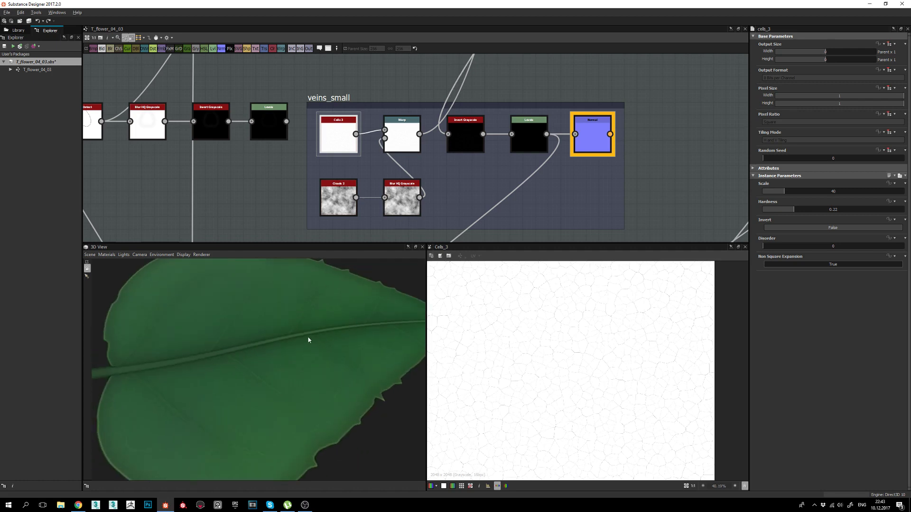
pyautogui.moveTo(309, 338); pyautogui.dragTo(292, 339)
pyautogui.moveTo(449, 179); pyautogui.dragTo(449, 183, button='middle')
pyautogui.moveTo(340, 322); pyautogui.dragTo(398, 285)
pyautogui.moveTo(513, 141); pyautogui.dragTo(459, 261, button='middle')
# Check the extra Flood Fill node above the flood_fill group, then delete it.
pyautogui.moveTo(470, 121); pyautogui.dragTo(367, 284, button='middle')
pyautogui.scroll(-2, 439, 136)
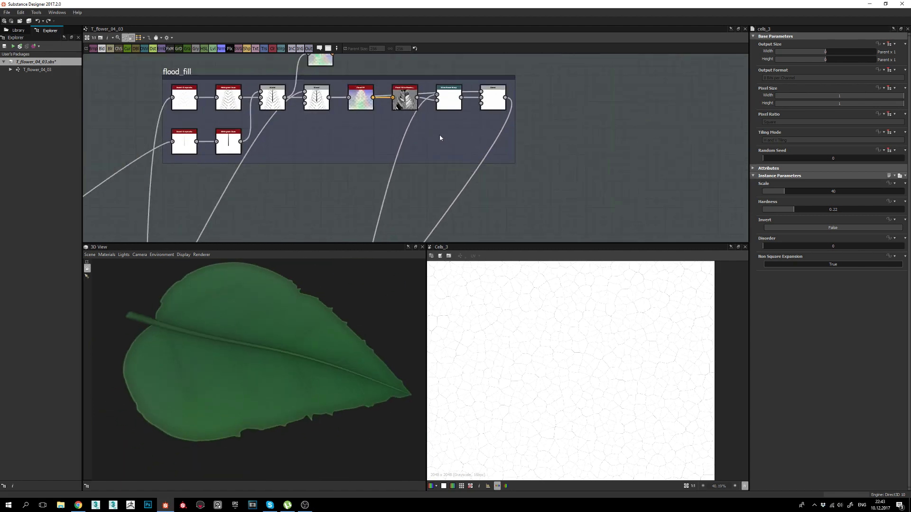
pyautogui.moveTo(380, 111); pyautogui.dragTo(435, 153, button='middle')
pyautogui.doubleClick(386, 102)
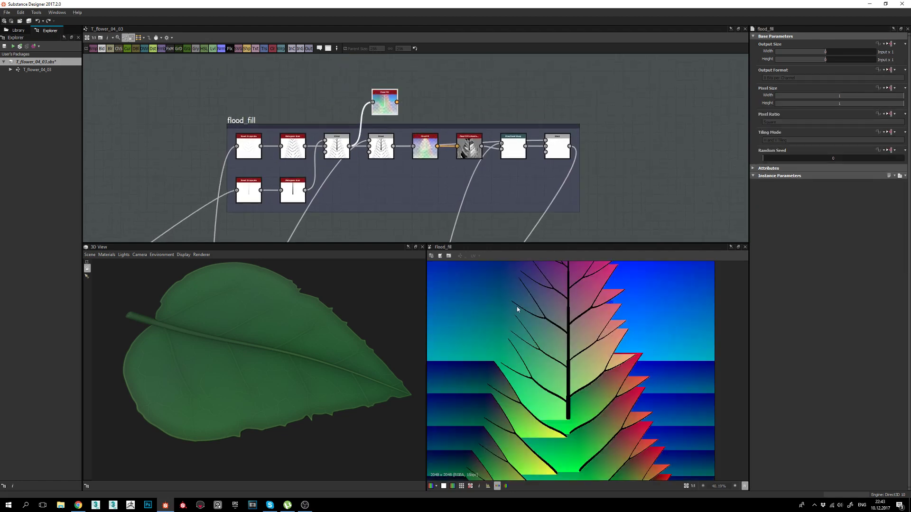
pyautogui.press('Delete')
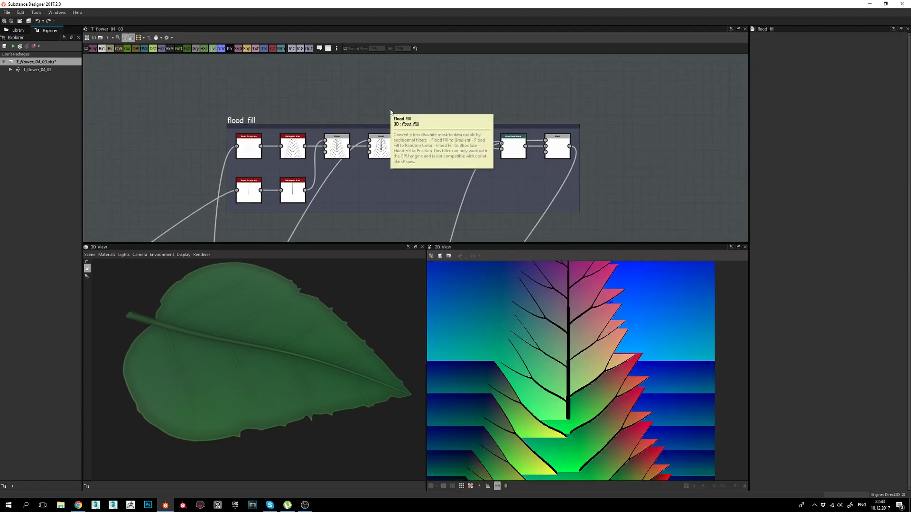
# Preview the group's Flood Fill output showing rainbow cells between the veins.
pyautogui.moveTo(467, 167); pyautogui.dragTo(468, 145, button='middle')
pyautogui.doubleClick(426, 125)
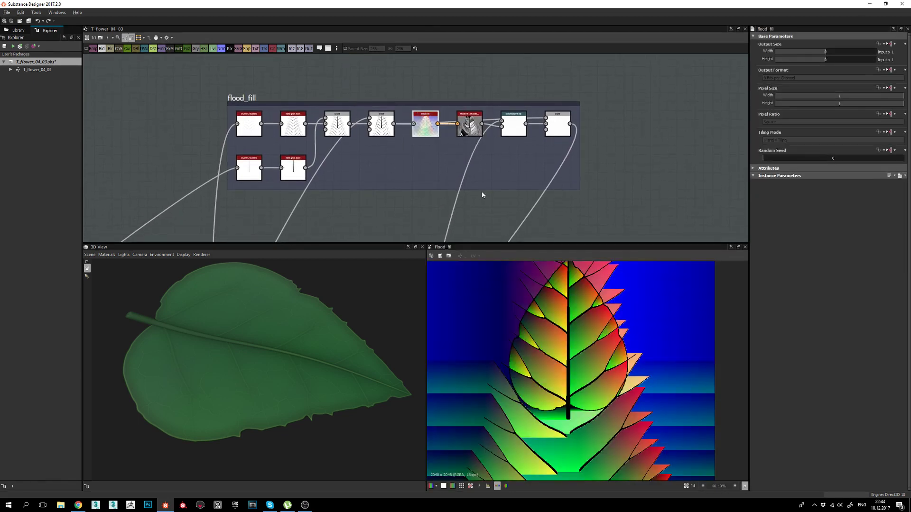
pyautogui.moveTo(394, 195); pyautogui.dragTo(413, 169, button='middle')
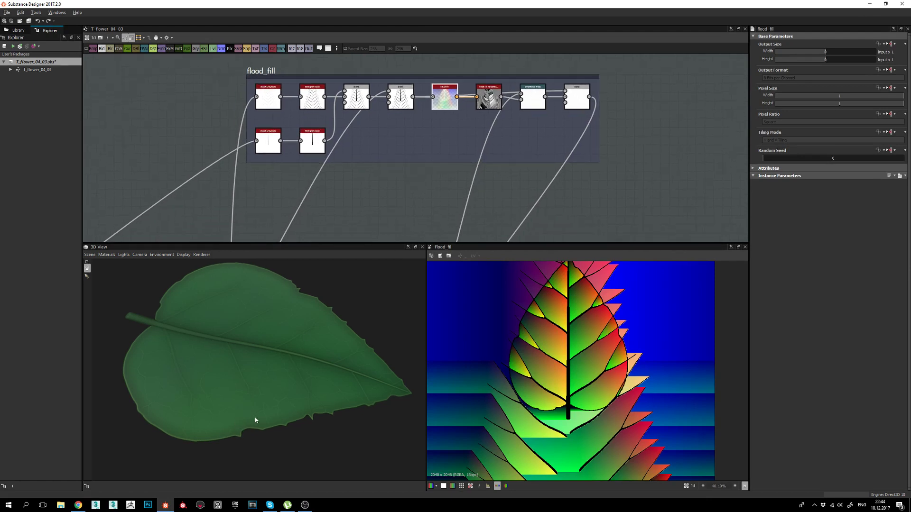
pyautogui.moveTo(255, 417); pyautogui.dragTo(360, 408)
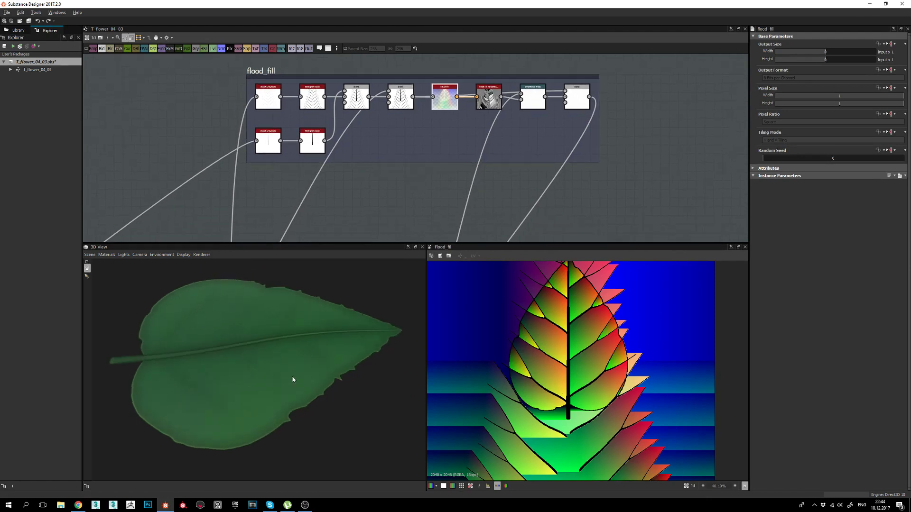
pyautogui.moveTo(295, 380); pyautogui.dragTo(256, 375)
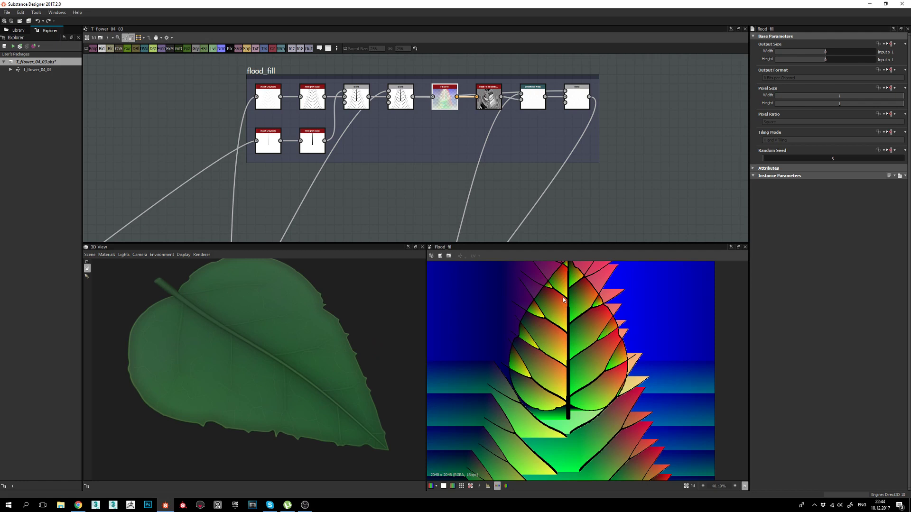
pyautogui.moveTo(438, 160); pyautogui.dragTo(441, 173, button='middle')
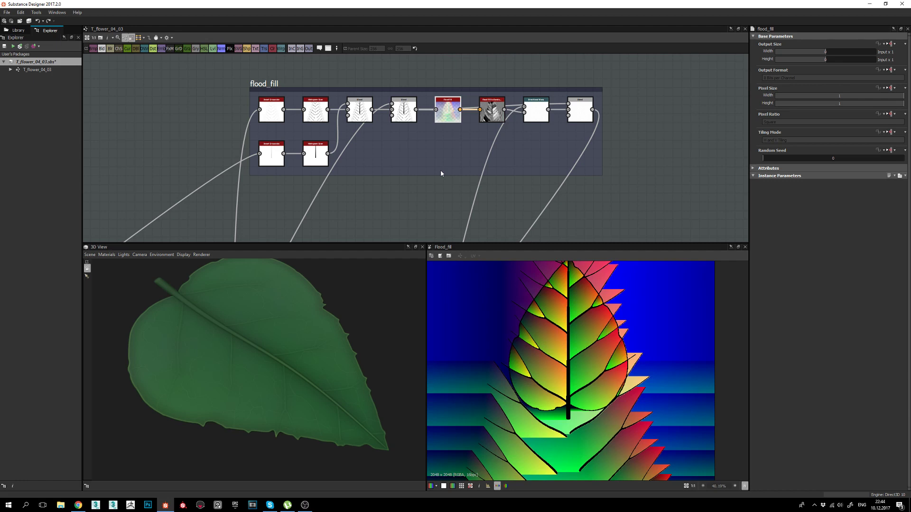
# Turn the leaf horizontal in 3D and preview the top Invert Grayscale node.
pyautogui.moveTo(421, 177); pyautogui.dragTo(466, 162, button='middle')
pyautogui.moveTo(177, 409); pyautogui.dragTo(257, 426)
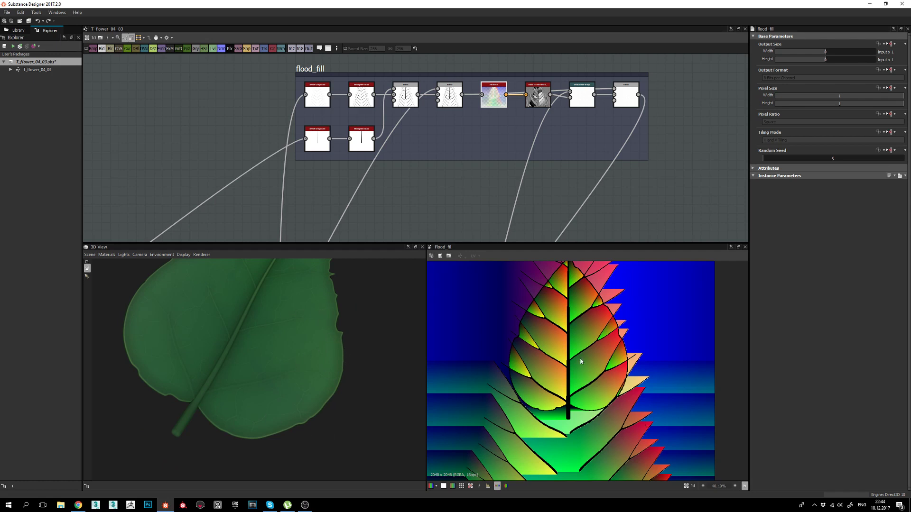
pyautogui.moveTo(267, 389); pyautogui.dragTo(236, 380)
pyautogui.moveTo(393, 182); pyautogui.dragTo(400, 187, button='middle')
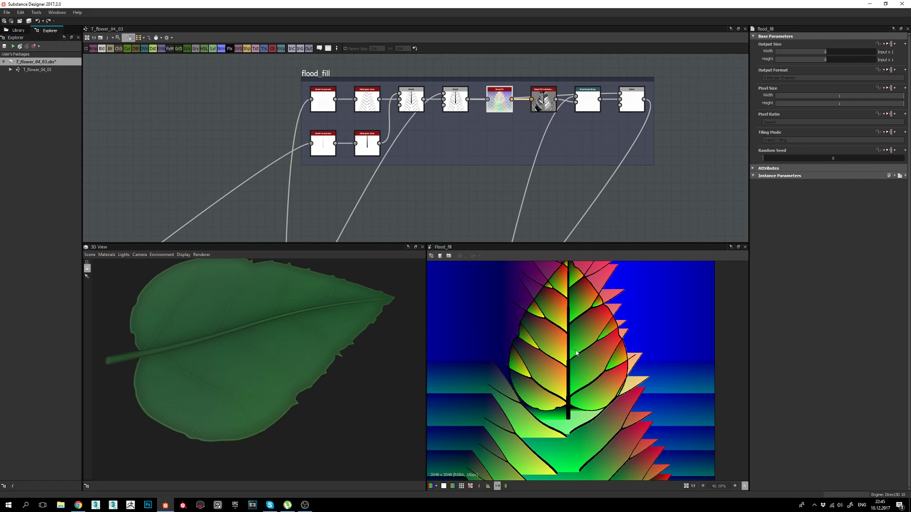
pyautogui.moveTo(431, 182); pyautogui.dragTo(443, 137, button='middle')
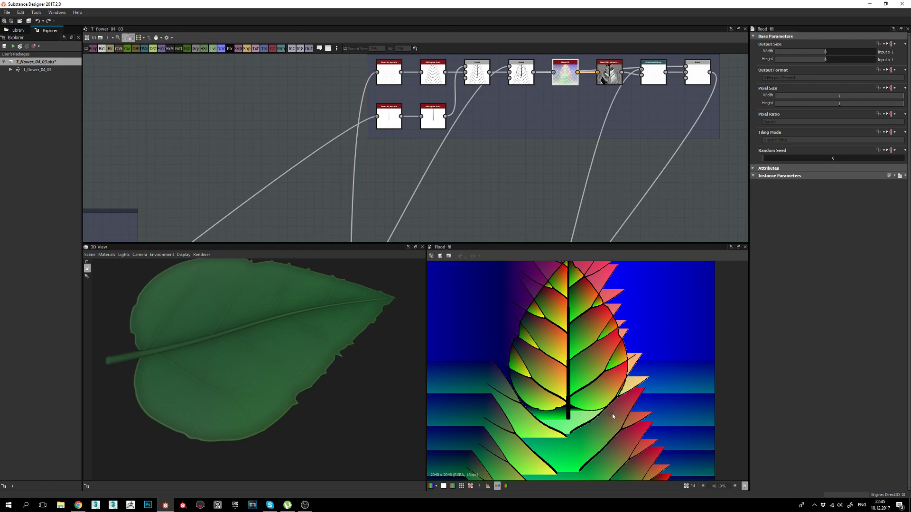
pyautogui.moveTo(377, 103); pyautogui.dragTo(377, 115, button='middle')
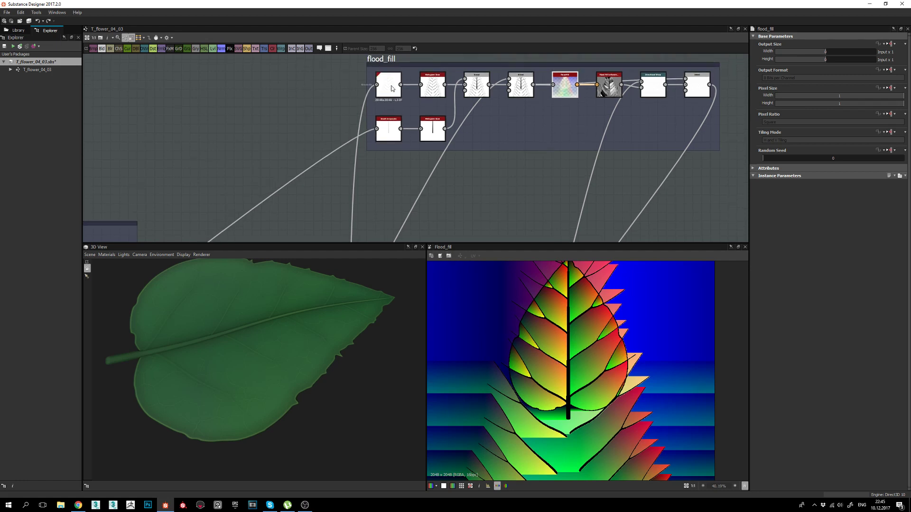
pyautogui.doubleClick(390, 86)
# Preview the Directional Warp node's warped output in flood_fill.
pyautogui.moveTo(444, 186); pyautogui.dragTo(433, 138, button='middle')
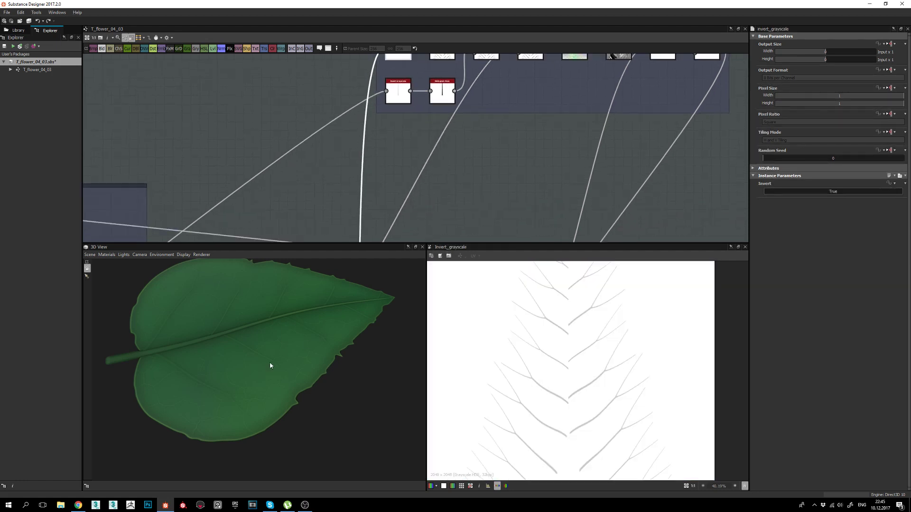
pyautogui.moveTo(223, 362); pyautogui.dragTo(270, 319)
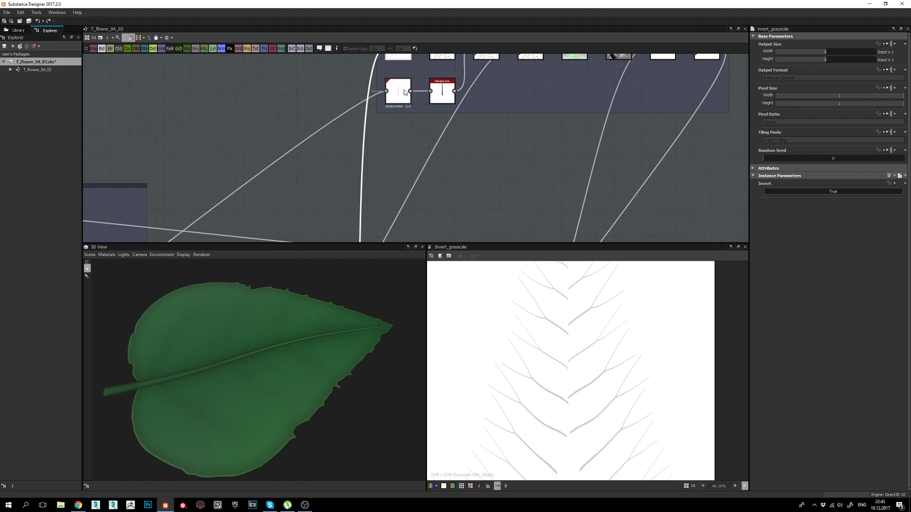
pyautogui.scroll(-5, 380, 162)
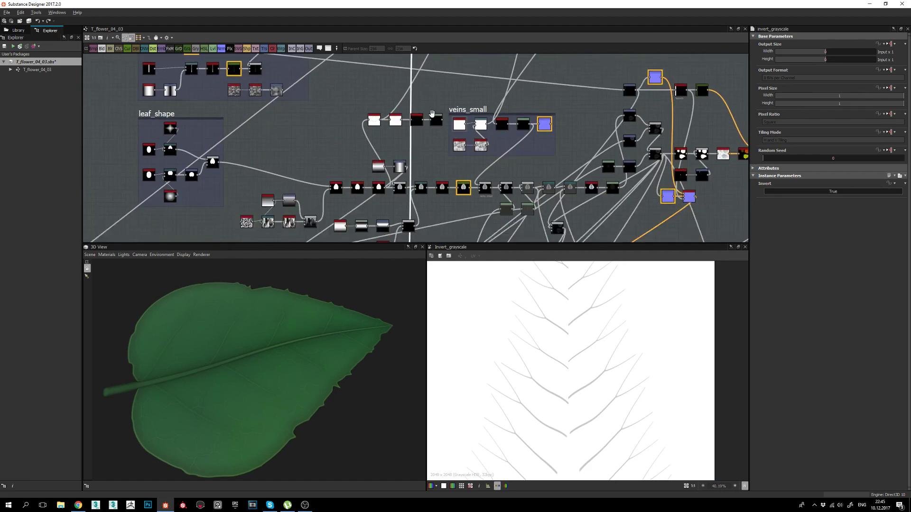
pyautogui.moveTo(433, 147); pyautogui.dragTo(433, 233, button='middle')
pyautogui.moveTo(448, 71); pyautogui.dragTo(448, 43, button='middle')
pyautogui.moveTo(451, 230)
pyautogui.mouseDown(button='middle')
pyautogui.moveTo(454, 115)
pyautogui.moveTo(452, 237)
pyautogui.mouseUp(button='middle')
pyautogui.scroll(4, 423, 155)
pyautogui.doubleClick(407, 149)
# Preview the top Invert Grayscale again, then the upper Histogram Scan vein mask.
pyautogui.moveTo(458, 62); pyautogui.dragTo(458, 209, button='middle')
pyautogui.moveTo(460, 114); pyautogui.dragTo(458, 241, button='middle')
pyautogui.moveTo(465, 57); pyautogui.dragTo(465, 209, button='middle')
pyautogui.doubleClick(467, 140)
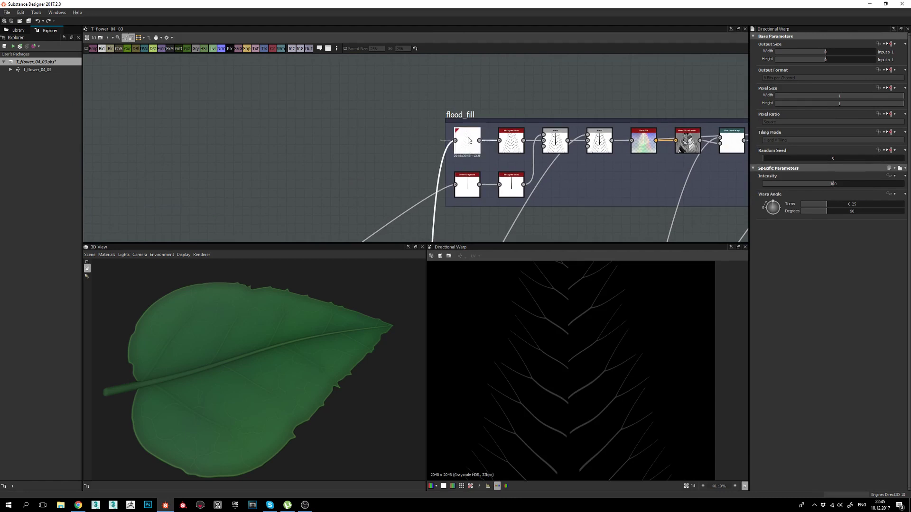
pyautogui.scroll(2, 546, 199)
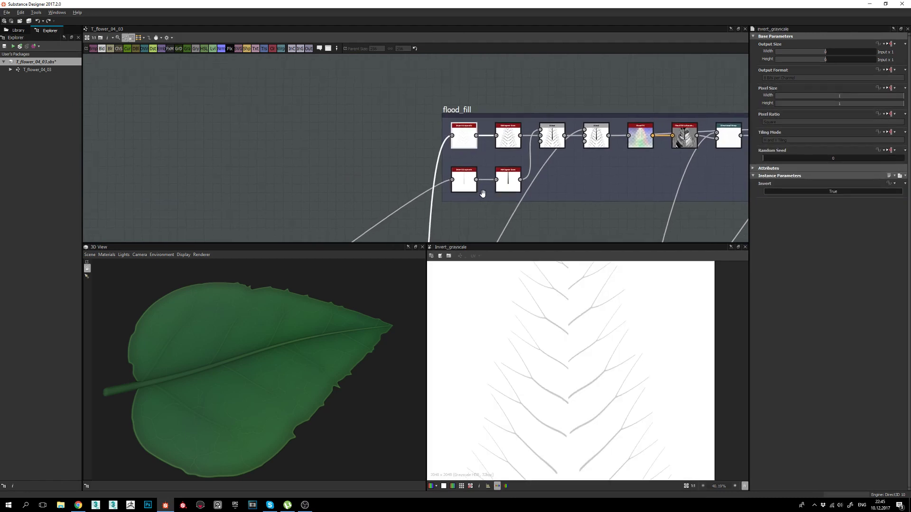
pyautogui.doubleClick(502, 128)
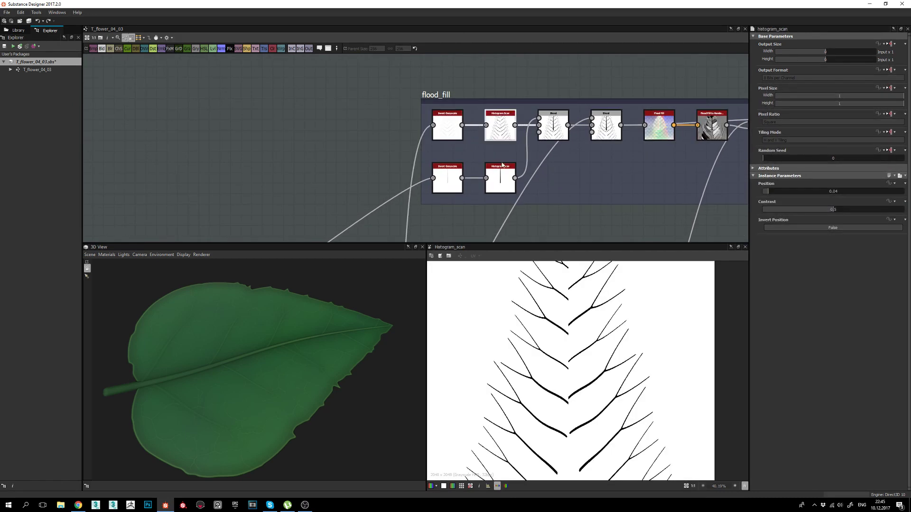
# Preview the midrib branch: the lower Invert Grayscale and lower Histogram Scan outputs.
pyautogui.moveTo(501, 127); pyautogui.dragTo(494, 105, button='middle')
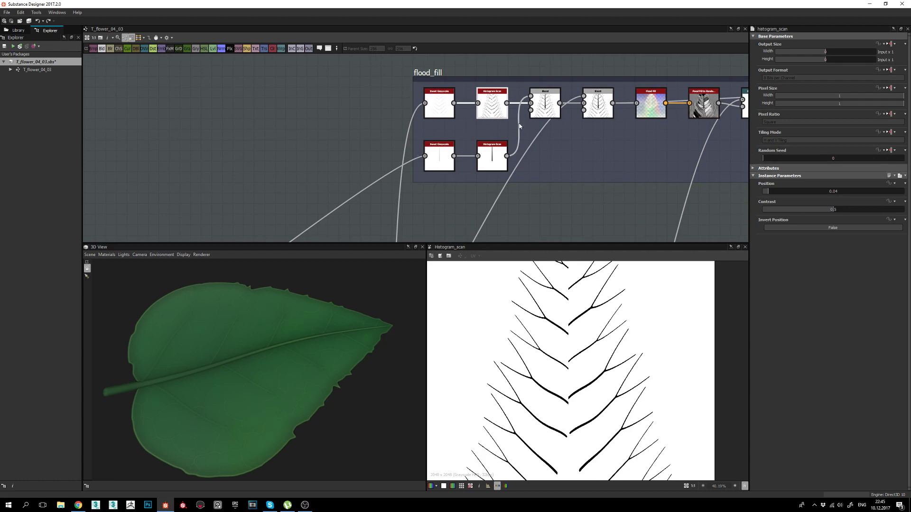
pyautogui.doubleClick(446, 153)
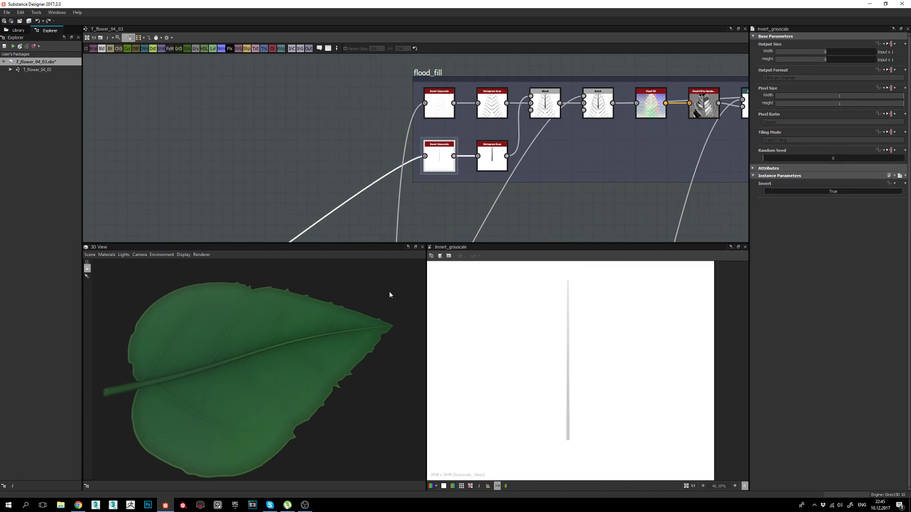
pyautogui.doubleClick(496, 163)
# Show the Multiply Blend merging the side veins with the central midrib.
pyautogui.moveTo(518, 149)
pyautogui.mouseDown(button='middle')
pyautogui.moveTo(501, 158)
pyautogui.moveTo(503, 145)
pyautogui.mouseUp(button='middle')
pyautogui.doubleClick(475, 114)
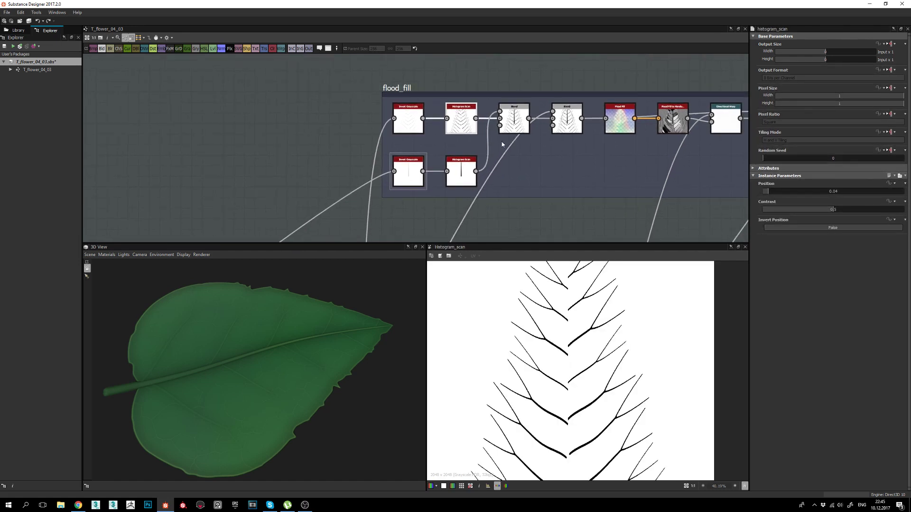
pyautogui.doubleClick(513, 119)
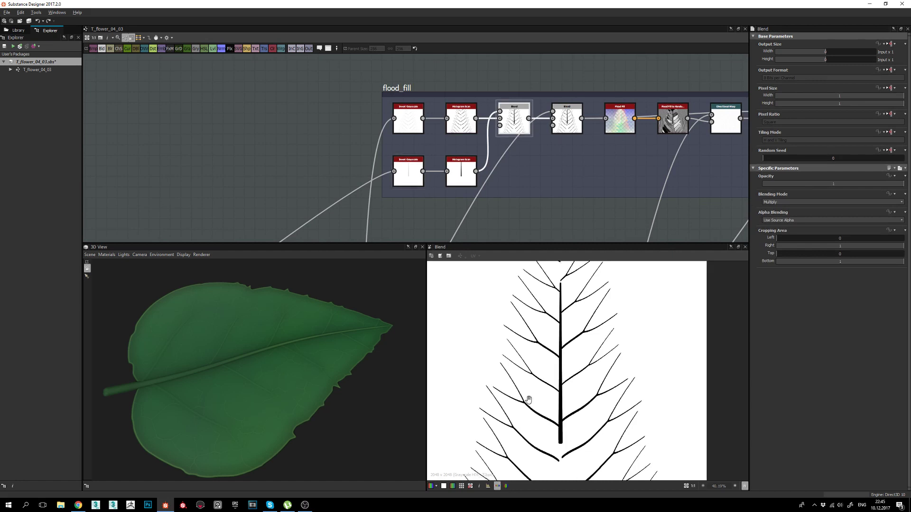
pyautogui.scroll(-1, 532, 385)
pyautogui.moveTo(529, 400)
pyautogui.mouseDown(button='middle')
pyautogui.moveTo(506, 410)
pyautogui.moveTo(542, 390)
pyautogui.mouseUp(button='middle')
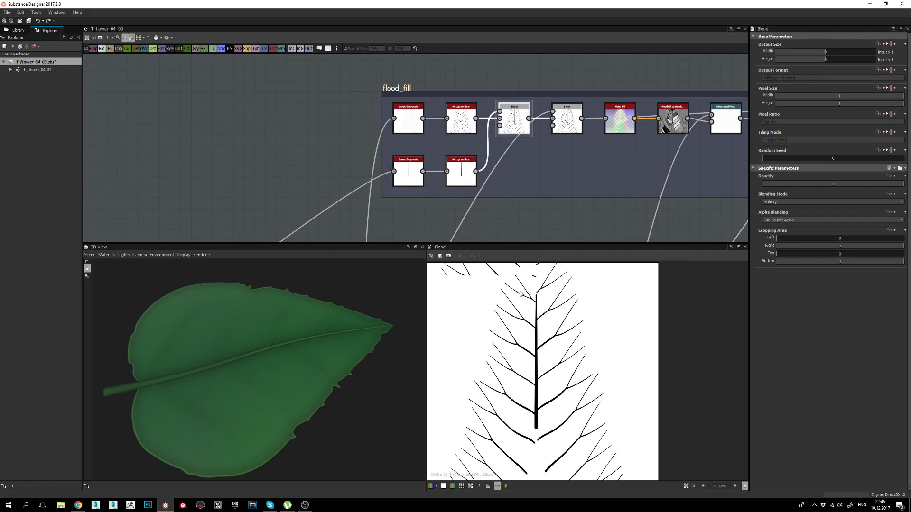
pyautogui.moveTo(593, 174); pyautogui.dragTo(543, 179, button='middle')
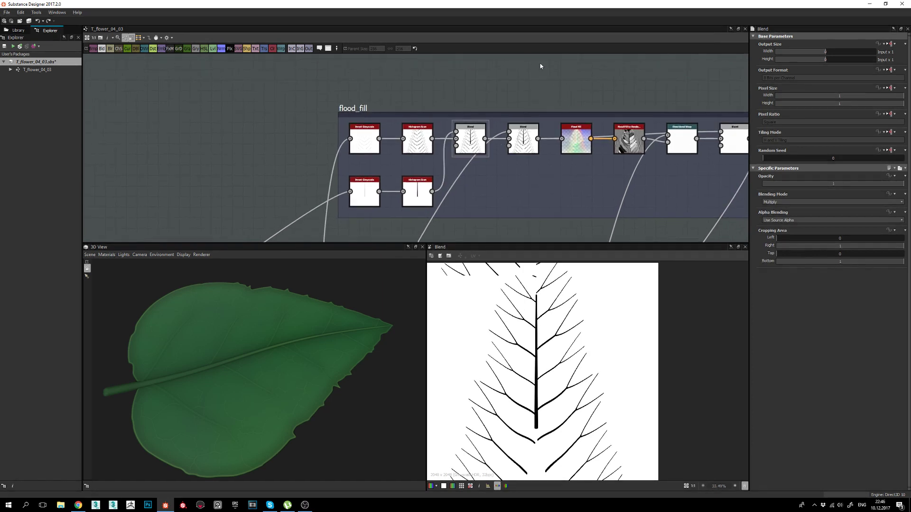
# Insert a Flood Fill node and place it just above the flood_fill frame.
pyautogui.press('space')
pyautogui.write('flo')
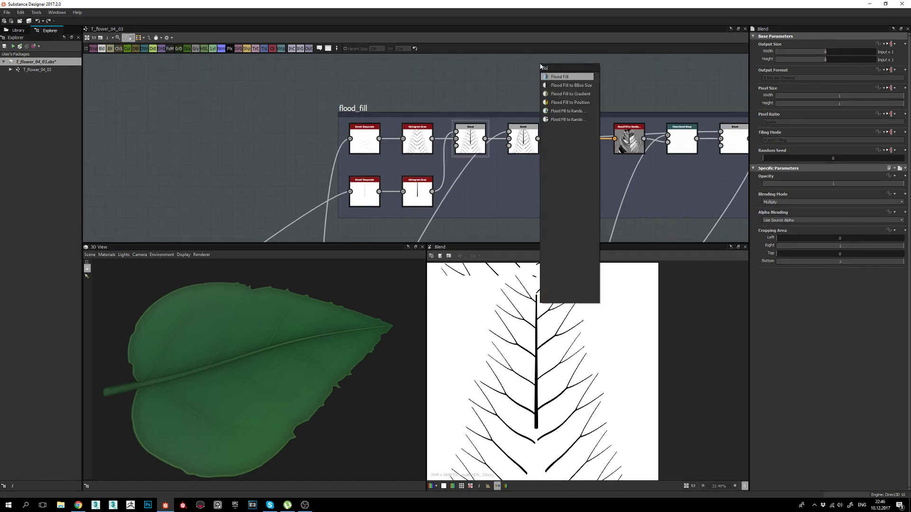
pyautogui.press('Down')
pyautogui.press('Down')
pyautogui.press('Down')
pyautogui.press('Up')
pyautogui.press('Up')
pyautogui.press('Up')
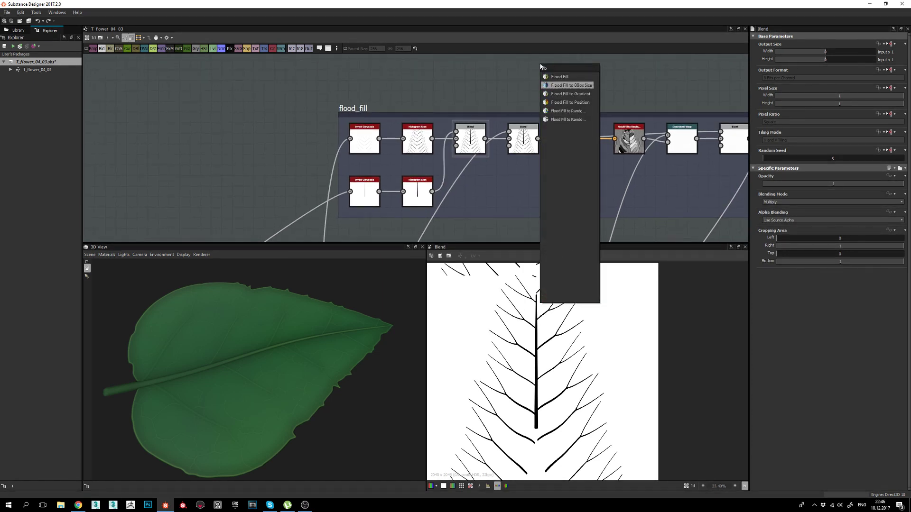
pyautogui.press('Return')
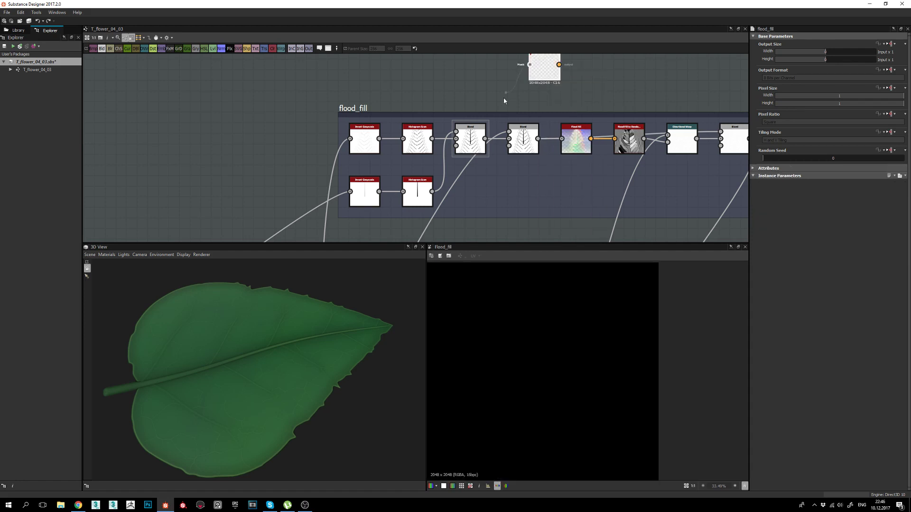
pyautogui.moveTo(547, 66); pyautogui.dragTo(516, 91)
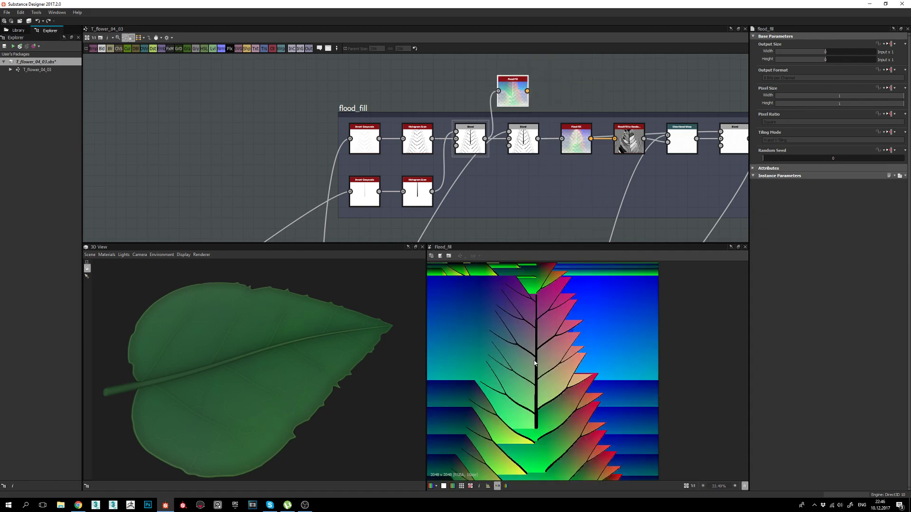
# Preview the second Multiply Blend outlining the leaf silhouette around the veins.
pyautogui.scroll(1, 497, 408)
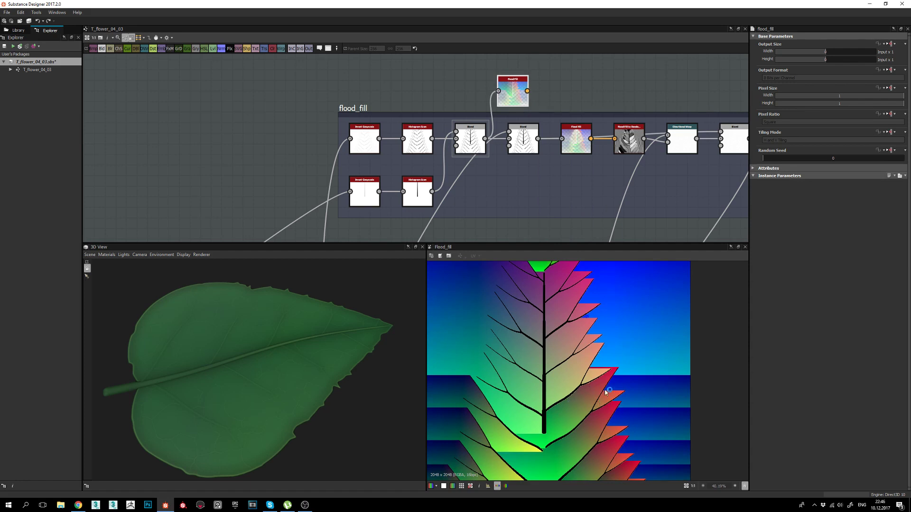
pyautogui.scroll(2, 604, 379)
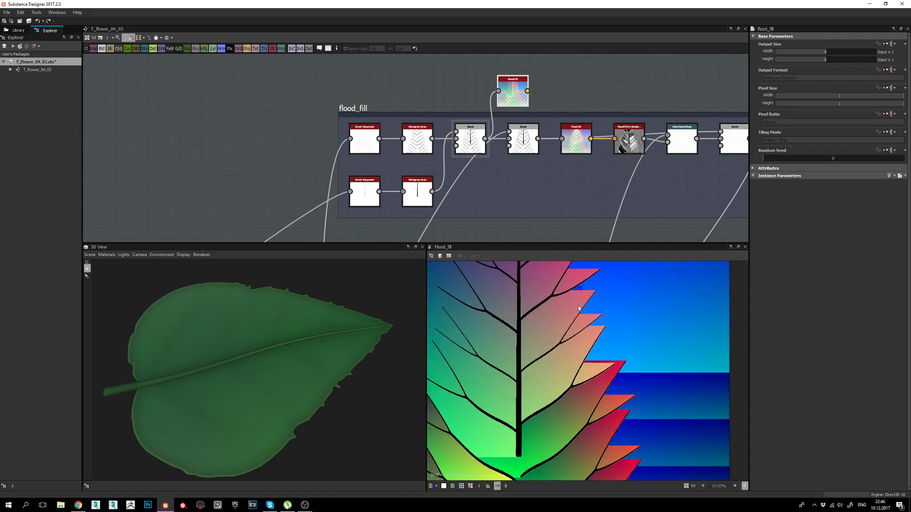
pyautogui.moveTo(484, 406)
pyautogui.mouseDown(button='middle')
pyautogui.moveTo(510, 413)
pyautogui.moveTo(480, 415)
pyautogui.mouseUp(button='middle')
pyautogui.moveTo(471, 343); pyautogui.dragTo(494, 390, button='middle')
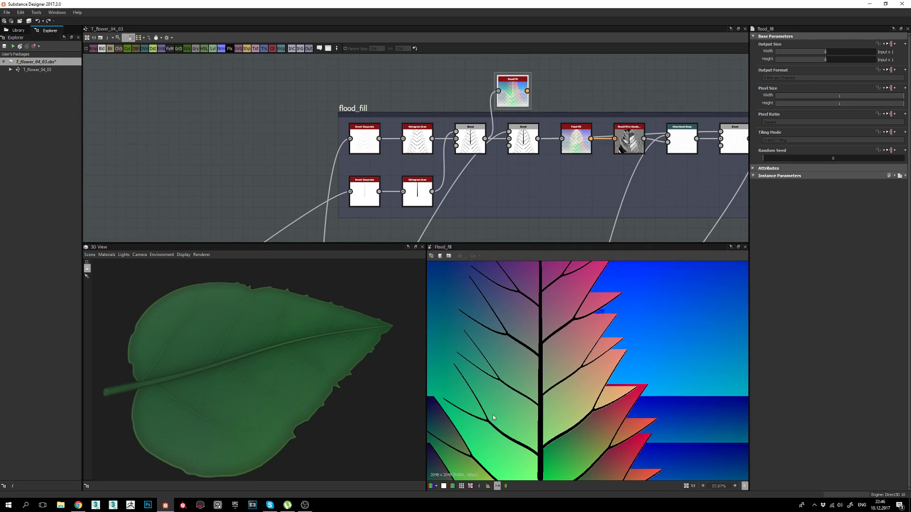
pyautogui.scroll(-2, 503, 425)
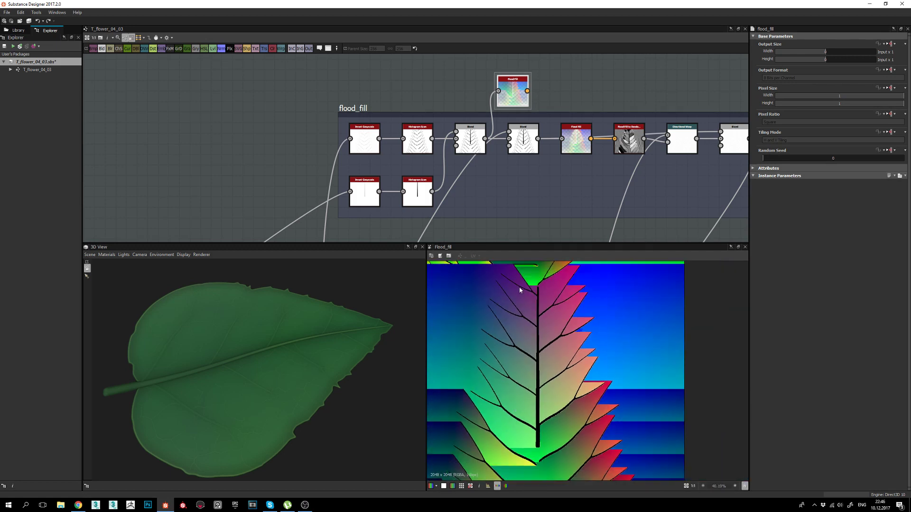
pyautogui.scroll(1, 506, 342)
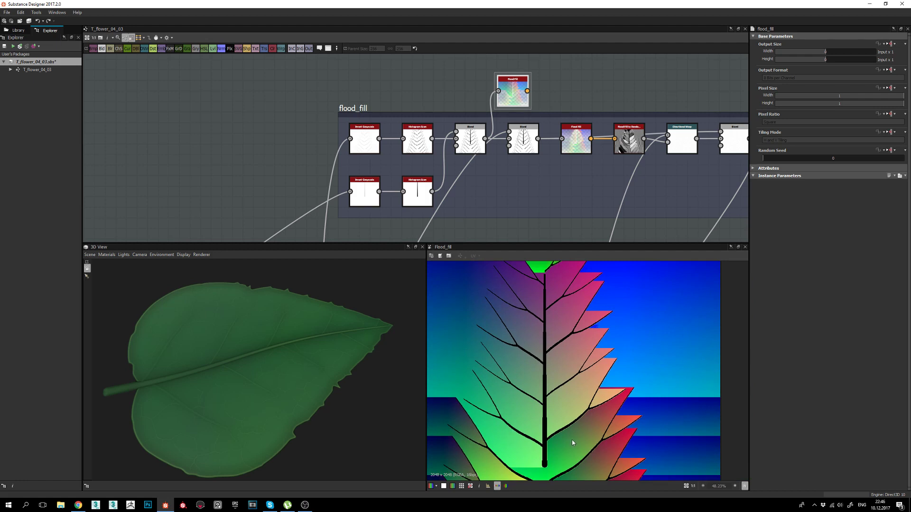
pyautogui.scroll(1, 573, 443)
pyautogui.scroll(-1, 546, 418)
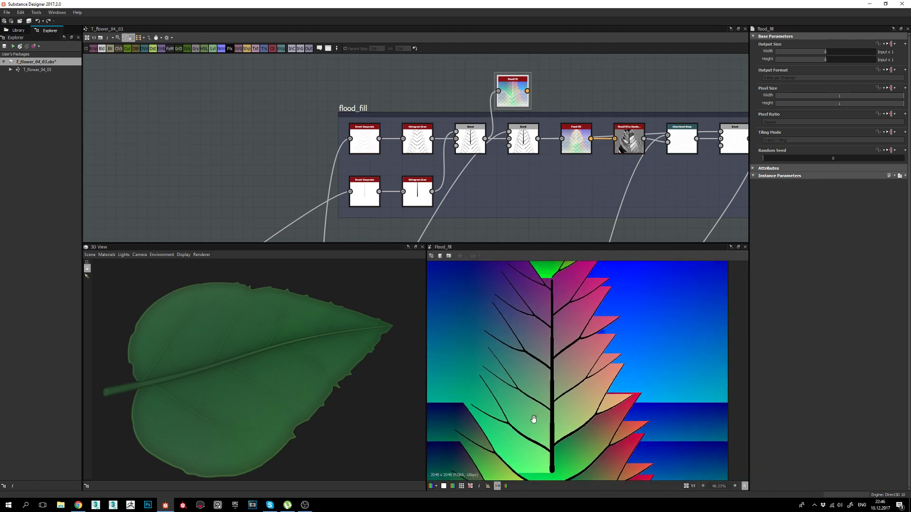
pyautogui.doubleClick(525, 139)
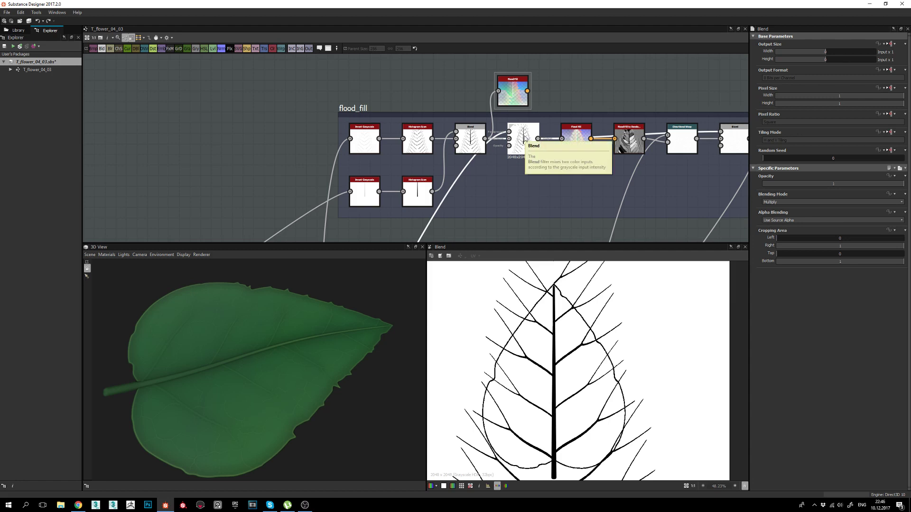
# Preview the edge_detect leaf outline and the Histogram Scan leaf silhouette mask.
pyautogui.scroll(-1, 557, 317)
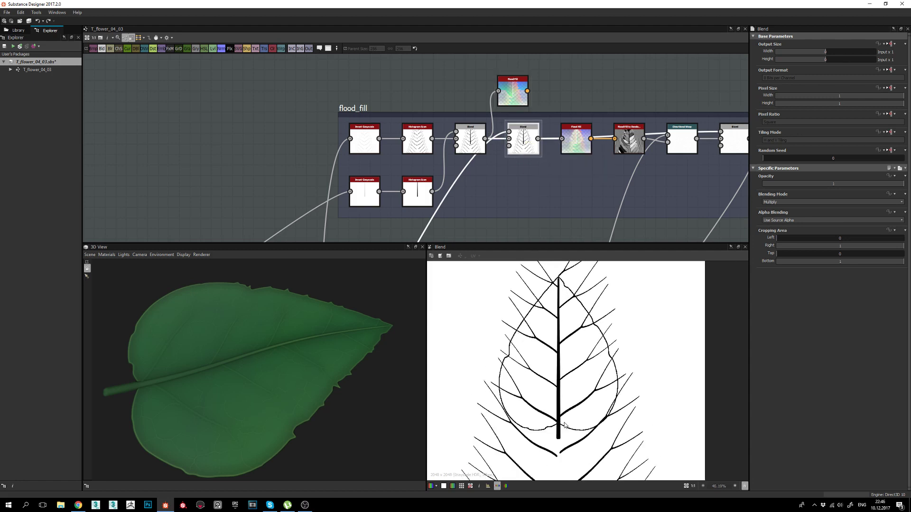
pyautogui.moveTo(470, 206); pyautogui.dragTo(543, 54, button='middle')
pyautogui.scroll(-2, 547, 69)
pyautogui.scroll(3, 462, 128)
pyautogui.click(430, 129)
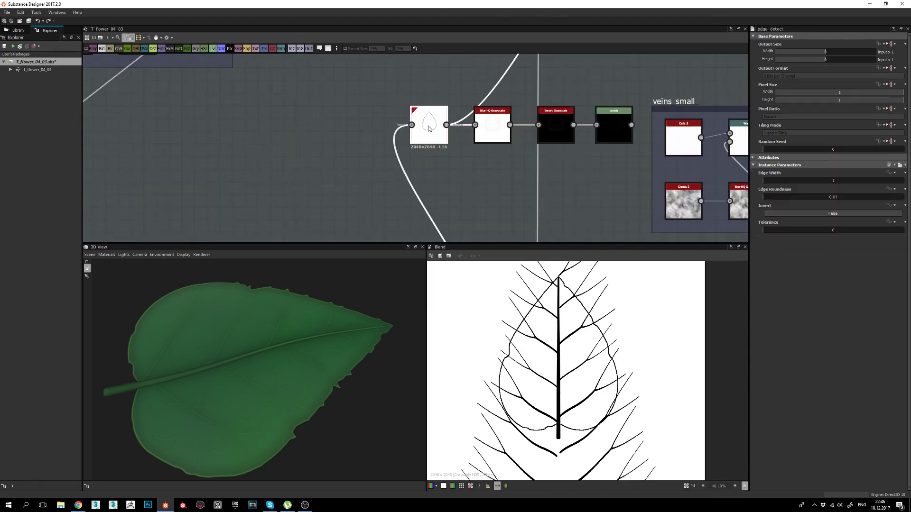
pyautogui.doubleClick(430, 129)
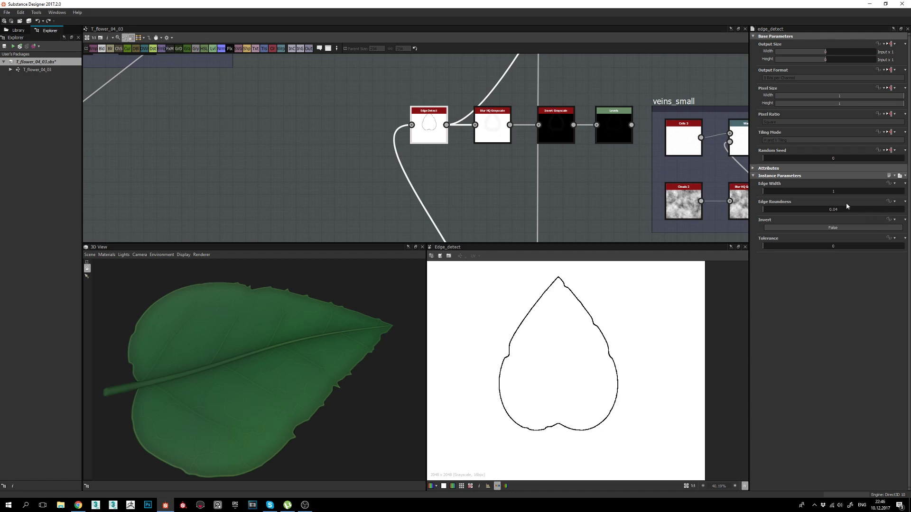
pyautogui.moveTo(425, 155); pyautogui.dragTo(481, 16, button='middle')
pyautogui.doubleClick(509, 181)
# Preview the Blend output, then the Flood Fill node's output.
pyautogui.moveTo(527, 141); pyautogui.dragTo(516, 191, button='middle')
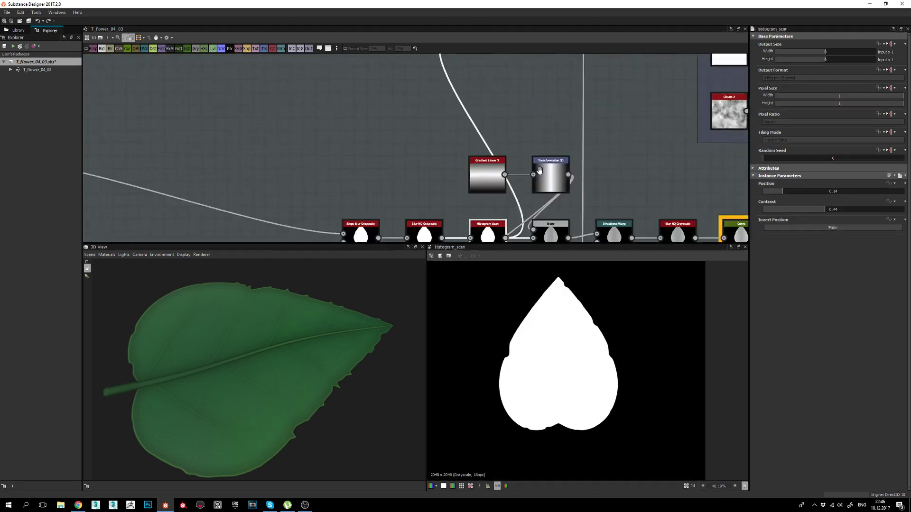
pyautogui.scroll(-3, 516, 192)
pyautogui.moveTo(552, 71); pyautogui.dragTo(509, 160, button='middle')
pyautogui.moveTo(558, 63); pyautogui.dragTo(508, 172, button='middle')
pyautogui.moveTo(554, 79); pyautogui.dragTo(529, 144, button='middle')
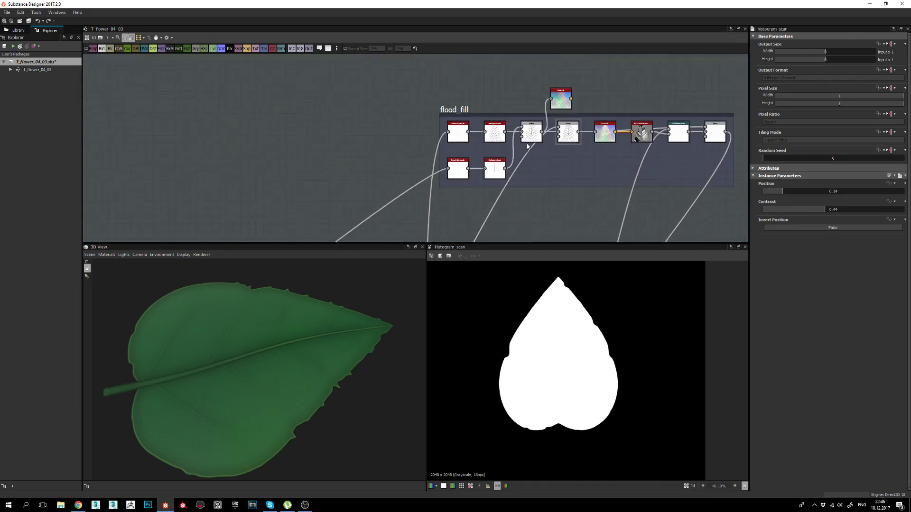
pyautogui.scroll(2, 566, 131)
pyautogui.click(567, 139)
pyautogui.doubleClick(568, 139)
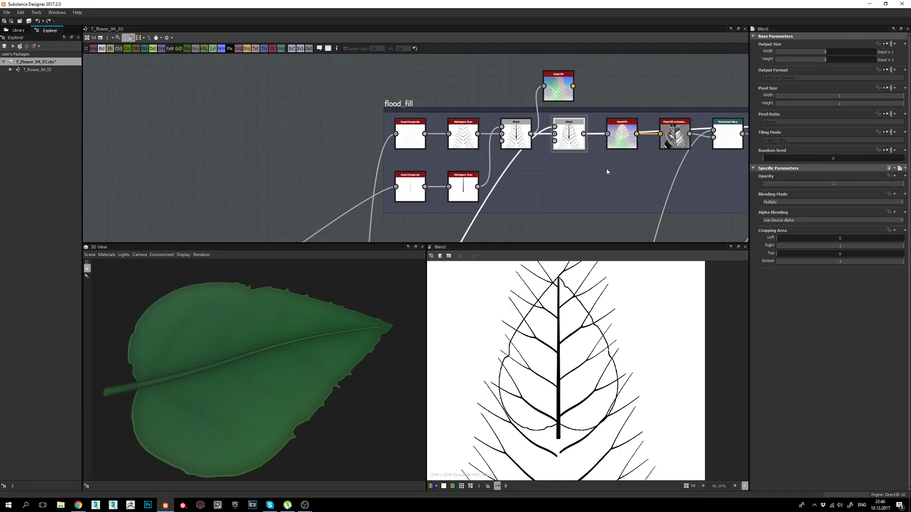
pyautogui.moveTo(607, 172); pyautogui.dragTo(550, 172, button='middle')
pyautogui.doubleClick(565, 134)
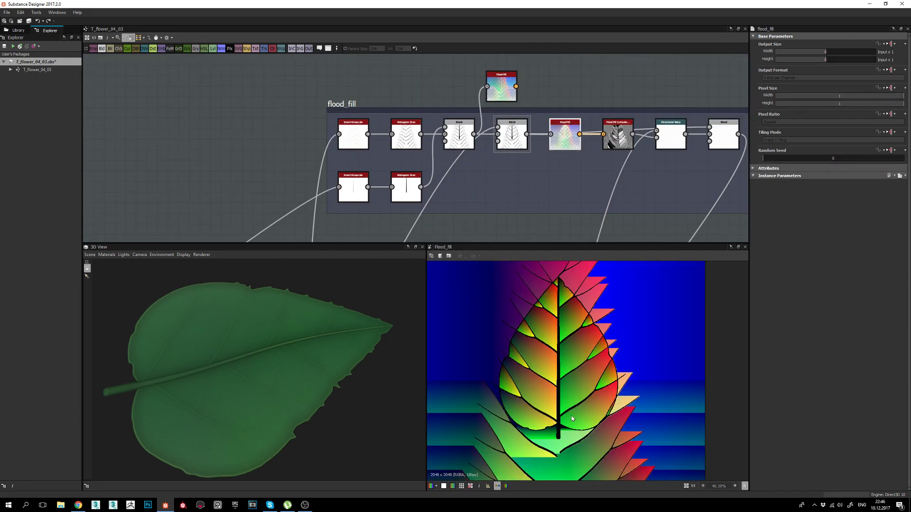
# Show the Flood Fill to Random Grayscale output, a different gray per leaf cell.
pyautogui.scroll(4, 572, 419)
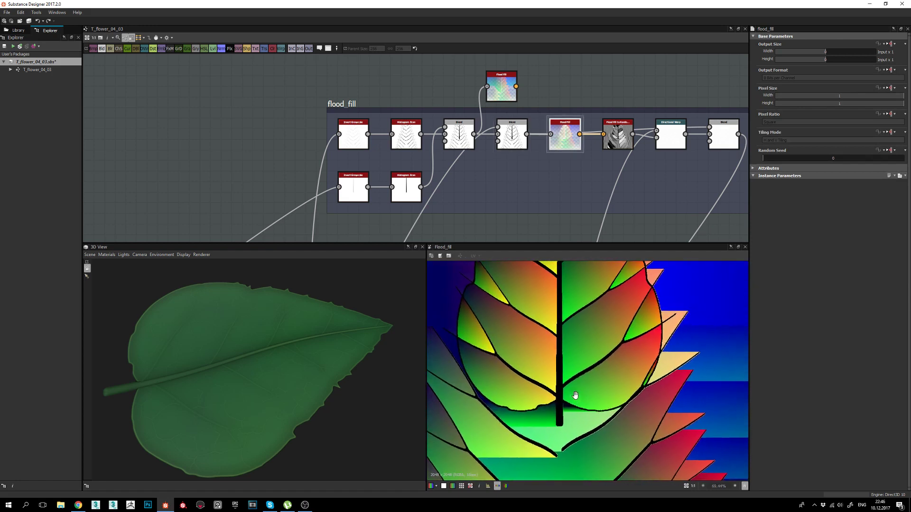
pyautogui.moveTo(575, 395); pyautogui.dragTo(576, 397, button='middle')
pyautogui.scroll(1, 494, 381)
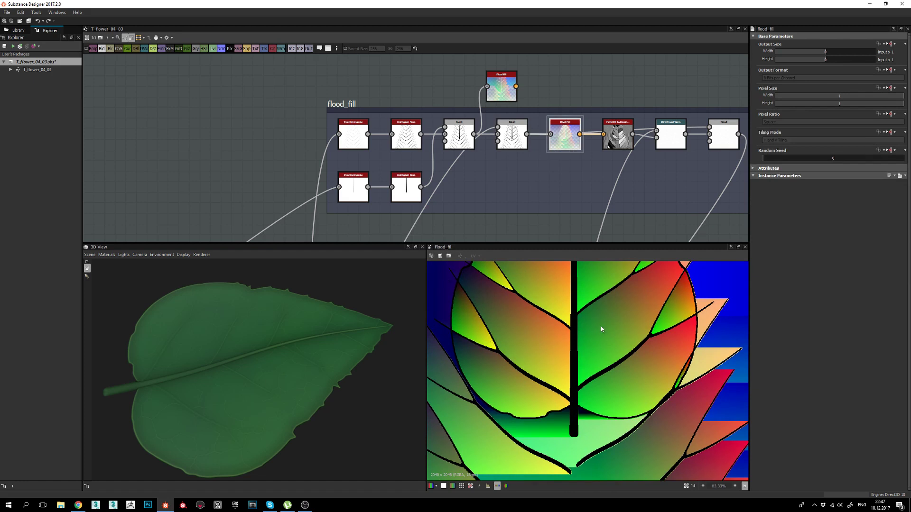
pyautogui.moveTo(597, 168); pyautogui.dragTo(520, 182, button='middle')
pyautogui.click(541, 150)
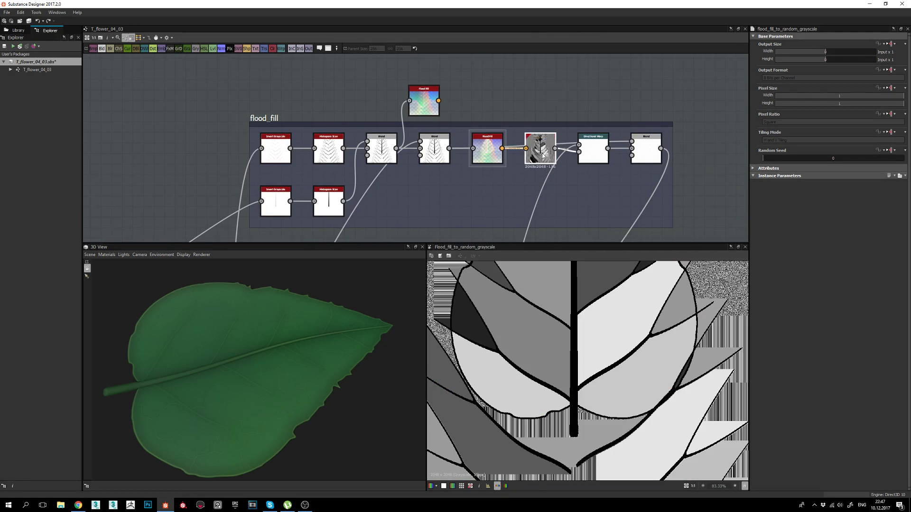
pyautogui.scroll(-5, 612, 356)
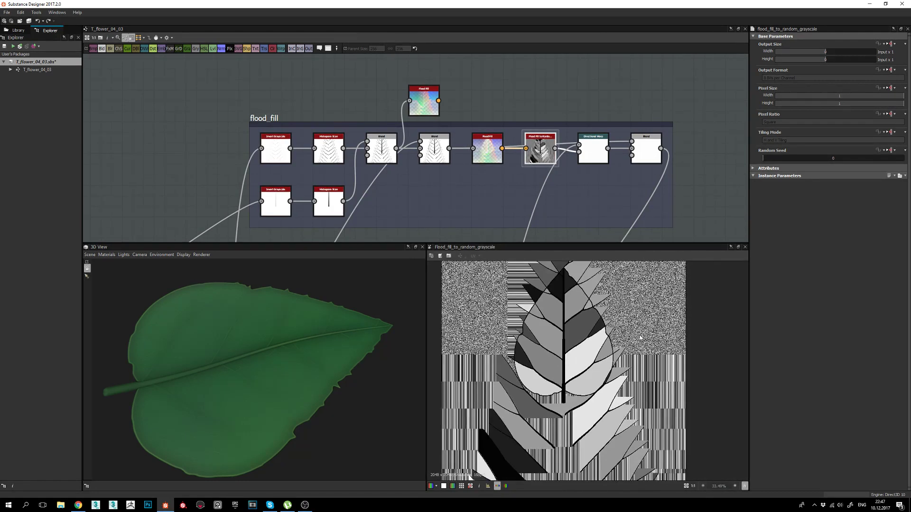
pyautogui.scroll(2, 575, 420)
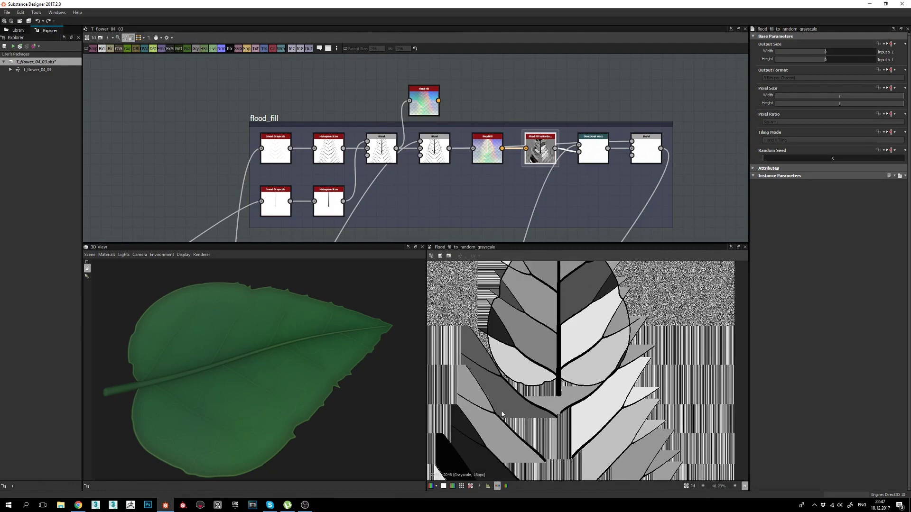
pyautogui.moveTo(476, 359); pyautogui.dragTo(480, 376, button='middle')
pyautogui.moveTo(541, 346); pyautogui.dragTo(559, 377, button='middle')
pyautogui.scroll(2, 516, 378)
pyautogui.scroll(-2, 527, 414)
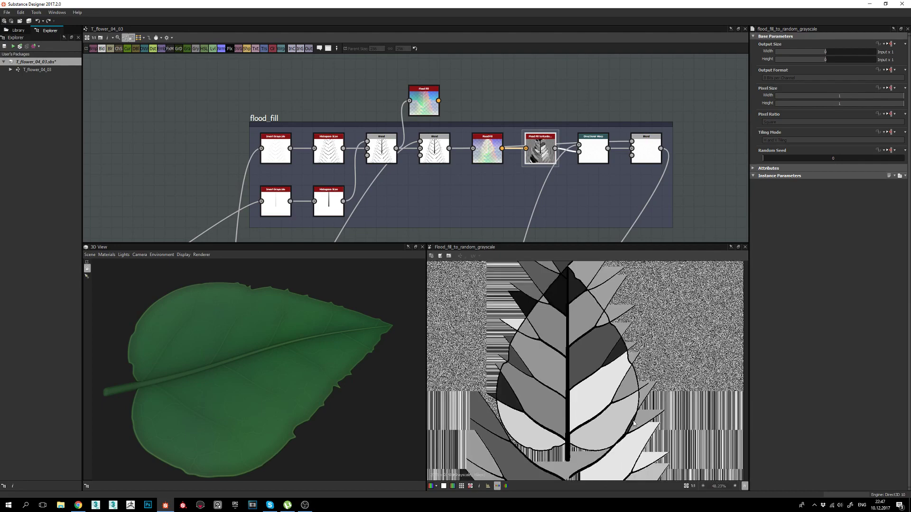
pyautogui.scroll(3, 634, 424)
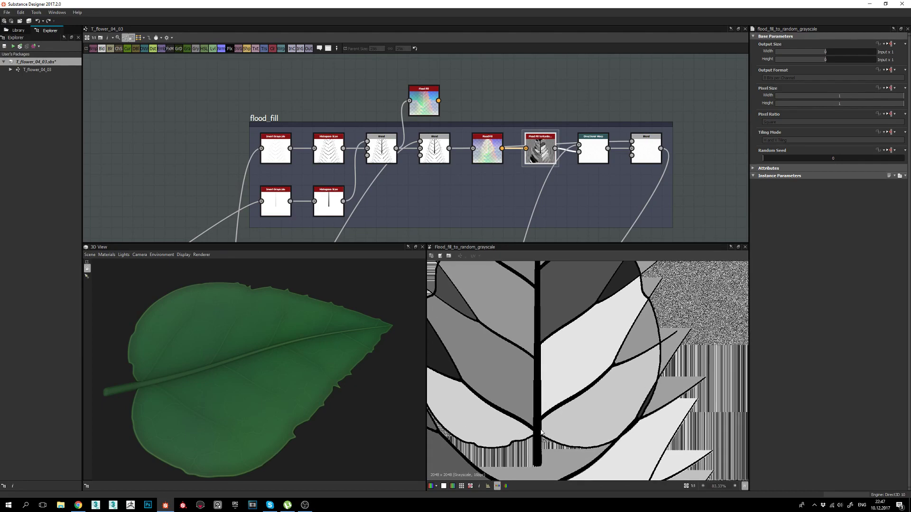
pyautogui.moveTo(621, 398); pyautogui.dragTo(617, 408, button='middle')
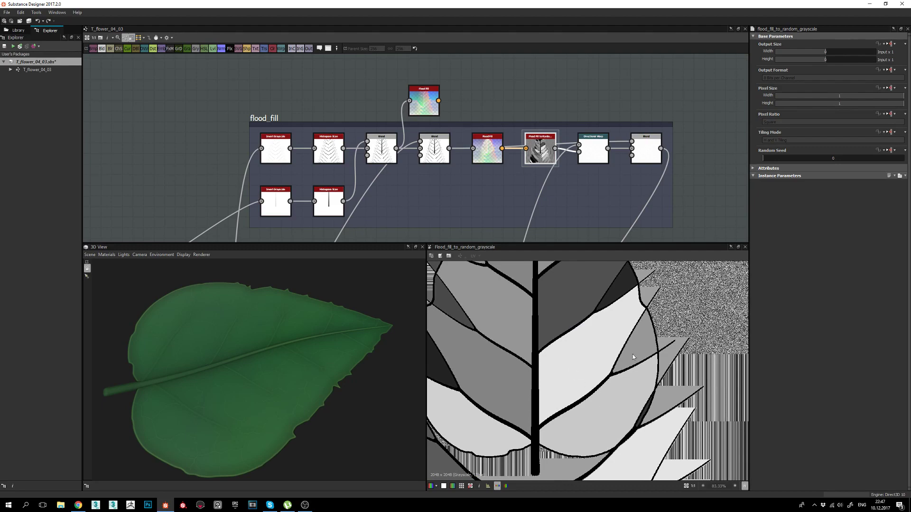
pyautogui.moveTo(590, 328); pyautogui.dragTo(591, 364, button='middle')
pyautogui.moveTo(569, 318); pyautogui.dragTo(588, 370, button='middle')
pyautogui.moveTo(599, 296); pyautogui.dragTo(610, 326, button='middle')
pyautogui.moveTo(527, 387); pyautogui.dragTo(557, 319, button='middle')
pyautogui.moveTo(539, 415); pyautogui.dragTo(509, 355, button='middle')
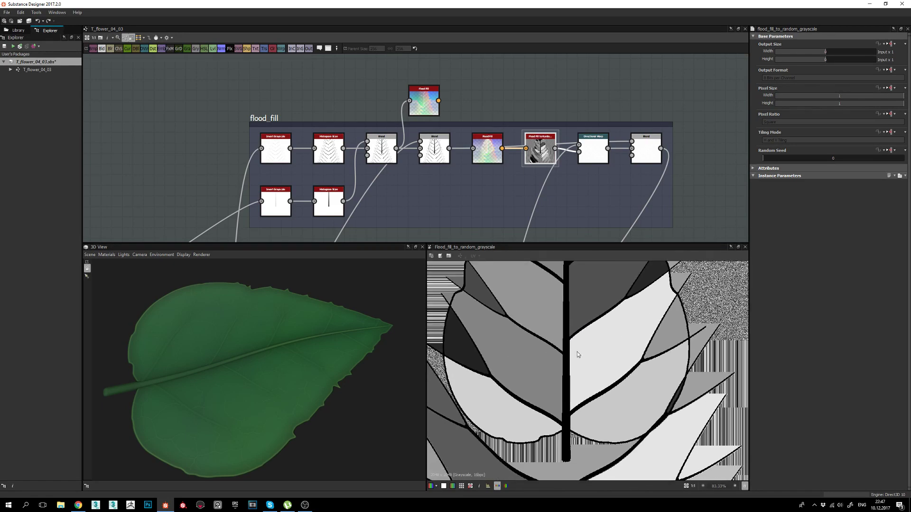
pyautogui.moveTo(577, 352); pyautogui.dragTo(572, 346, button='middle')
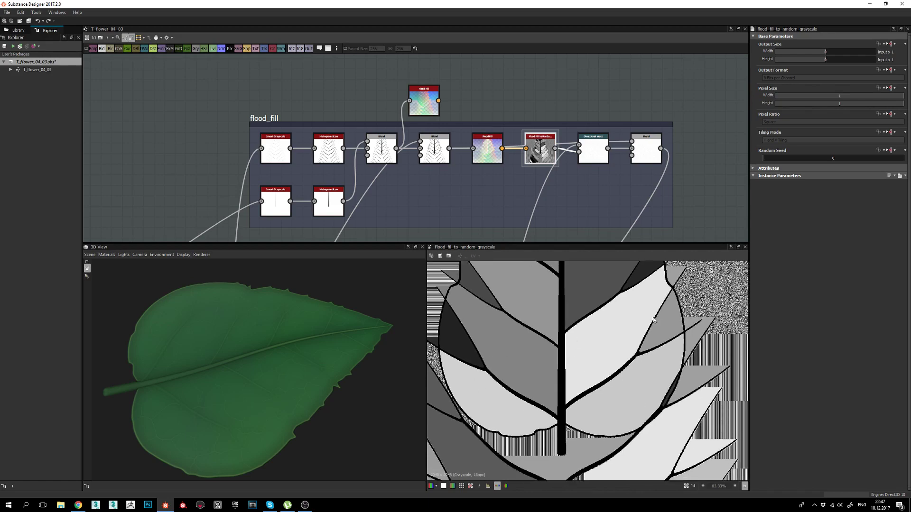
pyautogui.moveTo(513, 302); pyautogui.dragTo(510, 326, button='middle')
pyautogui.scroll(-3, 559, 335)
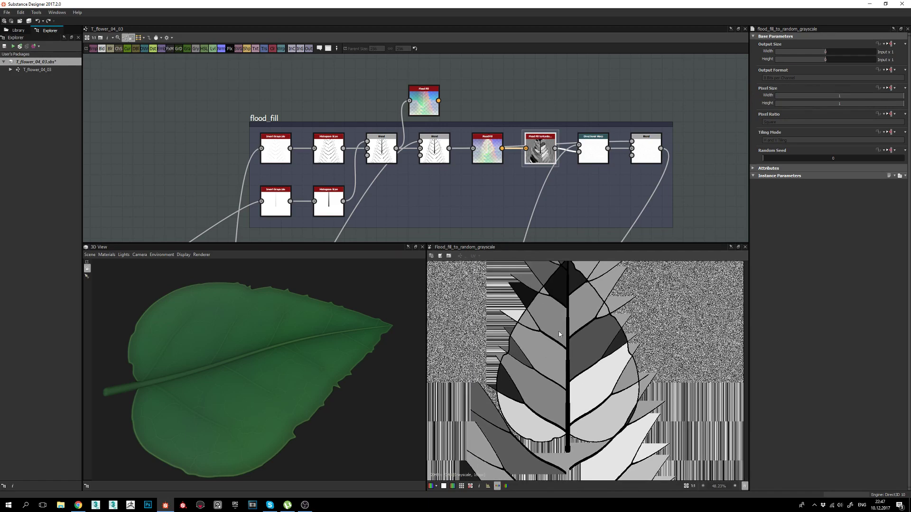
pyautogui.moveTo(587, 387); pyautogui.dragTo(569, 378, button='middle')
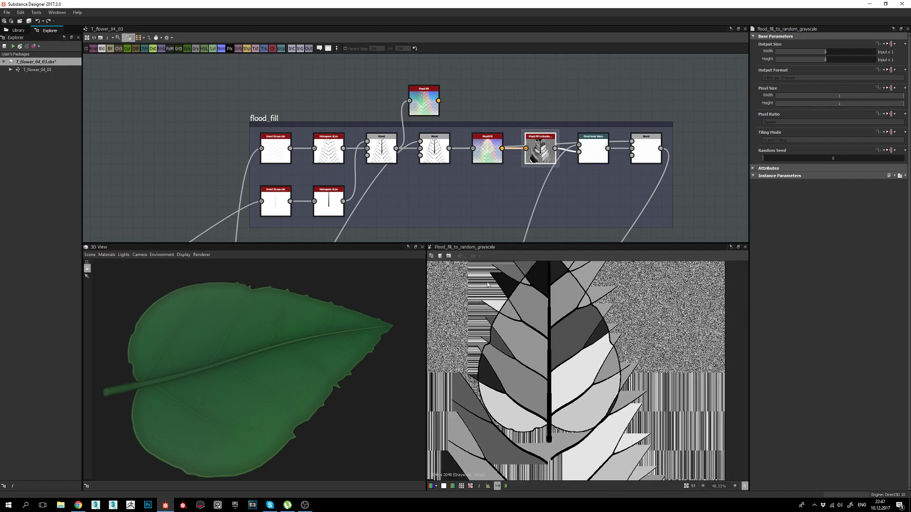
pyautogui.moveTo(253, 389); pyautogui.dragTo(269, 375)
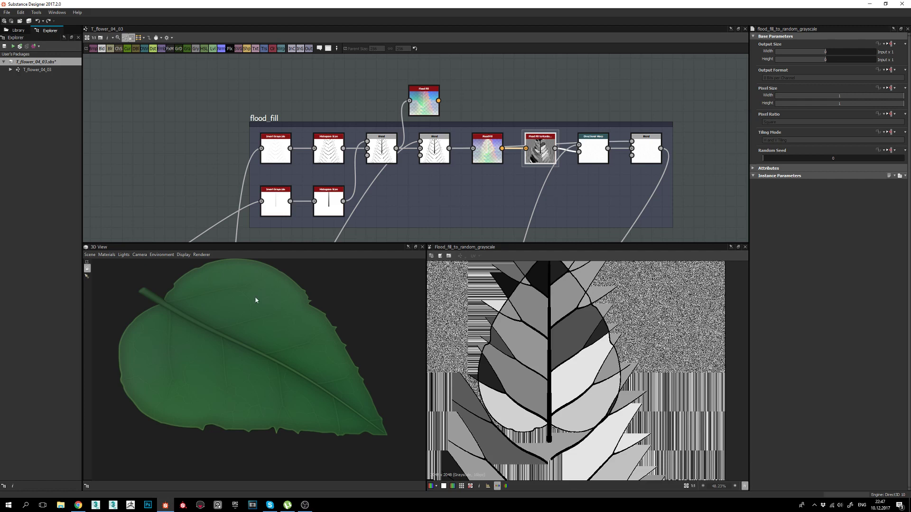
# Compare Directional Warp and Random Grayscale outputs, ending on the Divide-mode Blend.
pyautogui.doubleClick(597, 150)
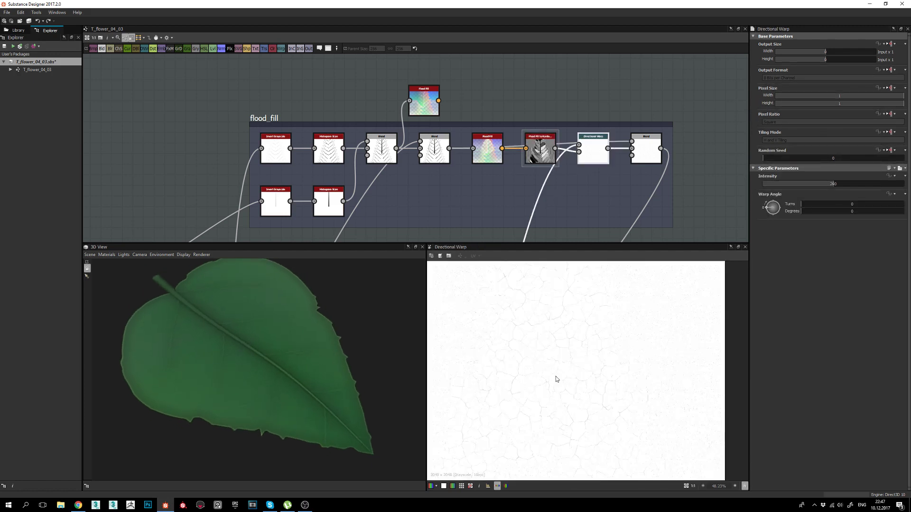
pyautogui.scroll(8, 555, 378)
pyautogui.scroll(-2, 573, 359)
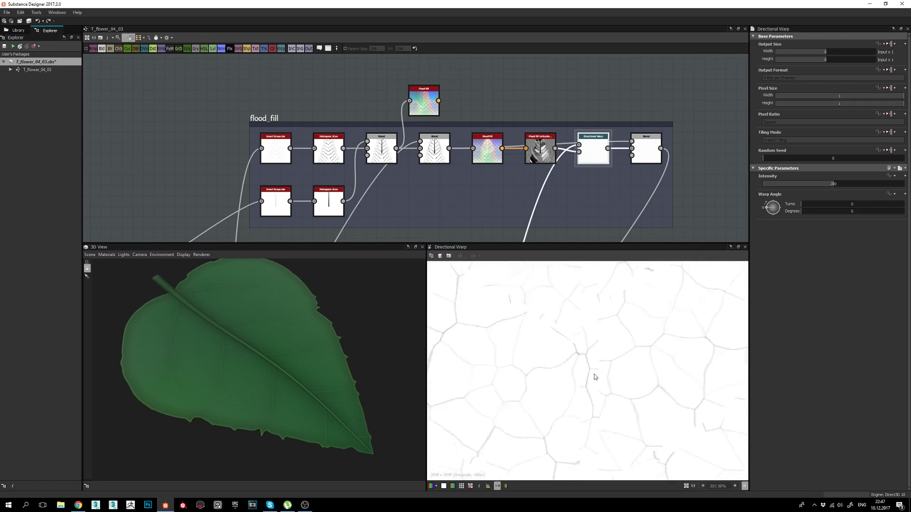
pyautogui.scroll(1, 544, 328)
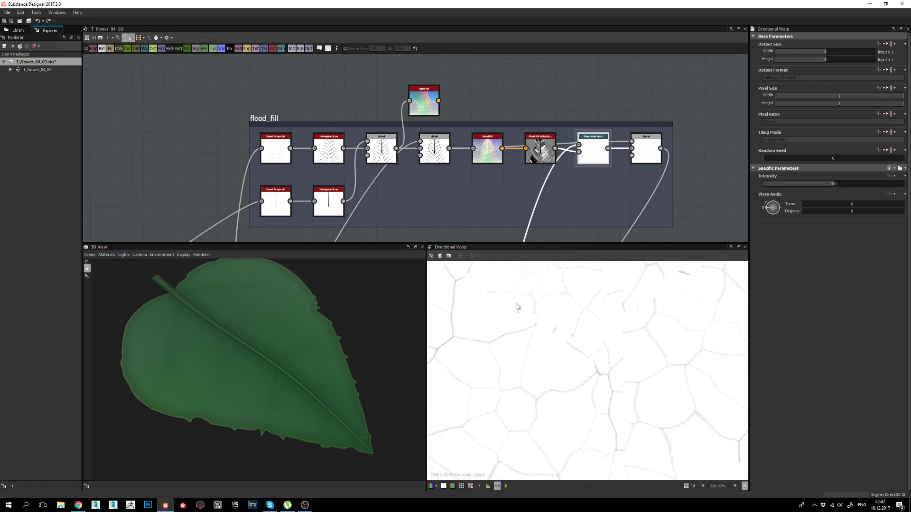
pyautogui.scroll(1, 491, 314)
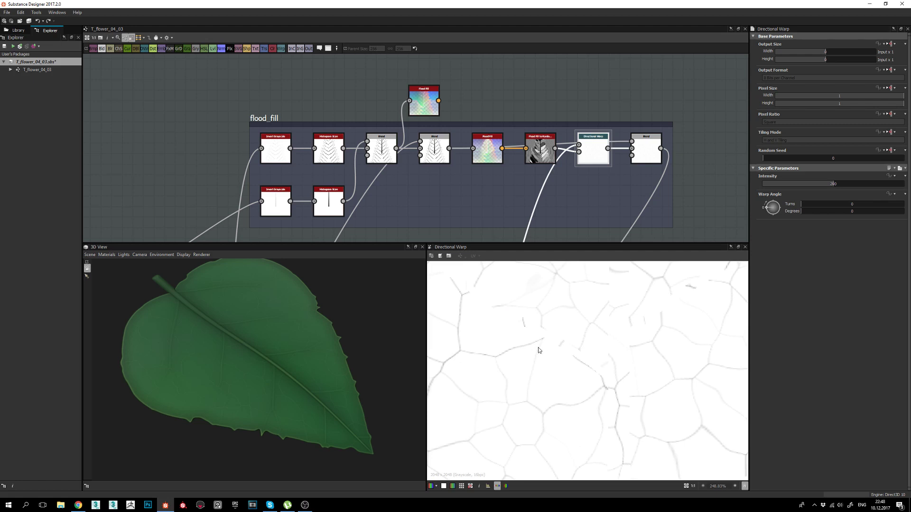
pyautogui.doubleClick(546, 157)
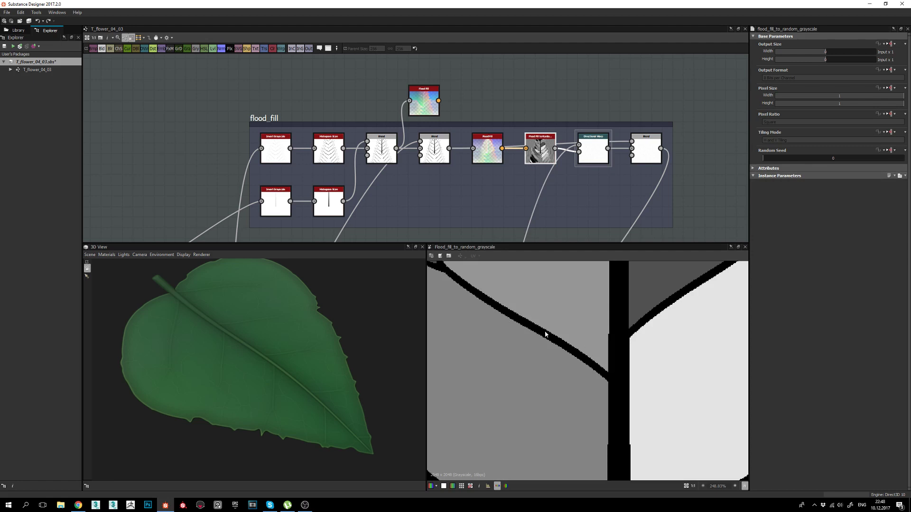
pyautogui.doubleClick(593, 151)
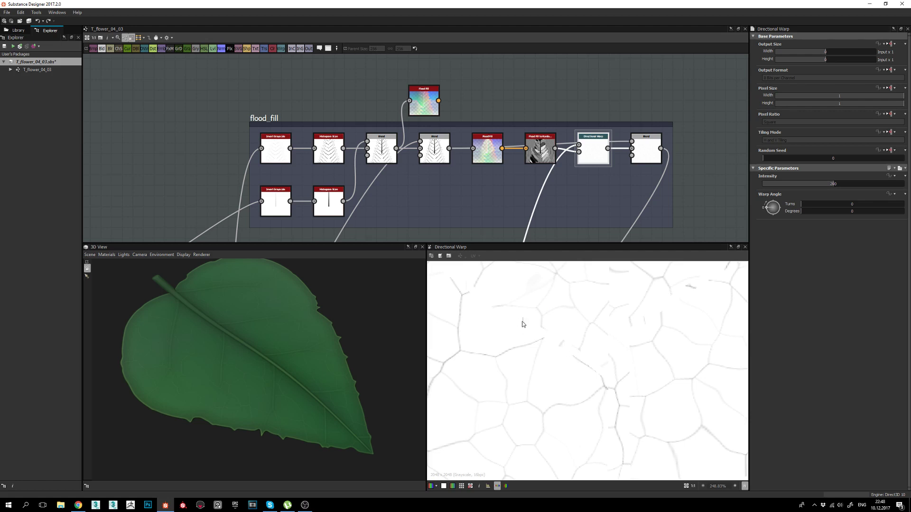
pyautogui.doubleClick(646, 151)
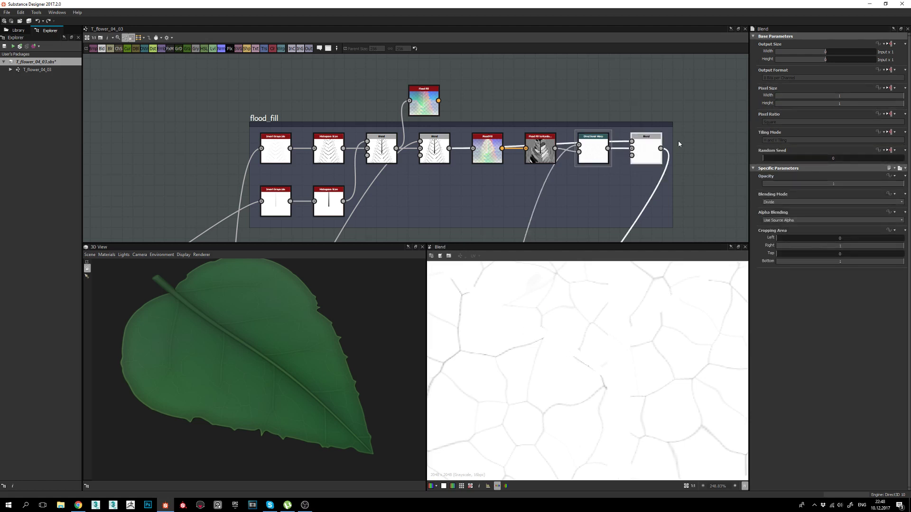
# Toggle between the Directional Warp and Divide Blend outputs to compare them.
pyautogui.doubleClick(632, 149)
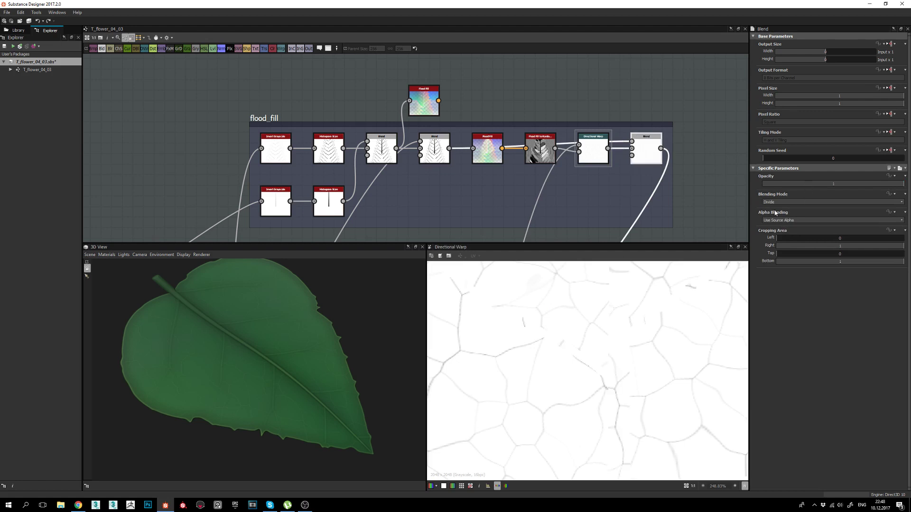
pyautogui.doubleClick(649, 154)
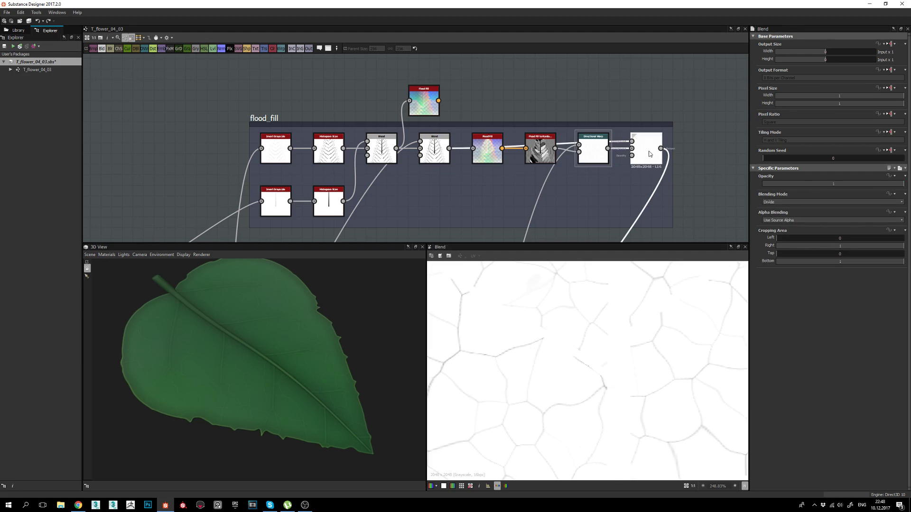
pyautogui.doubleClick(633, 151)
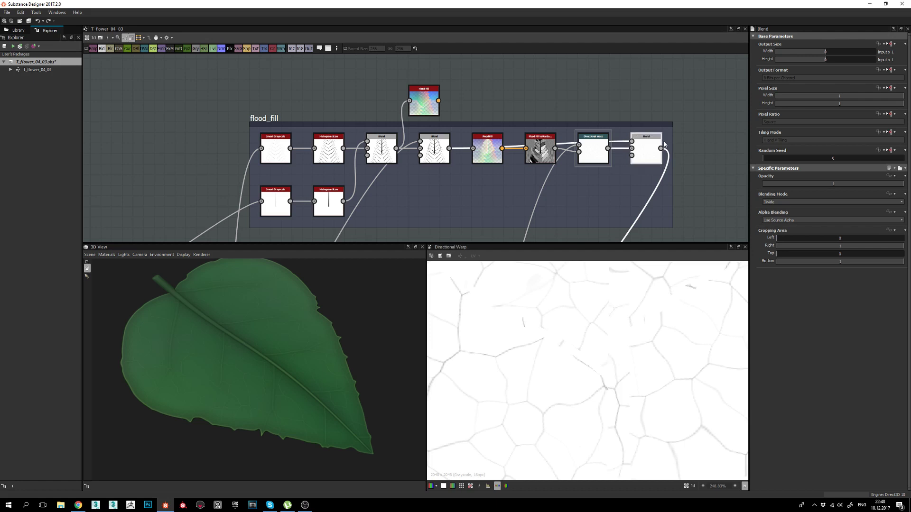
pyautogui.doubleClick(634, 143)
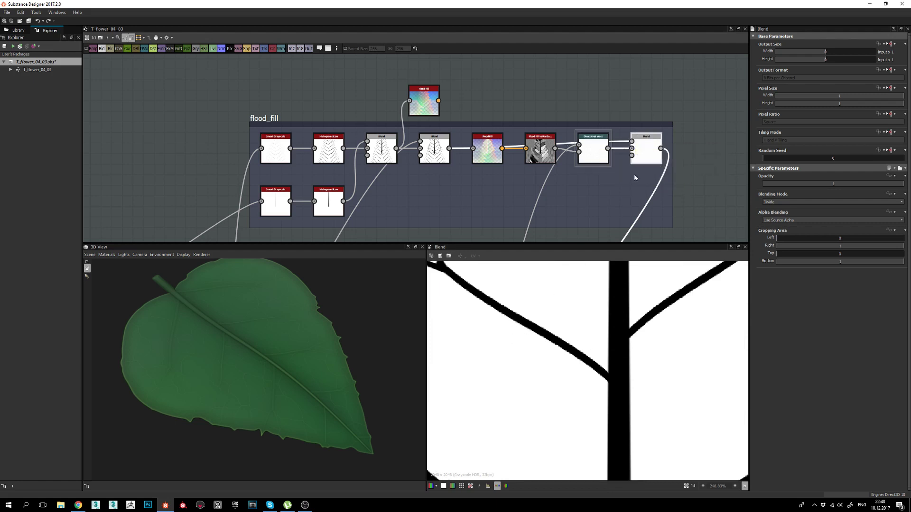
pyautogui.scroll(-6, 539, 403)
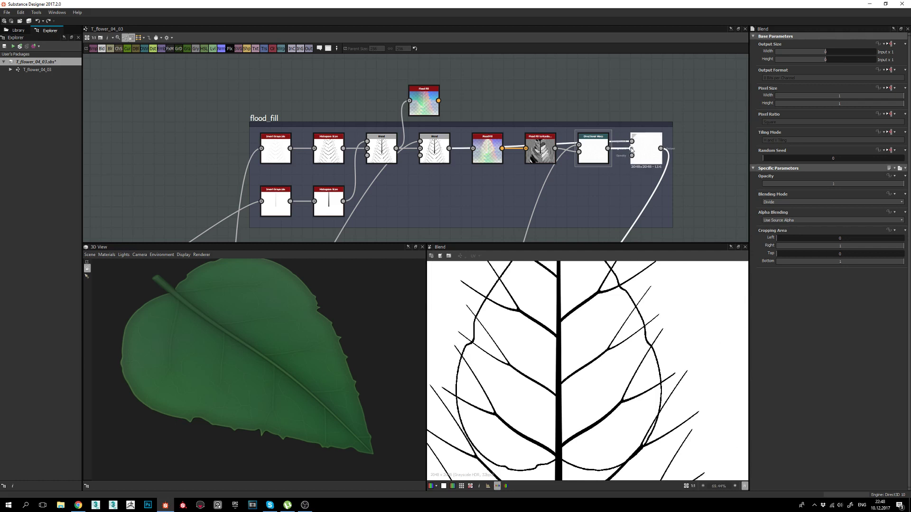
pyautogui.press('1')
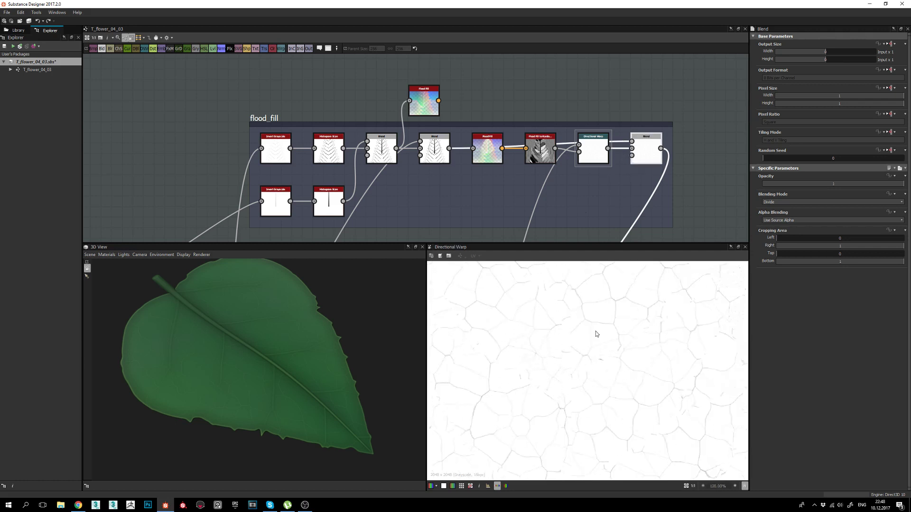
pyautogui.doubleClick(647, 151)
pyautogui.scroll(3, 553, 350)
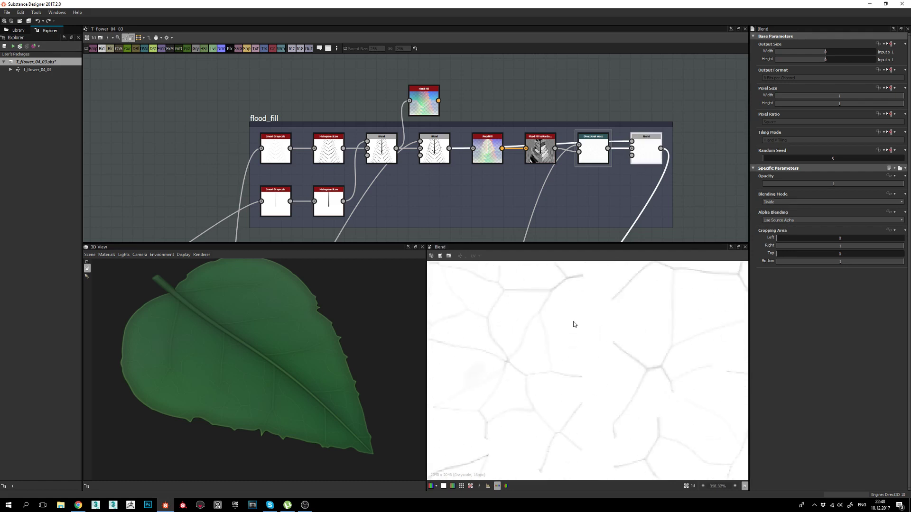
# Inspect another area of the crack texture and pan the graph to veins_small.
pyautogui.moveTo(489, 442); pyautogui.dragTo(524, 392, button='middle')
pyautogui.scroll(-1, 604, 432)
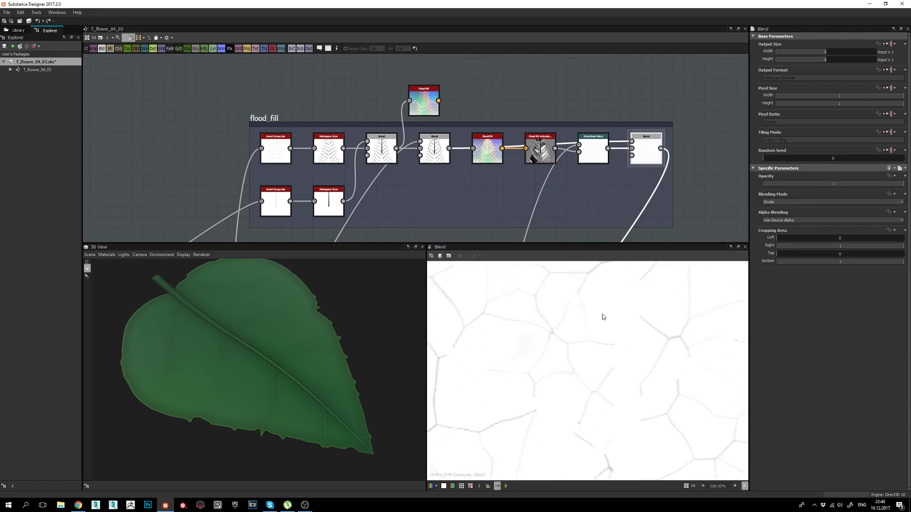
pyautogui.moveTo(602, 124); pyautogui.dragTo(574, 72, button='middle')
pyautogui.scroll(-3, 574, 72)
pyautogui.moveTo(540, 239); pyautogui.dragTo(561, 130, button='middle')
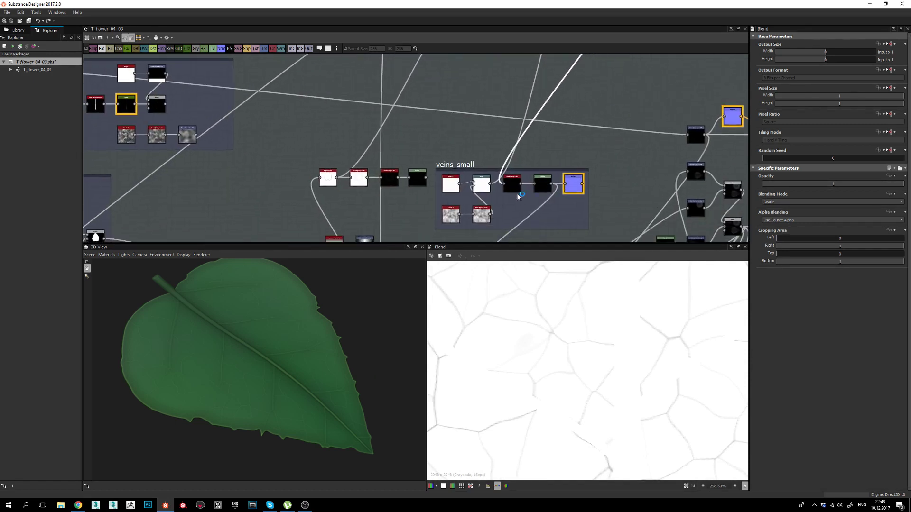
# Check veins_small's Invert Grayscale and Levels, then preview its pale blue Normal map.
pyautogui.scroll(2, 507, 203)
pyautogui.doubleClick(515, 176)
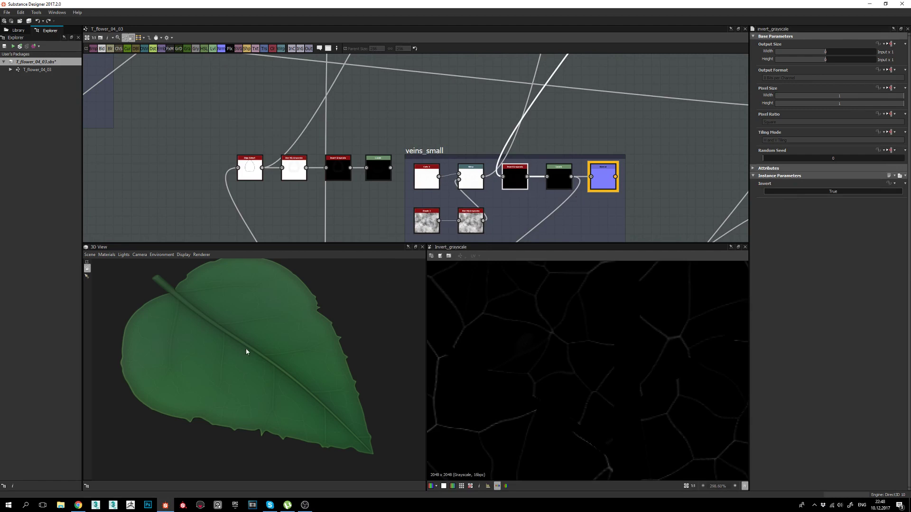
pyautogui.moveTo(246, 352); pyautogui.dragTo(216, 377)
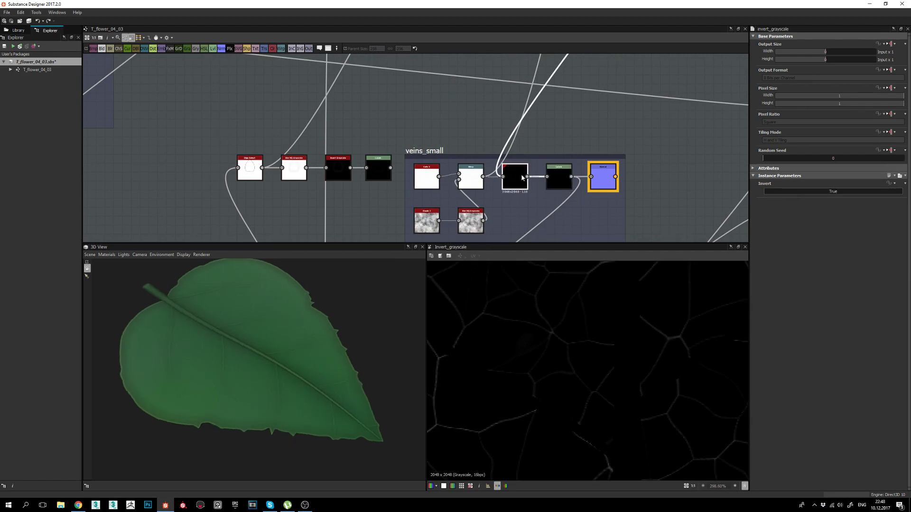
pyautogui.scroll(4, 492, 165)
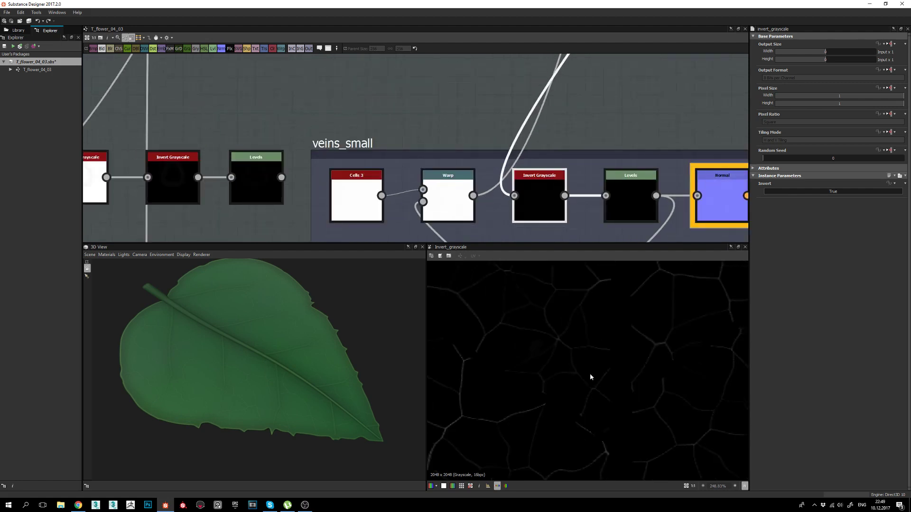
pyautogui.click(640, 205)
pyautogui.moveTo(636, 211); pyautogui.dragTo(497, 154, button='middle')
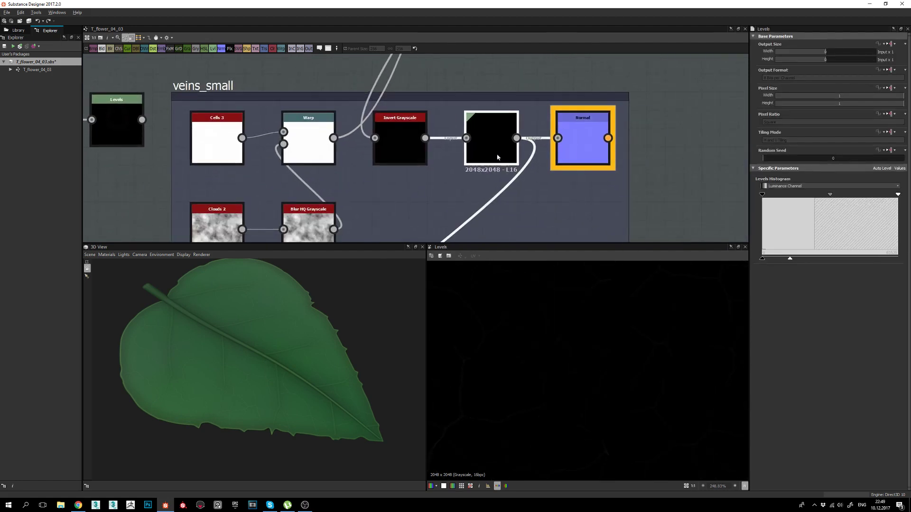
pyautogui.click(586, 142)
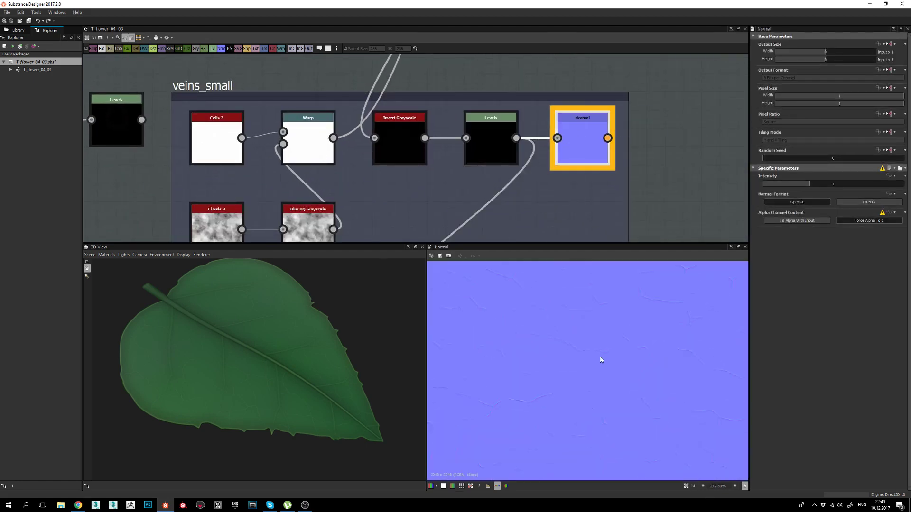
pyautogui.scroll(-2, 514, 359)
pyautogui.moveTo(540, 201); pyautogui.dragTo(566, 127, button='middle')
pyautogui.scroll(-3, 565, 127)
pyautogui.moveTo(508, 149); pyautogui.dragTo(567, 77, button='middle')
pyautogui.scroll(2, 505, 176)
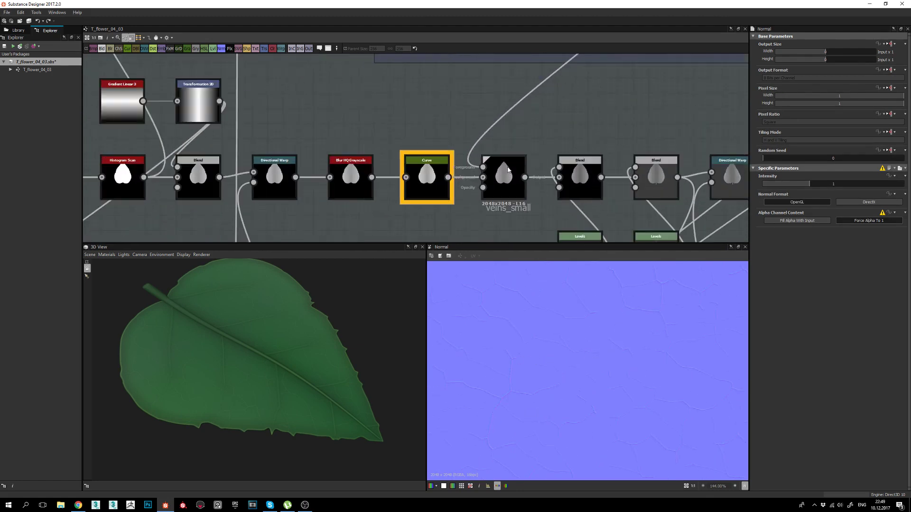
# Preview the veins_small Blend, set to Min (Darken) at 0.2 opacity.
pyautogui.doubleClick(504, 178)
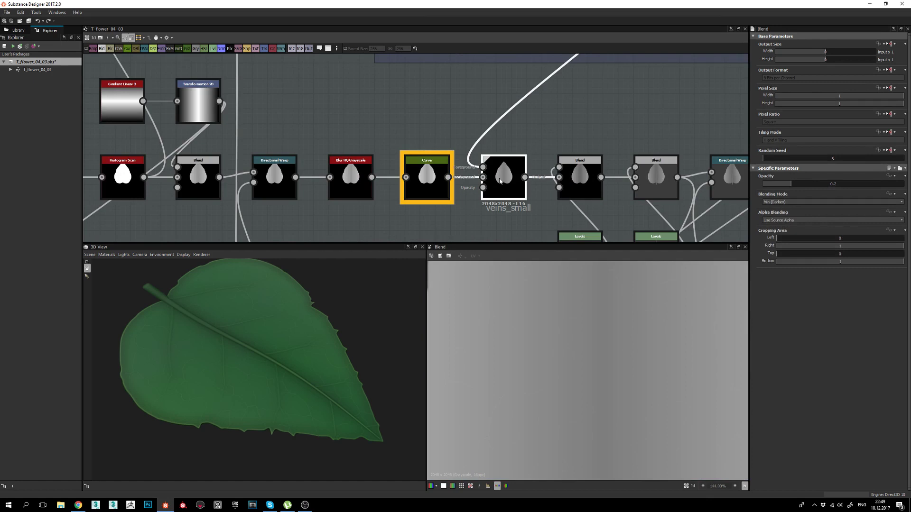
pyautogui.moveTo(283, 333); pyautogui.dragTo(266, 265)
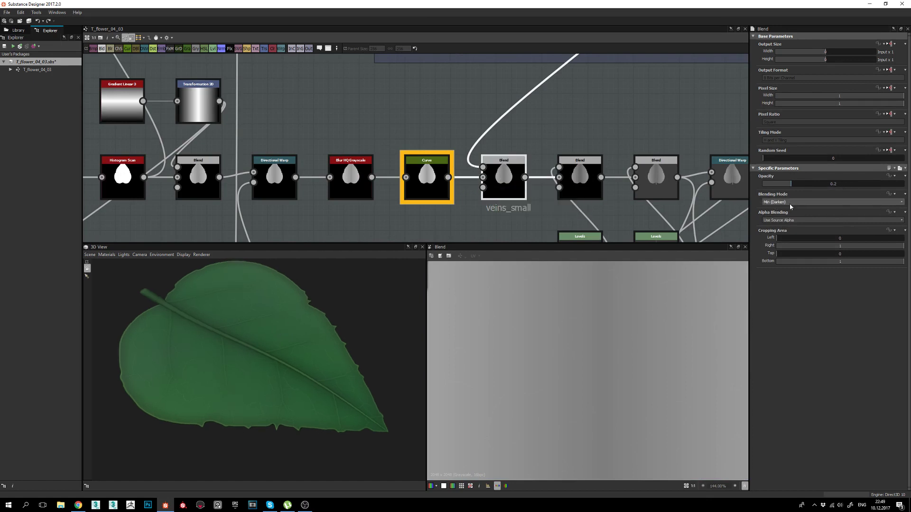
pyautogui.moveTo(470, 212); pyautogui.dragTo(448, 192, button='middle')
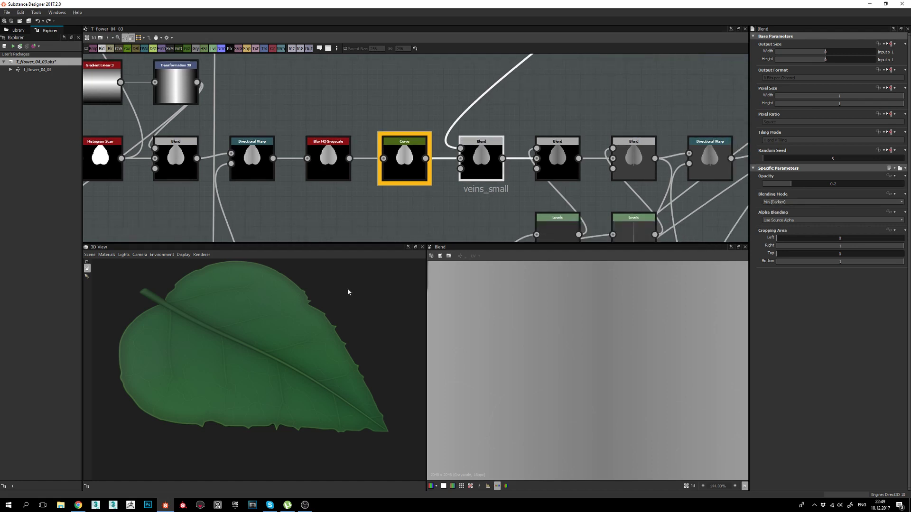
pyautogui.moveTo(279, 299); pyautogui.dragTo(256, 344)
pyautogui.scroll(4, 276, 411)
# Orbit and zoom the 3D leaf to inspect its surface relief and veins.
pyautogui.moveTo(277, 415); pyautogui.dragTo(295, 365)
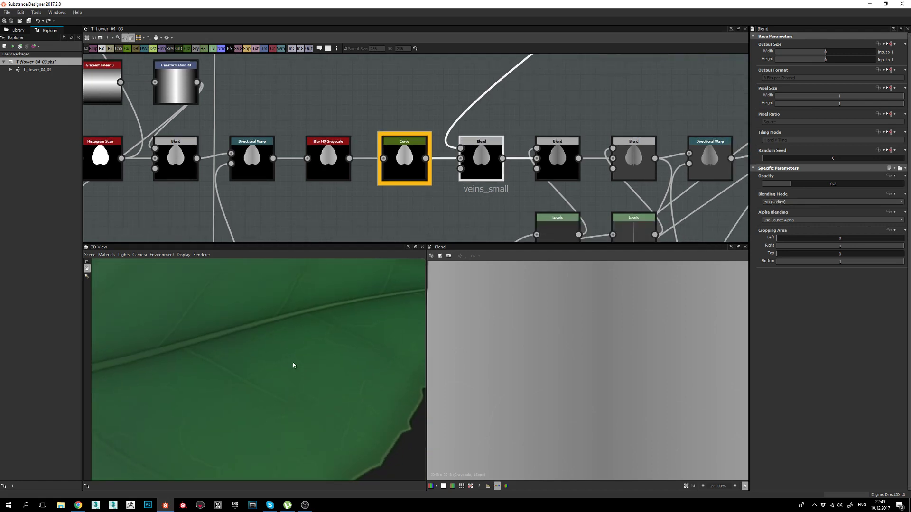
pyautogui.moveTo(256, 362); pyautogui.dragTo(312, 460, button='right')
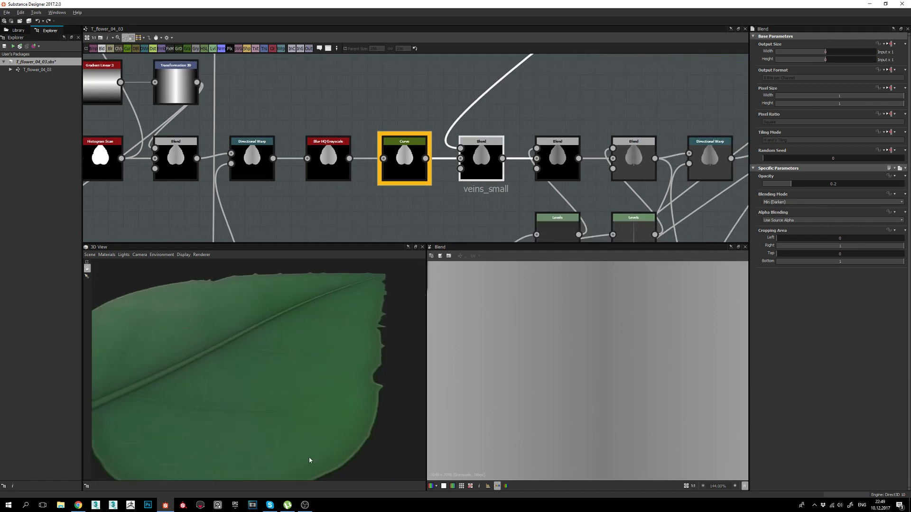
pyautogui.moveTo(261, 387); pyautogui.dragTo(246, 368)
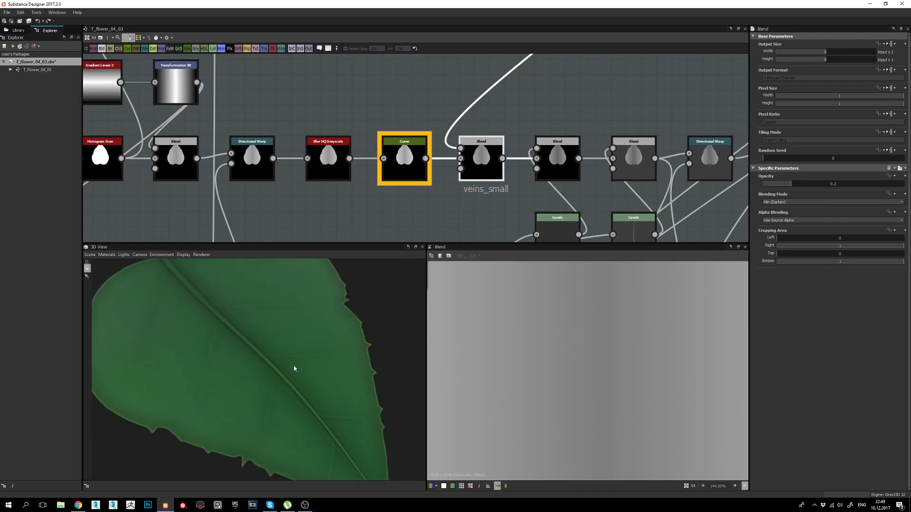
pyautogui.moveTo(270, 346); pyautogui.dragTo(302, 397, button='right')
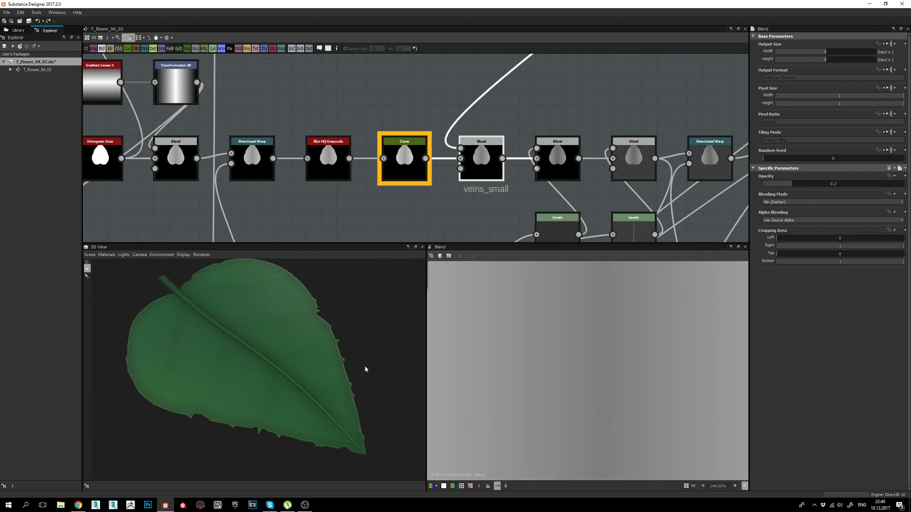
pyautogui.moveTo(365, 369); pyautogui.dragTo(325, 367)
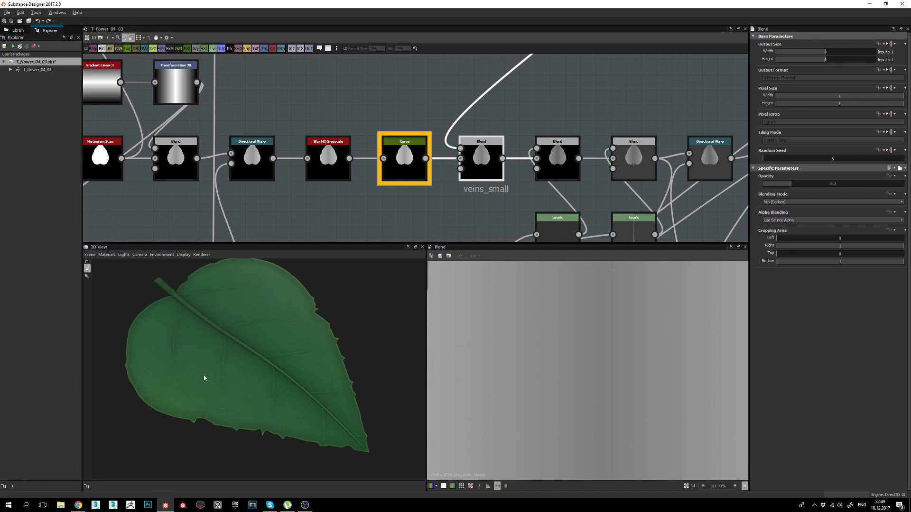
pyautogui.moveTo(204, 378)
pyautogui.mouseDown()
pyautogui.moveTo(220, 378)
pyautogui.moveTo(208, 377)
pyautogui.mouseUp()
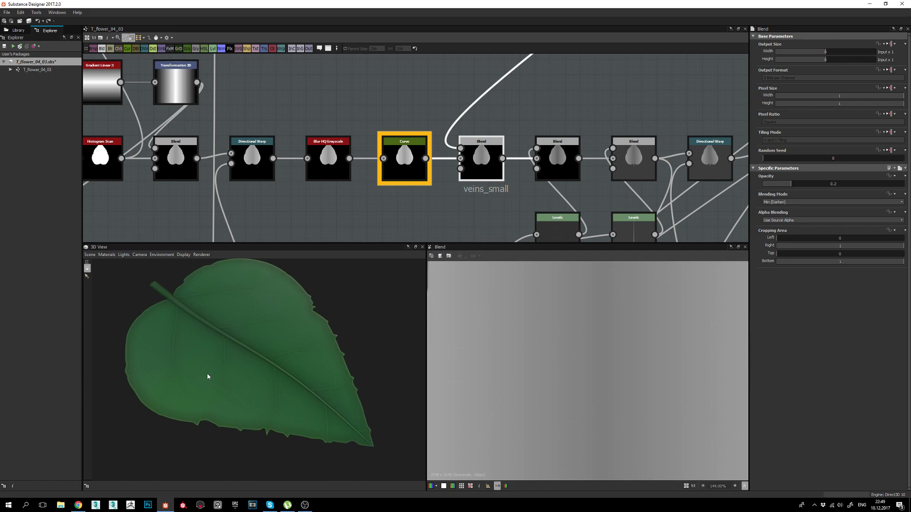
pyautogui.moveTo(238, 361); pyautogui.dragTo(264, 366)
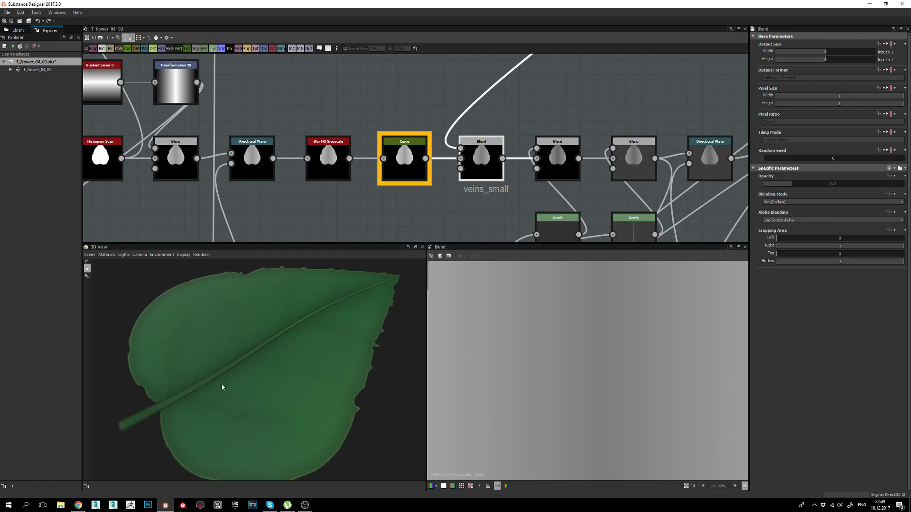
pyautogui.moveTo(213, 439); pyautogui.dragTo(260, 394)
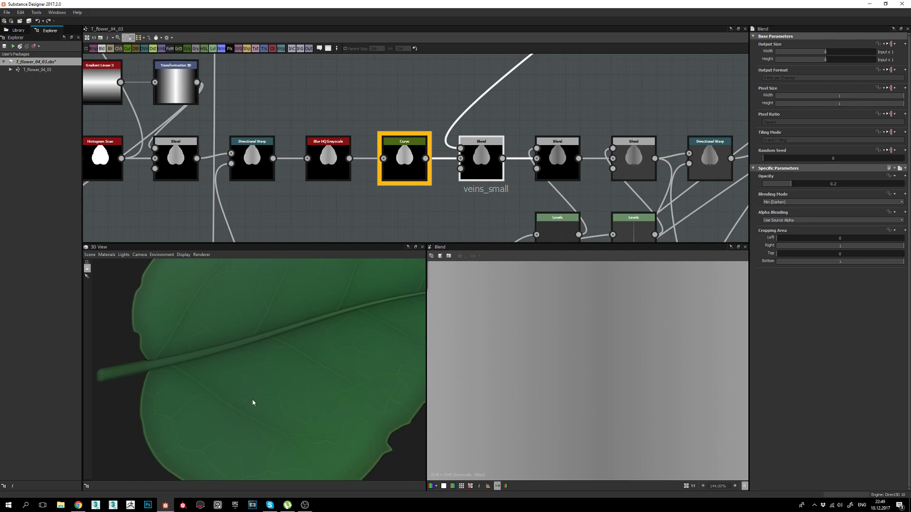
pyautogui.moveTo(319, 421); pyautogui.dragTo(264, 421)
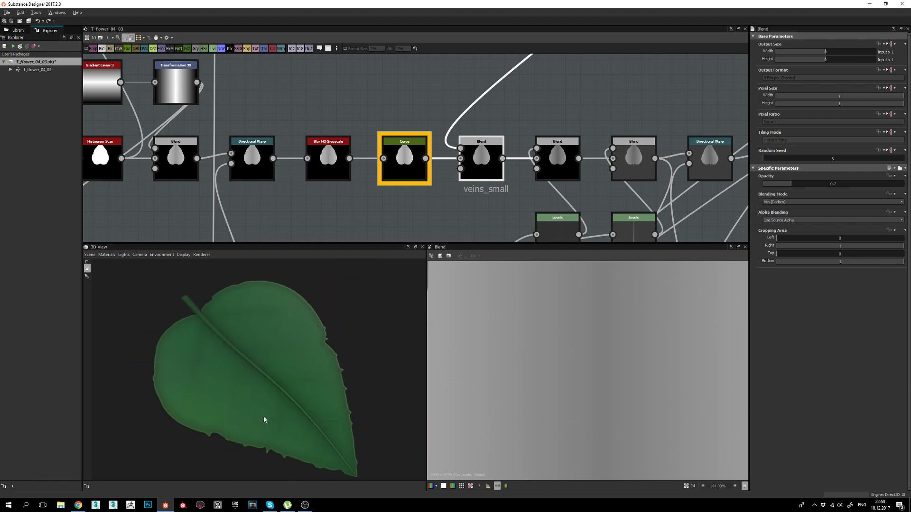
pyautogui.moveTo(486, 159); pyautogui.dragTo(462, 161, button='middle')
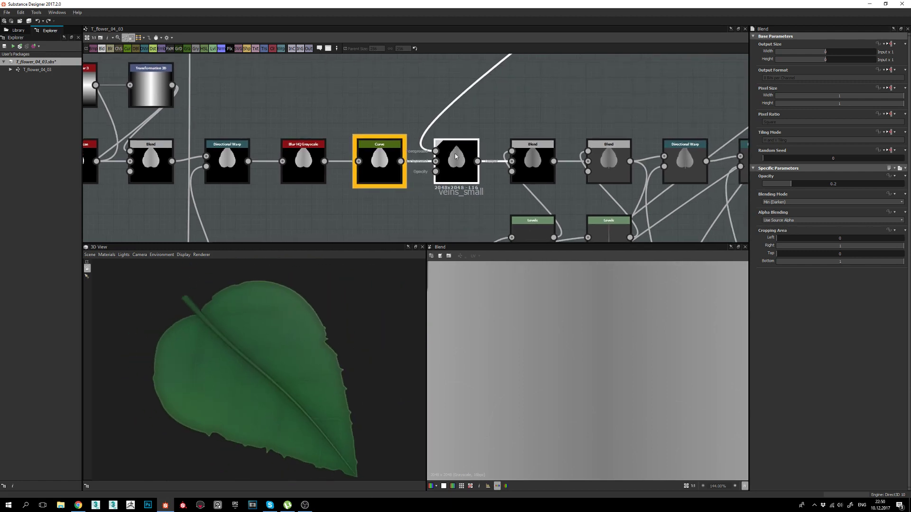
# Preview the veins_small blend and the Overlay blend at 0.3 opacity, turning the midrib horizontal.
pyautogui.doubleClick(539, 160)
pyautogui.scroll(-5, 551, 419)
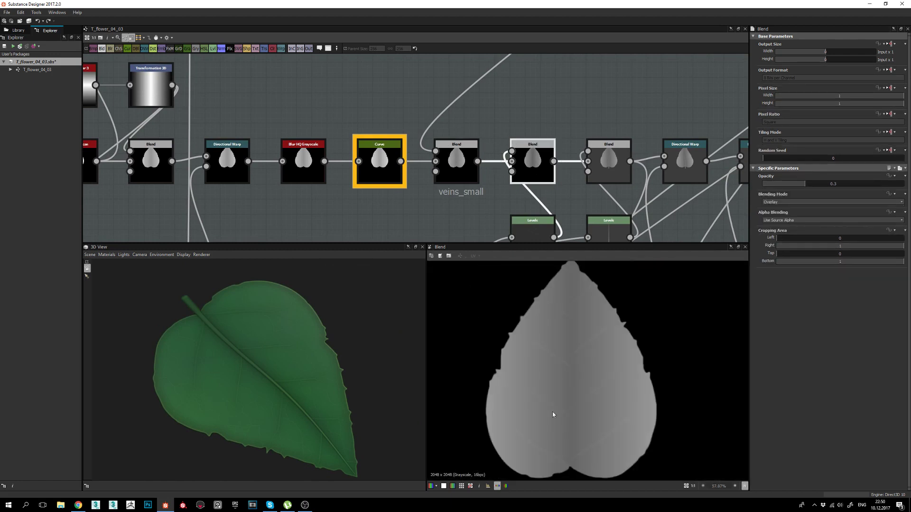
pyautogui.moveTo(560, 176); pyautogui.dragTo(528, 143, button='middle')
pyautogui.doubleClick(425, 139)
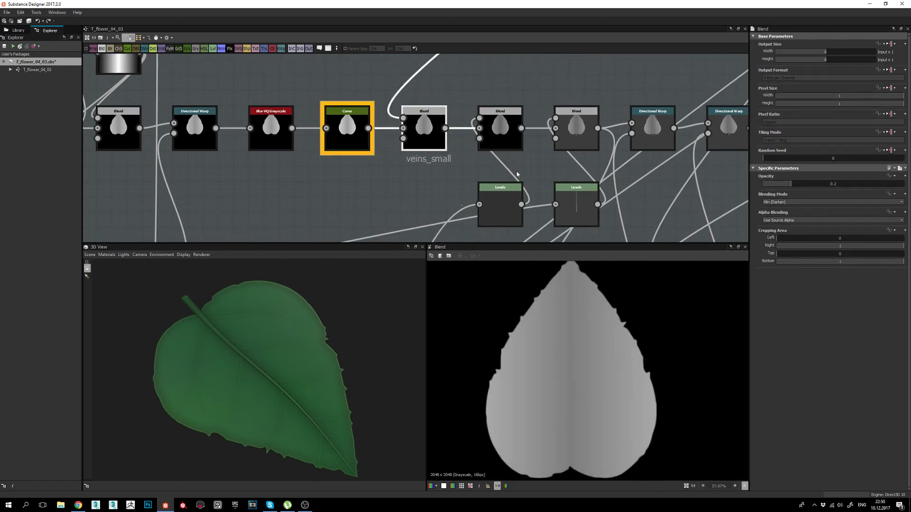
pyautogui.doubleClick(511, 135)
pyautogui.moveTo(226, 415); pyautogui.dragTo(239, 408, button='middle')
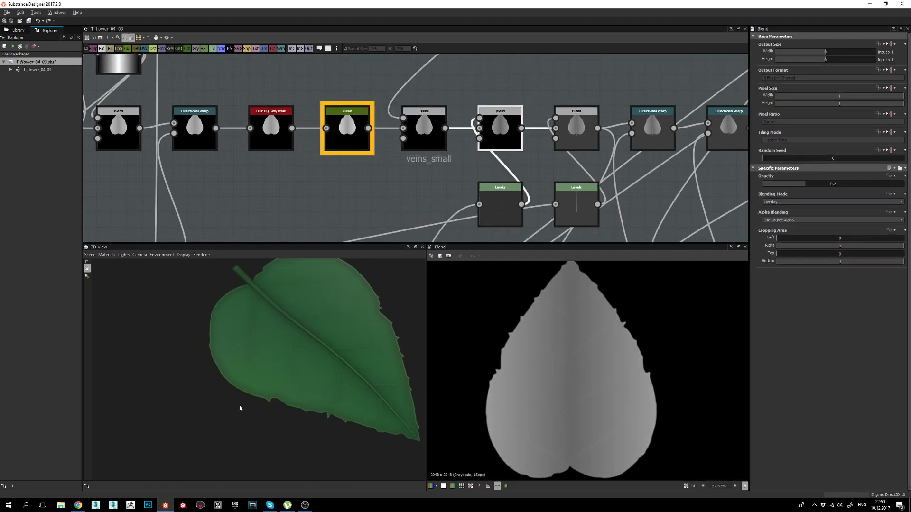
pyautogui.moveTo(239, 408)
pyautogui.mouseDown()
pyautogui.moveTo(269, 400)
pyautogui.moveTo(254, 411)
pyautogui.mouseUp()
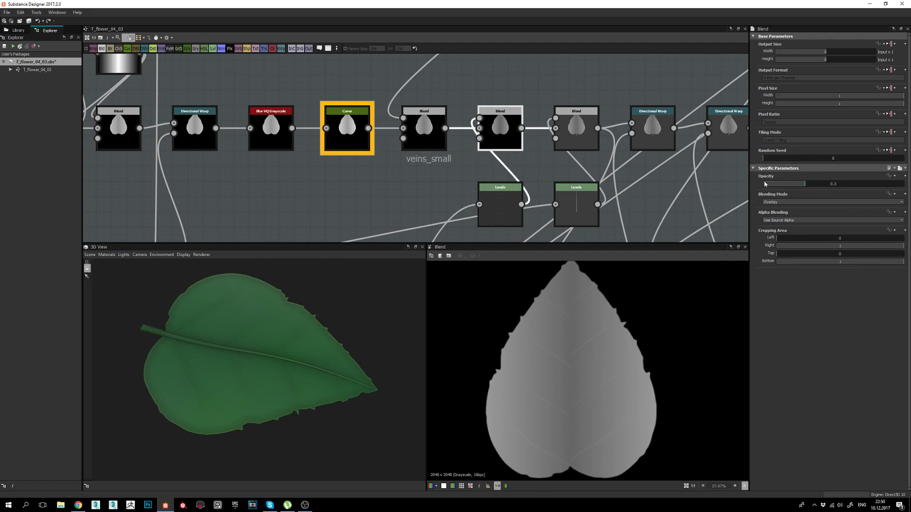
# Preview the Levels node below the blends and survey its neighbouring nodes.
pyautogui.click(506, 199)
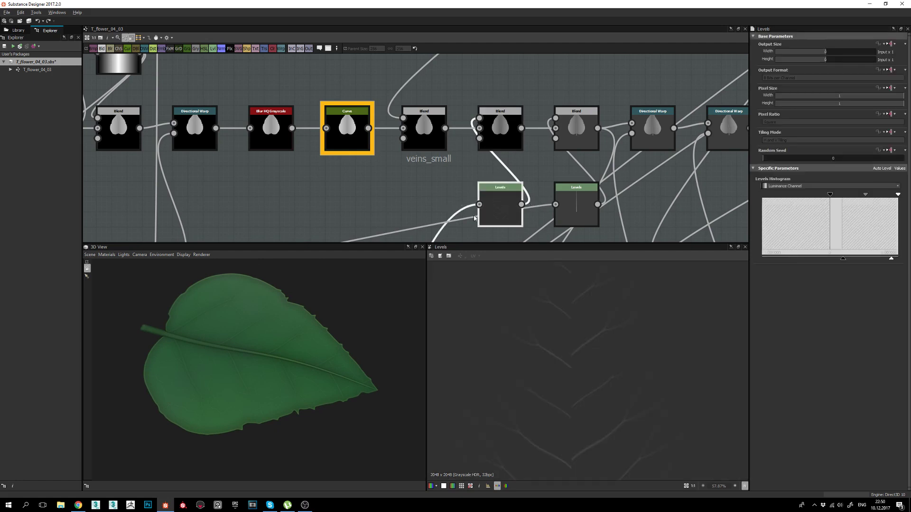
pyautogui.moveTo(461, 226); pyautogui.dragTo(458, 185, button='middle')
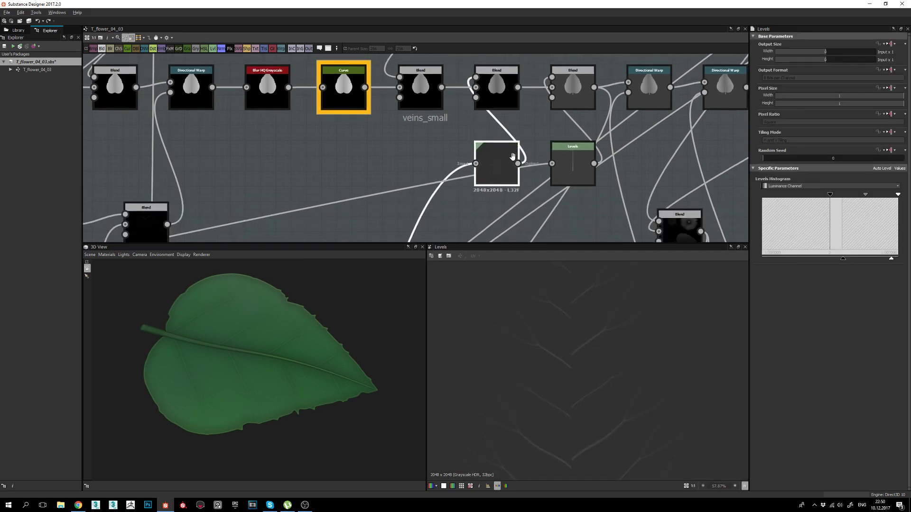
pyautogui.moveTo(507, 171); pyautogui.dragTo(511, 161, button='middle')
pyautogui.scroll(-1, 511, 161)
pyautogui.moveTo(491, 228); pyautogui.dragTo(494, 193, button='middle')
pyautogui.moveTo(505, 120); pyautogui.dragTo(503, 142, button='middle')
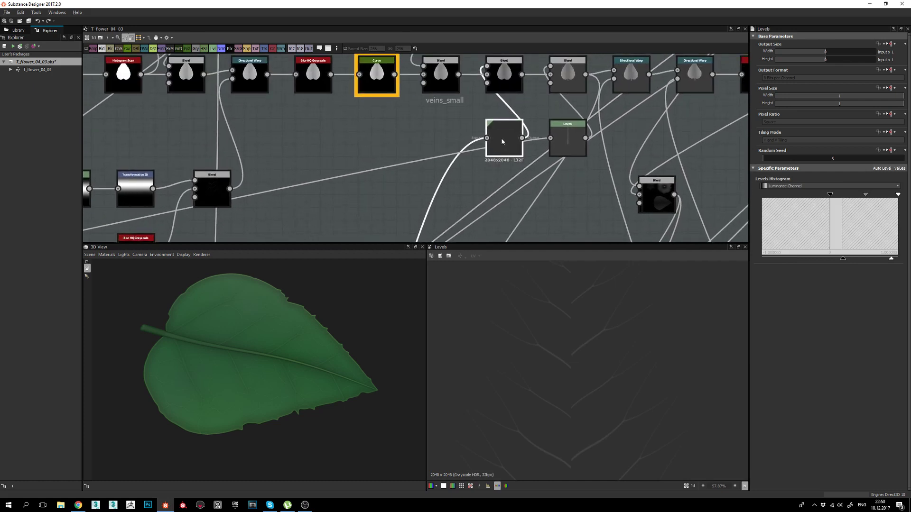
pyautogui.moveTo(602, 141); pyautogui.dragTo(503, 160, button='middle')
# Show the Overlay blend output again and orbit the zoomed-in leaf to inspect it.
pyautogui.click(404, 102)
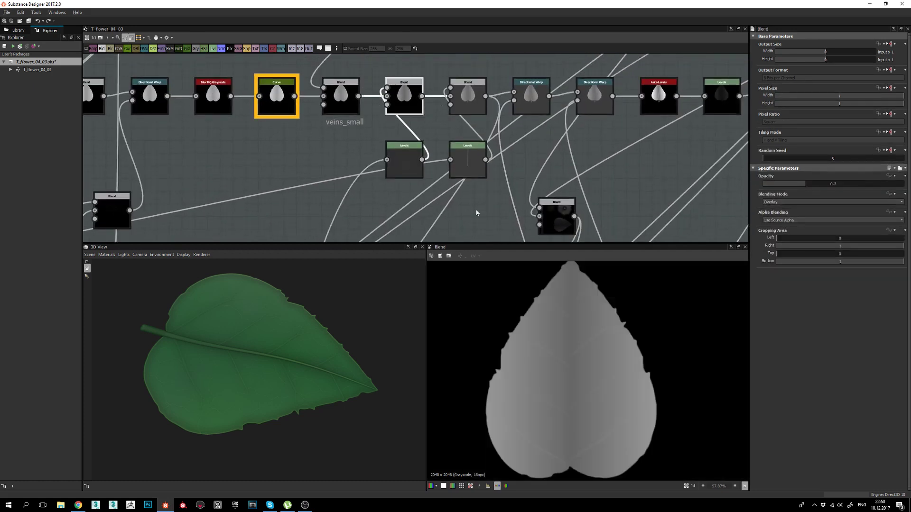
pyautogui.moveTo(335, 386); pyautogui.dragTo(306, 394)
pyautogui.moveTo(306, 394); pyautogui.dragTo(295, 372, button='right')
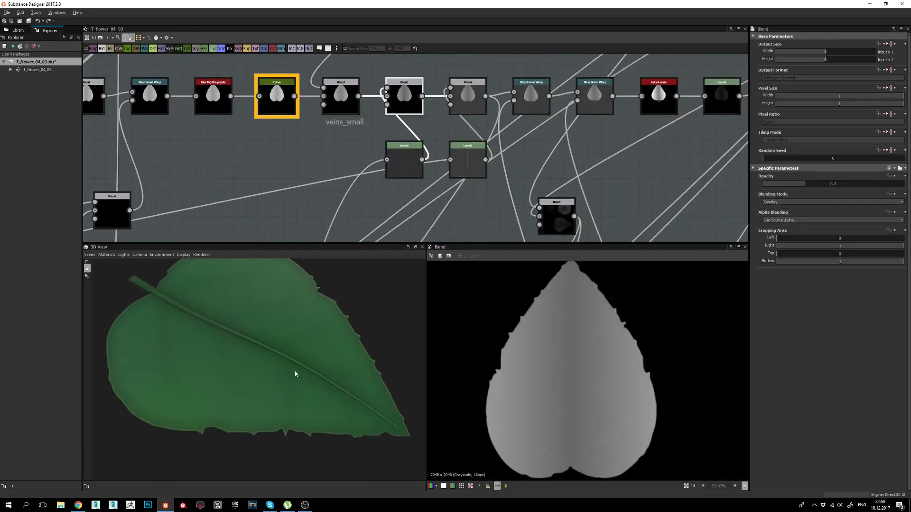
pyautogui.moveTo(300, 416); pyautogui.dragTo(228, 362)
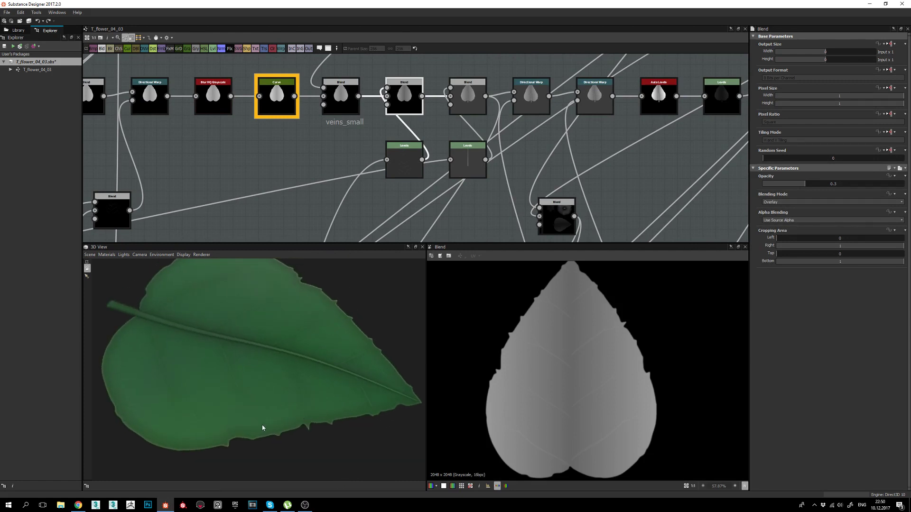
pyautogui.moveTo(263, 428); pyautogui.dragTo(208, 429)
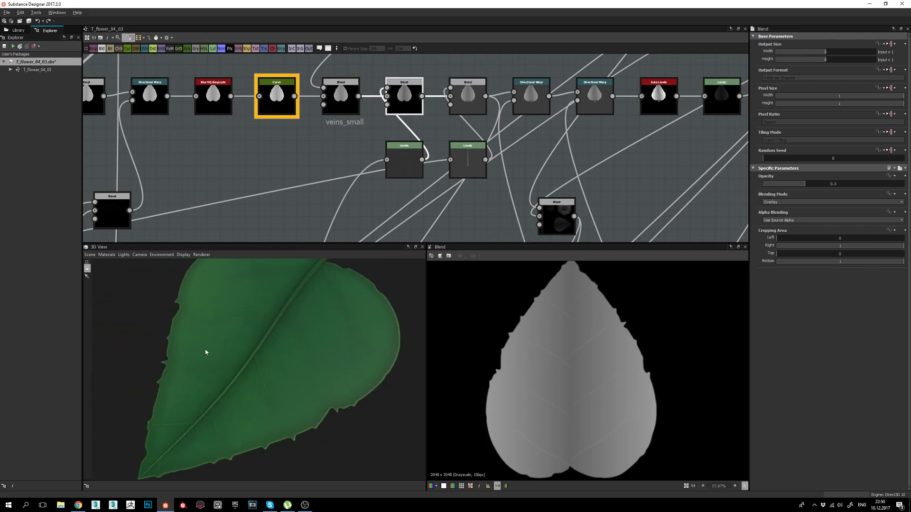
pyautogui.moveTo(205, 352); pyautogui.dragTo(295, 347)
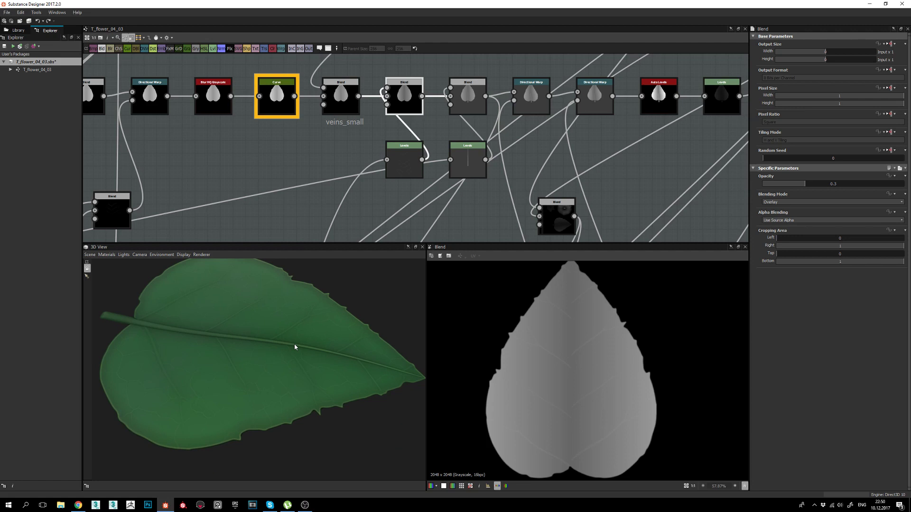
# Orbit the leaf upright and diagonally, finishing with its raised midrib running horizontally.
pyautogui.moveTo(295, 361); pyautogui.dragTo(276, 365)
pyautogui.moveTo(206, 421); pyautogui.dragTo(313, 404)
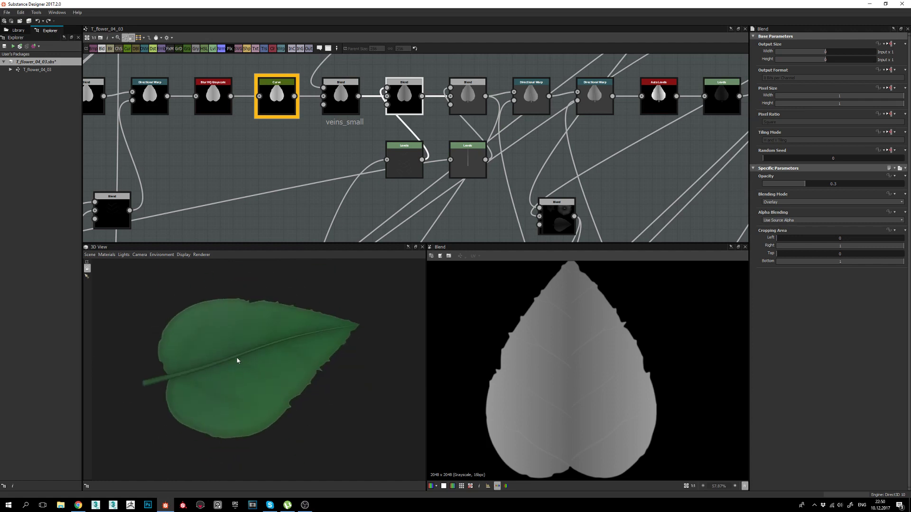
pyautogui.scroll(3, 238, 363)
pyautogui.moveTo(237, 363); pyautogui.dragTo(263, 421)
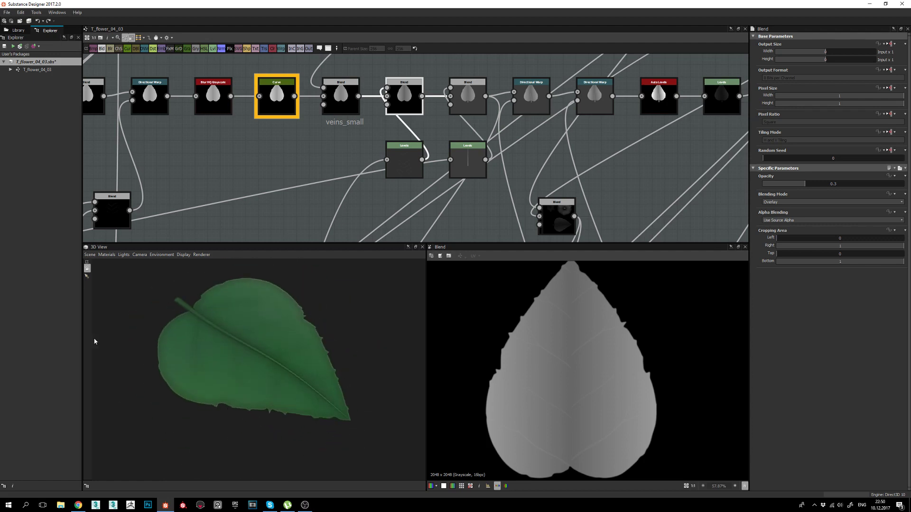
pyautogui.moveTo(95, 342); pyautogui.dragTo(289, 394)
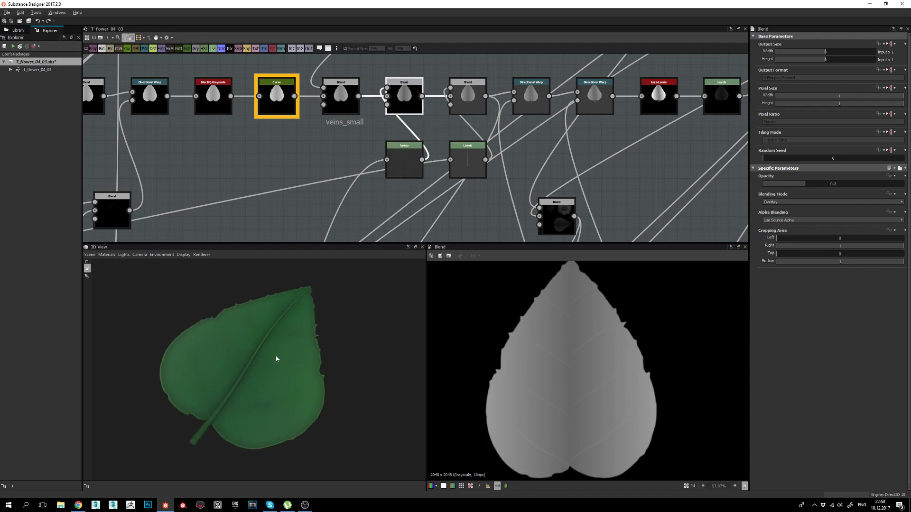
pyautogui.scroll(3, 301, 354)
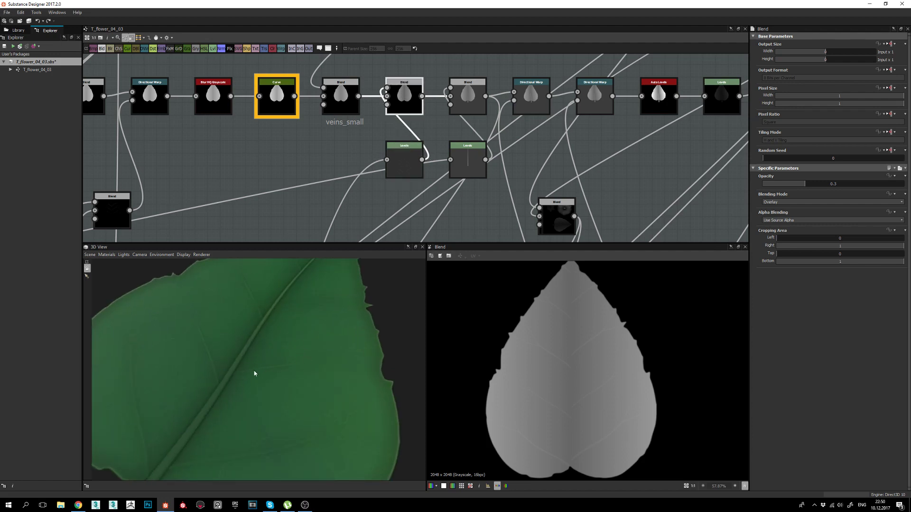
pyautogui.moveTo(362, 367); pyautogui.dragTo(207, 338)
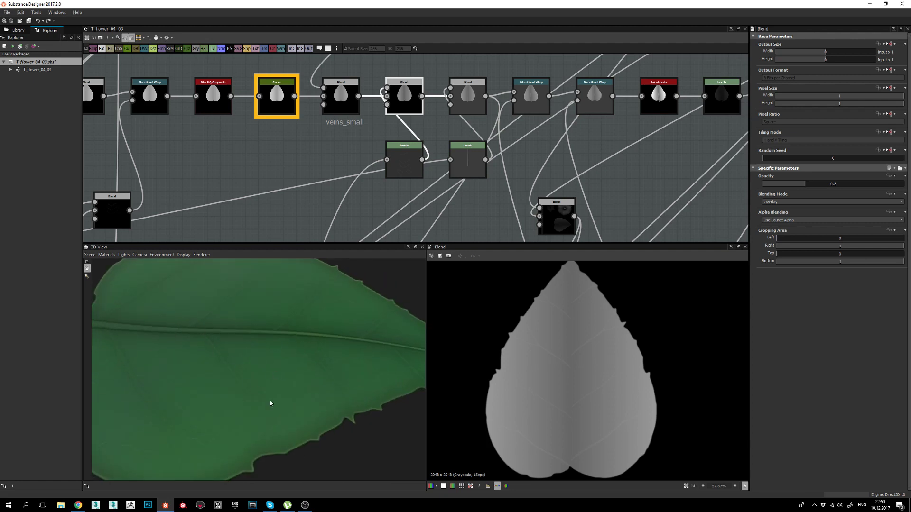
pyautogui.scroll(-4, 304, 395)
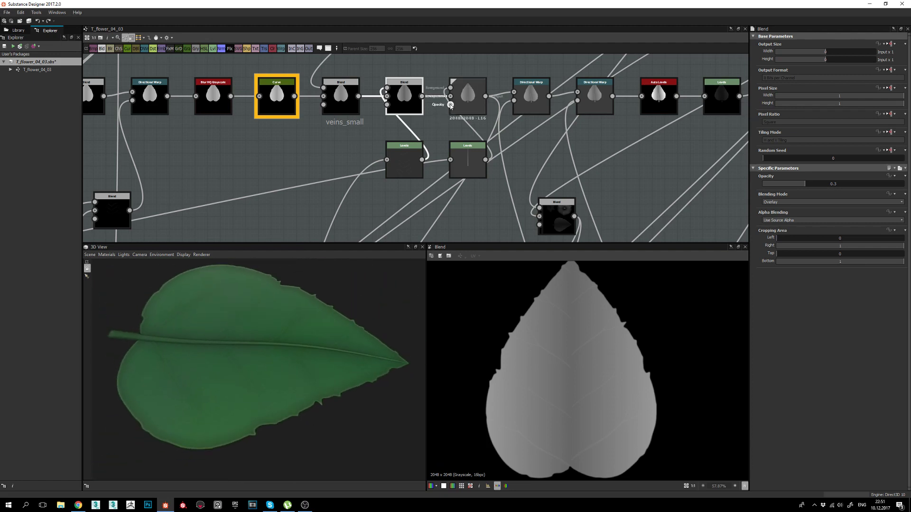
# Compare the Max (Lighten) and 0.3 Overlay Blends, then preview the Levels node's thin midrib line.
pyautogui.click(466, 95)
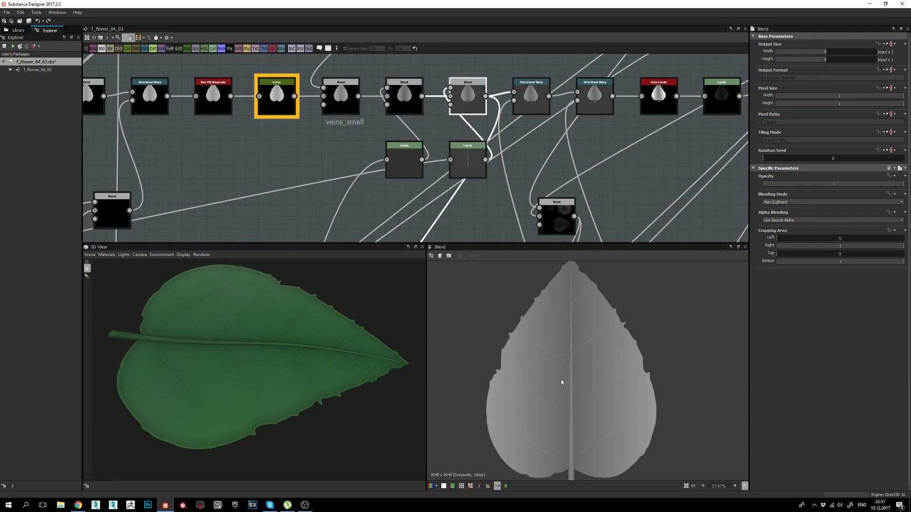
pyautogui.click(401, 102)
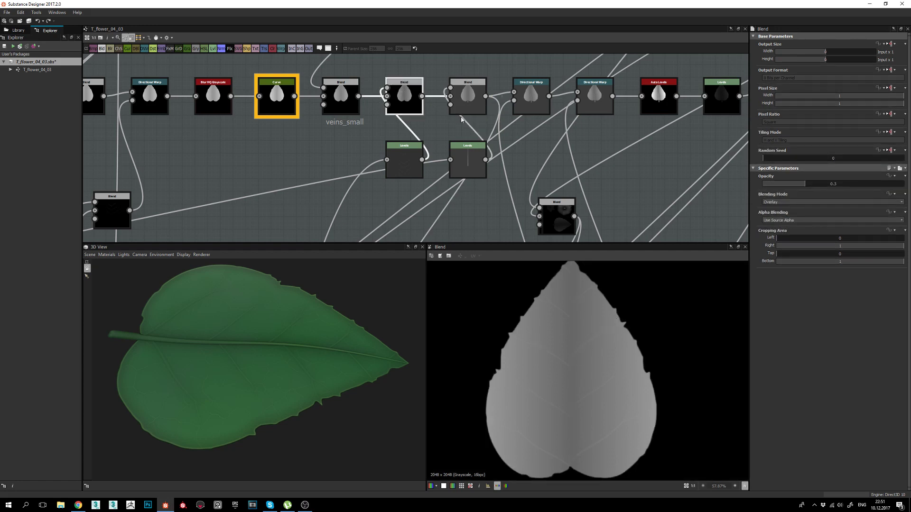
pyautogui.click(468, 102)
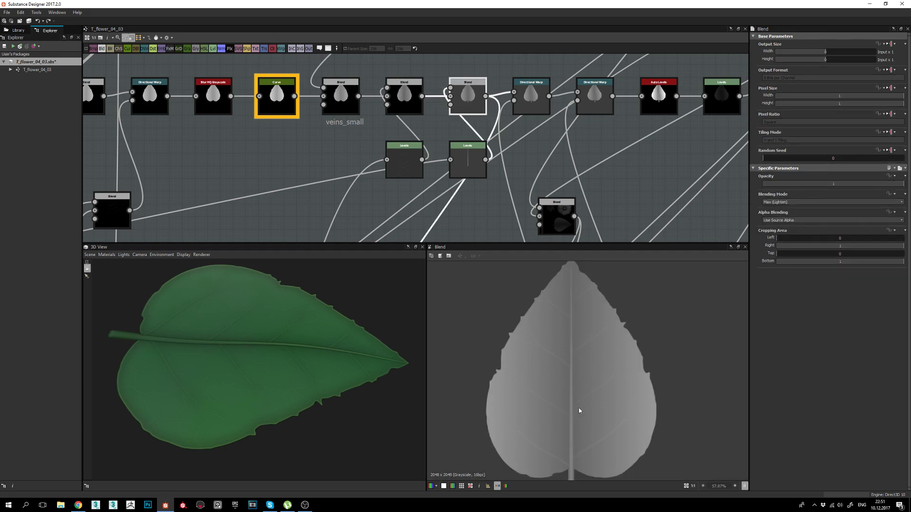
pyautogui.moveTo(578, 349); pyautogui.dragTo(577, 332, button='middle')
pyautogui.moveTo(520, 100); pyautogui.dragTo(478, 110, button='middle')
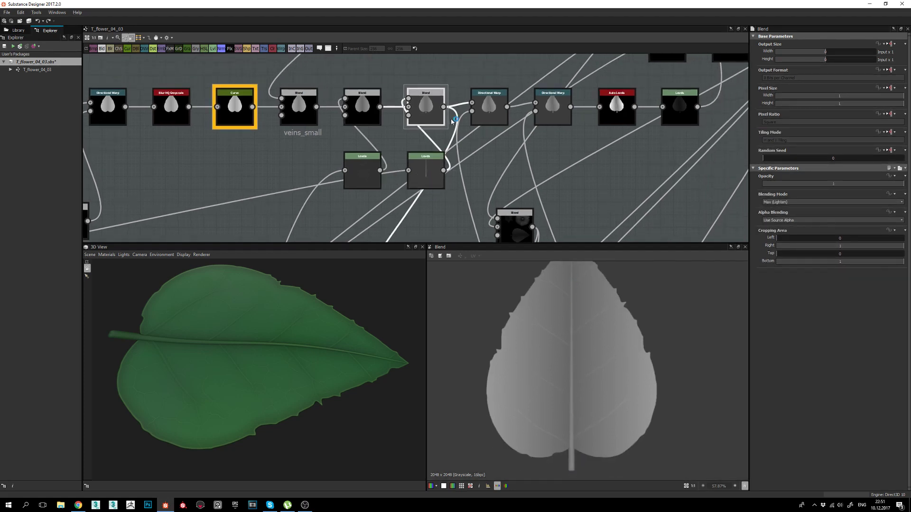
pyautogui.click(431, 175)
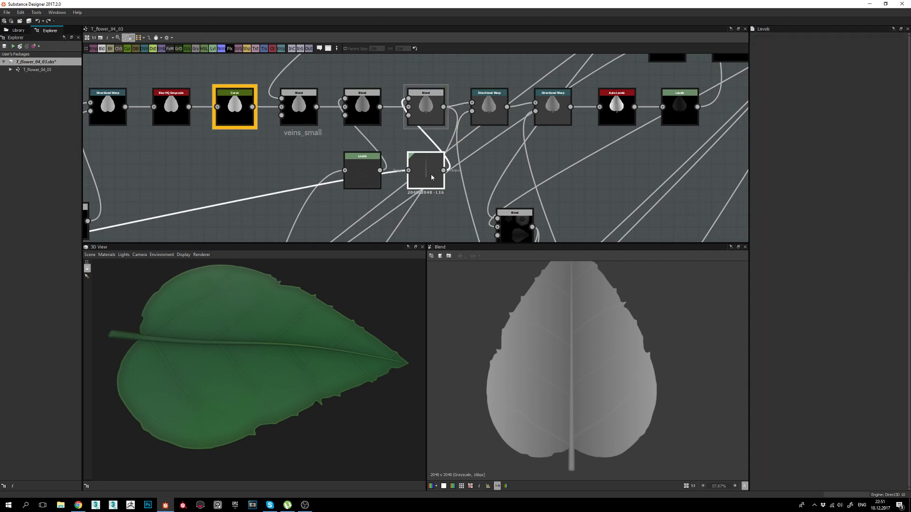
pyautogui.scroll(-2, 571, 375)
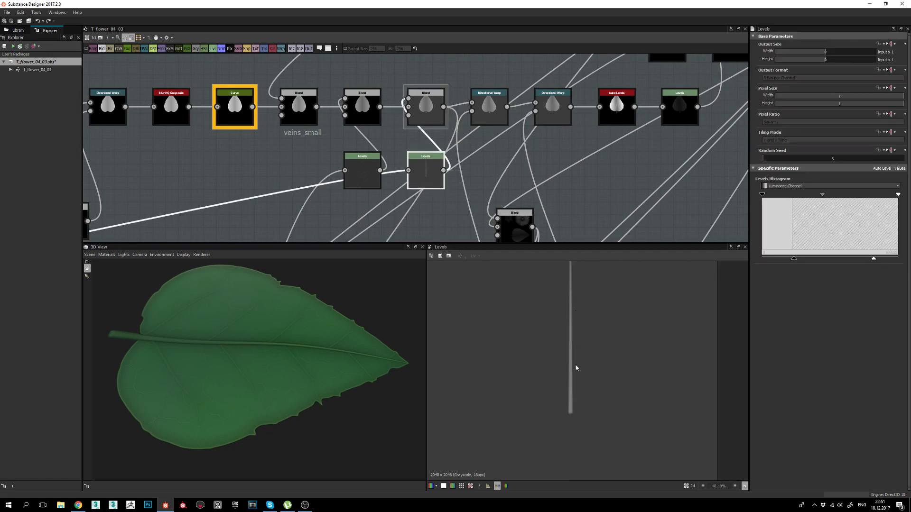
# Go to the veins frame, inspect its first Shape node and top-row Transformation 2D settings.
pyautogui.moveTo(398, 169); pyautogui.dragTo(551, 123, button='middle')
pyautogui.scroll(-3, 551, 123)
pyautogui.moveTo(304, 178); pyautogui.dragTo(721, 129, button='middle')
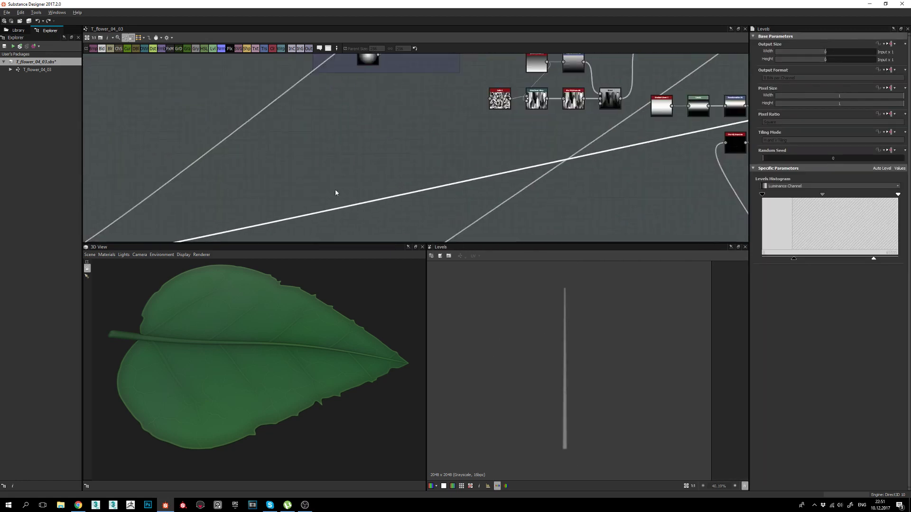
pyautogui.moveTo(335, 192); pyautogui.dragTo(507, 130, button='middle')
pyautogui.moveTo(248, 175); pyautogui.dragTo(340, 162, button='middle')
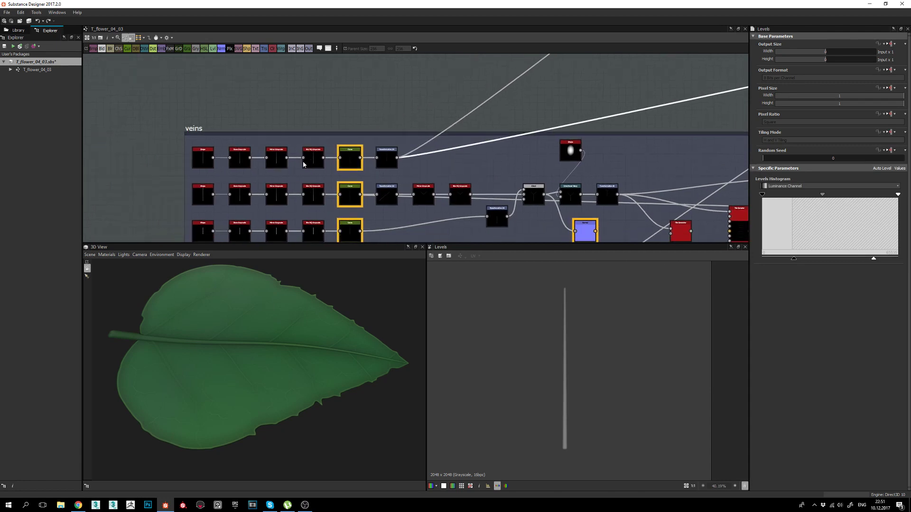
pyautogui.click(207, 159)
pyautogui.moveTo(221, 168); pyautogui.dragTo(283, 154, button='middle')
pyautogui.scroll(3, 284, 153)
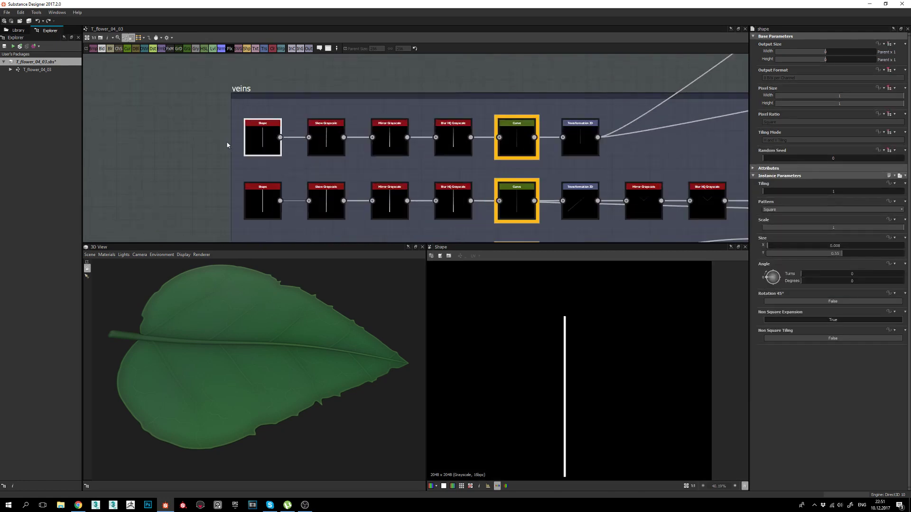
pyautogui.moveTo(448, 141); pyautogui.dragTo(361, 100, button='middle')
pyautogui.scroll(-2, 457, 132)
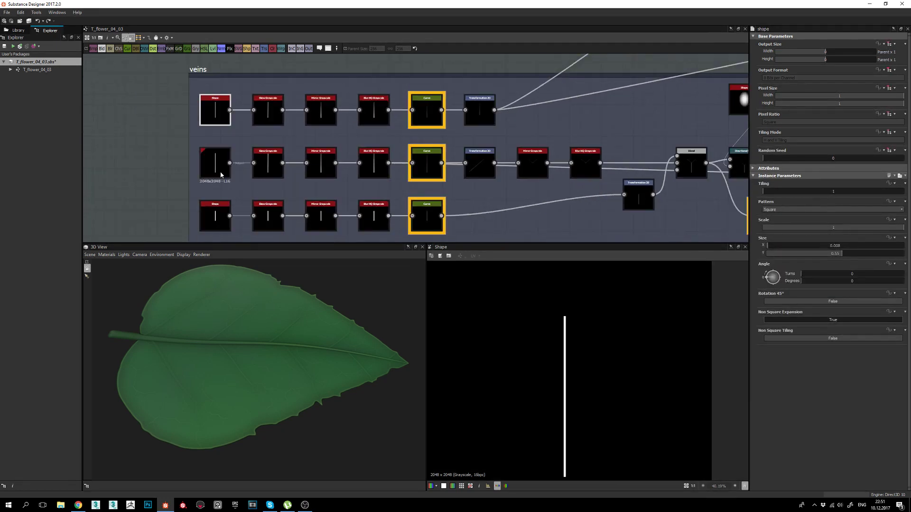
pyautogui.doubleClick(479, 111)
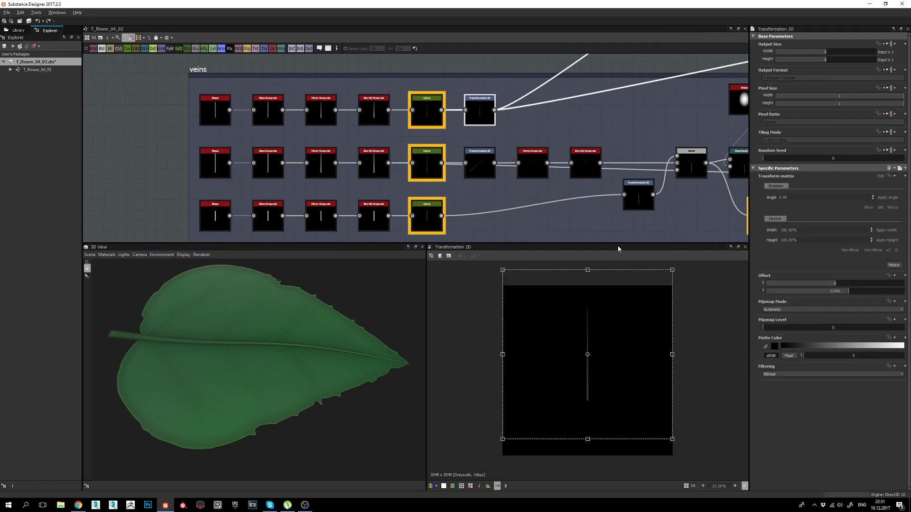
# Pan the graph back toward the main leaf node chain.
pyautogui.moveTo(646, 156); pyautogui.dragTo(336, 195, button='middle')
pyautogui.scroll(-1, 636, 93)
pyautogui.moveTo(636, 93); pyautogui.dragTo(247, 173, button='middle')
pyautogui.moveTo(679, 65); pyautogui.dragTo(358, 68, button='middle')
# Re-preview the Max (Lighten) Blend, then show the Directional Warp's 0-degree output on the midrib.
pyautogui.doubleClick(317, 119)
pyautogui.scroll(4, 584, 326)
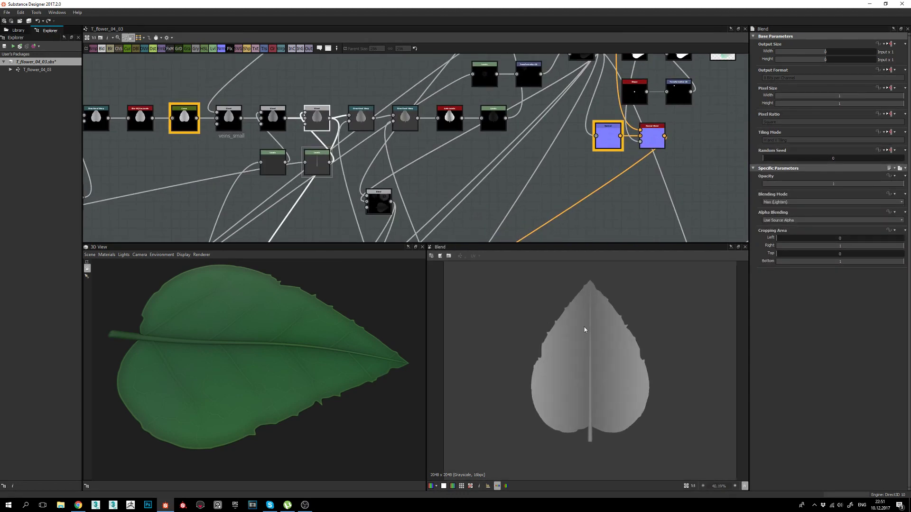
pyautogui.scroll(-1, 597, 373)
pyautogui.moveTo(596, 371); pyautogui.dragTo(585, 356, button='middle')
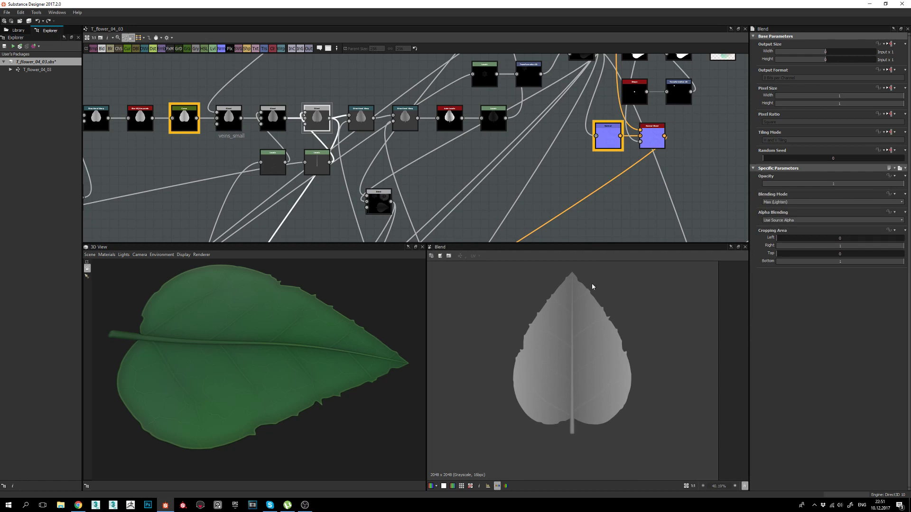
pyautogui.moveTo(608, 375); pyautogui.dragTo(596, 369, button='middle')
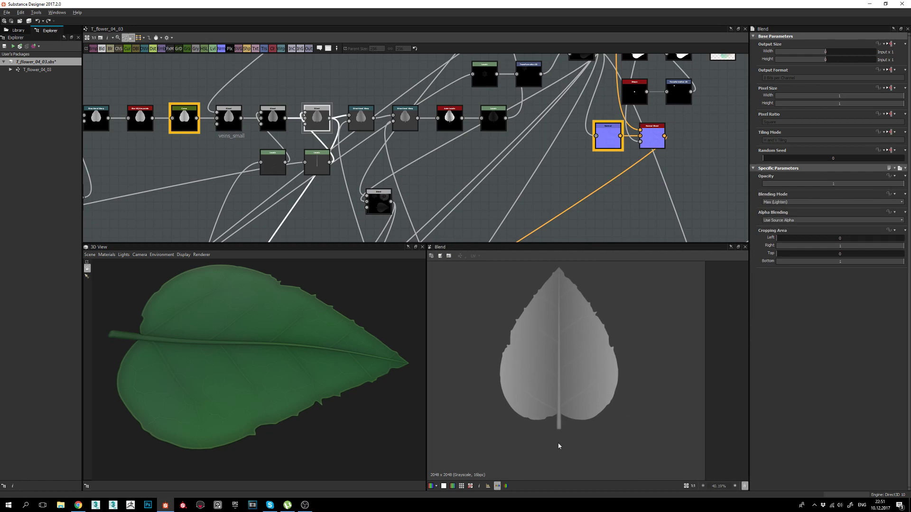
pyautogui.moveTo(559, 446); pyautogui.dragTo(552, 449, button='middle')
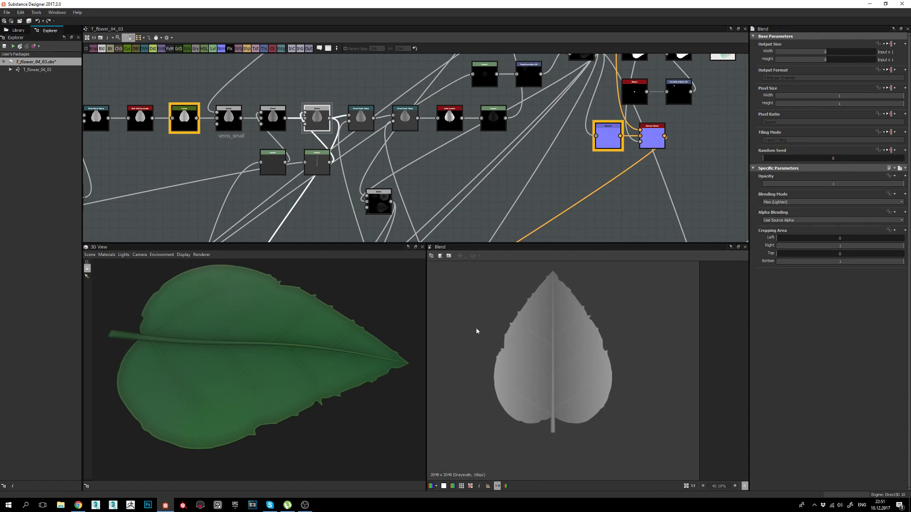
pyautogui.moveTo(360, 352); pyautogui.dragTo(382, 355)
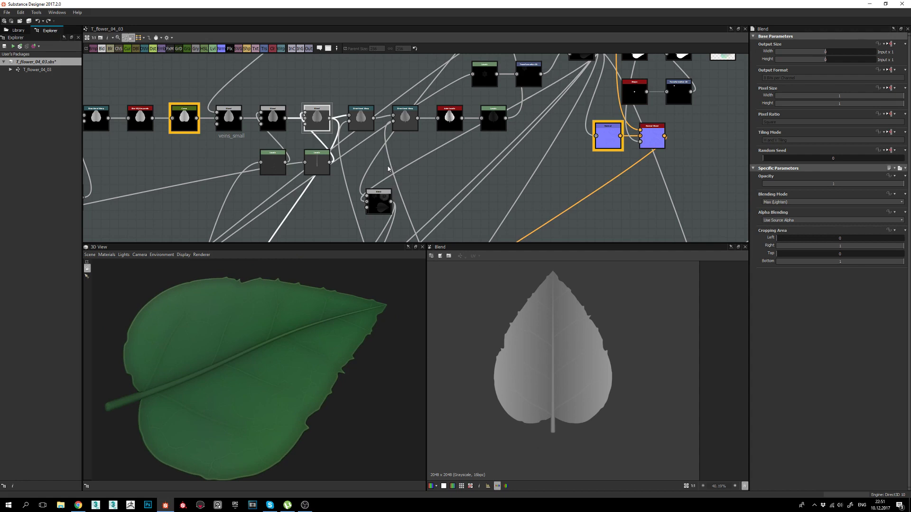
pyautogui.doubleClick(370, 129)
pyautogui.moveTo(411, 203); pyautogui.dragTo(413, 180, button='middle')
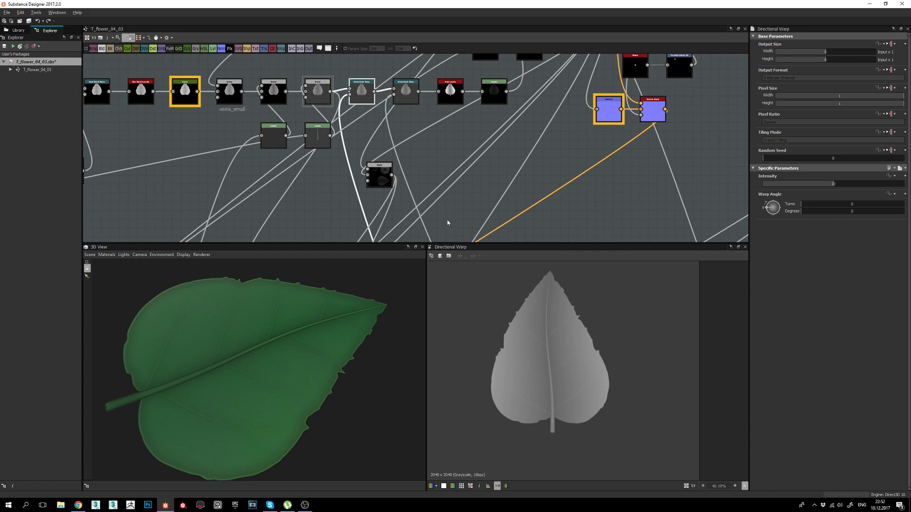
# Zoom out and pan the graph to the Shape, Transformation 2D and Blend blob cluster.
pyautogui.scroll(-3, 447, 220)
pyautogui.moveTo(445, 179); pyautogui.dragTo(453, 150, button='middle')
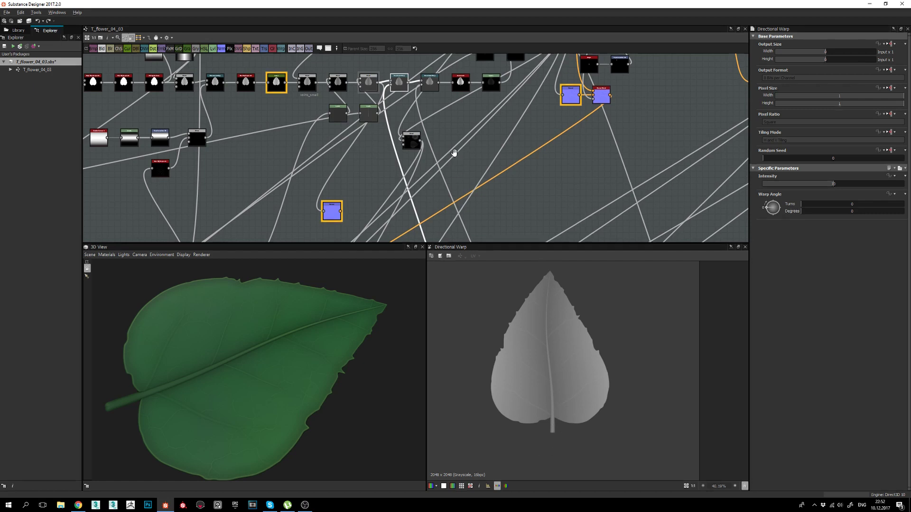
pyautogui.moveTo(451, 152)
pyautogui.mouseDown(button='middle')
pyautogui.moveTo(443, 116)
pyautogui.moveTo(405, 133)
pyautogui.moveTo(445, 164)
pyautogui.mouseUp(button='middle')
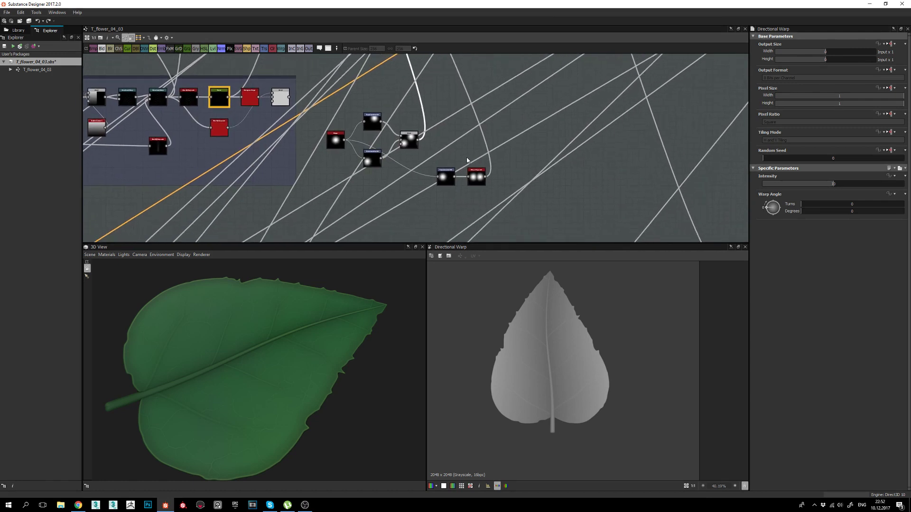
pyautogui.scroll(2, 324, 134)
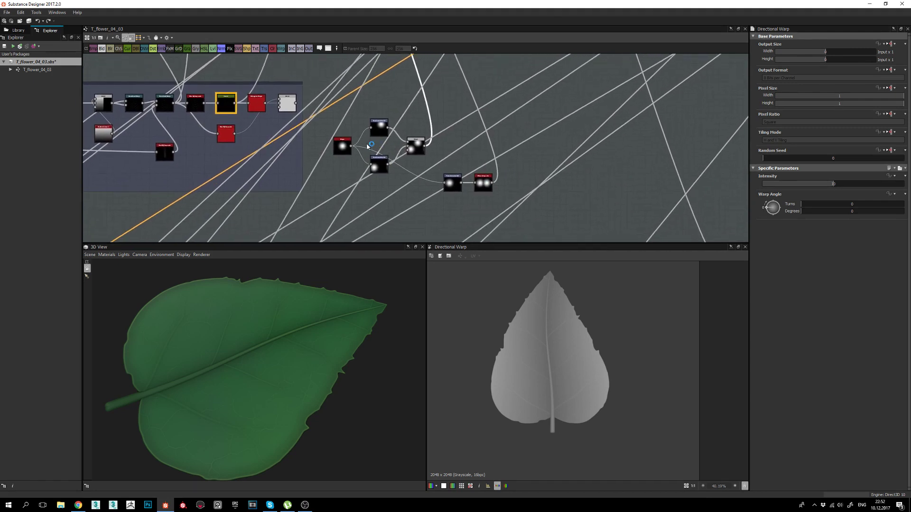
# Inspect the round Shape and both blob offsets (lower 0.3, -0.2), then preview their Add Blend.
pyautogui.doubleClick(343, 152)
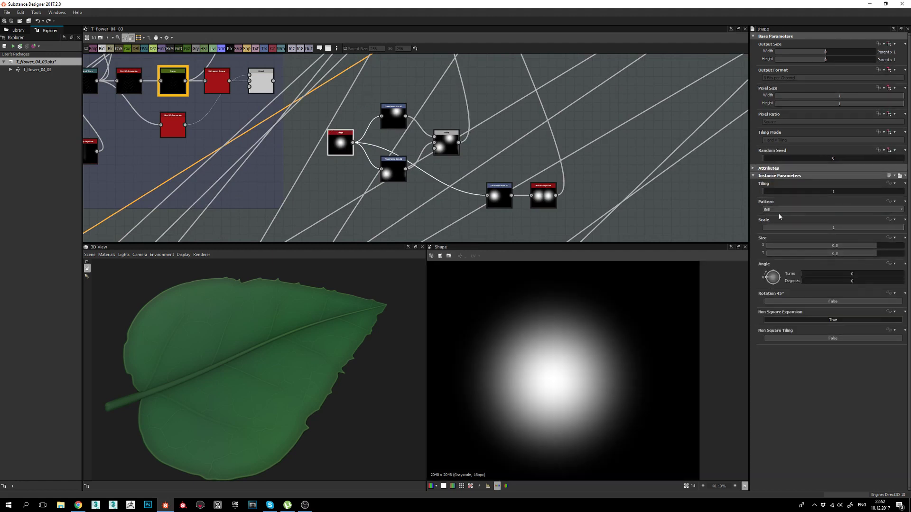
pyautogui.doubleClick(394, 118)
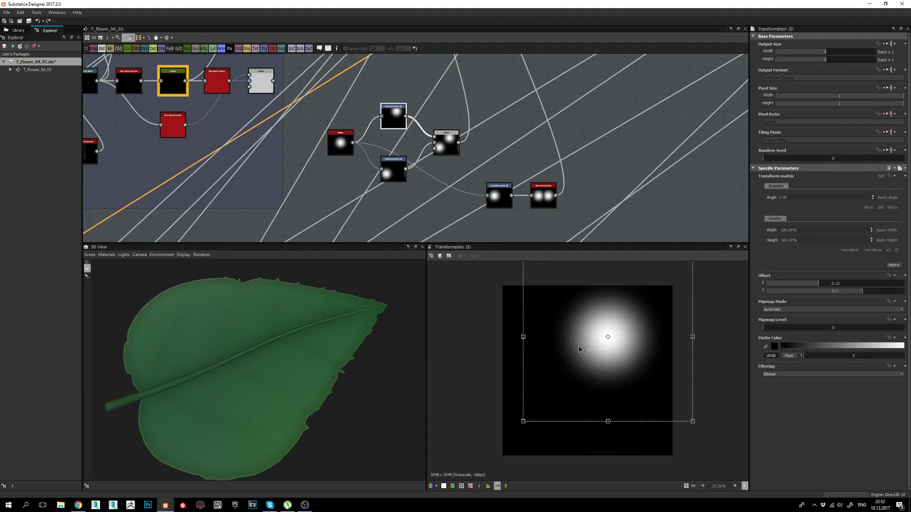
pyautogui.doubleClick(393, 167)
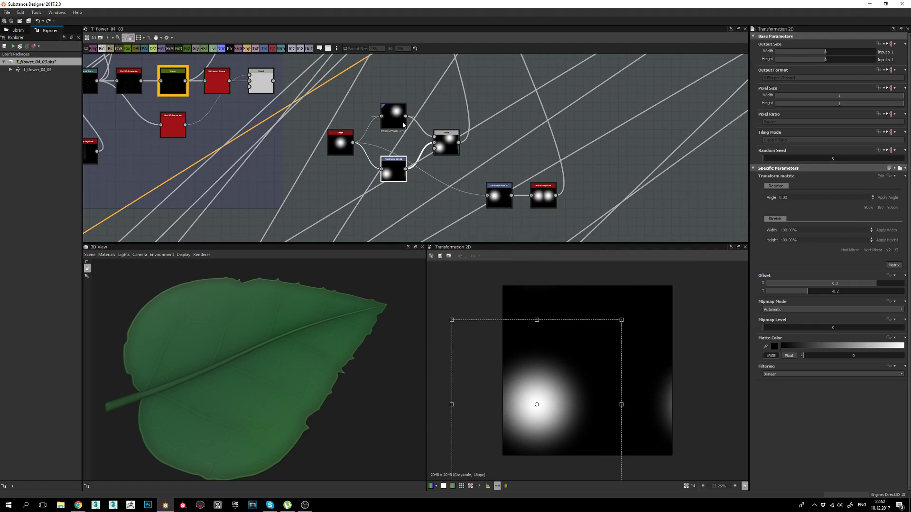
pyautogui.doubleClick(449, 144)
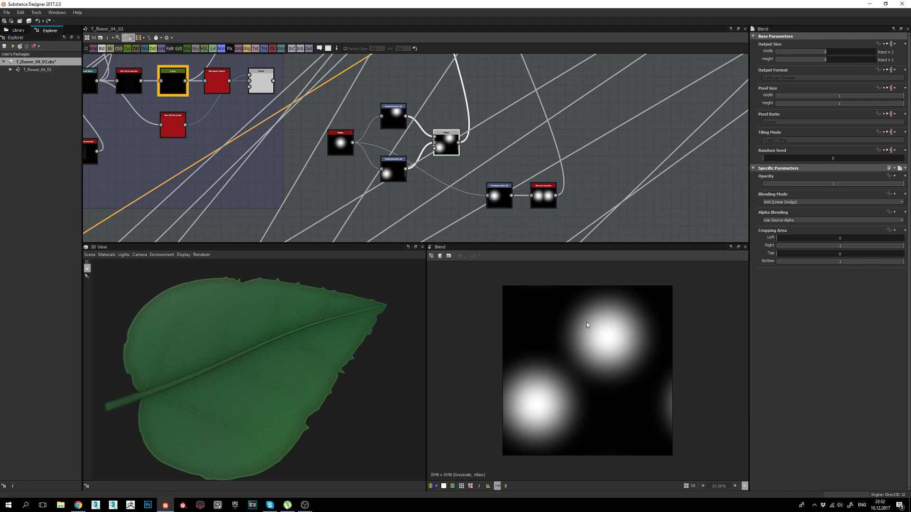
pyautogui.moveTo(483, 102); pyautogui.dragTo(494, 232, button='middle')
pyautogui.moveTo(456, 72); pyautogui.dragTo(463, 230, button='middle')
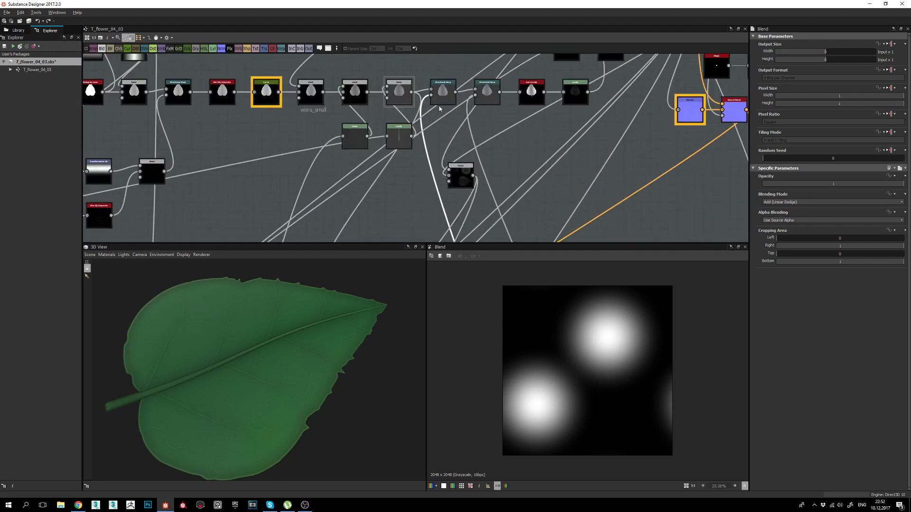
pyautogui.moveTo(437, 99); pyautogui.dragTo(444, 176, button='middle')
pyautogui.doubleClick(447, 169)
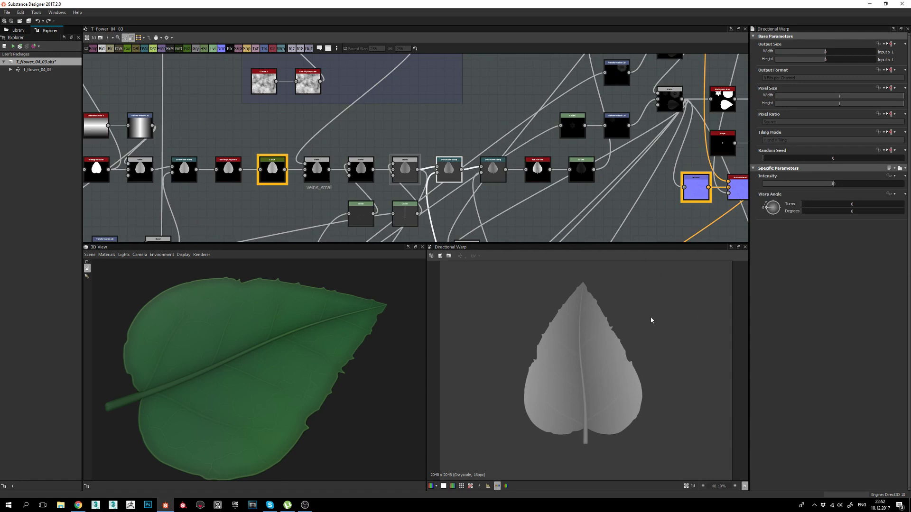
pyautogui.moveTo(580, 352); pyautogui.dragTo(573, 330, button='middle')
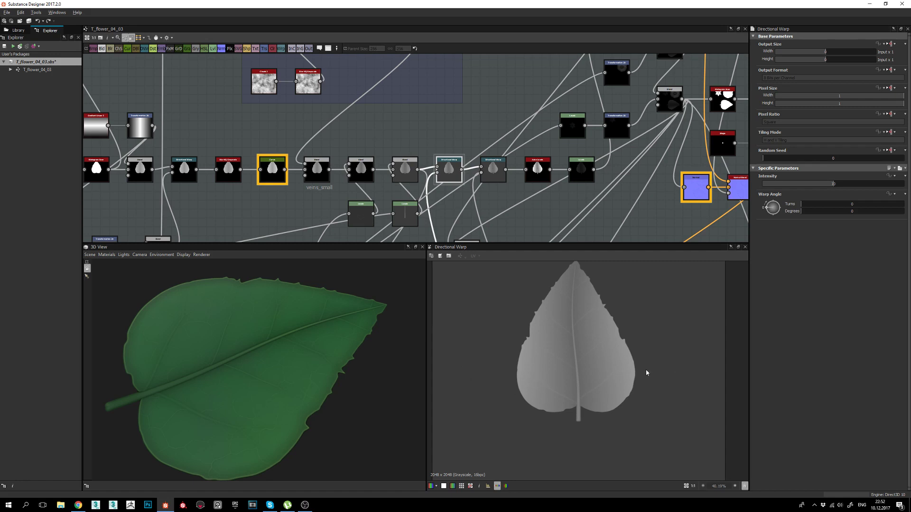
pyautogui.moveTo(647, 372); pyautogui.dragTo(621, 378, button='middle')
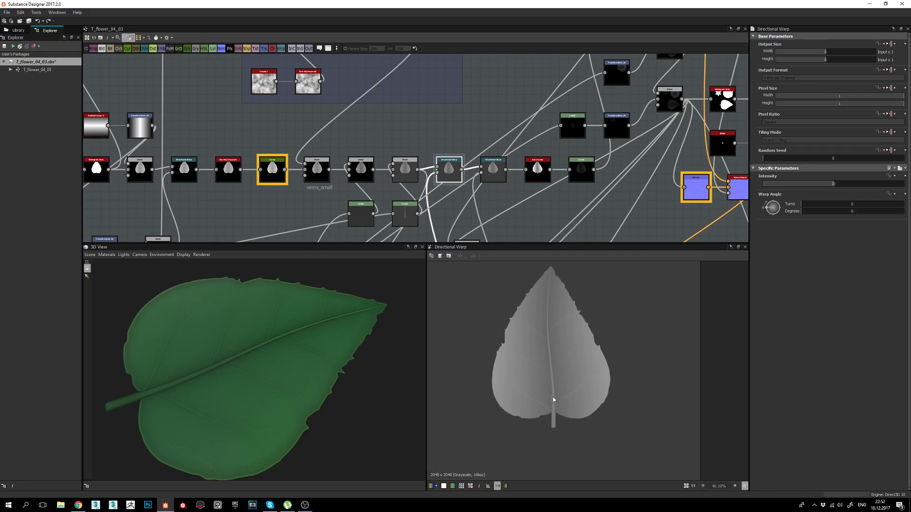
pyautogui.scroll(-3, 577, 363)
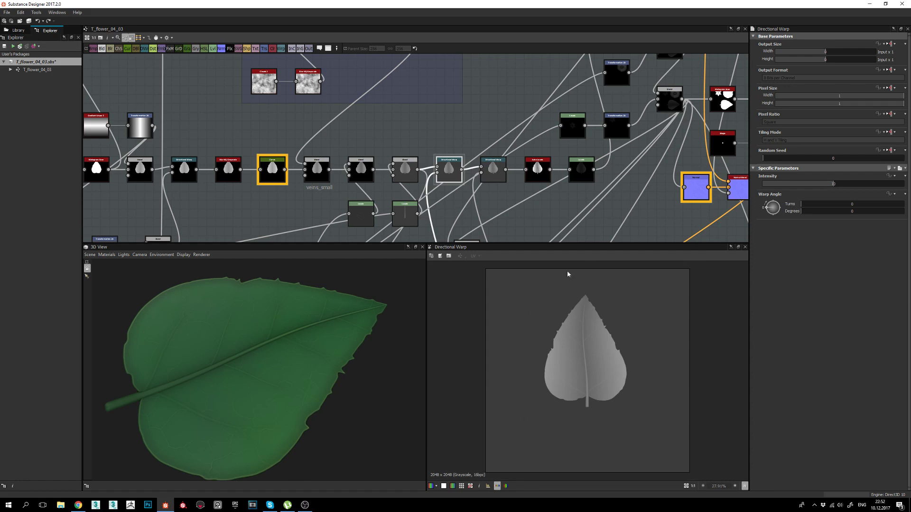
pyautogui.scroll(1, 586, 322)
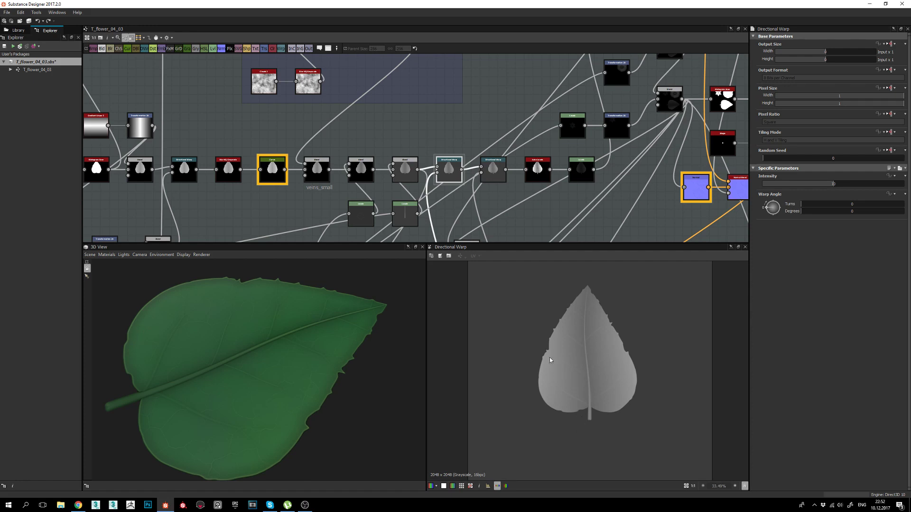
# Show the second Directional Warp's result and follow its angle input to the Transformation 2D output.
pyautogui.doubleClick(497, 176)
pyautogui.moveTo(496, 232); pyautogui.dragTo(516, 94, button='middle')
pyautogui.scroll(-3, 497, 118)
pyautogui.moveTo(537, 238); pyautogui.dragTo(520, 143, button='middle')
pyautogui.scroll(7, 522, 156)
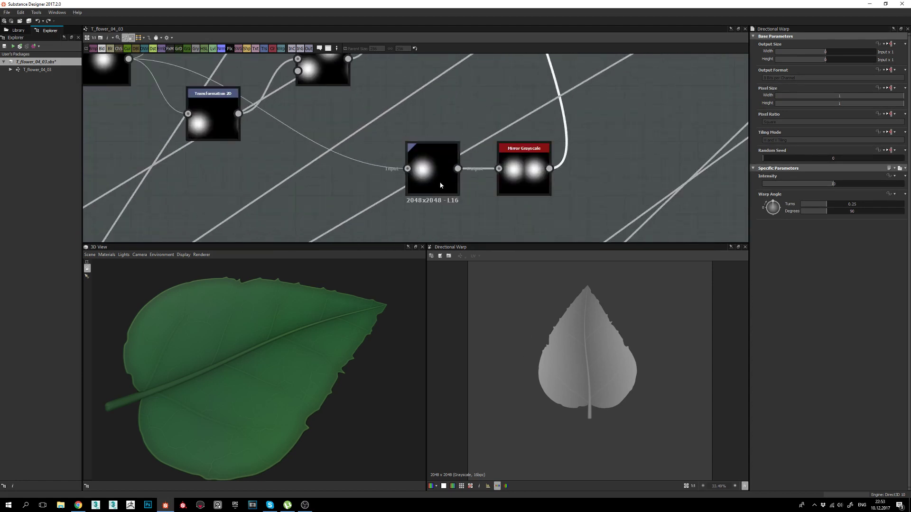
pyautogui.doubleClick(441, 185)
pyautogui.scroll(-3, 440, 185)
pyautogui.moveTo(384, 155); pyautogui.dragTo(404, 157, button='middle')
# Inspect the shape, Transformation 2D offsets and mirrored two-blob mask, then reshow the 90-degree warp.
pyautogui.click(275, 120)
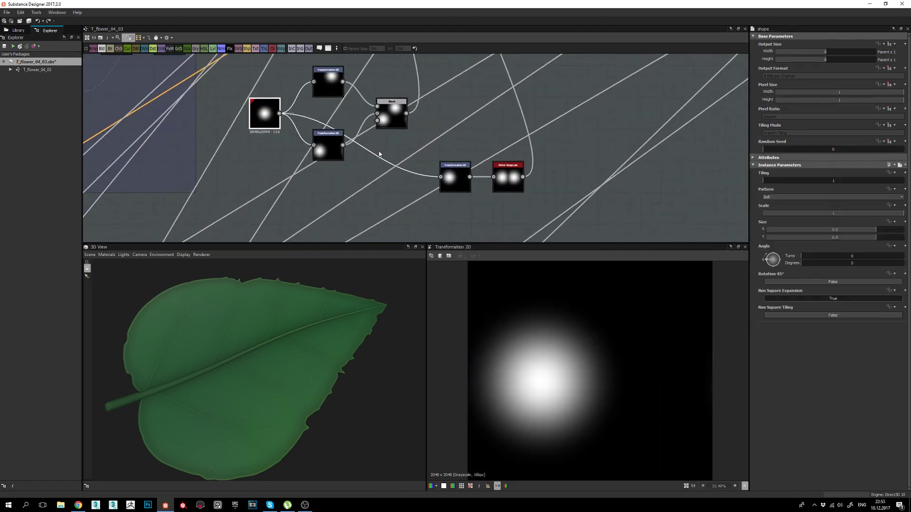
pyautogui.doubleClick(453, 181)
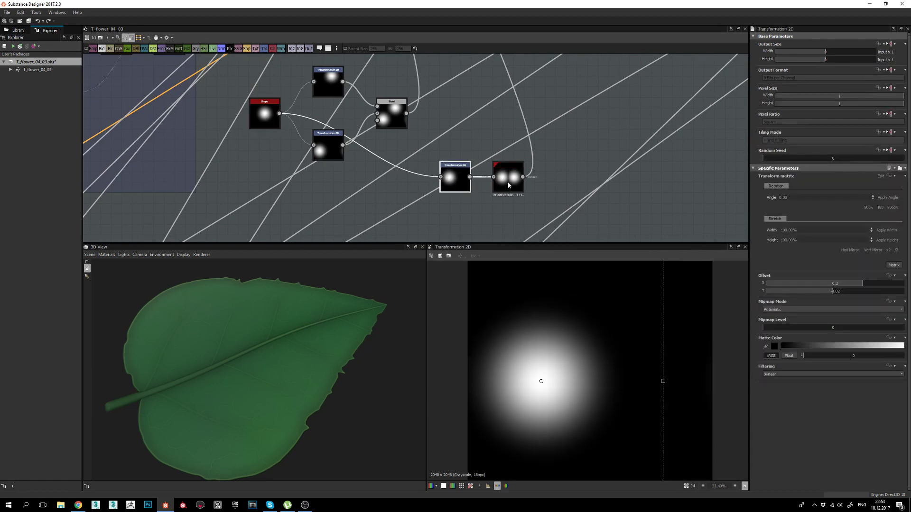
pyautogui.doubleClick(508, 185)
pyautogui.scroll(-3, 503, 185)
pyautogui.moveTo(500, 185); pyautogui.dragTo(514, 232, button='middle')
pyautogui.scroll(2, 475, 138)
pyautogui.doubleClick(472, 138)
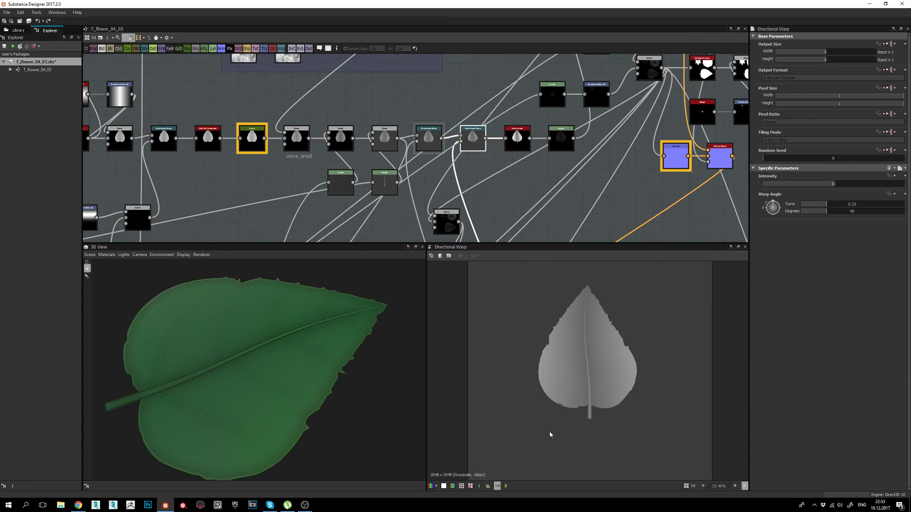
# Compare the Directional Warps' 0 and 90 degree angles, trace the link, then preview Auto Levels.
pyautogui.click(429, 138)
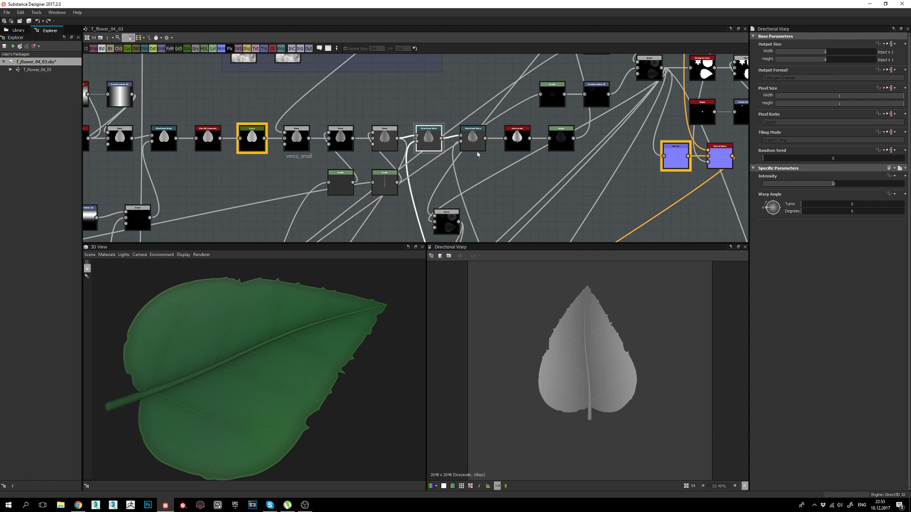
pyautogui.click(473, 139)
pyautogui.moveTo(501, 220); pyautogui.dragTo(491, 124, button='middle')
pyautogui.scroll(-1, 603, 378)
pyautogui.moveTo(524, 208); pyautogui.dragTo(509, 132, button='middle')
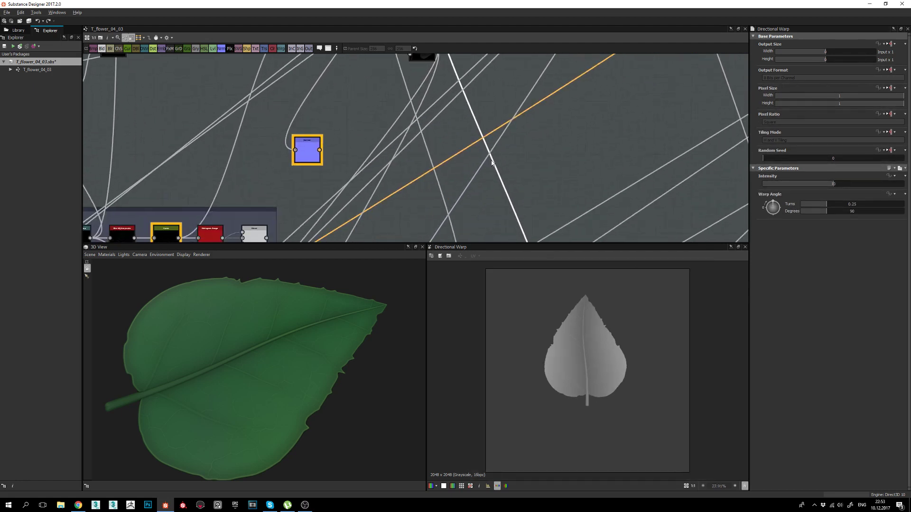
pyautogui.moveTo(513, 212); pyautogui.dragTo(504, 126, button='middle')
pyautogui.moveTo(532, 239)
pyautogui.mouseDown(button='middle')
pyautogui.moveTo(514, 127)
pyautogui.moveTo(520, 148)
pyautogui.moveTo(528, 146)
pyautogui.moveTo(504, 178)
pyautogui.moveTo(535, 174)
pyautogui.mouseUp(button='middle')
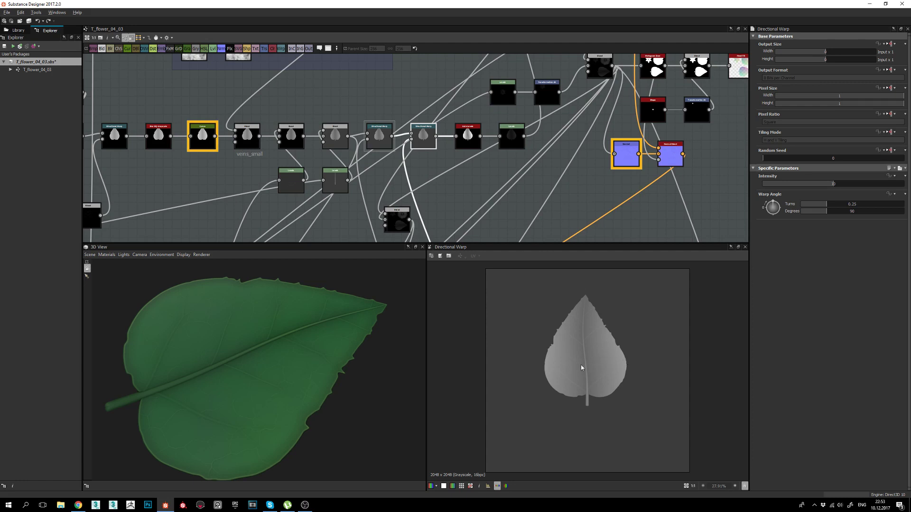
pyautogui.doubleClick(467, 138)
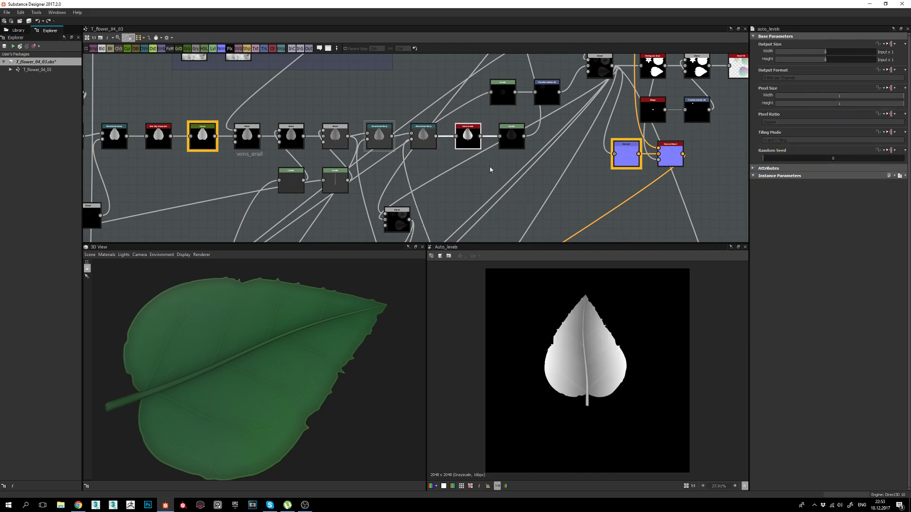
pyautogui.scroll(3, 610, 375)
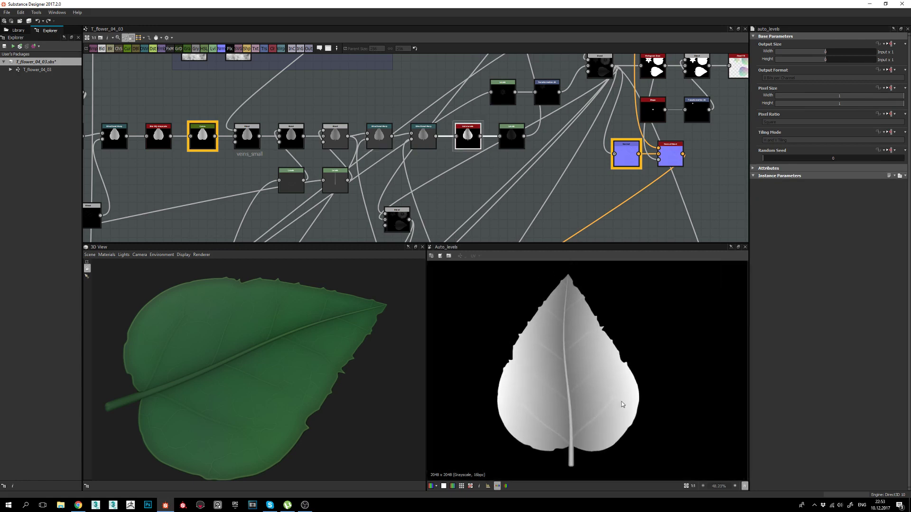
pyautogui.moveTo(252, 378); pyautogui.dragTo(317, 360)
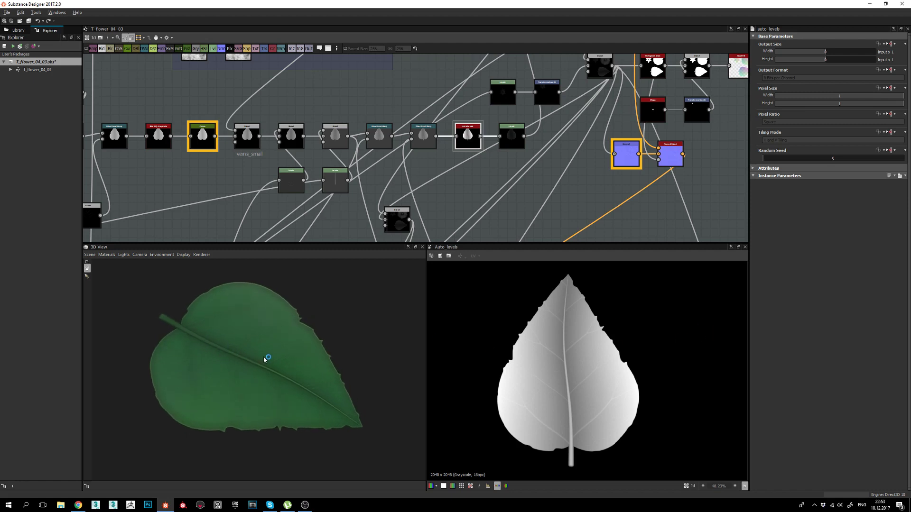
pyautogui.moveTo(264, 360); pyautogui.dragTo(254, 362)
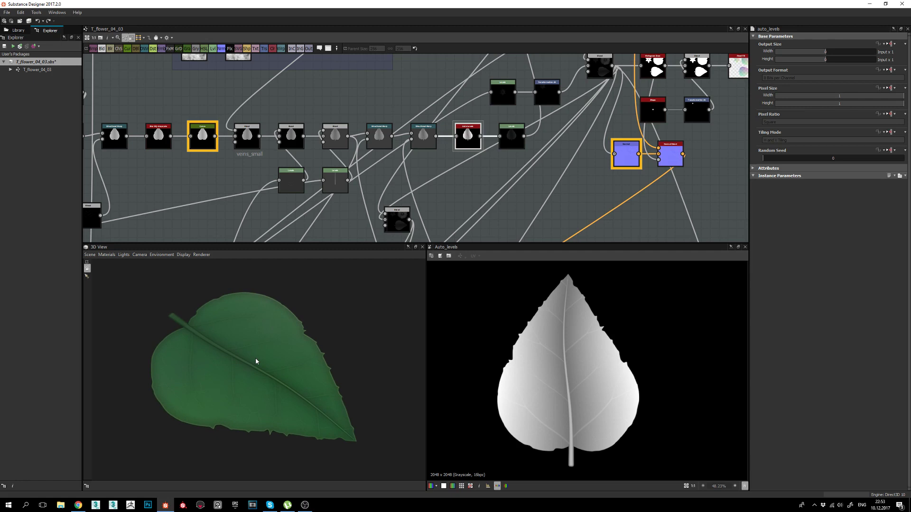
pyautogui.moveTo(264, 377)
pyautogui.mouseDown()
pyautogui.moveTo(240, 374)
pyautogui.moveTo(261, 371)
pyautogui.moveTo(246, 364)
pyautogui.moveTo(195, 363)
pyautogui.moveTo(279, 363)
pyautogui.moveTo(255, 373)
pyautogui.mouseUp()
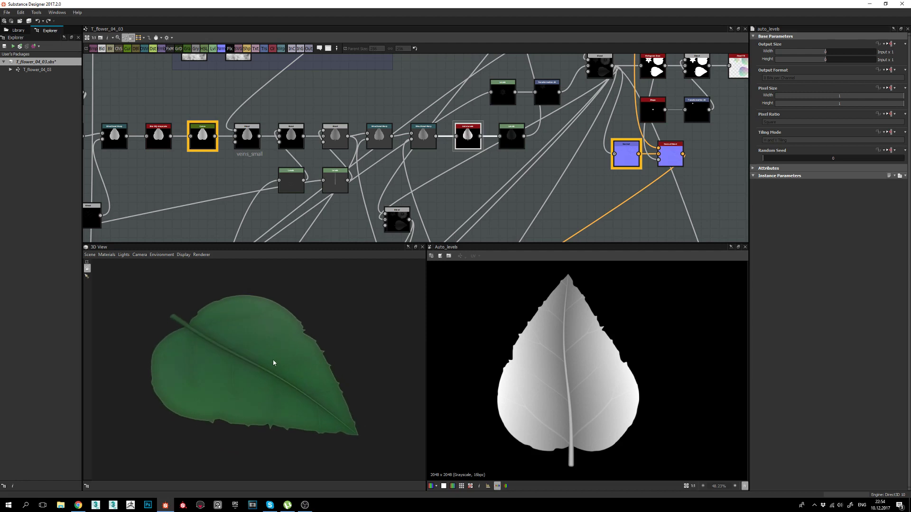
pyautogui.moveTo(276, 368); pyautogui.dragTo(279, 367)
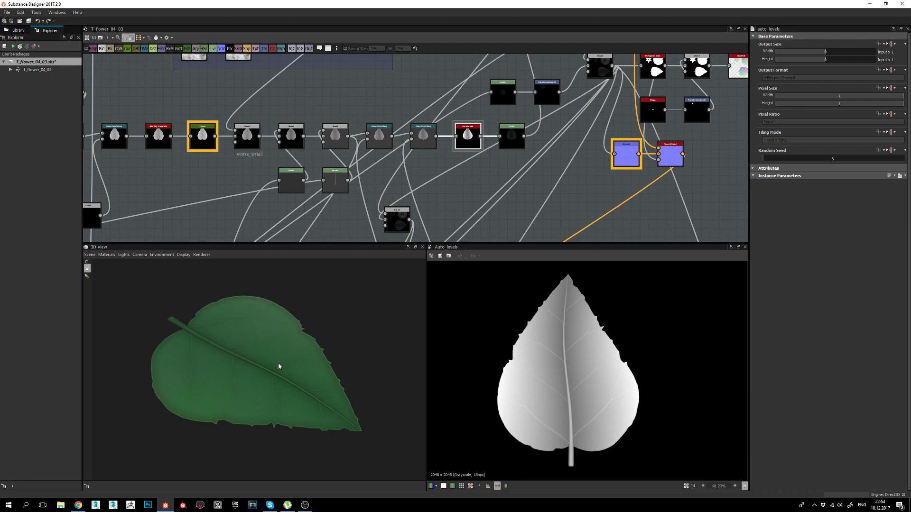
pyautogui.moveTo(278, 366)
pyautogui.mouseDown()
pyautogui.moveTo(273, 378)
pyautogui.moveTo(295, 378)
pyautogui.moveTo(278, 376)
pyautogui.mouseUp()
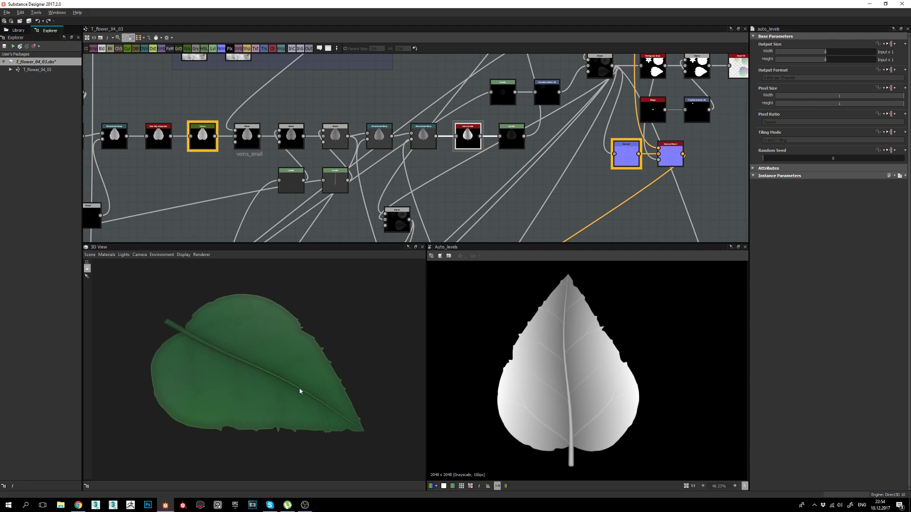
# Zoom the graph out and pan down to show the masks and AO frames.
pyautogui.scroll(-6, 667, 140)
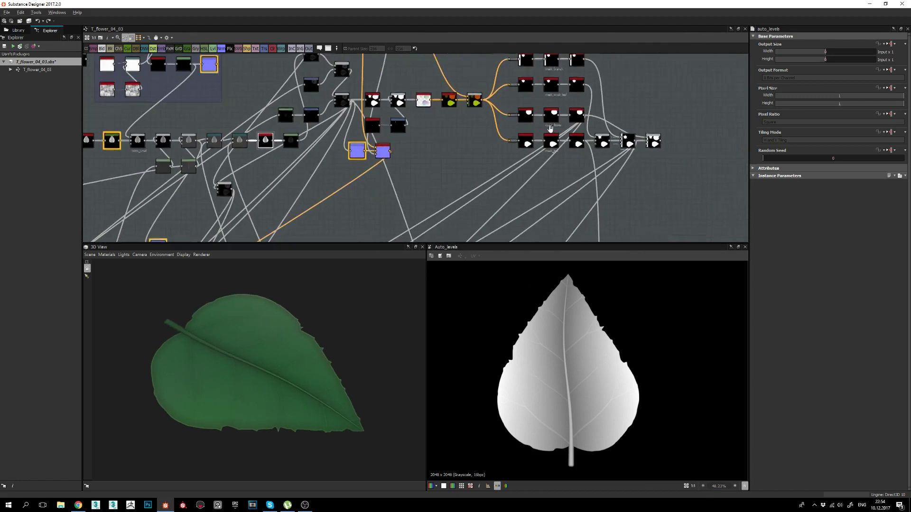
pyautogui.scroll(-3, 522, 171)
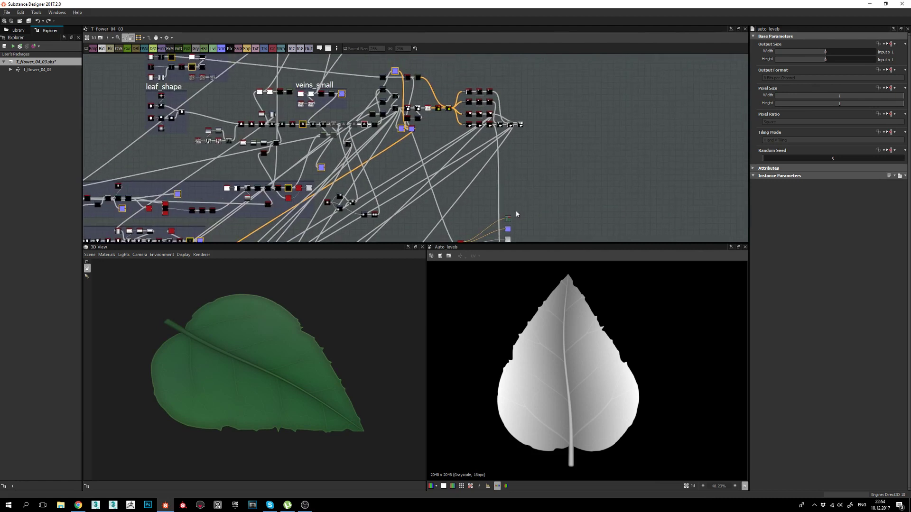
pyautogui.moveTo(507, 142); pyautogui.dragTo(528, 72, button='middle')
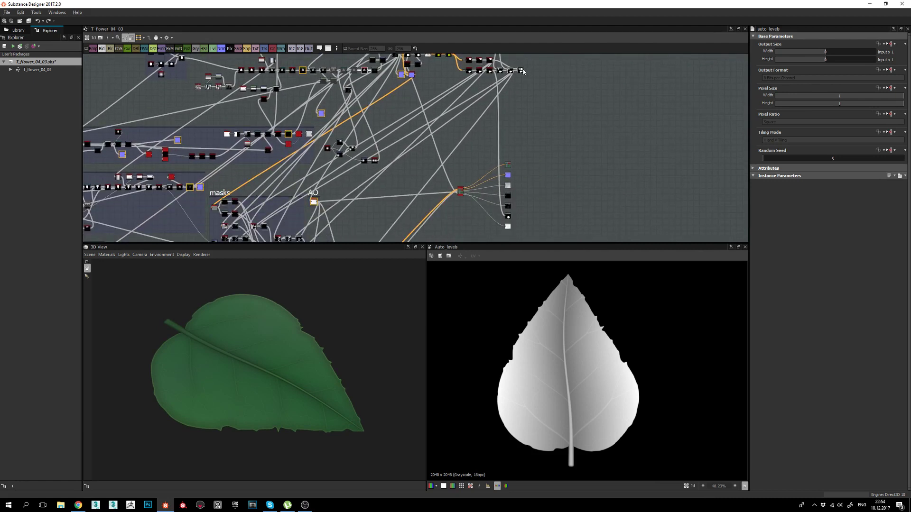
pyautogui.moveTo(522, 70); pyautogui.dragTo(508, 164)
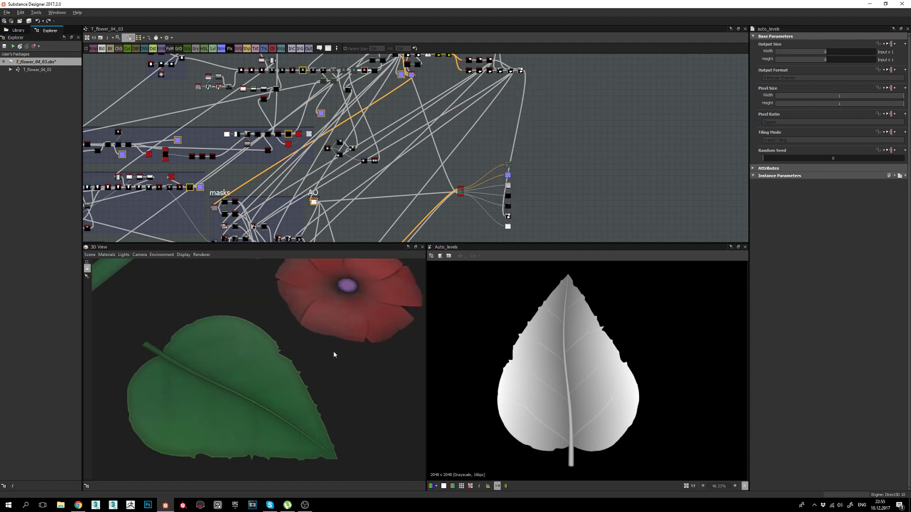
# Frame the red flower with its purple centre up close, with the leaves visible beside it.
pyautogui.moveTo(334, 355); pyautogui.dragTo(315, 369, button='middle')
pyautogui.moveTo(315, 369); pyautogui.dragTo(315, 326, button='right')
pyautogui.moveTo(315, 325); pyautogui.dragTo(312, 358)
pyautogui.moveTo(312, 358); pyautogui.dragTo(315, 384, button='middle')
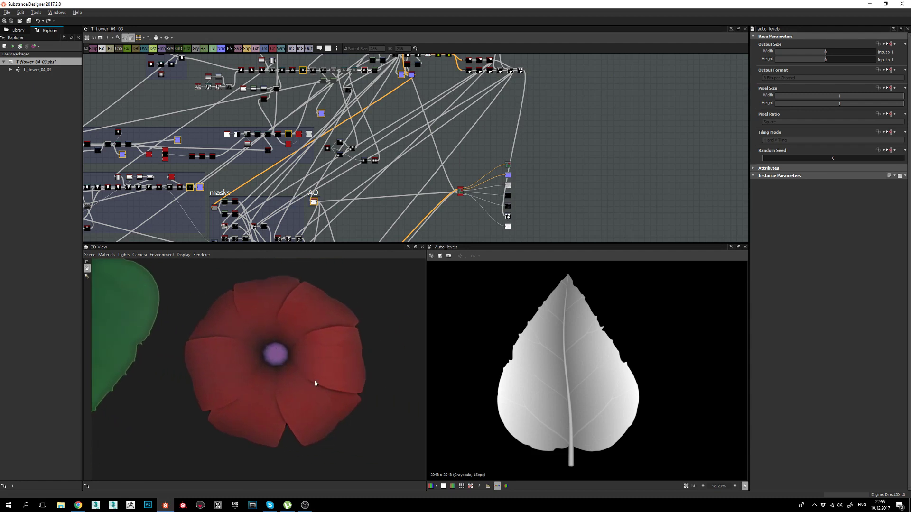
pyautogui.moveTo(316, 384); pyautogui.dragTo(294, 287, button='right')
pyautogui.moveTo(294, 288); pyautogui.dragTo(317, 369)
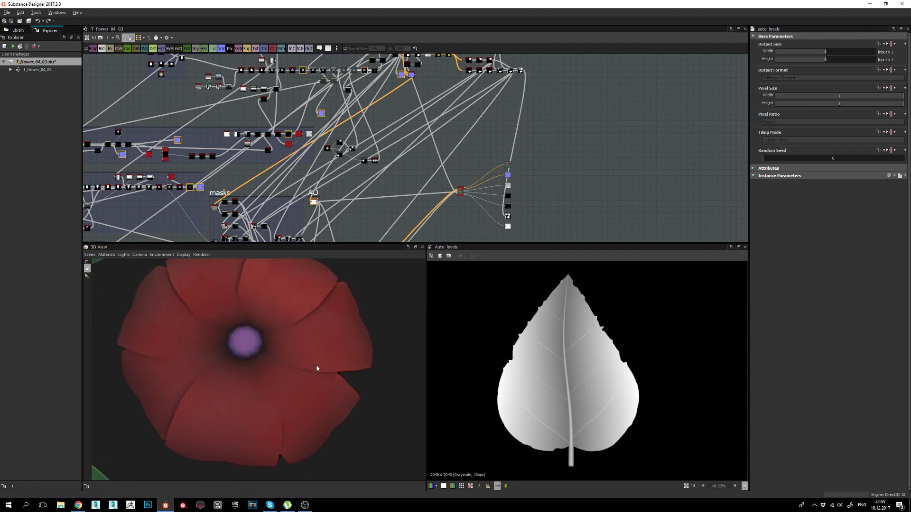
pyautogui.moveTo(317, 369); pyautogui.dragTo(332, 376, button='middle')
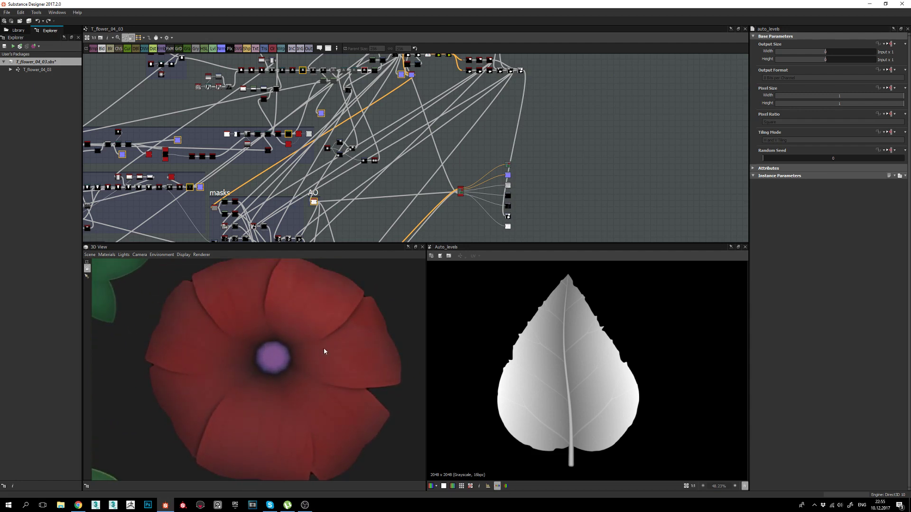
pyautogui.moveTo(324, 348); pyautogui.dragTo(333, 365)
pyautogui.moveTo(333, 370); pyautogui.dragTo(333, 365, button='middle')
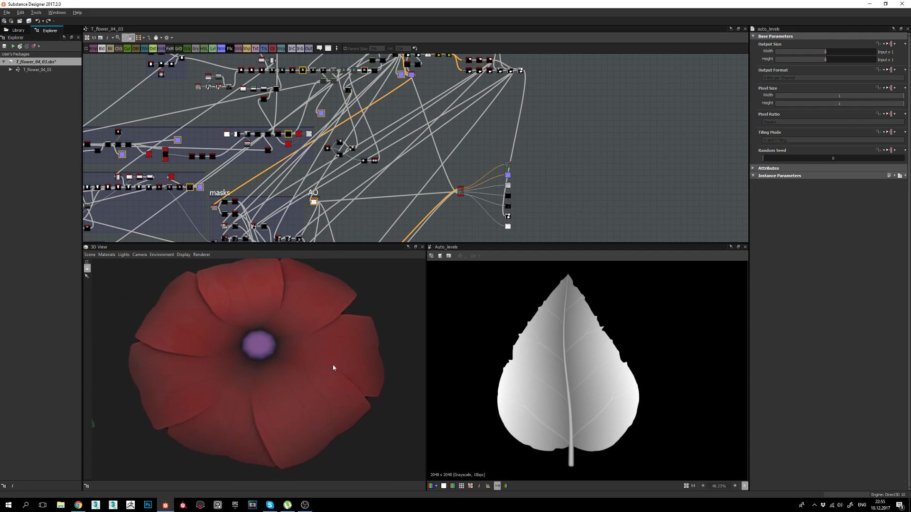
pyautogui.moveTo(333, 368); pyautogui.dragTo(305, 380)
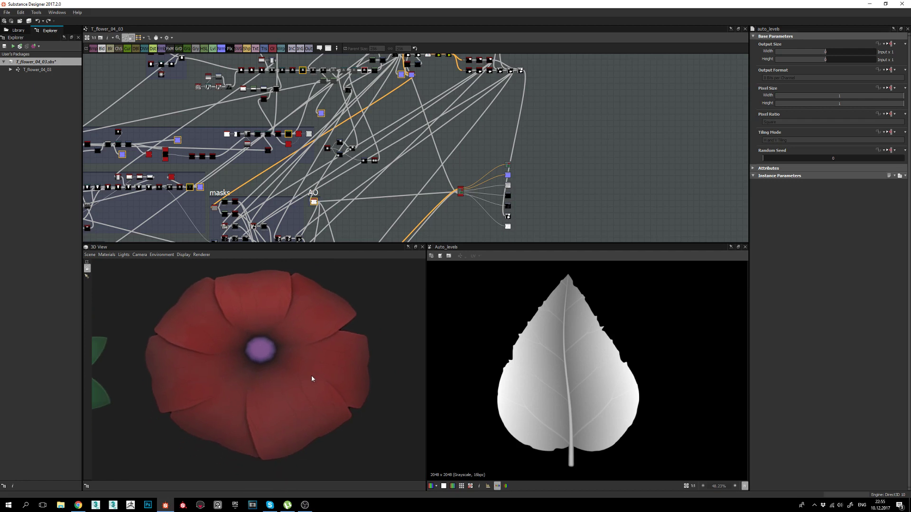
pyautogui.moveTo(271, 380); pyautogui.dragTo(311, 382)
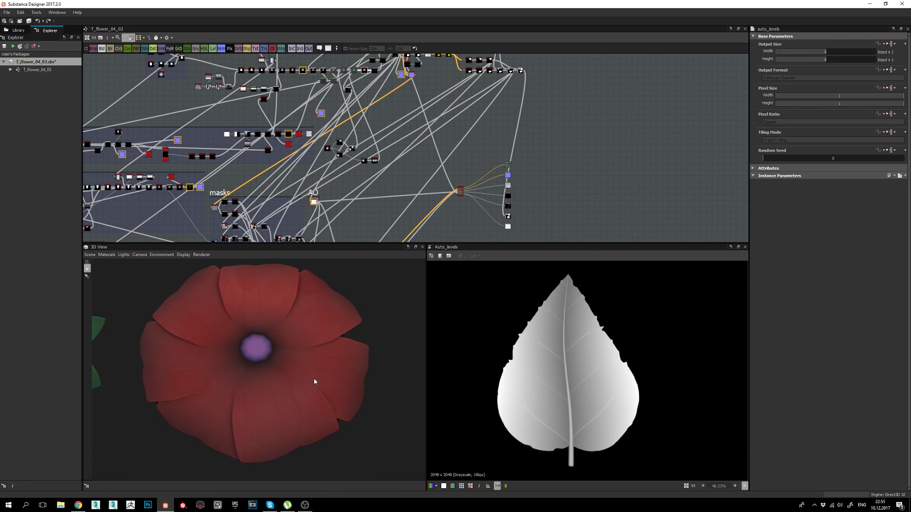
pyautogui.moveTo(309, 378)
pyautogui.mouseDown()
pyautogui.moveTo(240, 380)
pyautogui.moveTo(283, 390)
pyautogui.moveTo(260, 392)
pyautogui.moveTo(303, 387)
pyautogui.mouseUp()
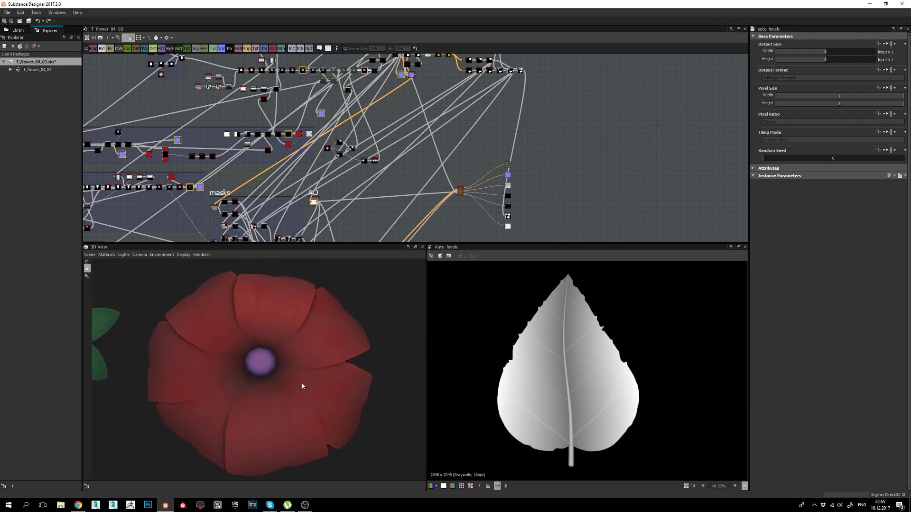